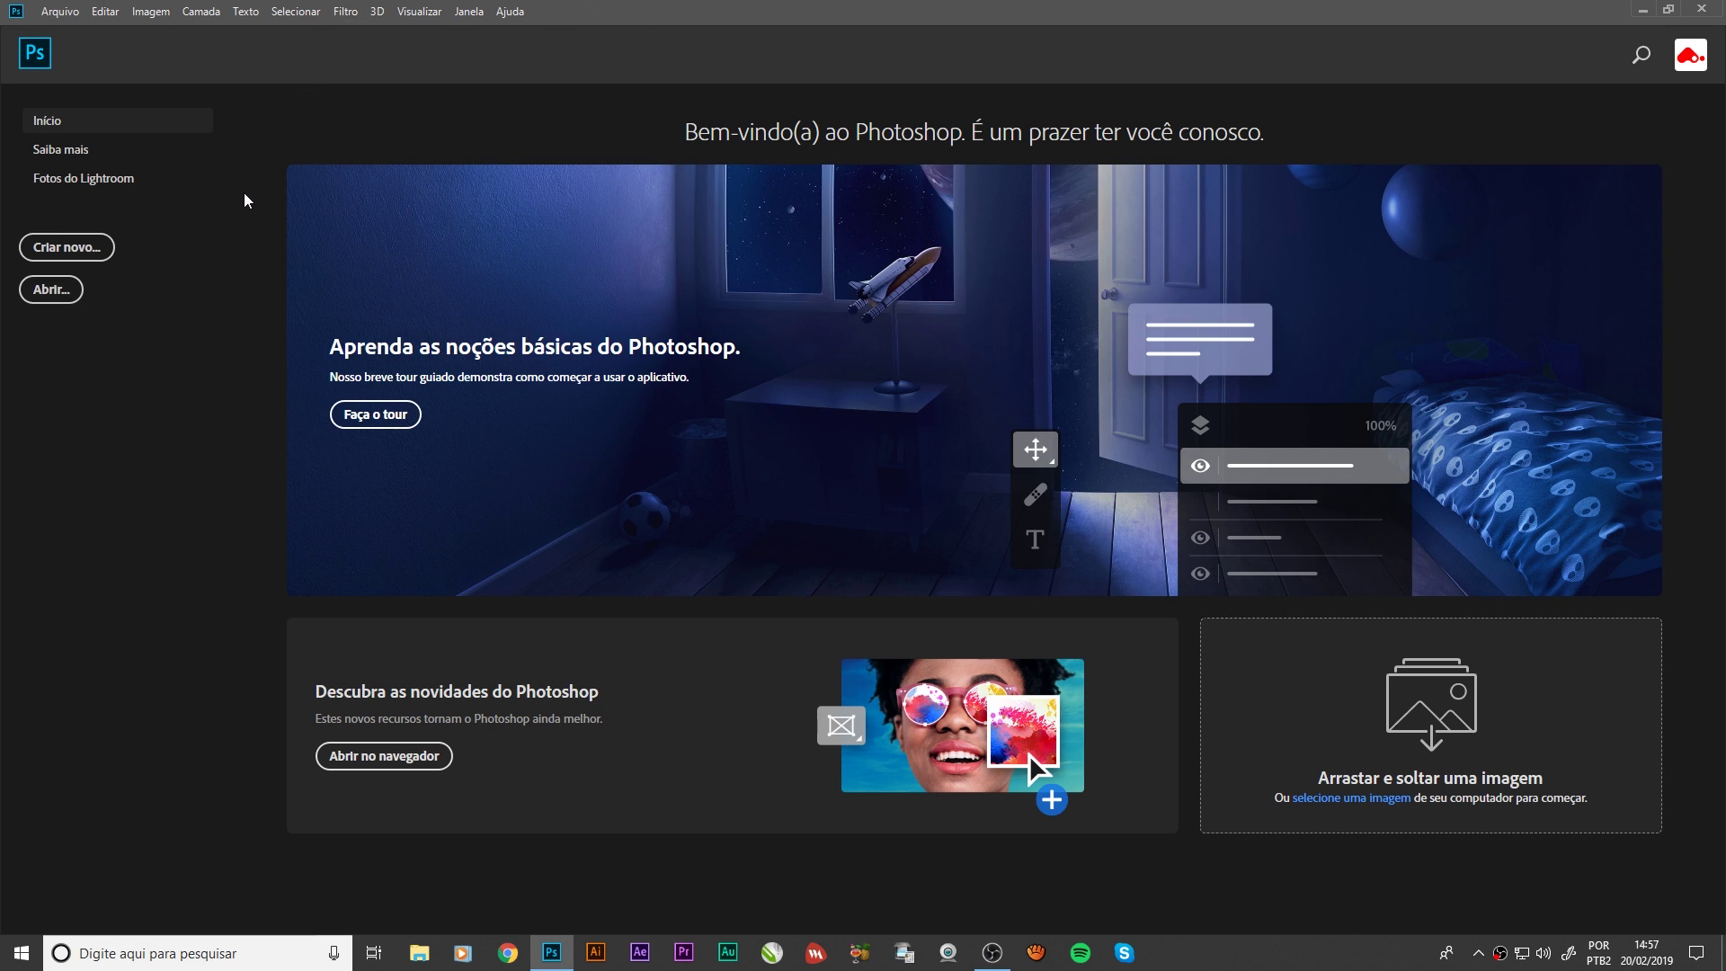
Create a new Web document 1920 px wide by 1080 px high with an artboard
{"action": "left_click", "coordinate": [100, 259]}
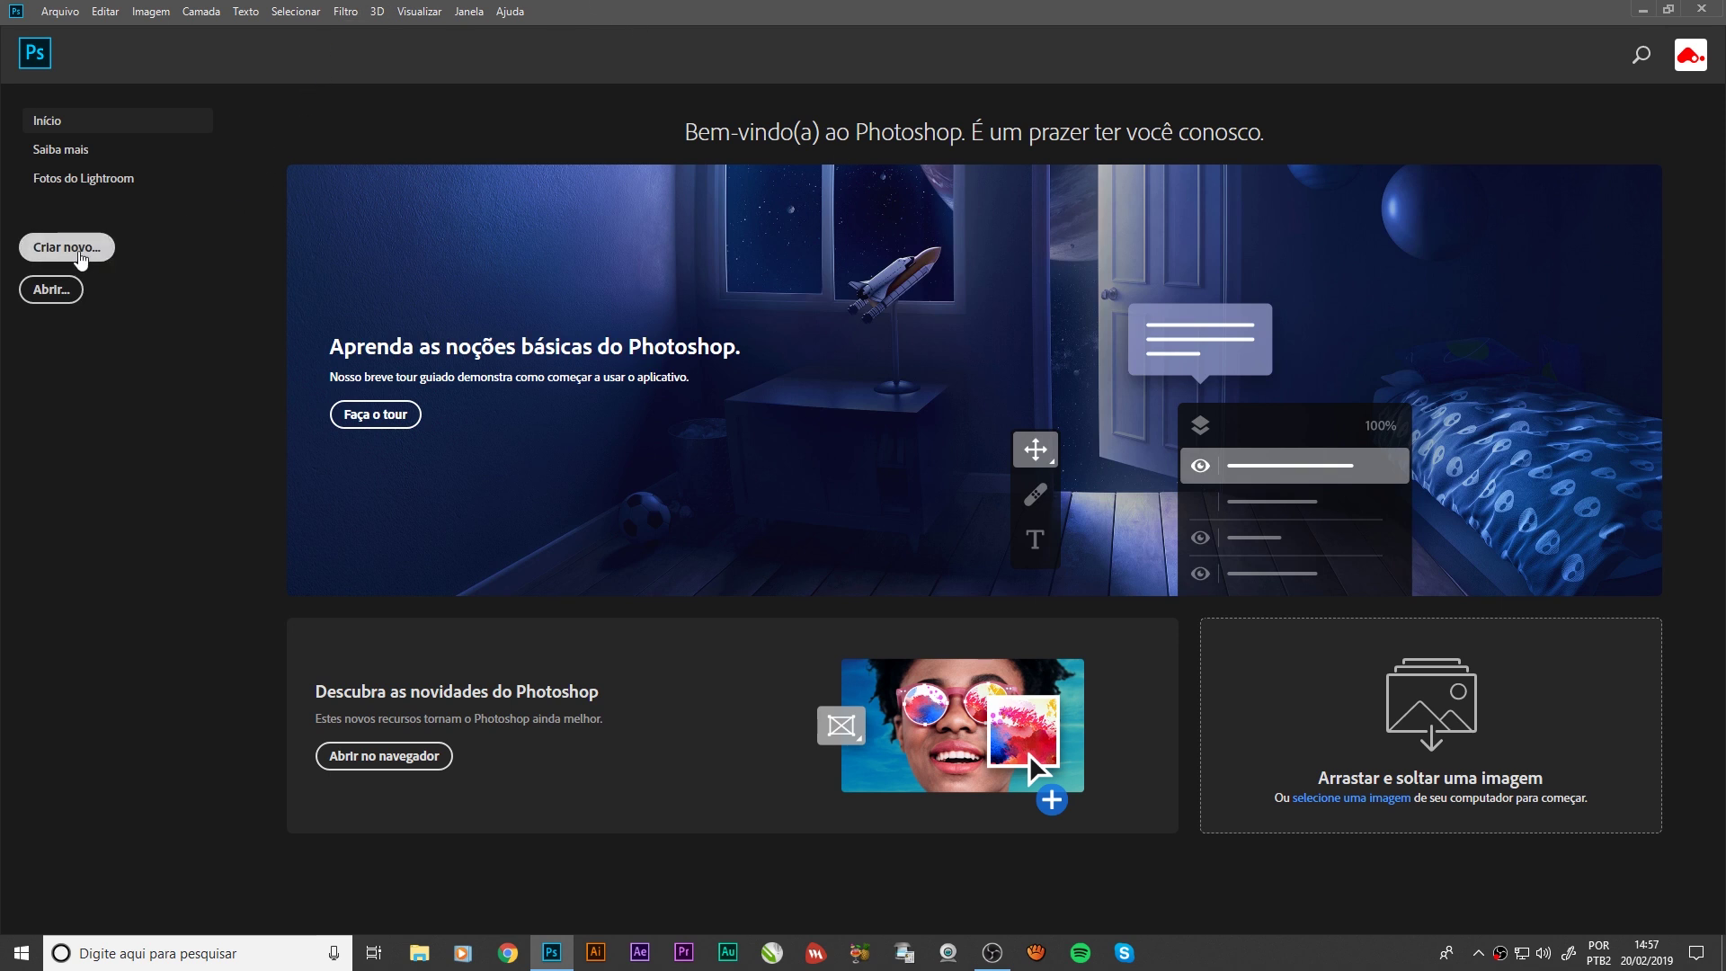
{"action": "left_click", "coordinate": [80, 256]}
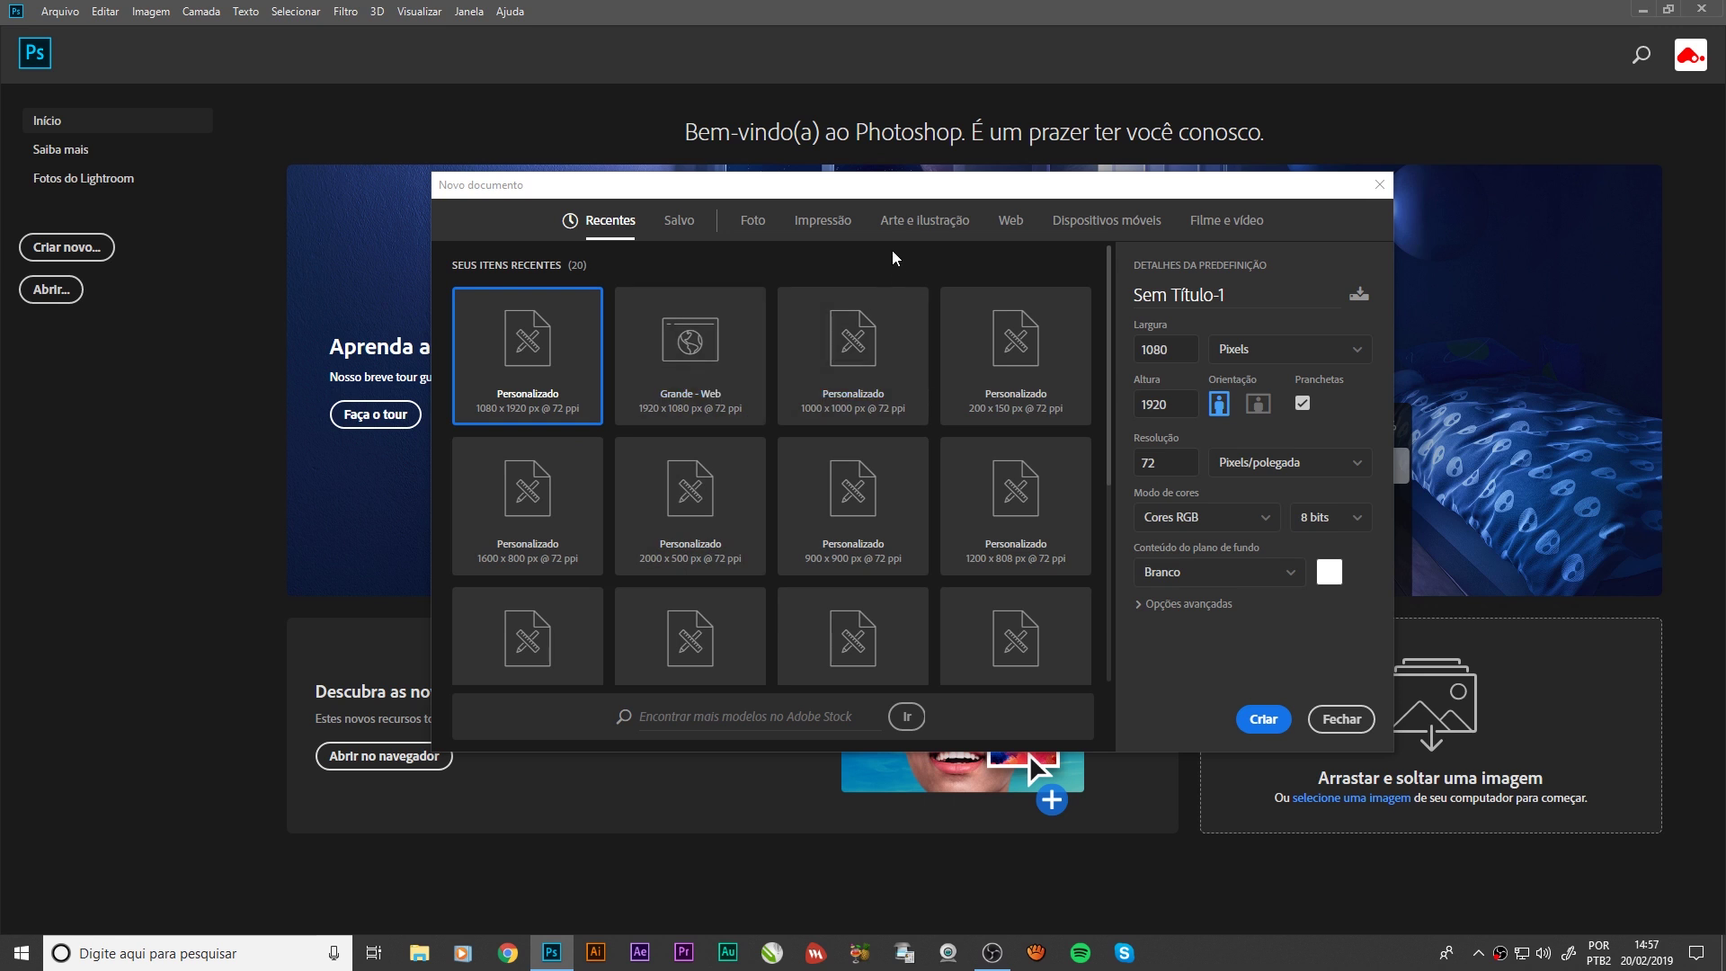
{"action": "left_click", "coordinate": [1010, 220]}
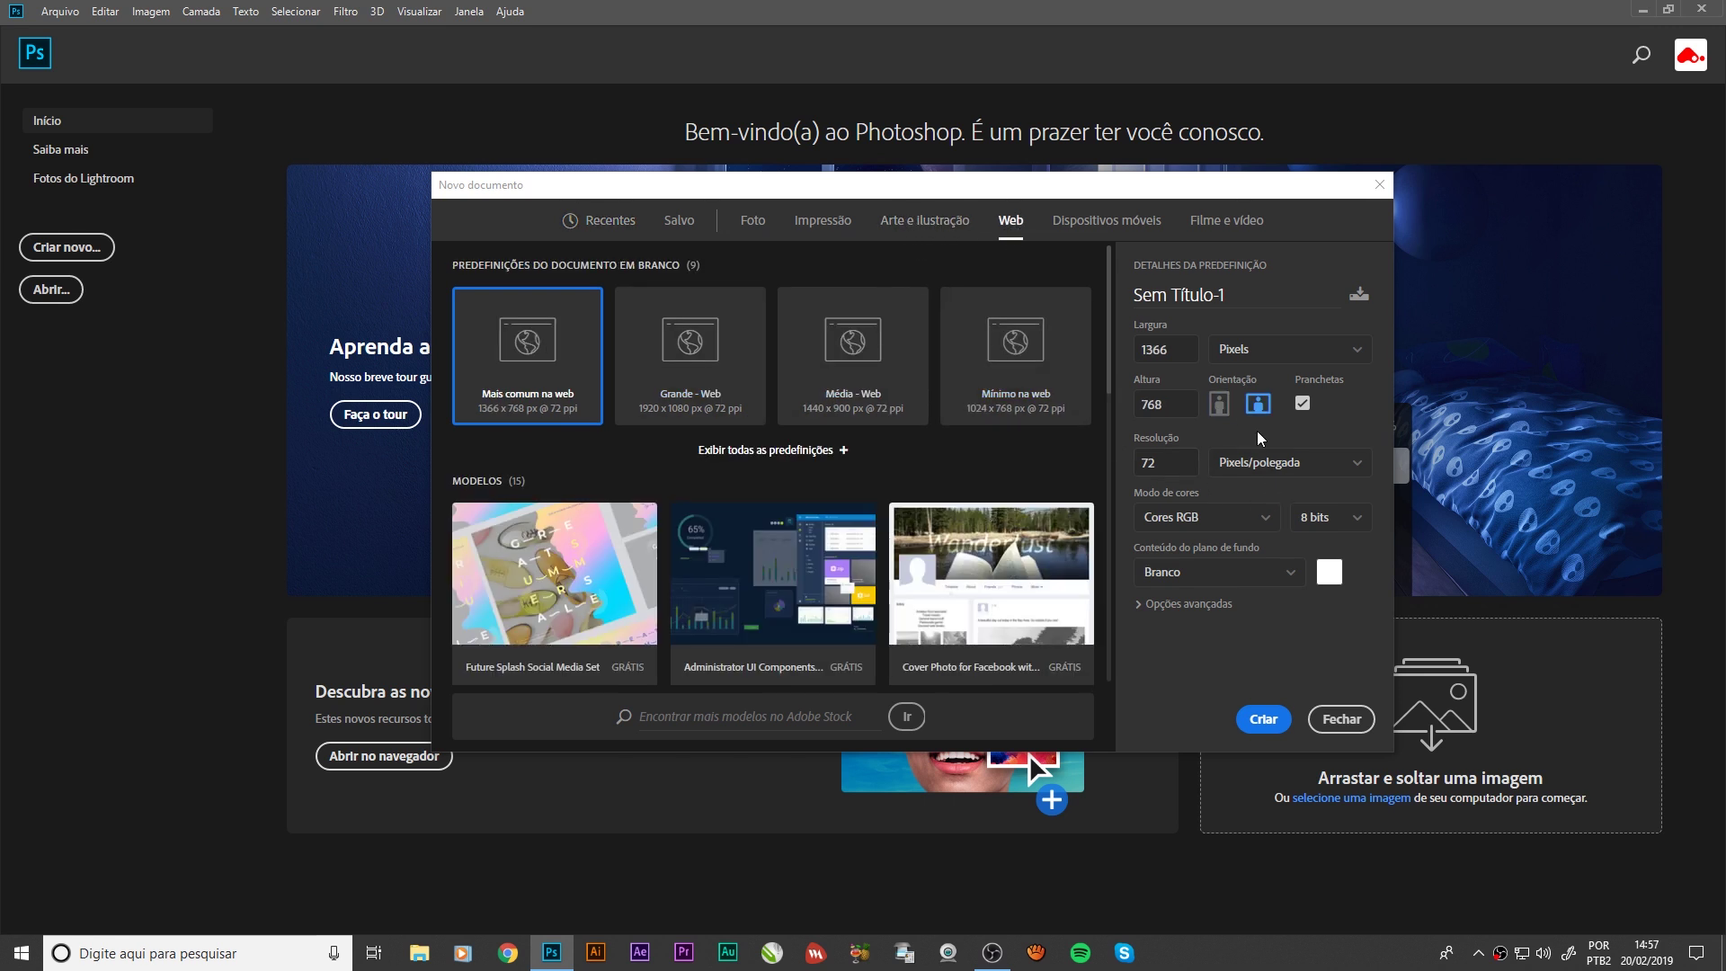
{"action": "left_click", "coordinate": [1192, 348]}
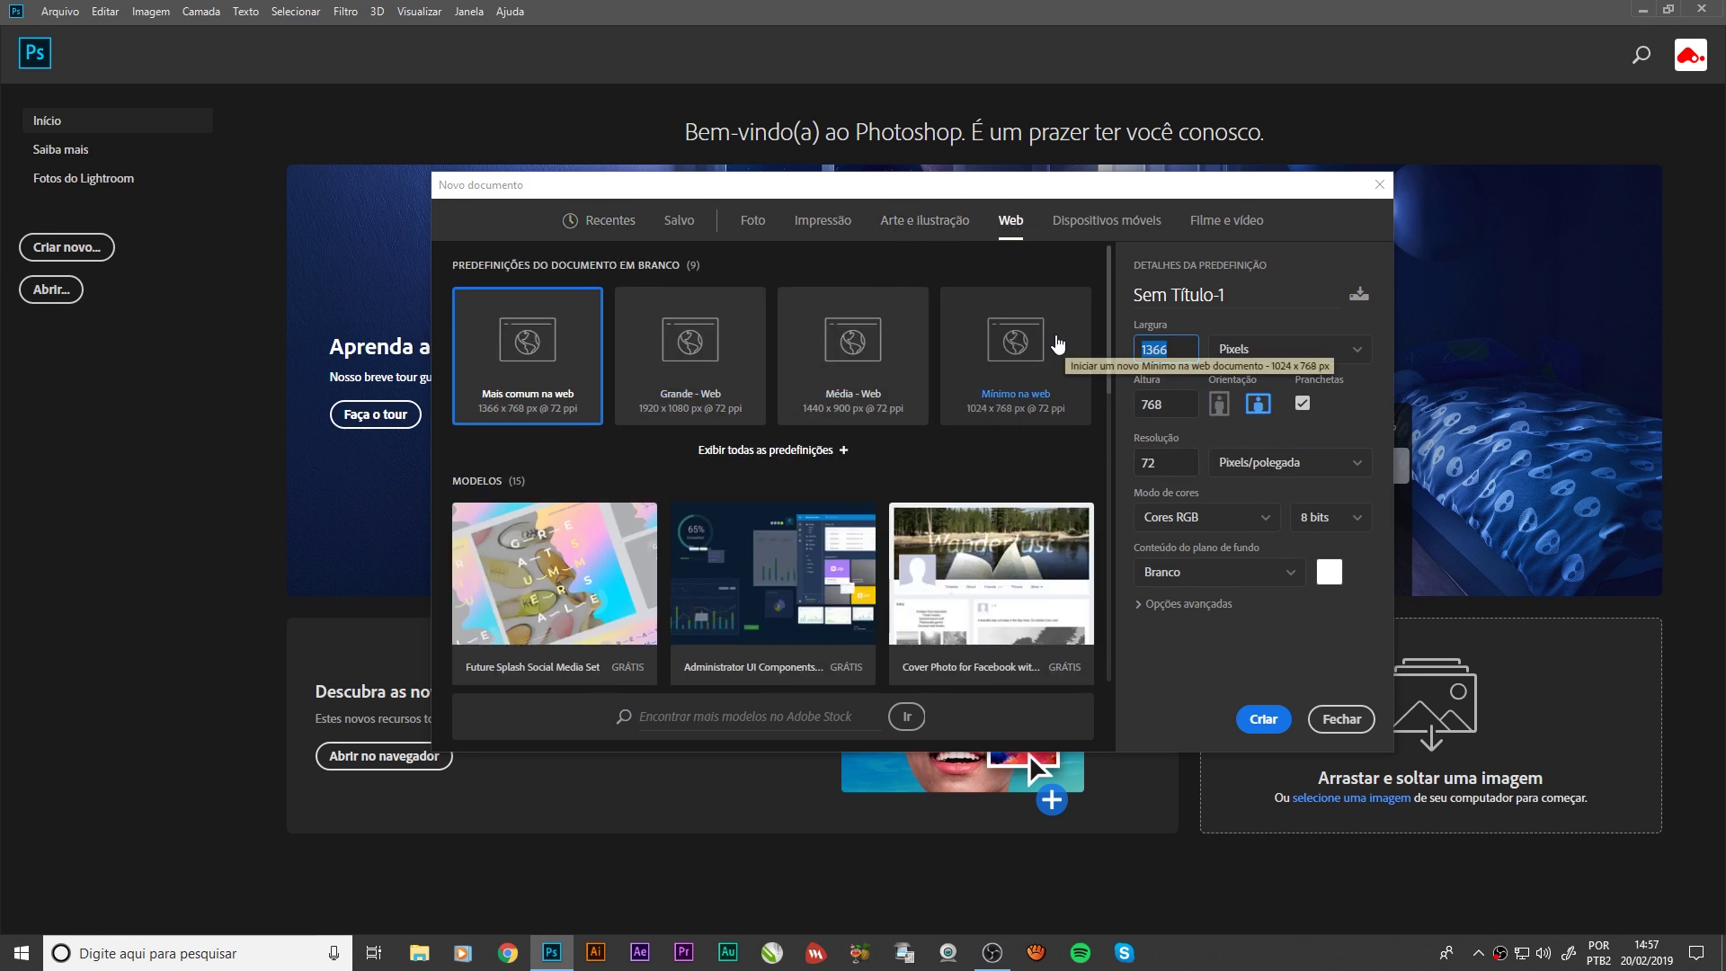
{"action": "type", "text": "1920"}
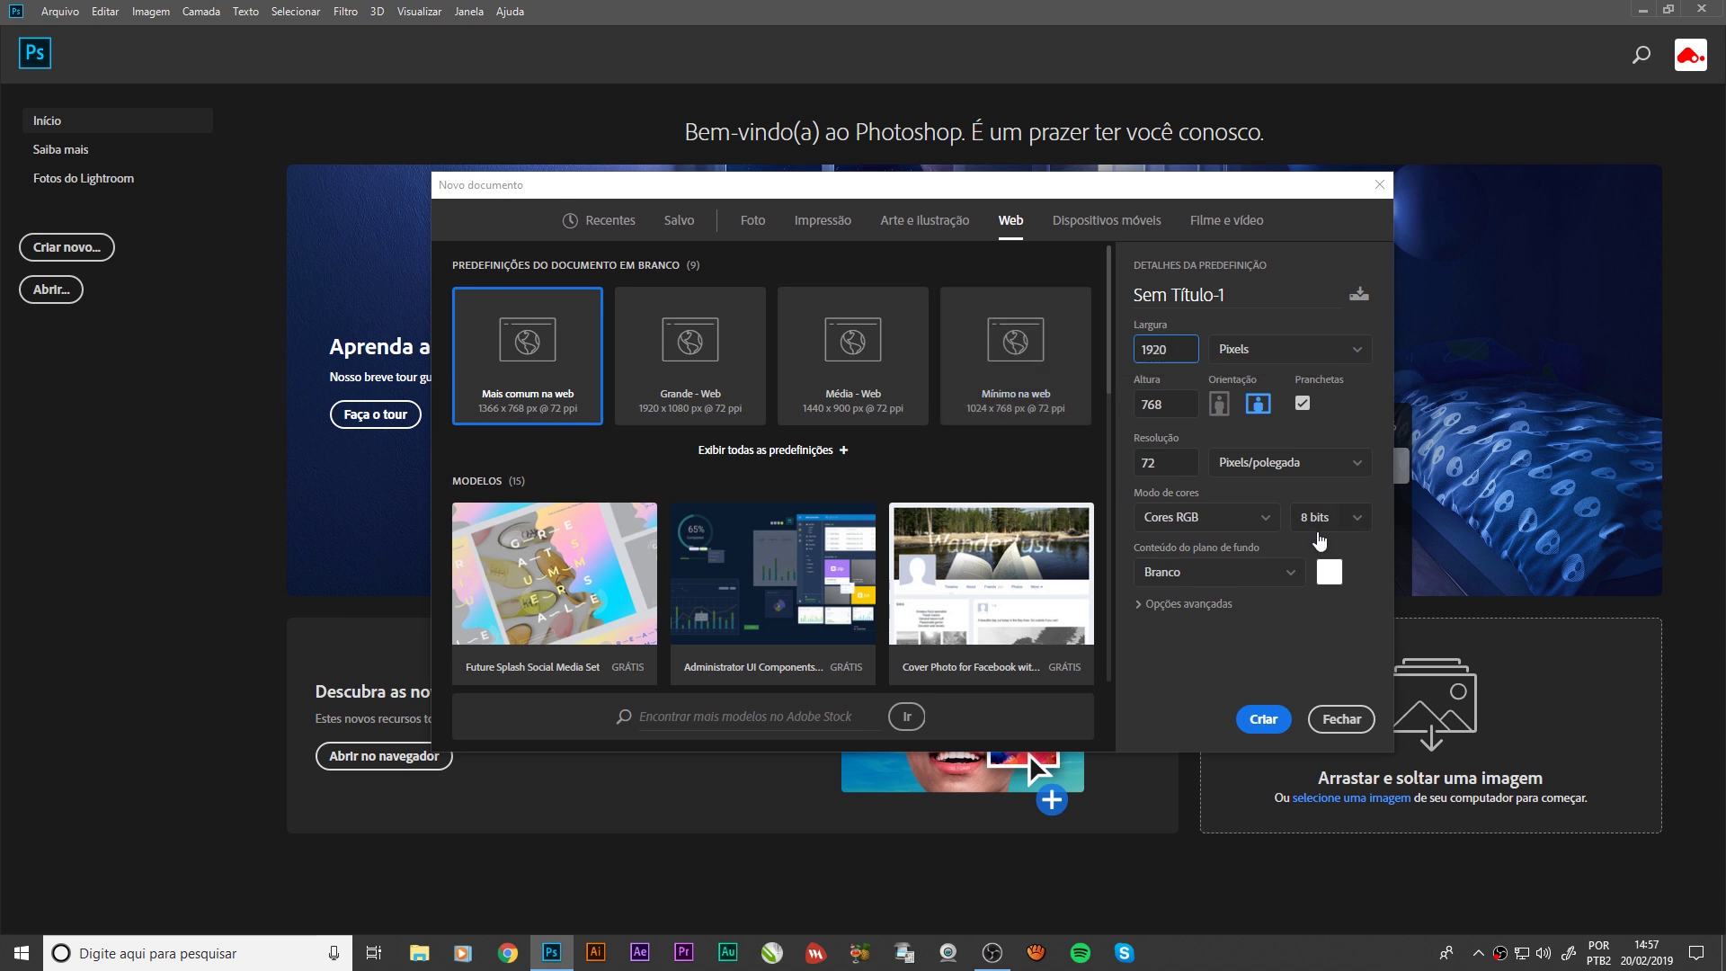
{"action": "key", "text": "Tab"}
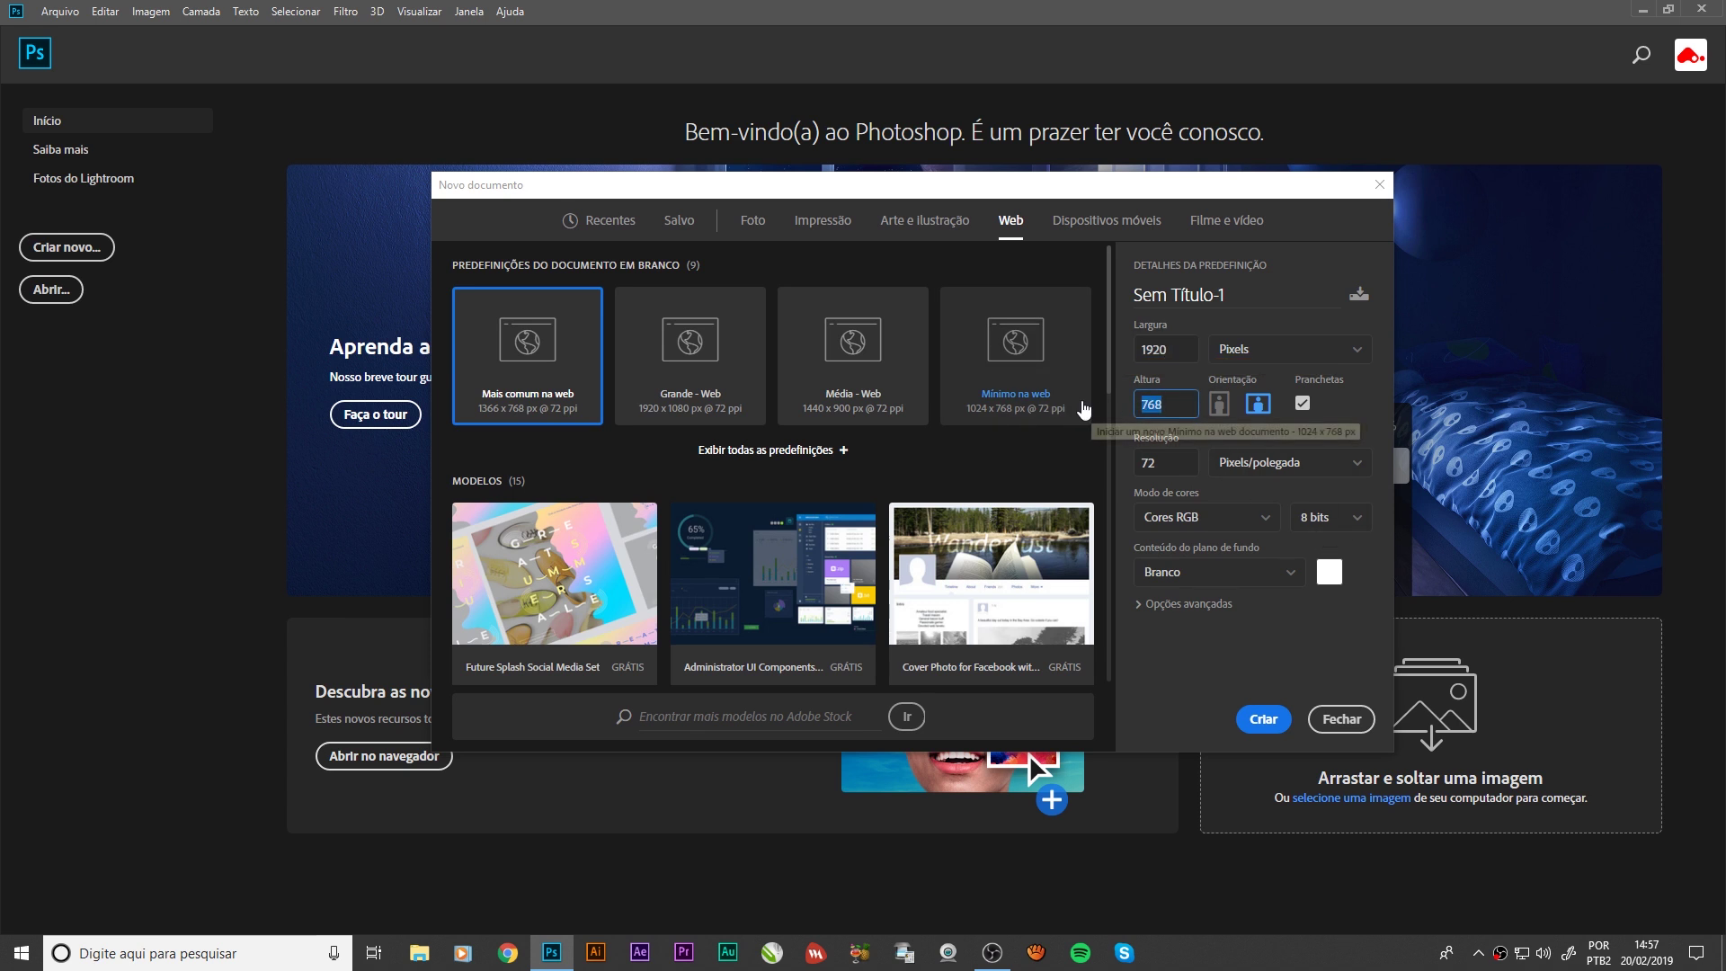
{"action": "type", "text": "1080"}
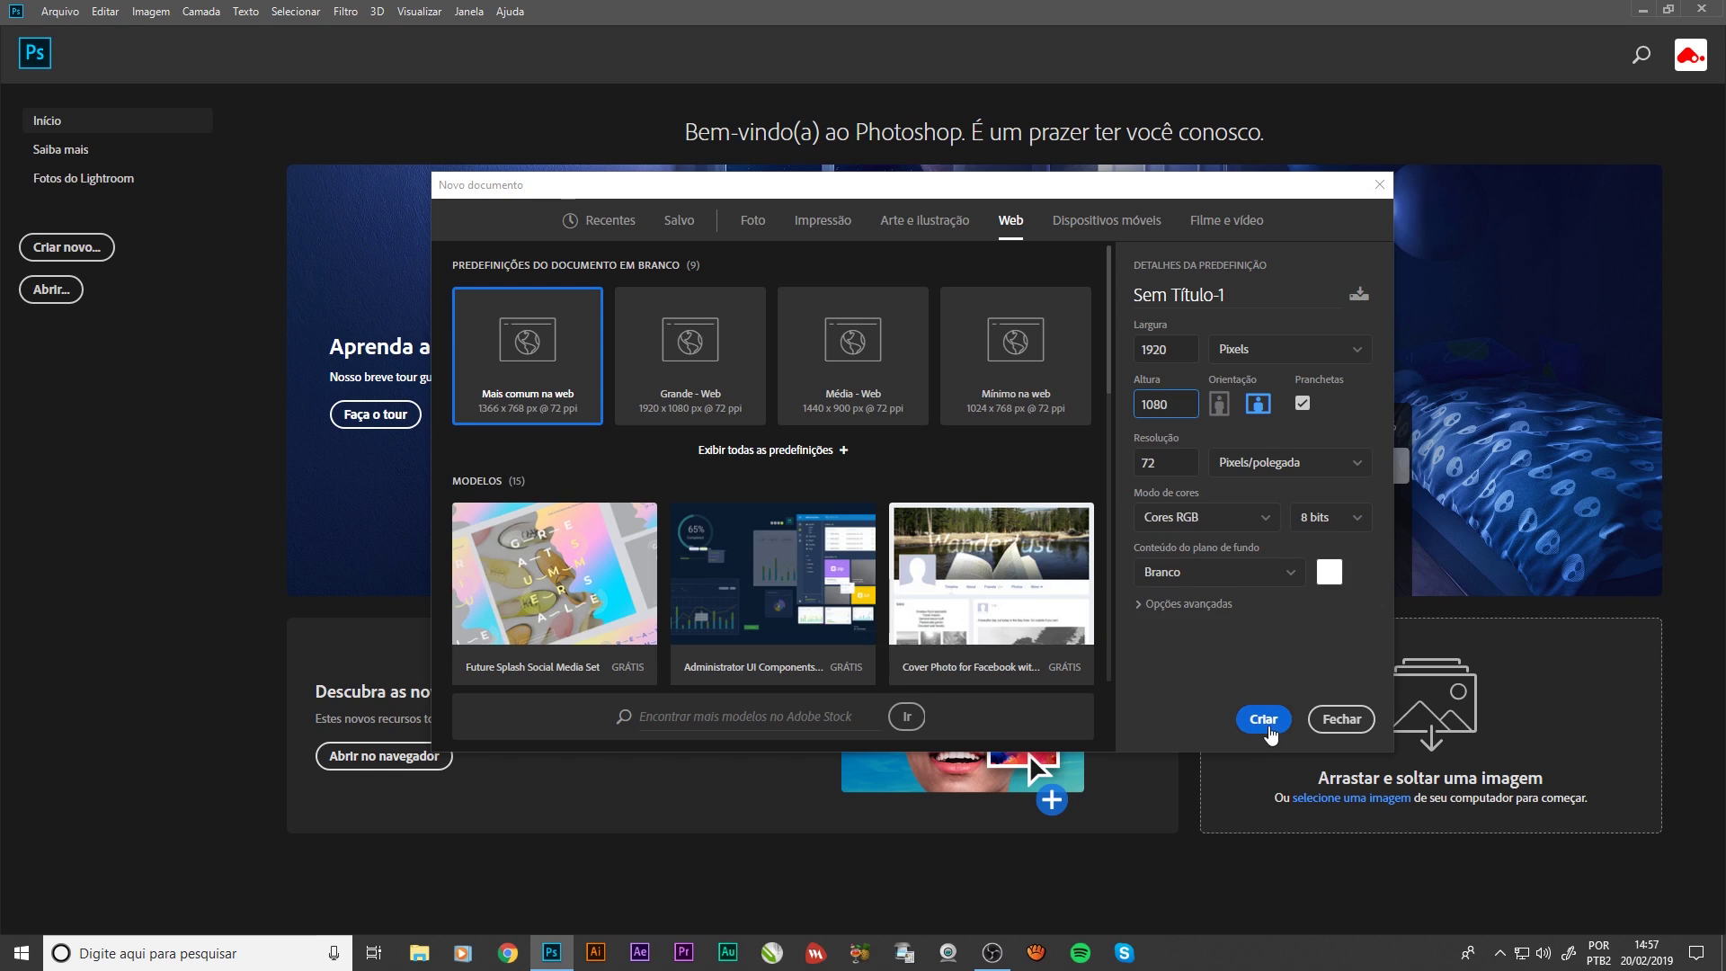
{"action": "left_click", "coordinate": [1268, 722]}
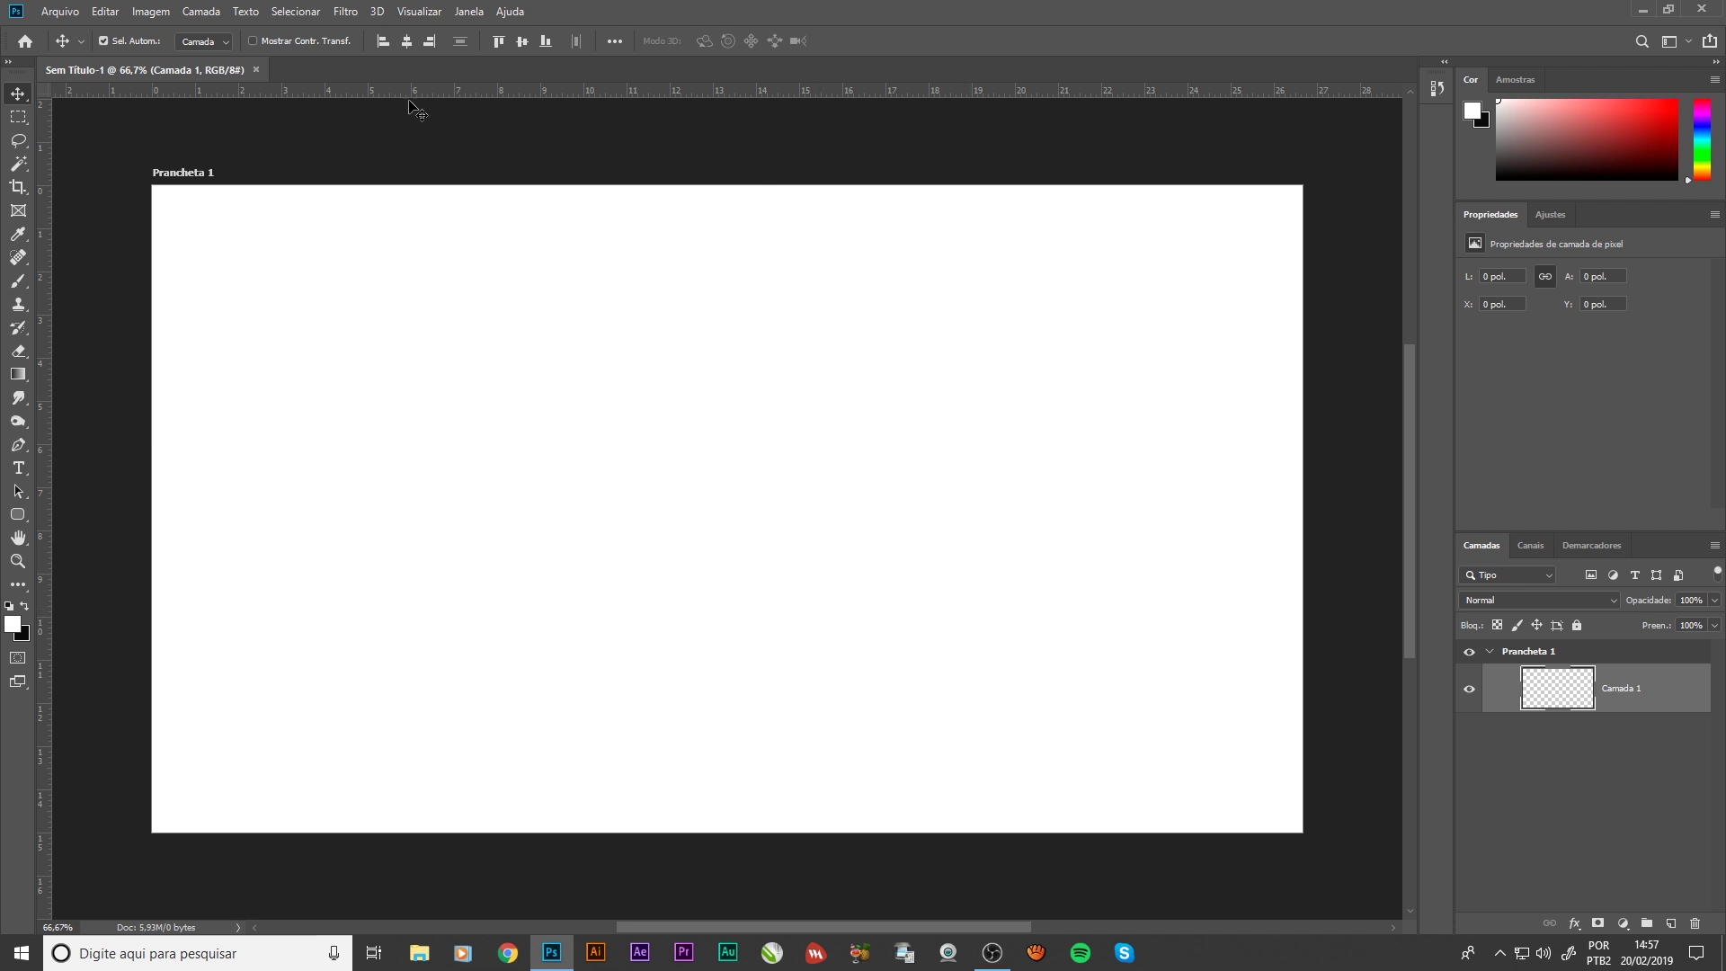
Place imagem_notebook as an embedded image, scaled down and positioned near the artboard centre
{"action": "left_click", "coordinate": [70, 13]}
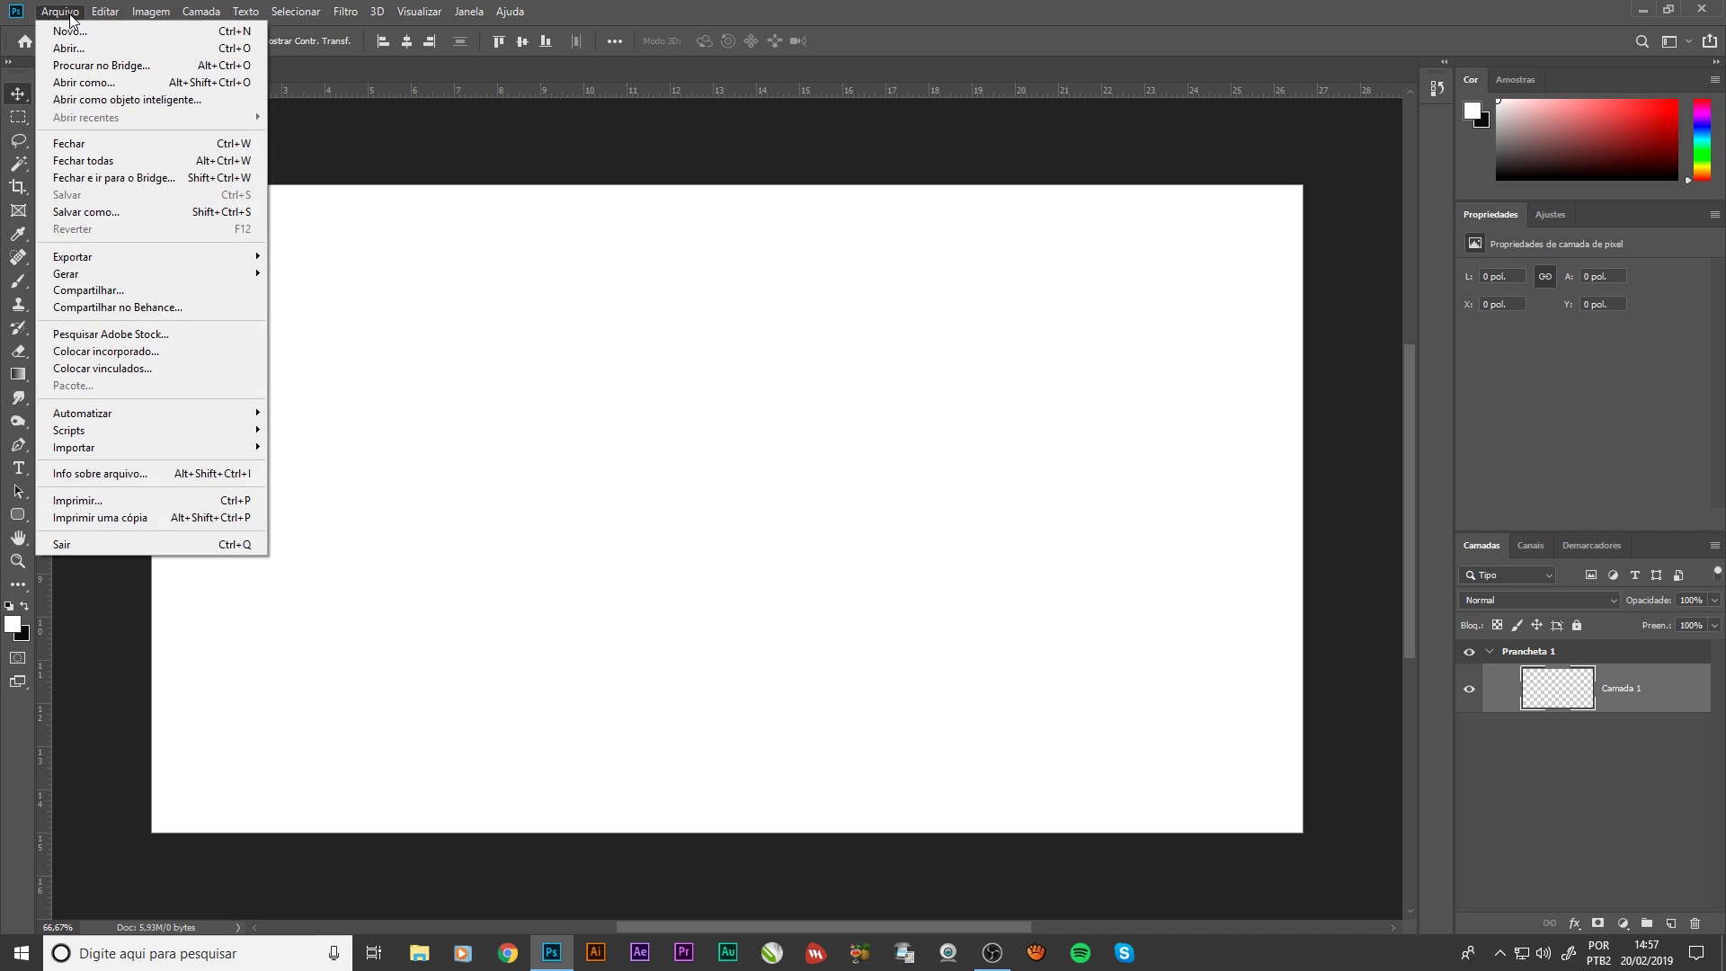
{"action": "left_click", "coordinate": [132, 351]}
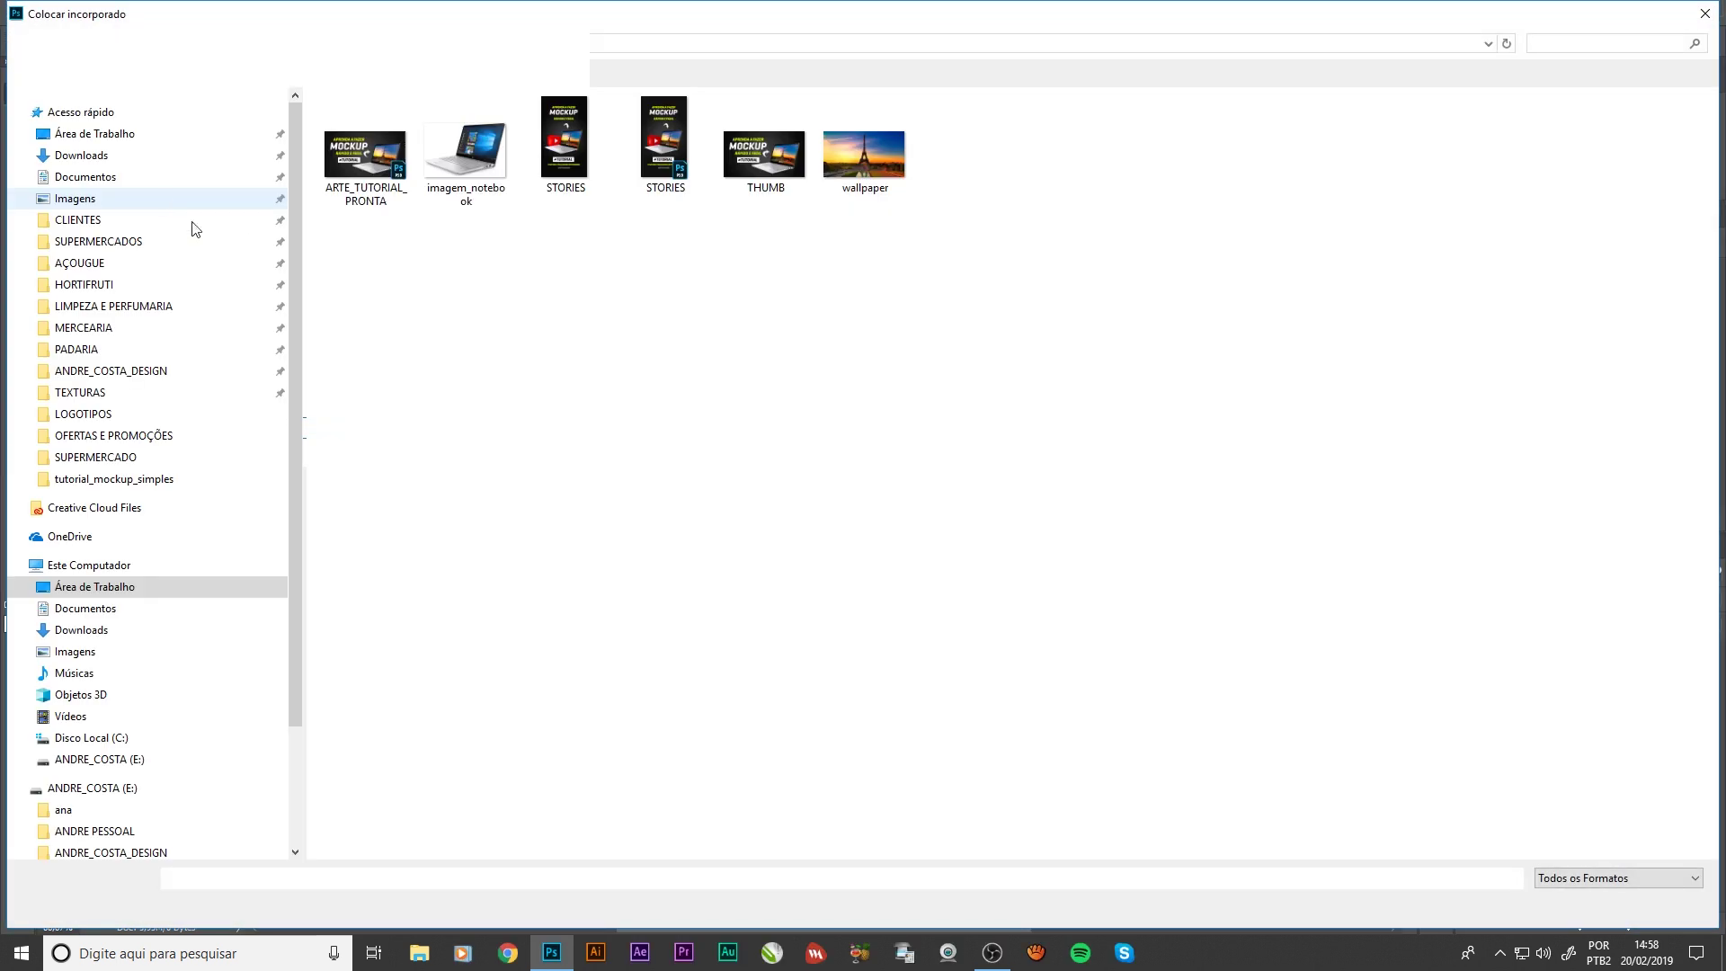
{"action": "double_click", "coordinate": [483, 166]}
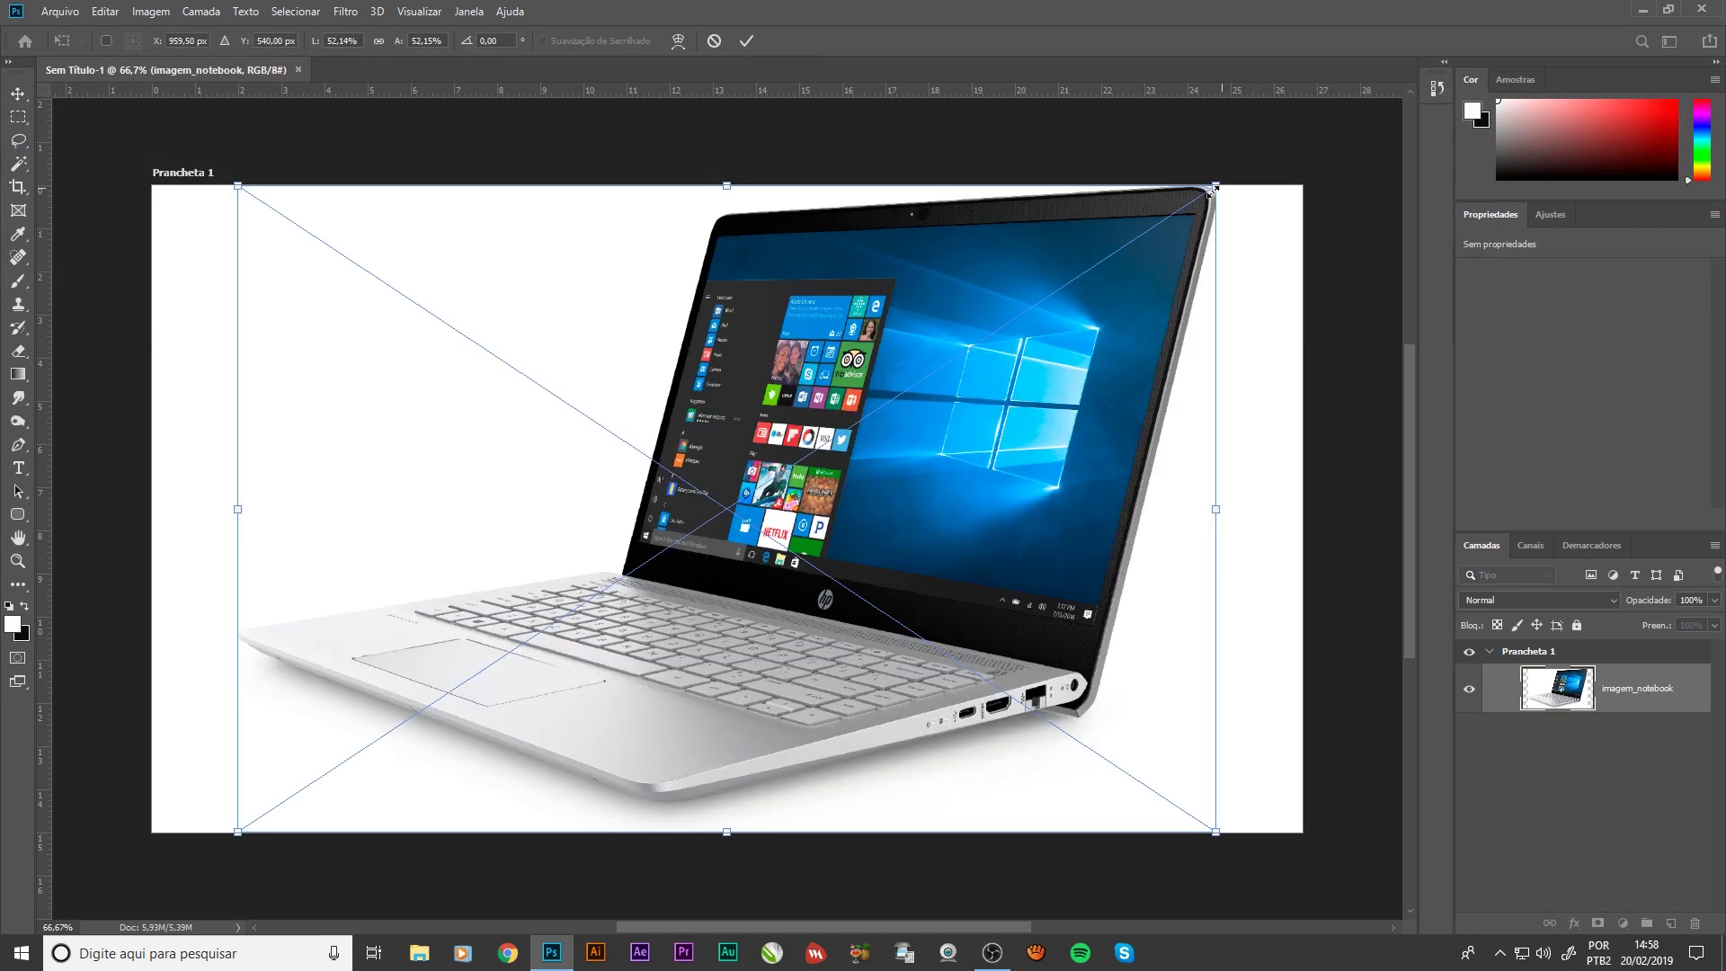
{"action": "left_click_drag", "start_coordinate": [1227, 189], "coordinate": [1102, 284]}
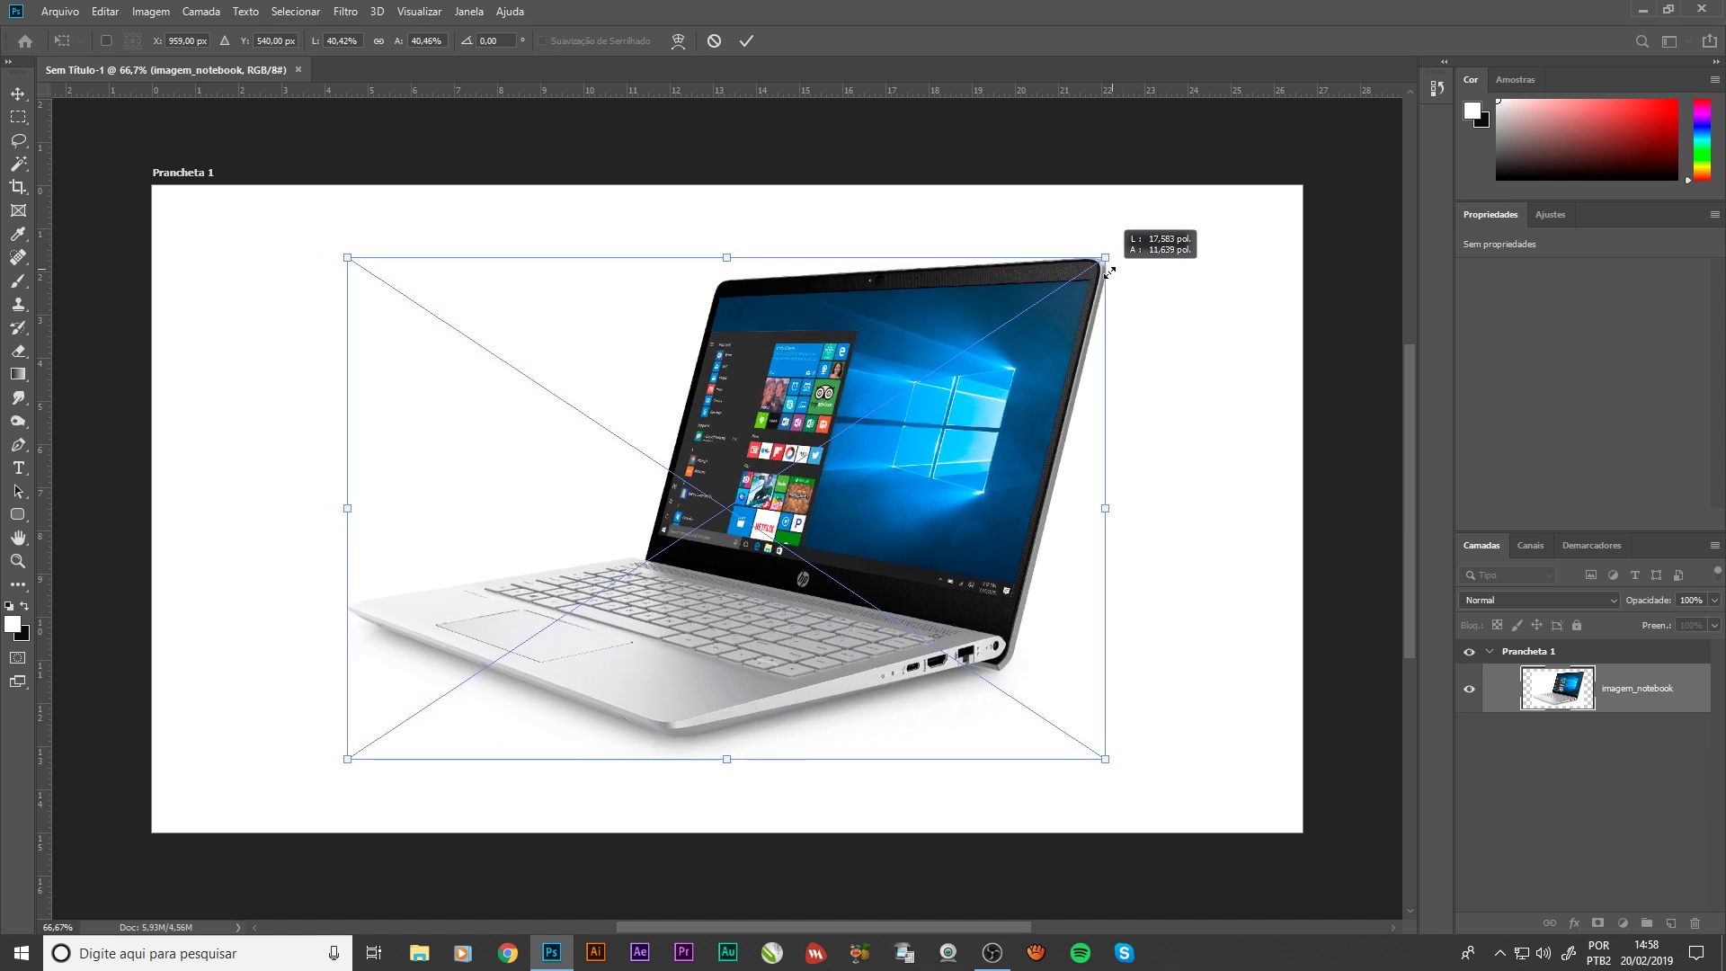
{"action": "left_click_drag", "start_coordinate": [1102, 284], "coordinate": [1023, 511]}
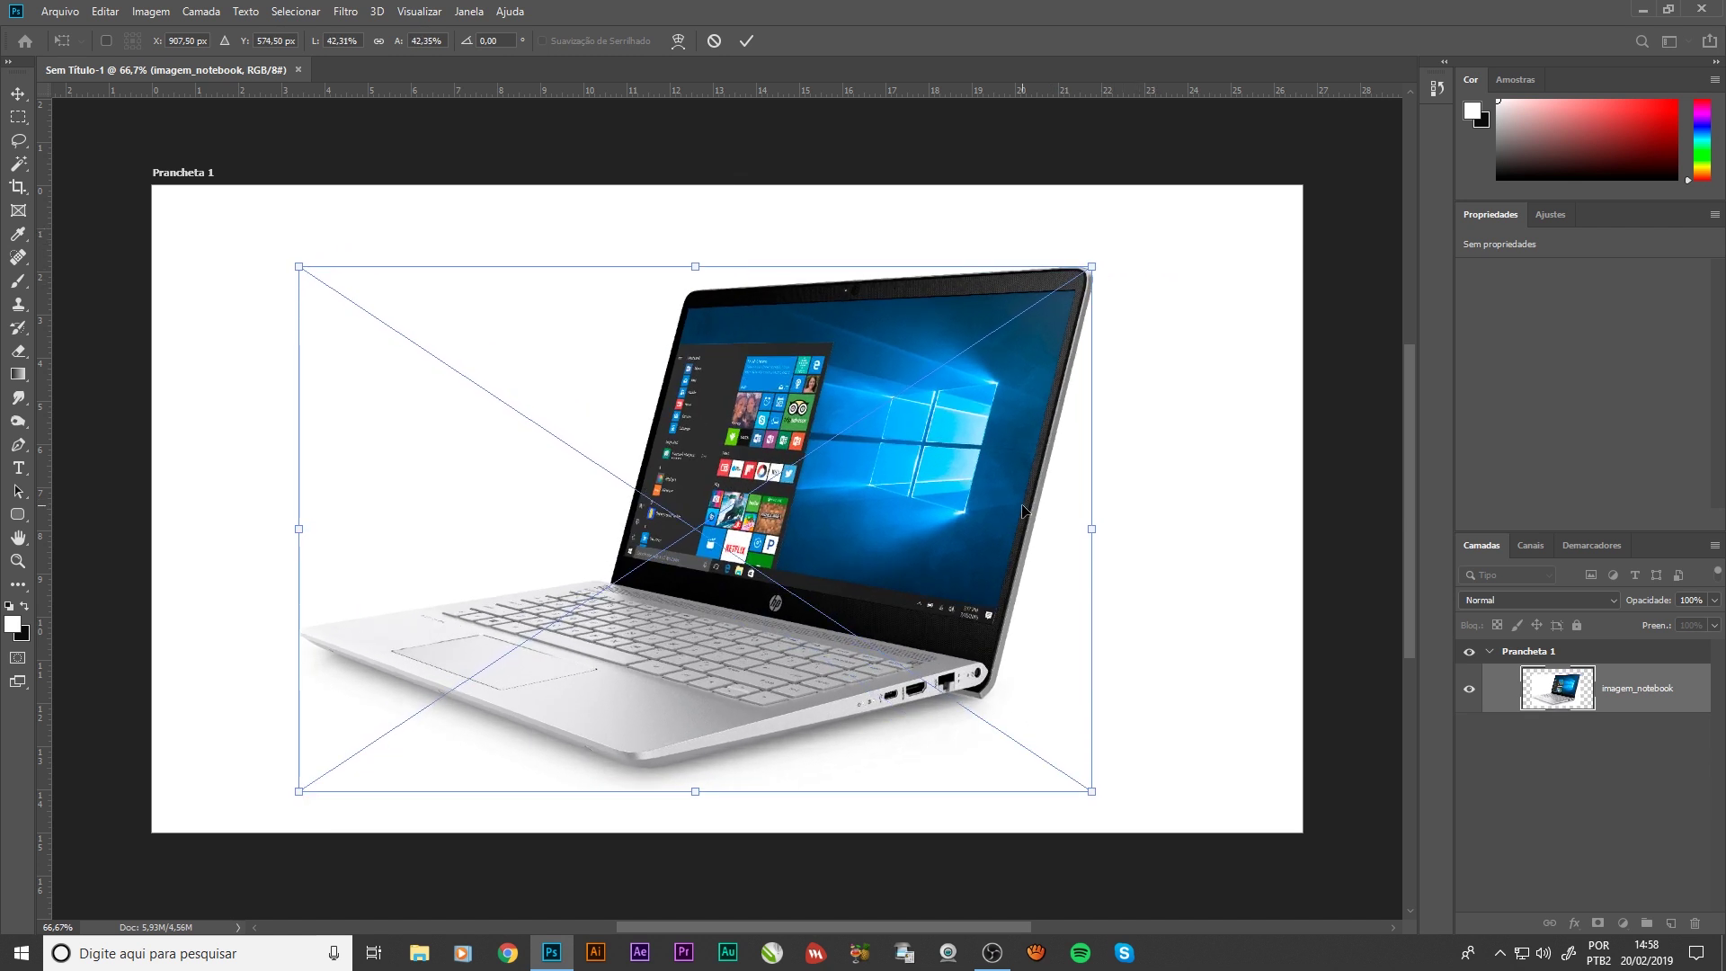
{"action": "left_click_drag", "start_coordinate": [1094, 256], "coordinate": [1063, 286]}
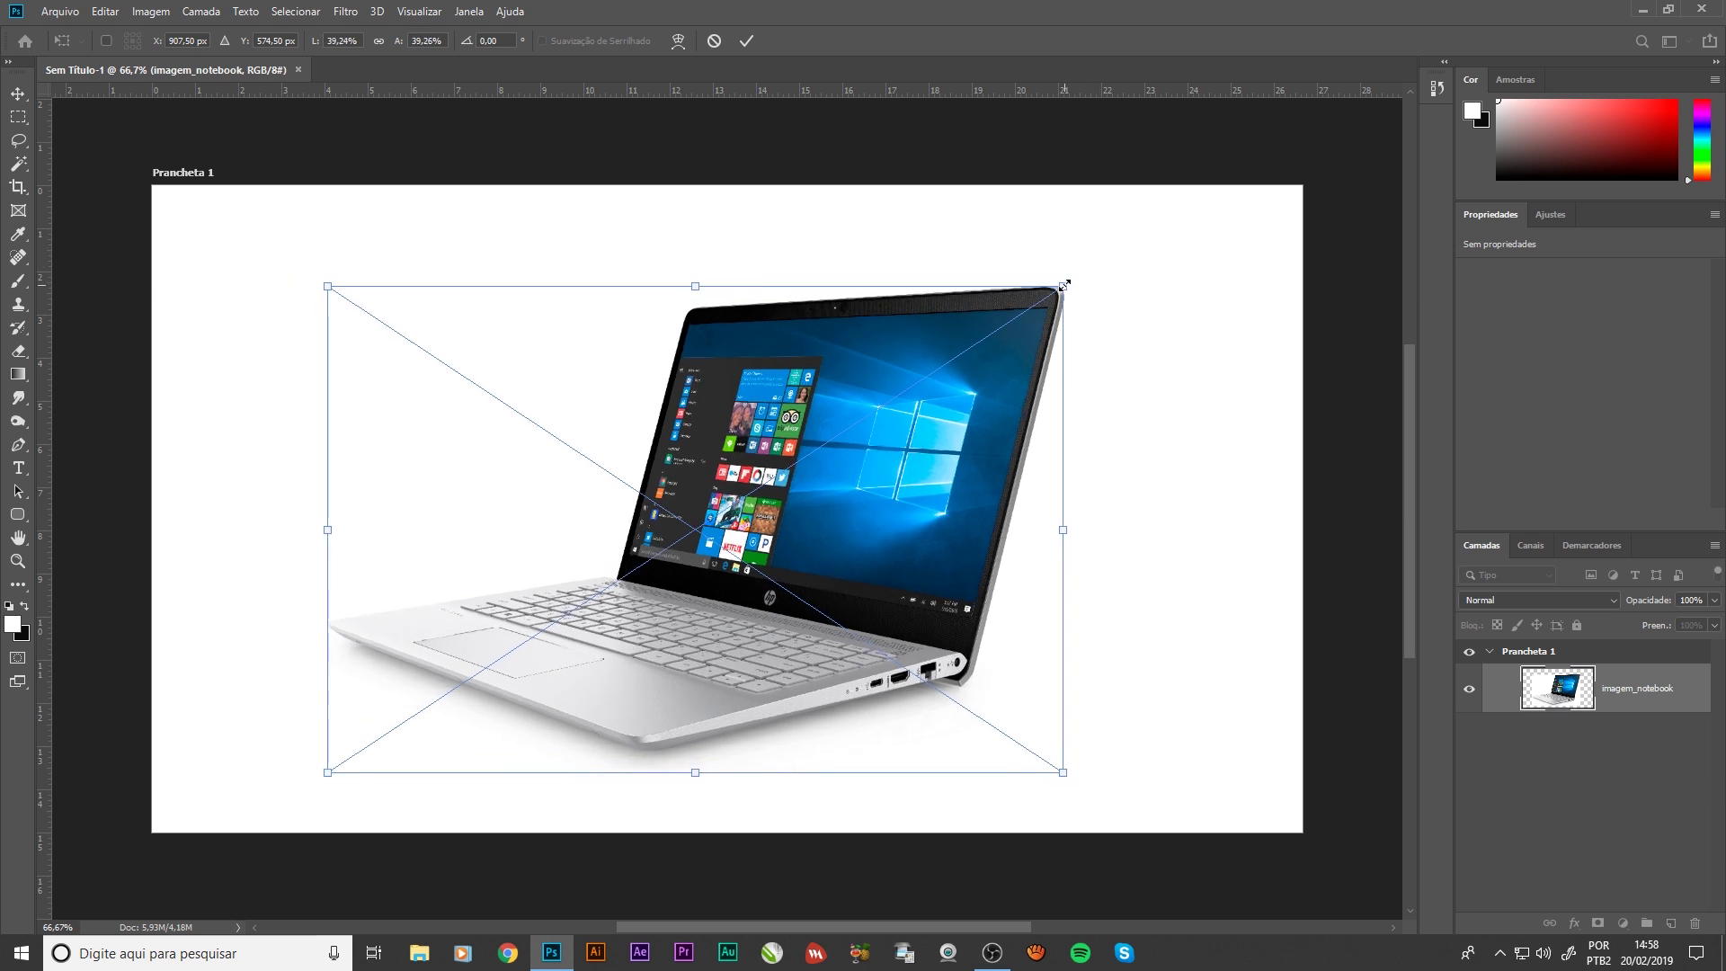
{"action": "left_click_drag", "start_coordinate": [969, 481], "coordinate": [985, 462]}
{"action": "key", "text": "Return"}
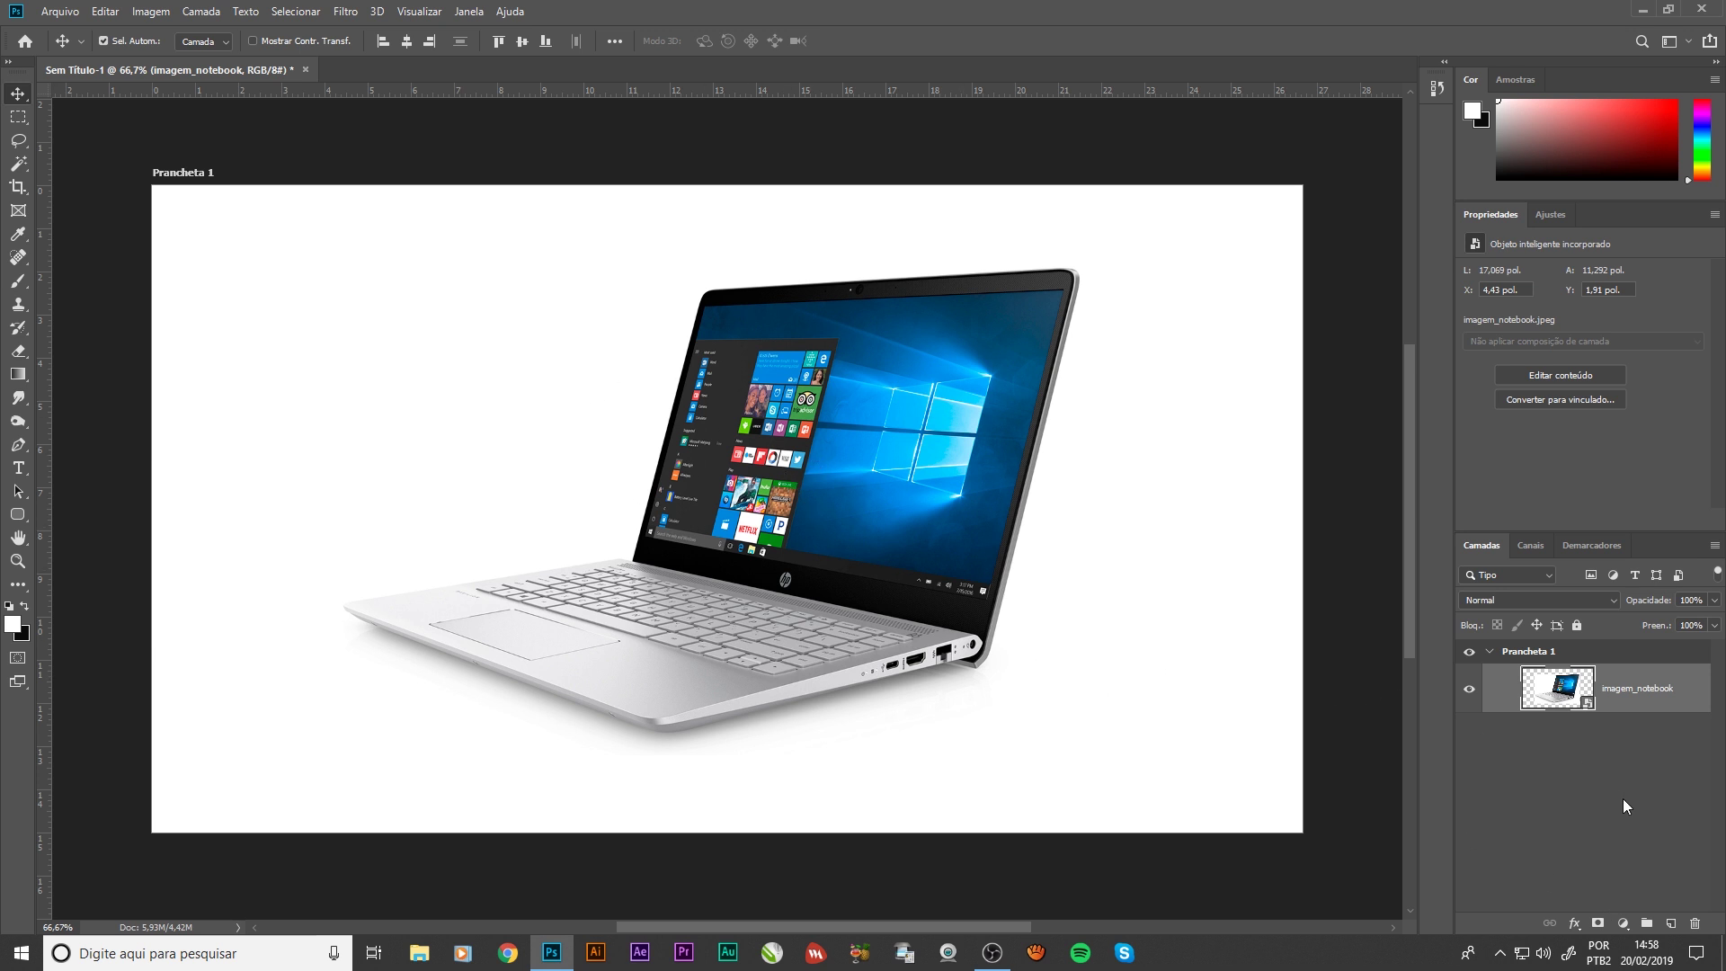
Add a Gradient Fill layer using the black-to-white preset with its left stop changed to dark grey
{"action": "left_click", "coordinate": [1618, 926]}
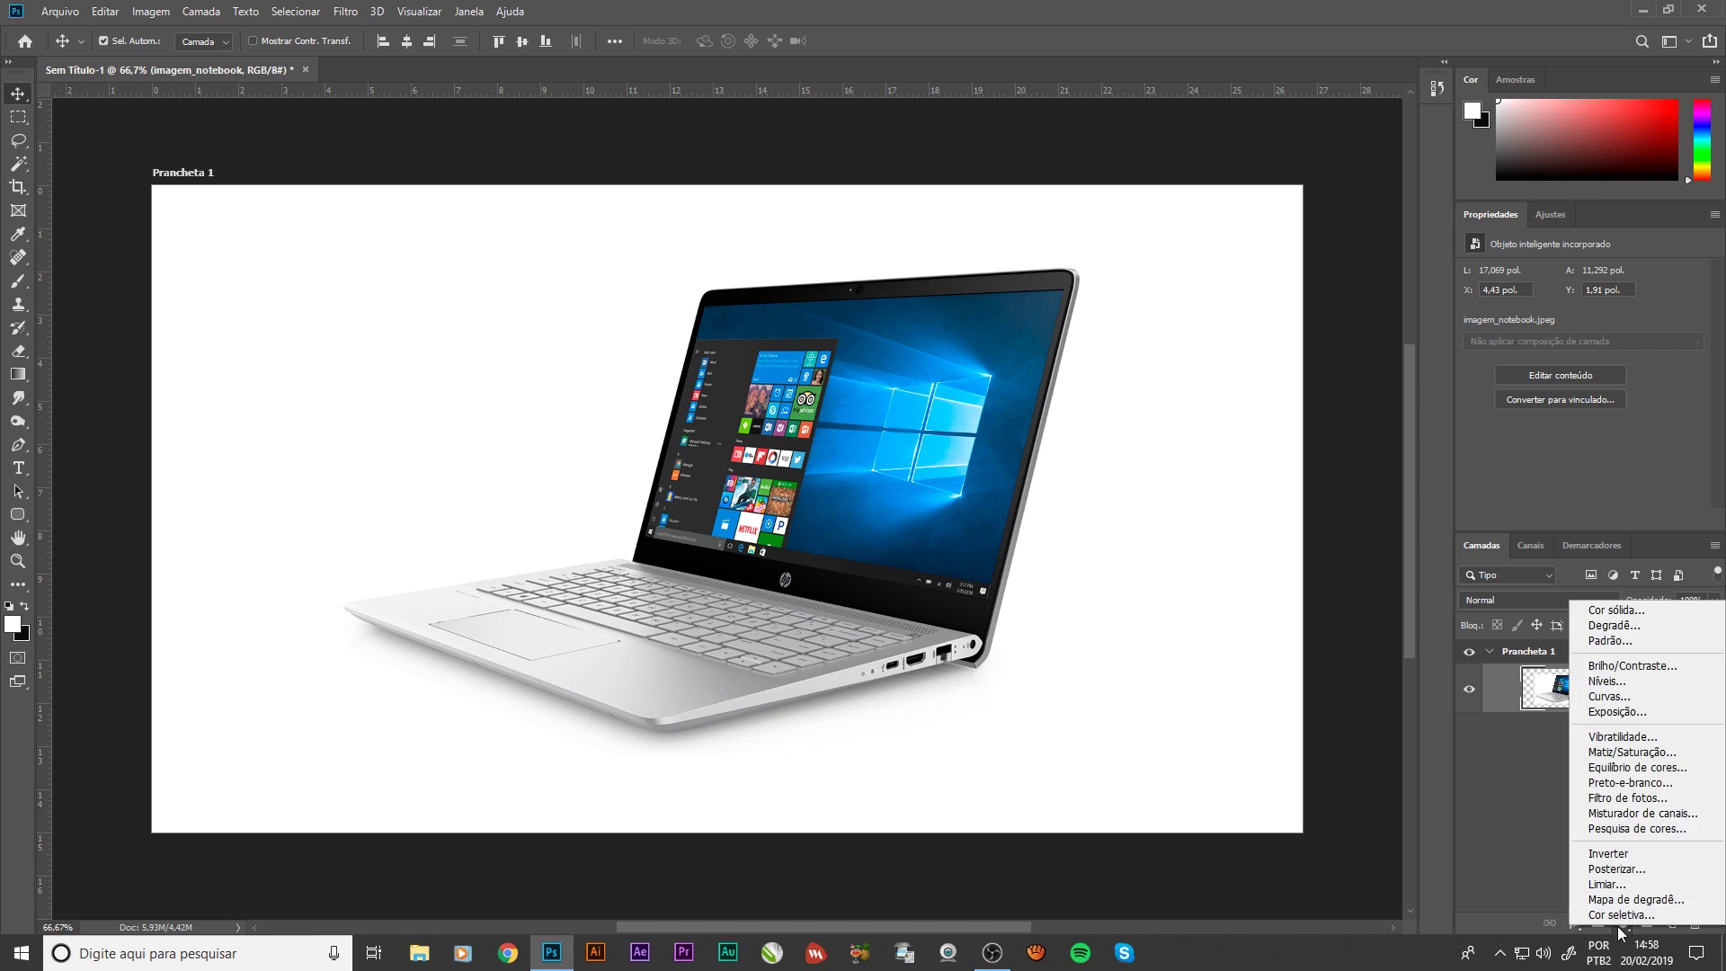
{"action": "left_click", "coordinate": [1634, 626]}
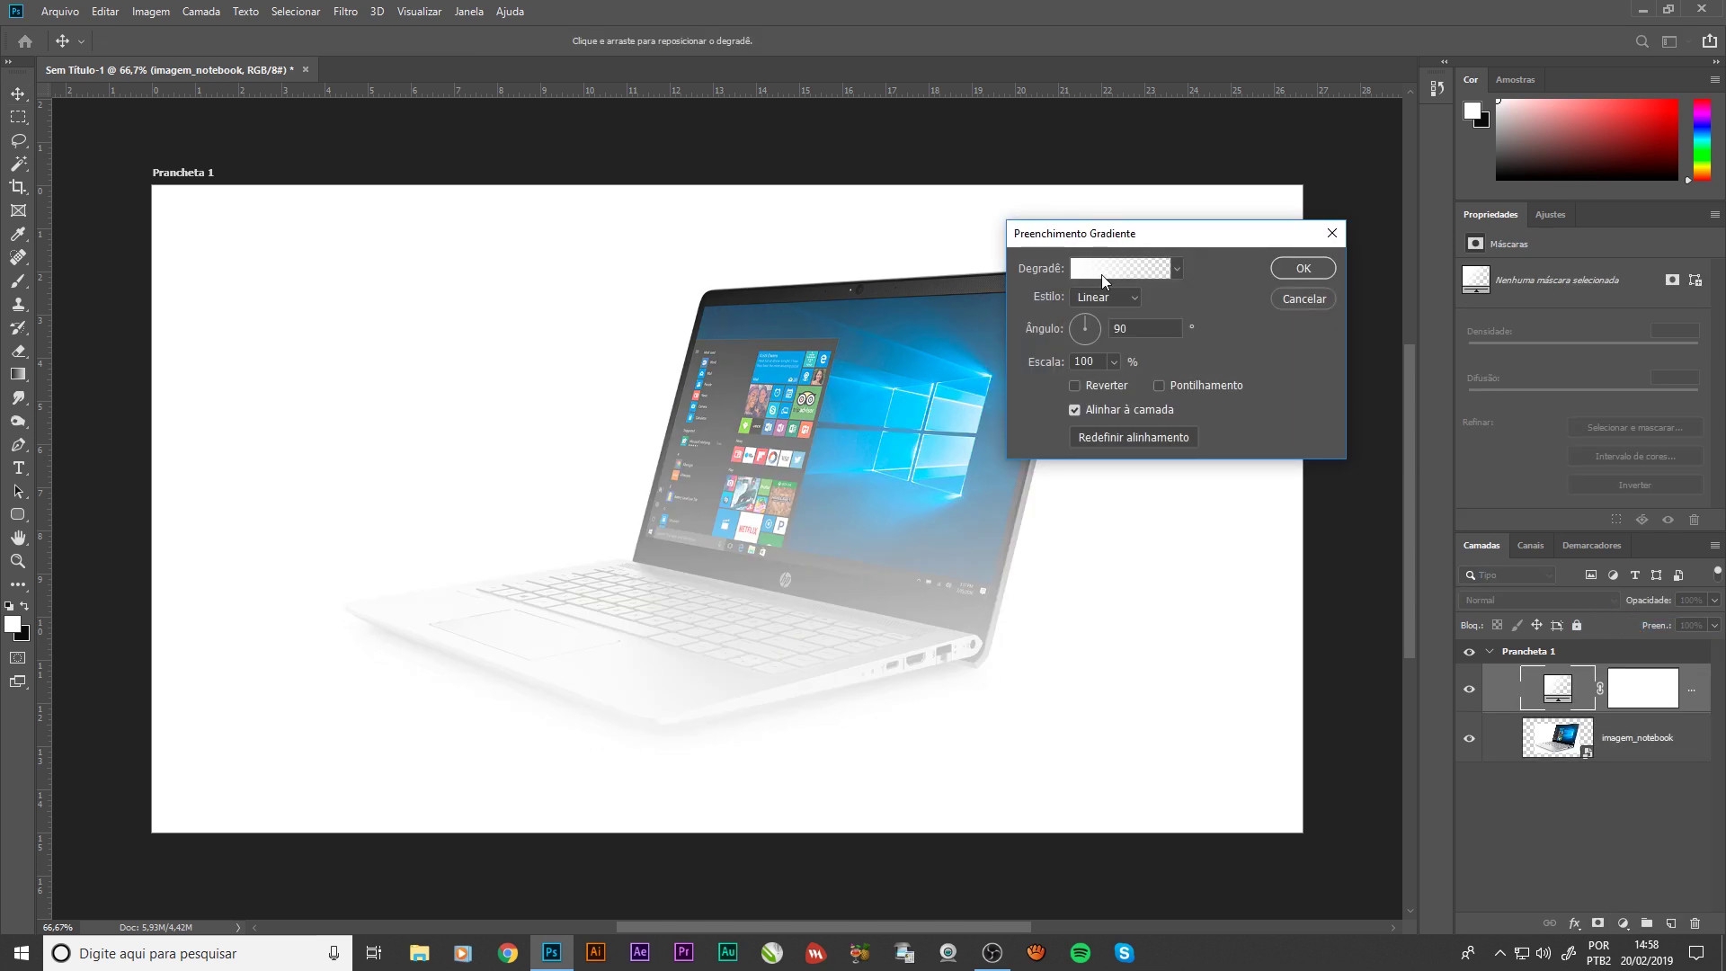
{"action": "left_click", "coordinate": [1098, 274]}
{"action": "left_click", "coordinate": [1237, 201]}
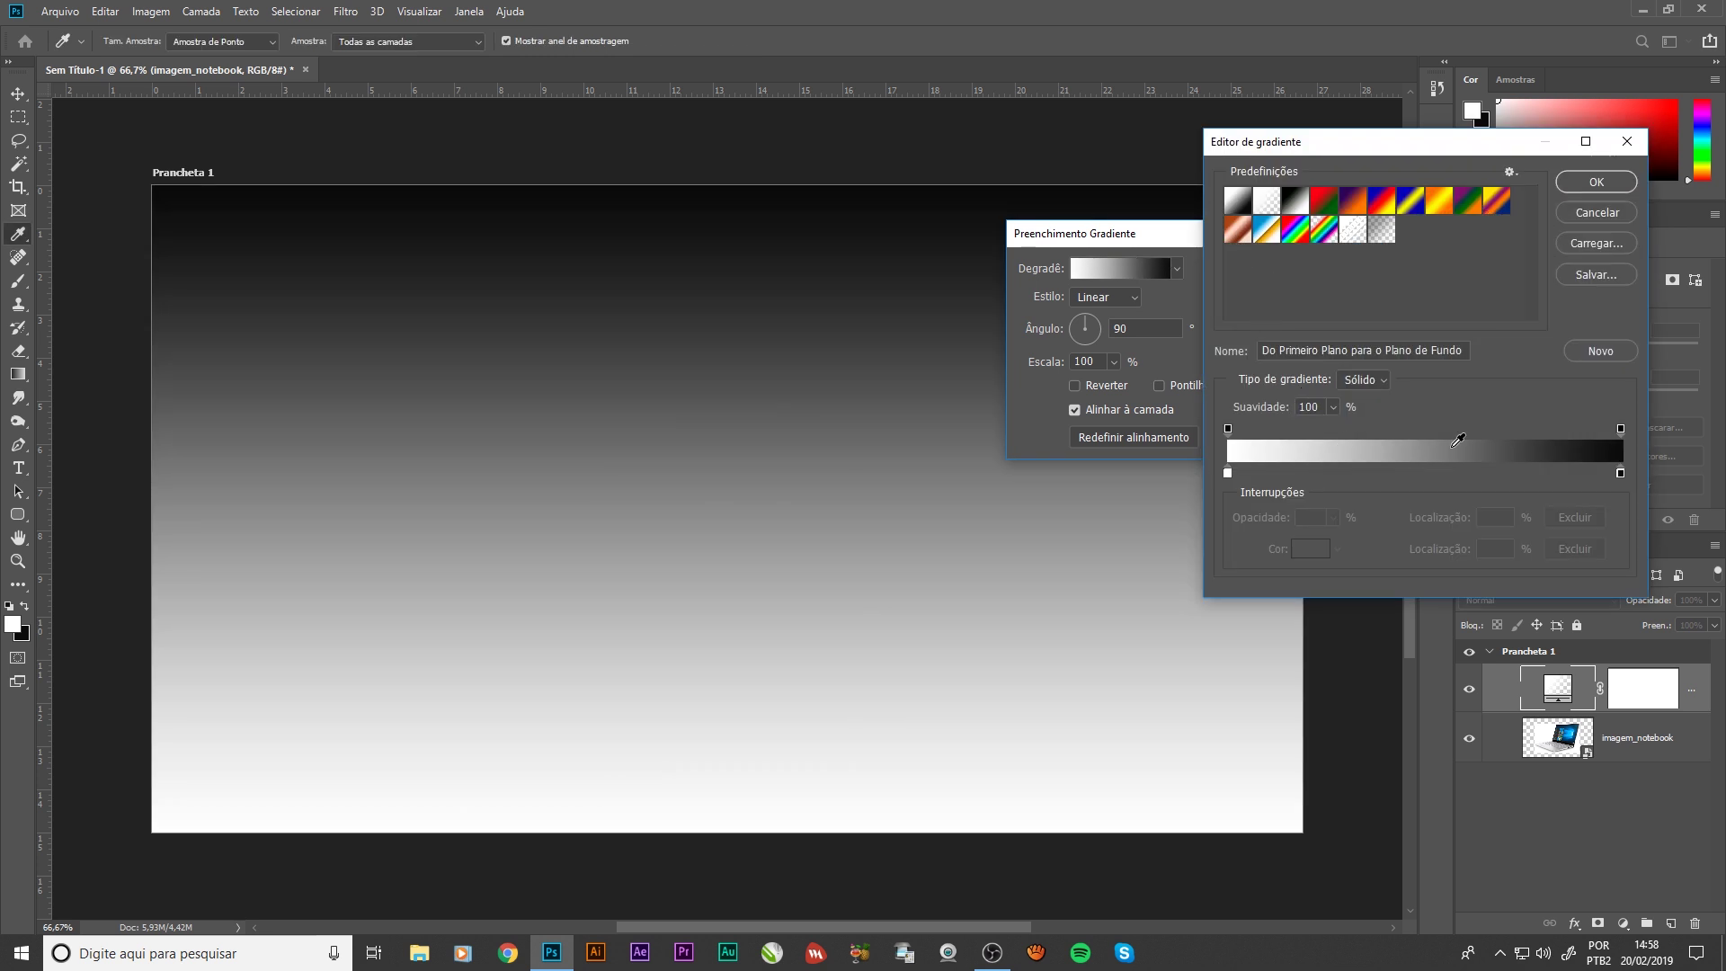
{"action": "left_click", "coordinate": [1227, 471]}
{"action": "left_click", "coordinate": [1313, 548]}
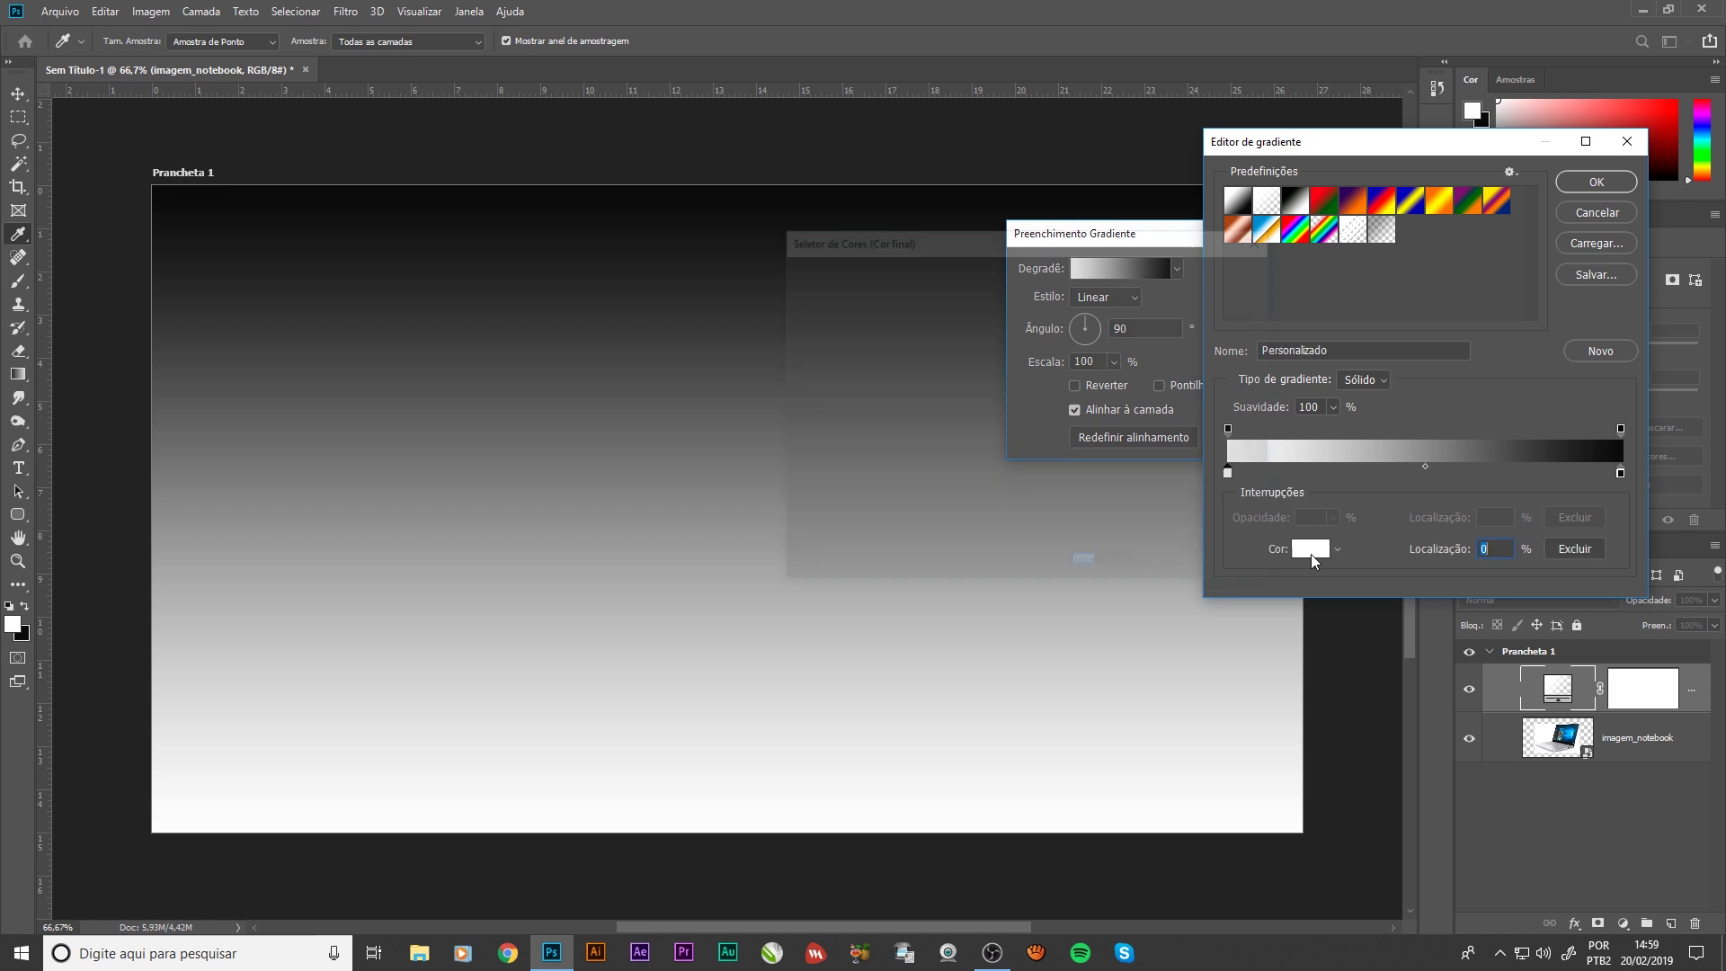
{"action": "mouse_move", "coordinate": [875, 381]}
{"action": "left_mouse_down"}
{"action": "mouse_move", "coordinate": [773, 386]}
{"action": "mouse_move", "coordinate": [791, 409]}
{"action": "left_mouse_up"}
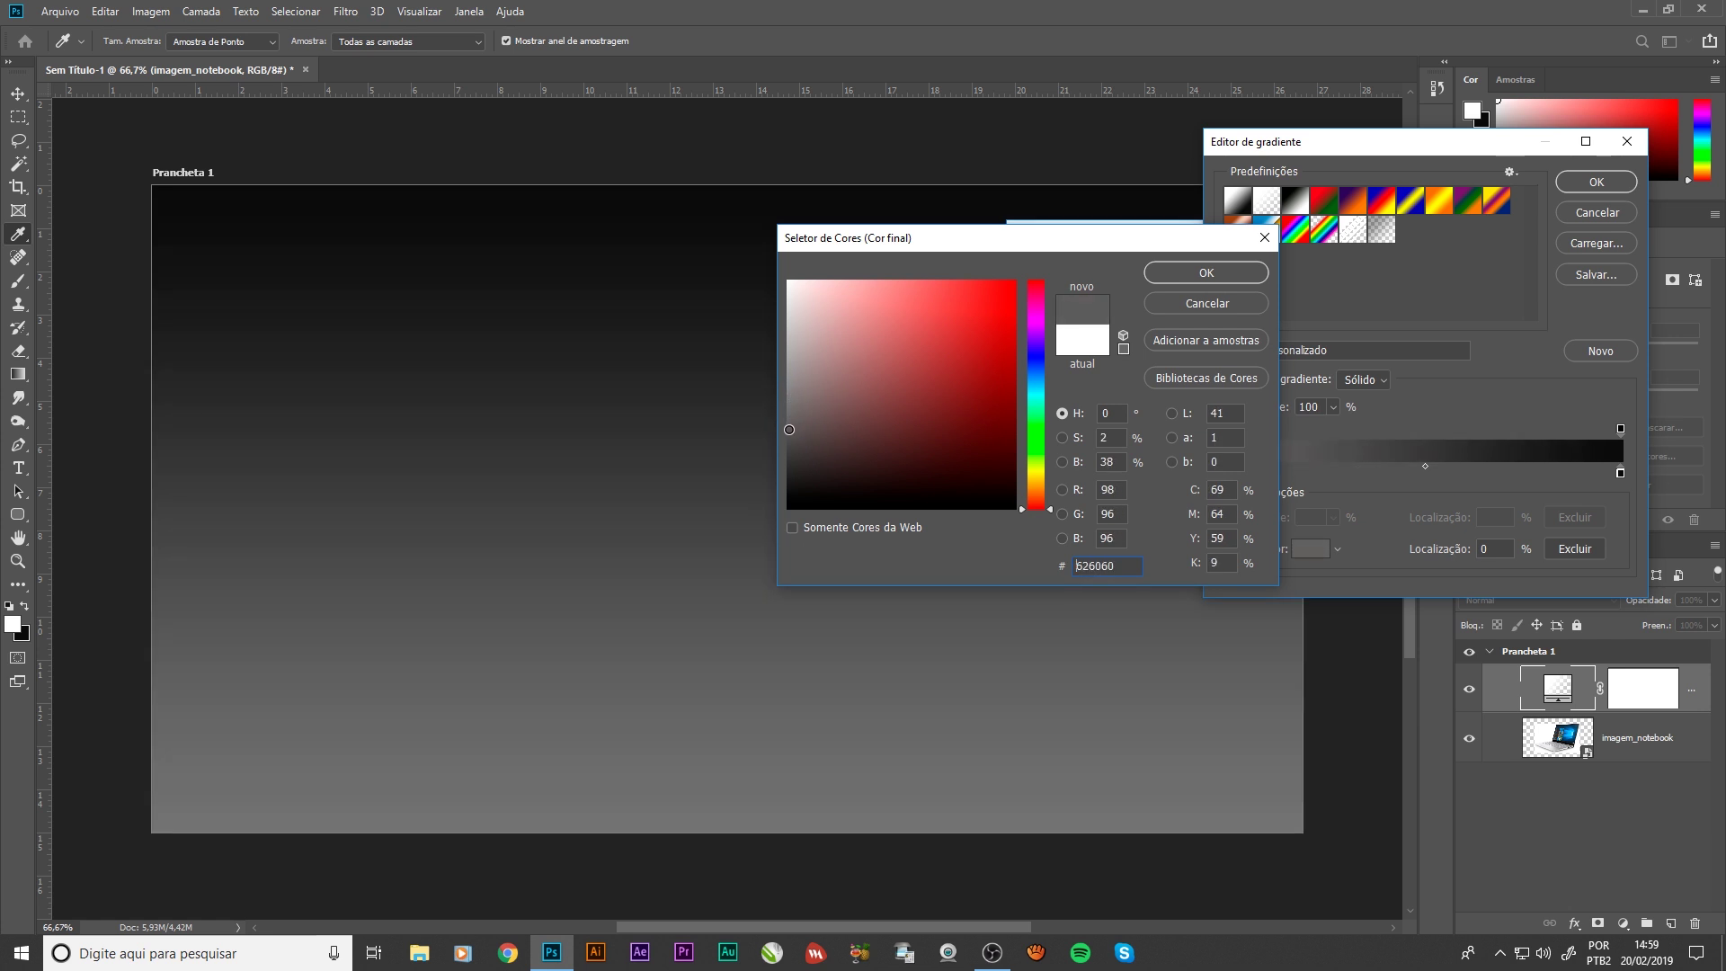
{"action": "left_click_drag", "start_coordinate": [791, 409], "coordinate": [787, 442]}
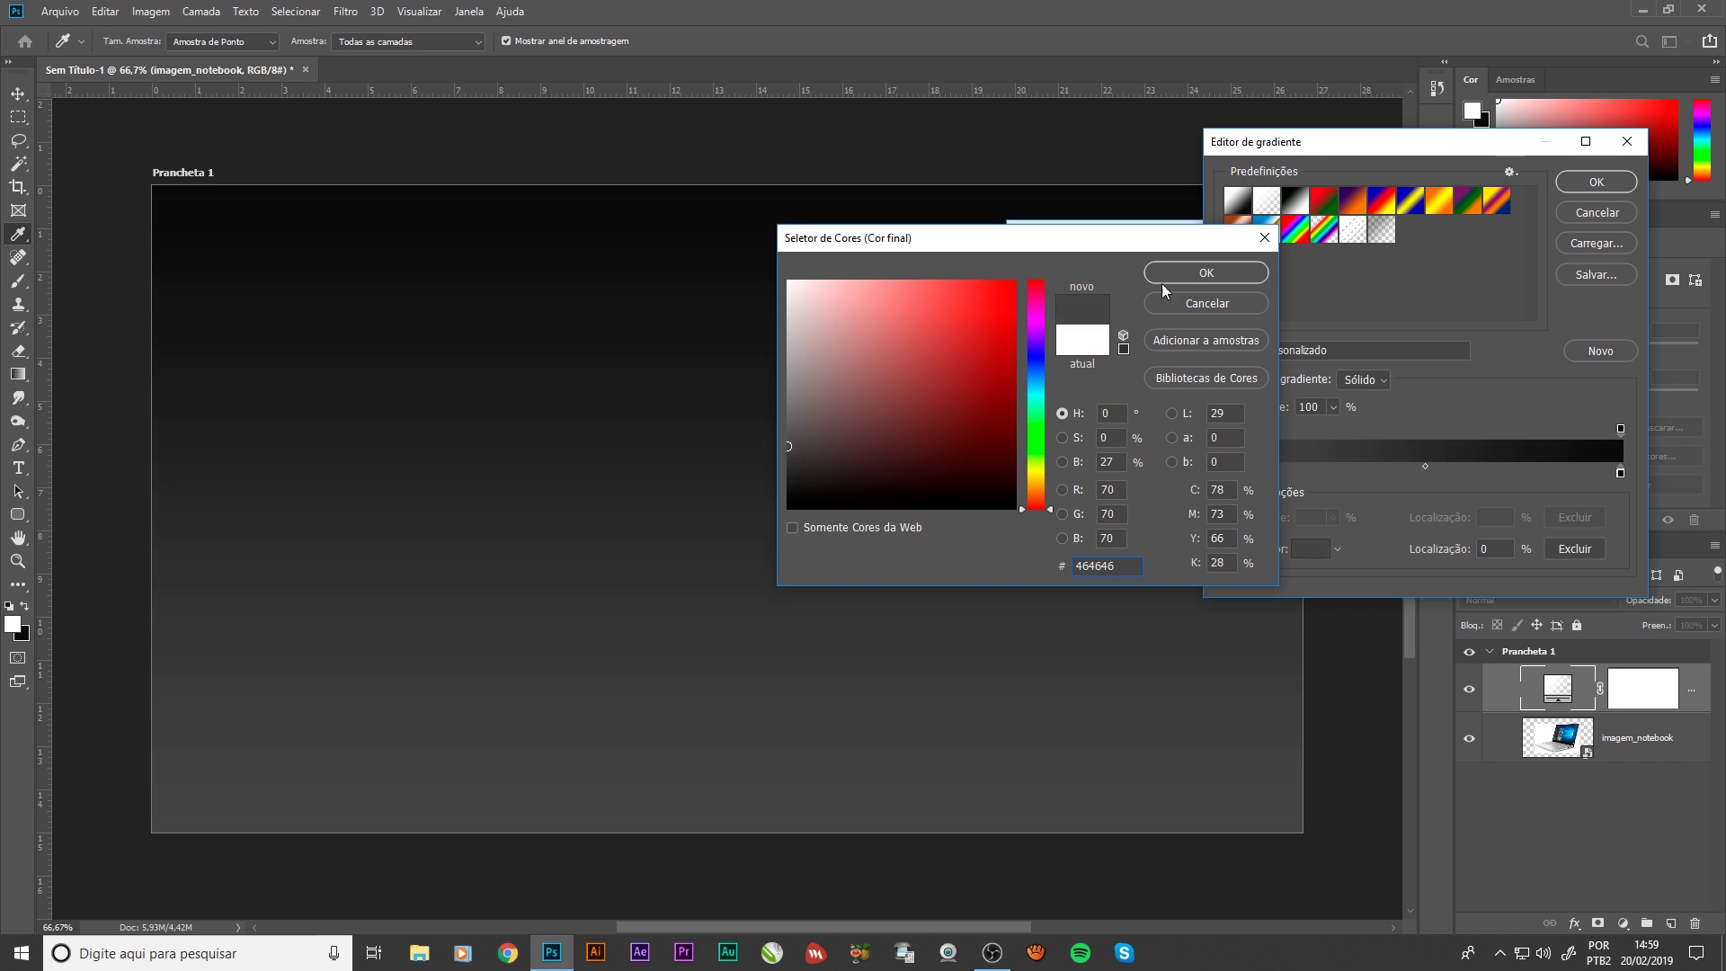
{"action": "left_click", "coordinate": [1178, 269]}
{"action": "left_click", "coordinate": [1611, 184]}
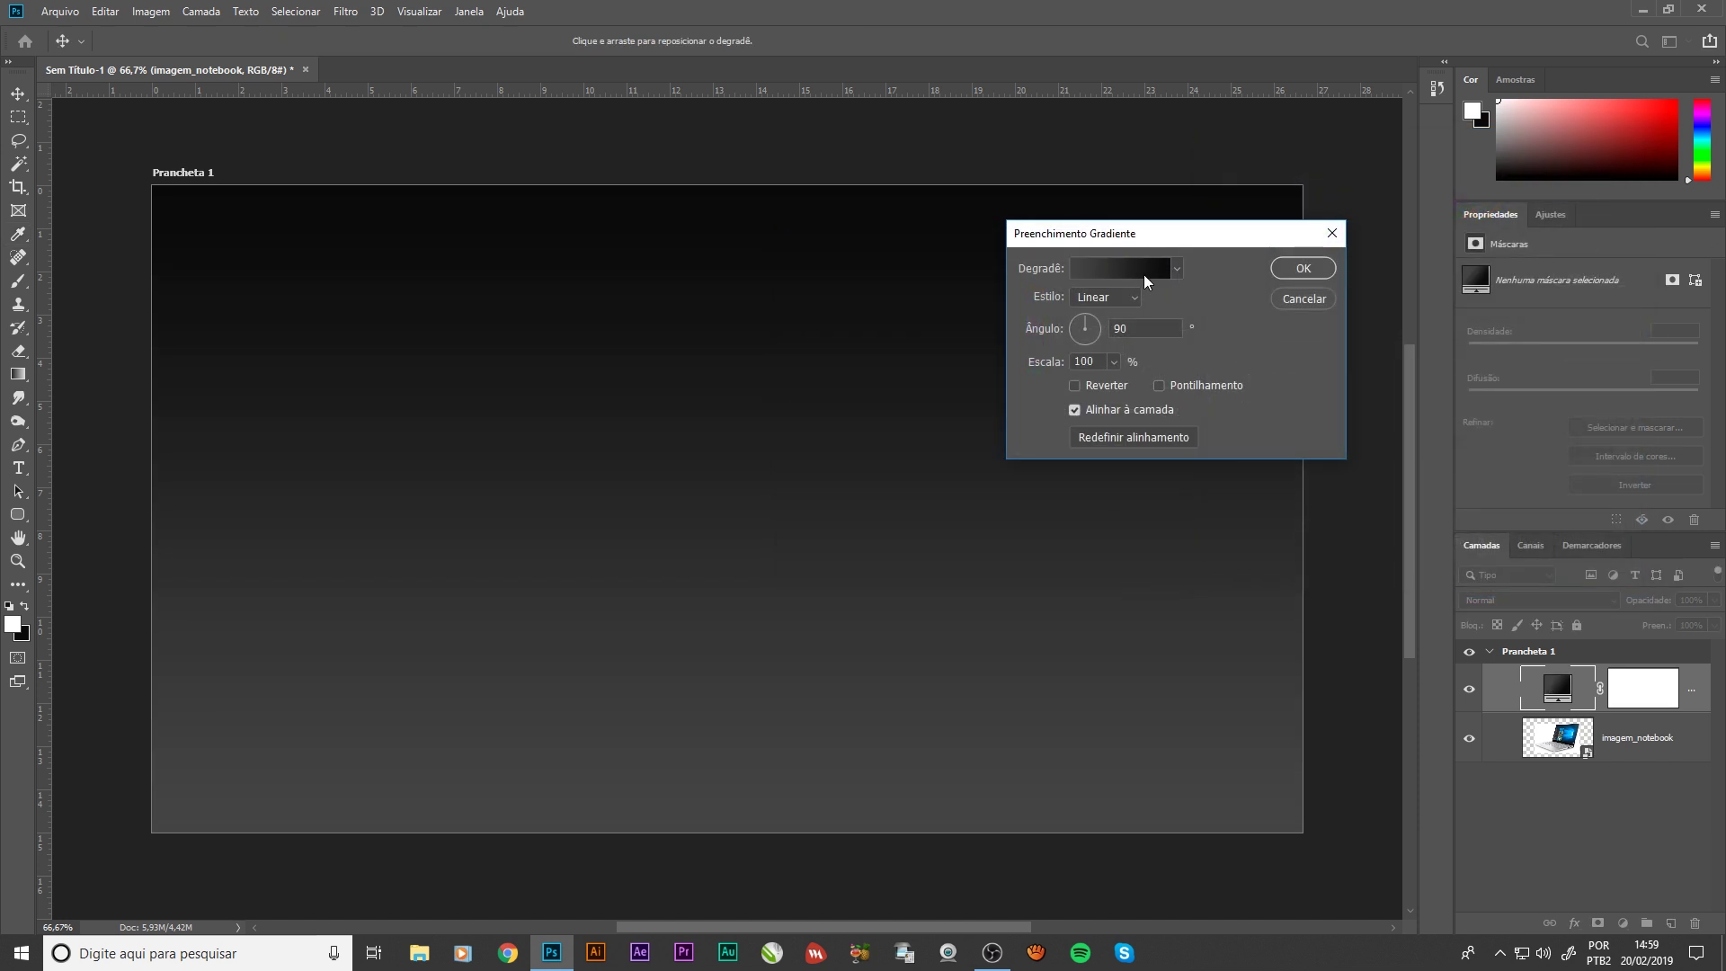
Make the gradient style Radial, uninverted, at a 151,28° angle
{"action": "left_click", "coordinate": [1113, 300]}
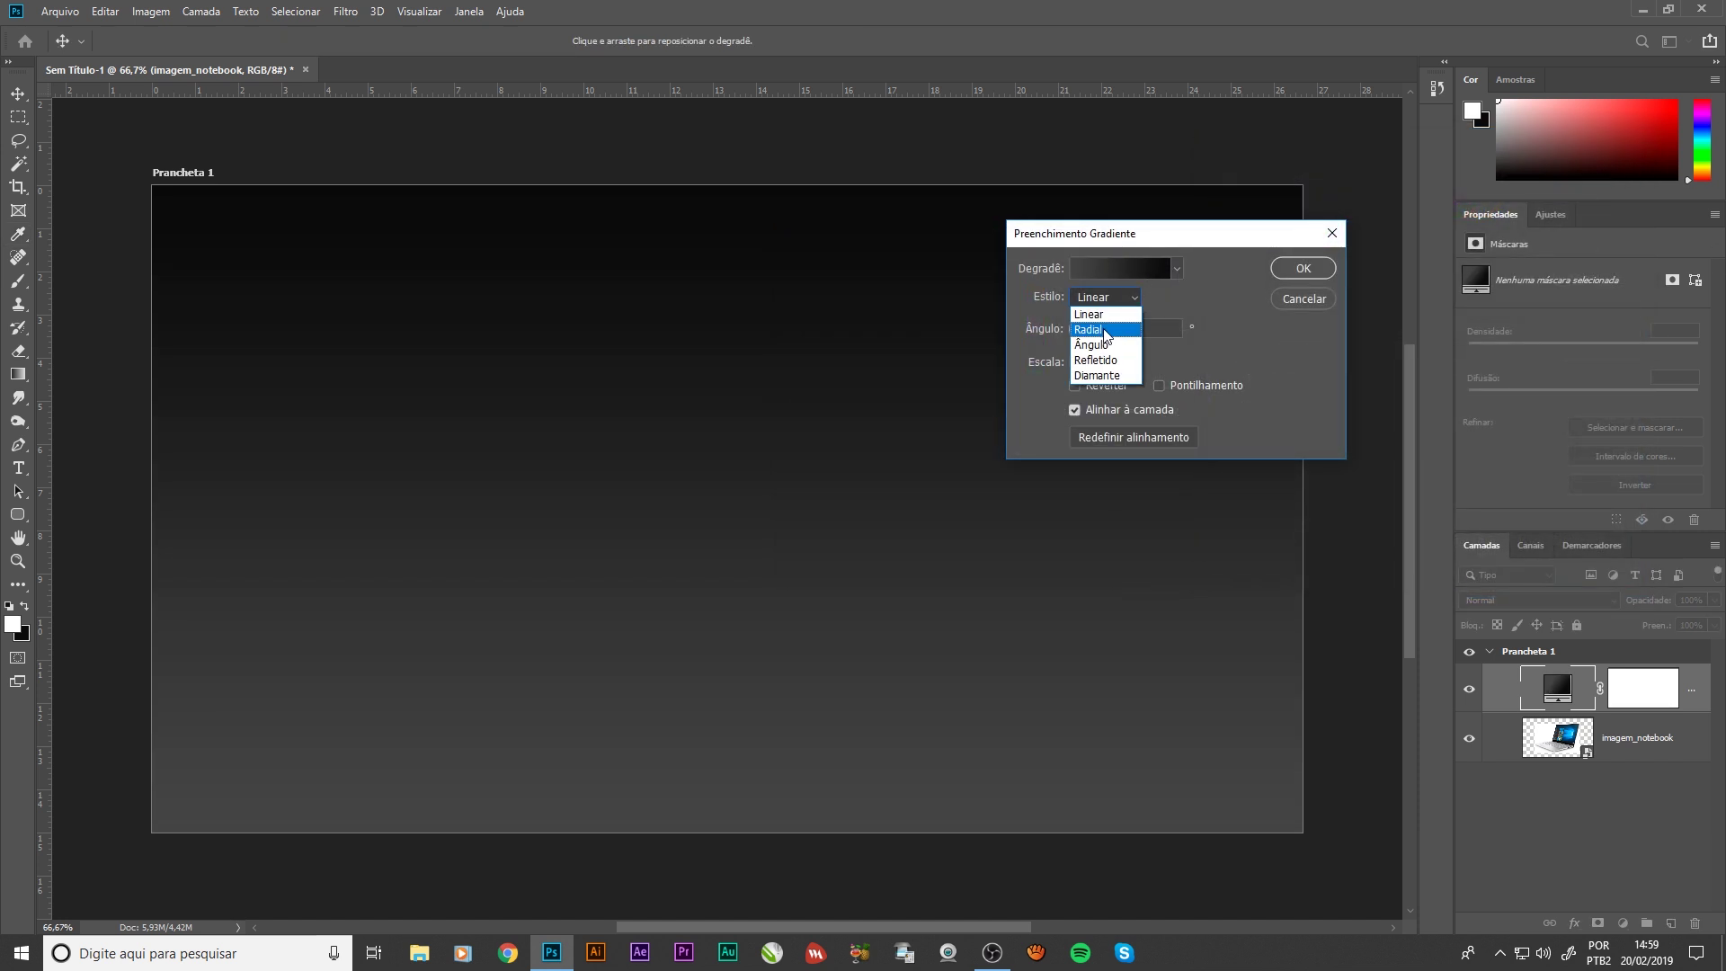
{"action": "left_click", "coordinate": [1104, 330]}
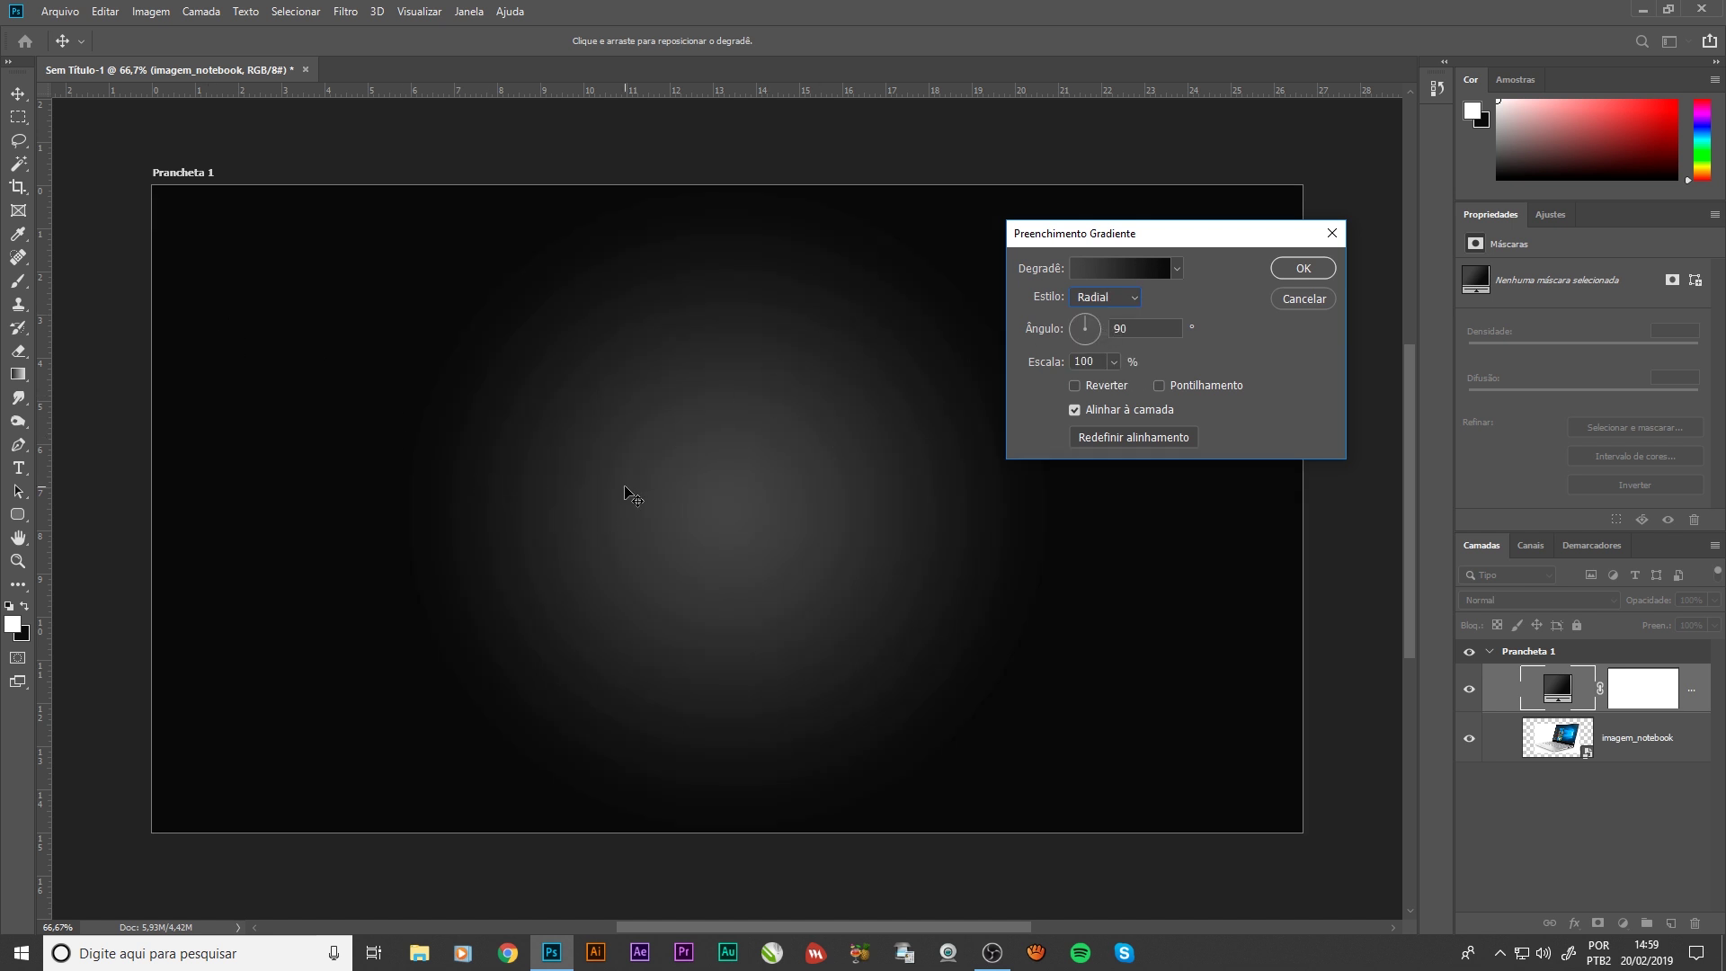
{"action": "left_click", "coordinate": [1110, 388]}
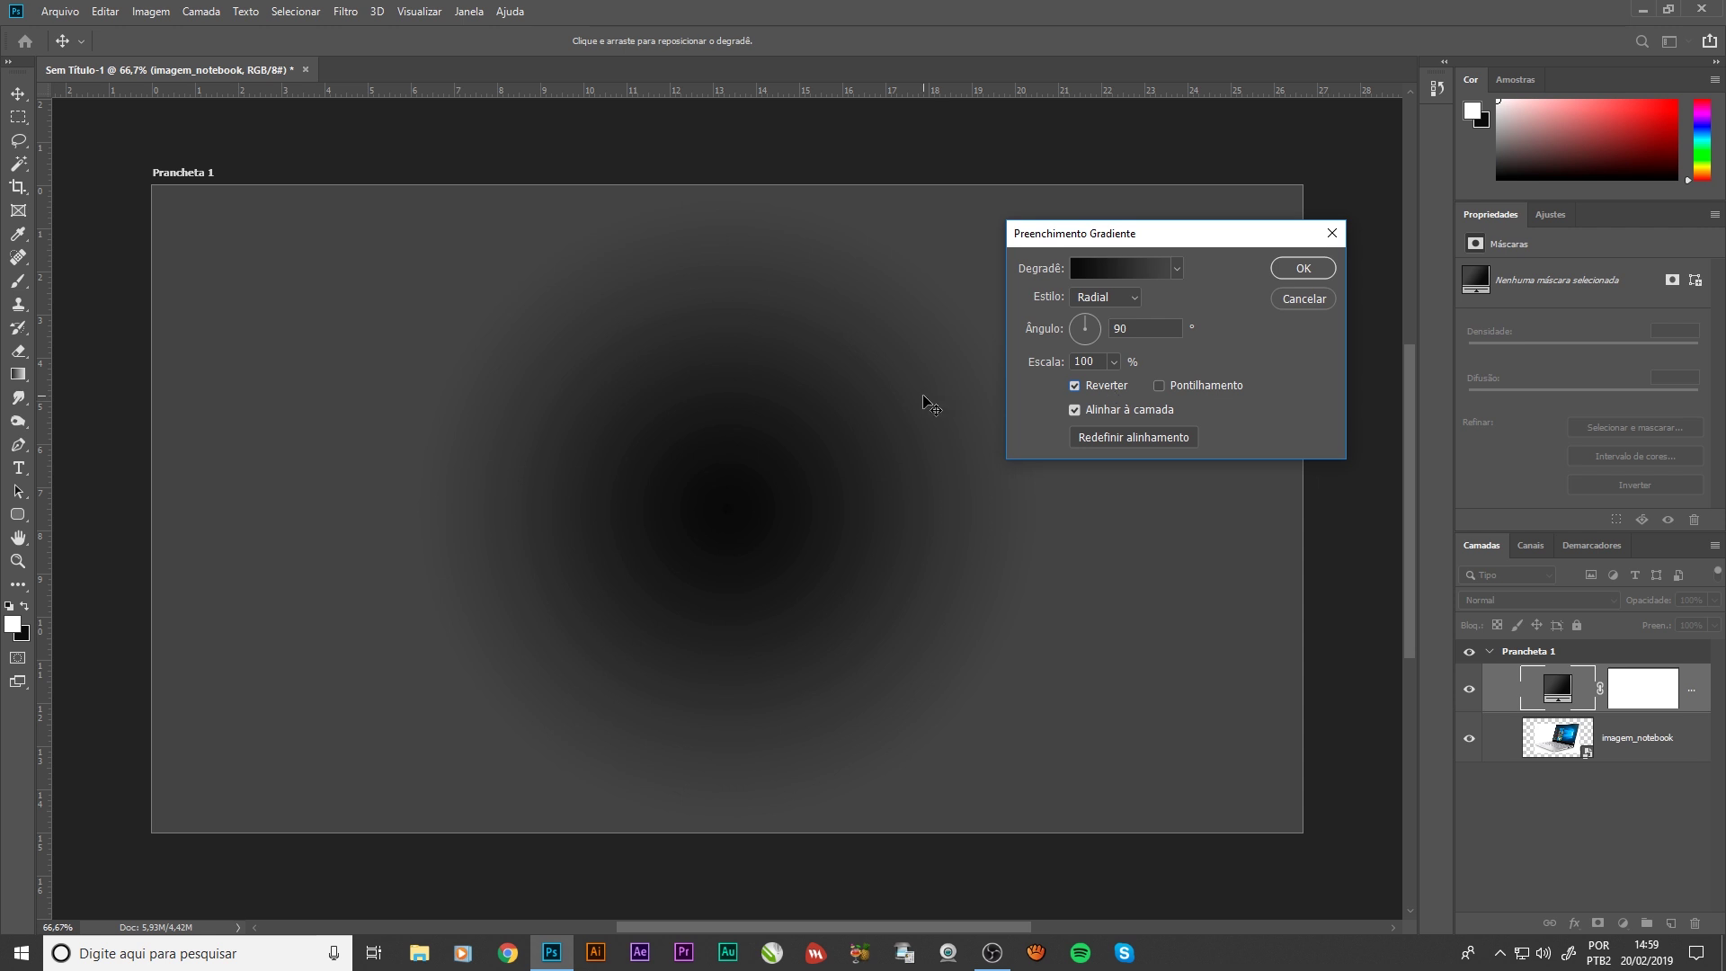
{"action": "left_click", "coordinate": [1118, 391]}
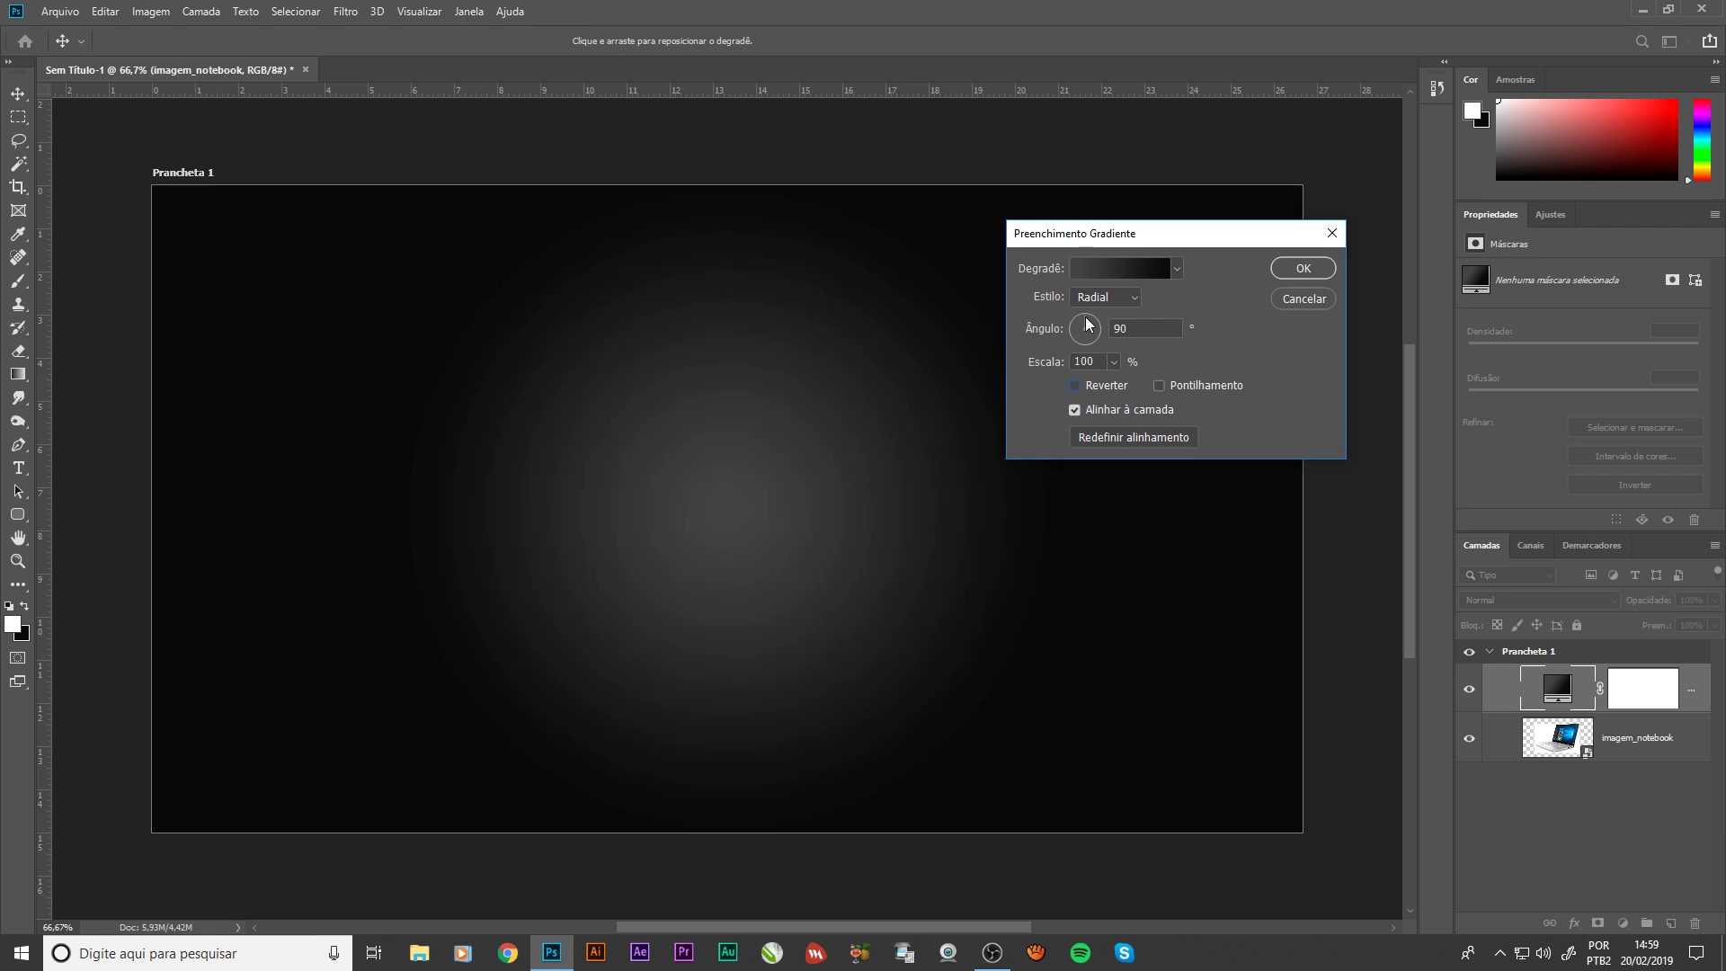
{"action": "left_click_drag", "start_coordinate": [1085, 316], "coordinate": [1071, 321]}
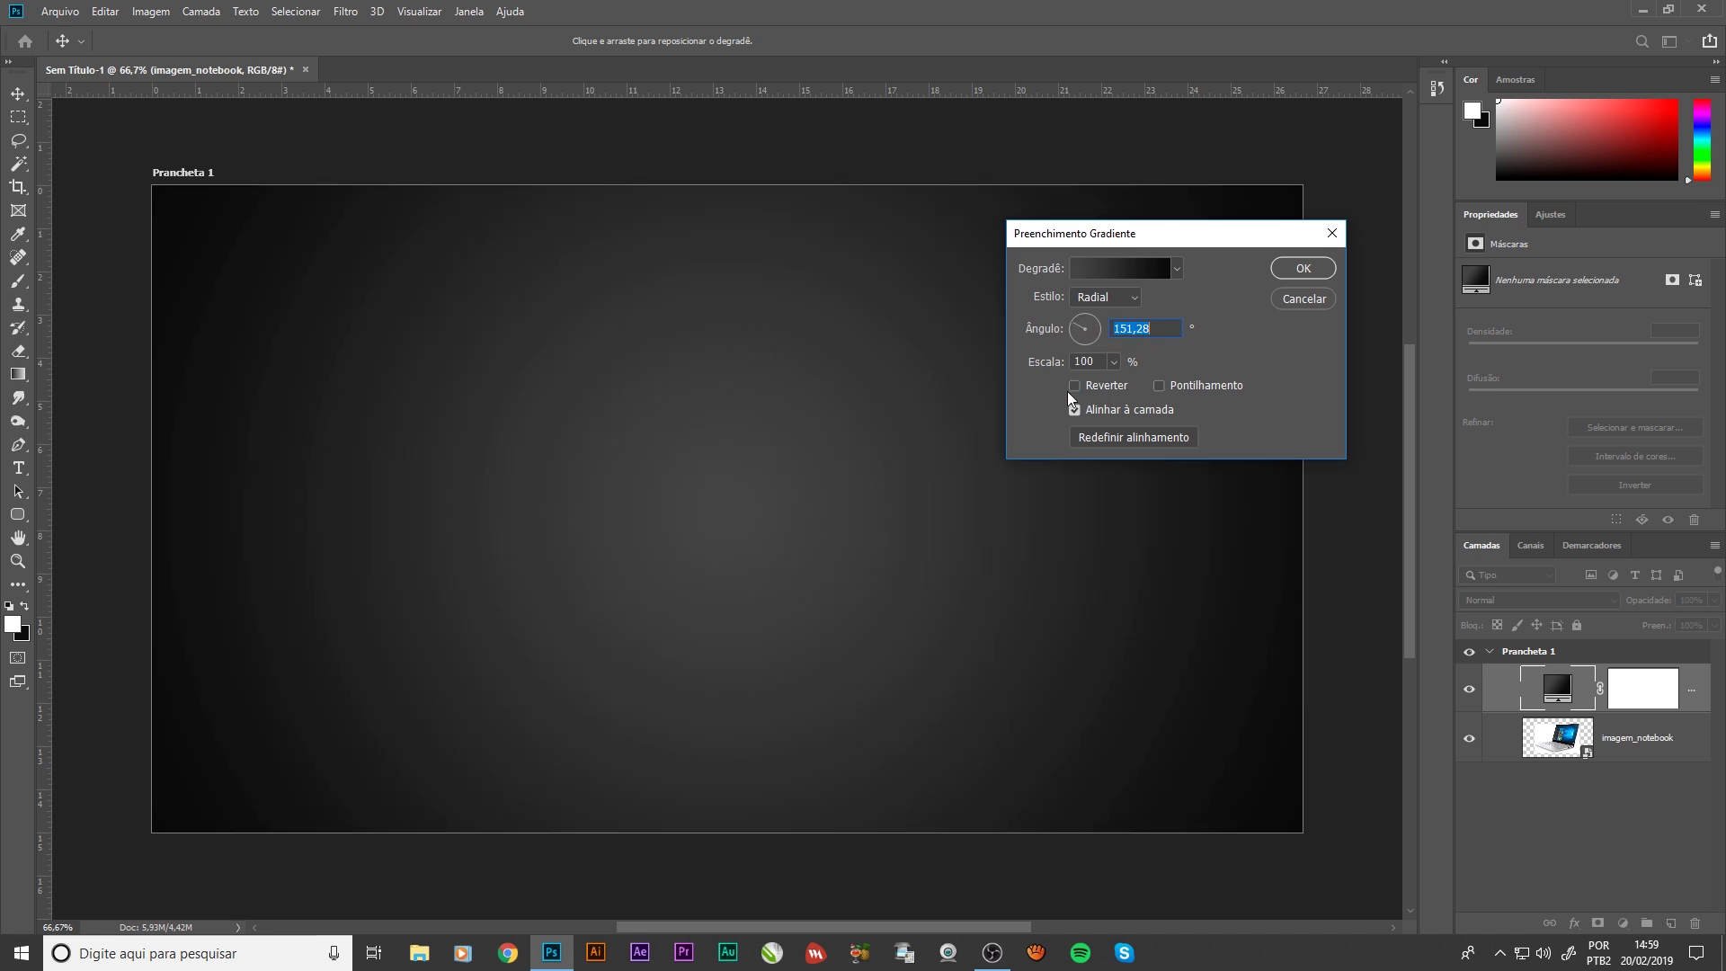
Darken the gradient's left stop to a deeper grey and apply the radial fill
{"action": "left_click", "coordinate": [1133, 269]}
{"action": "left_click", "coordinate": [1228, 472]}
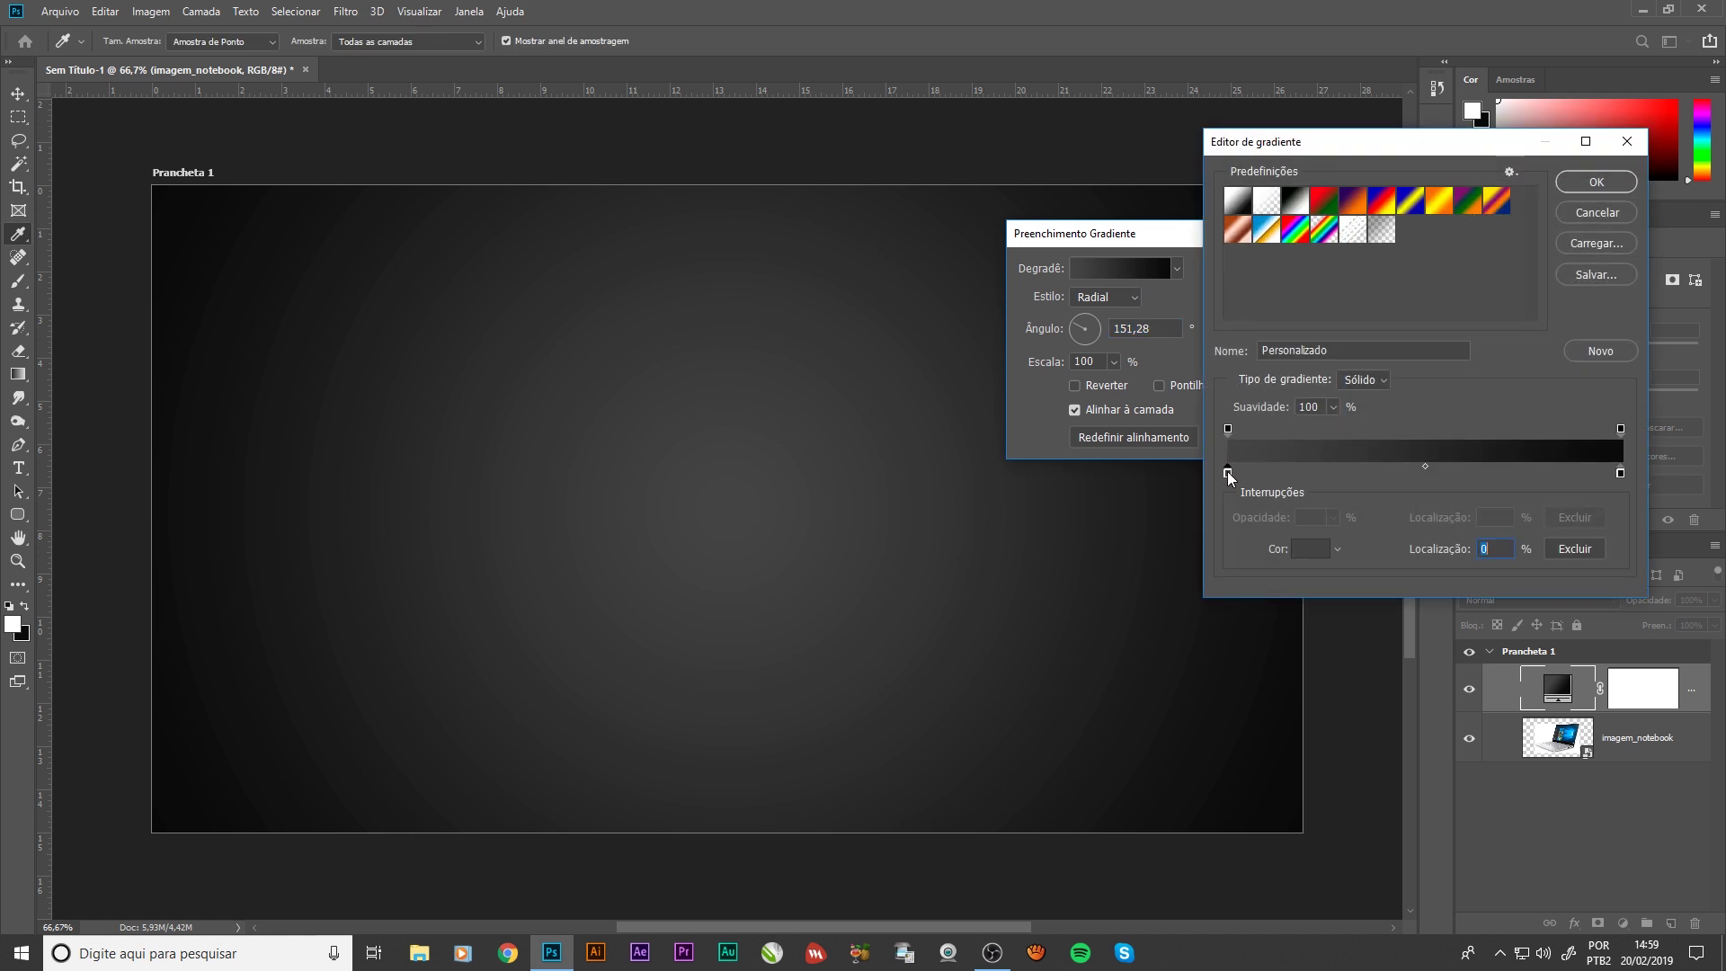
{"action": "left_click", "coordinate": [1310, 548]}
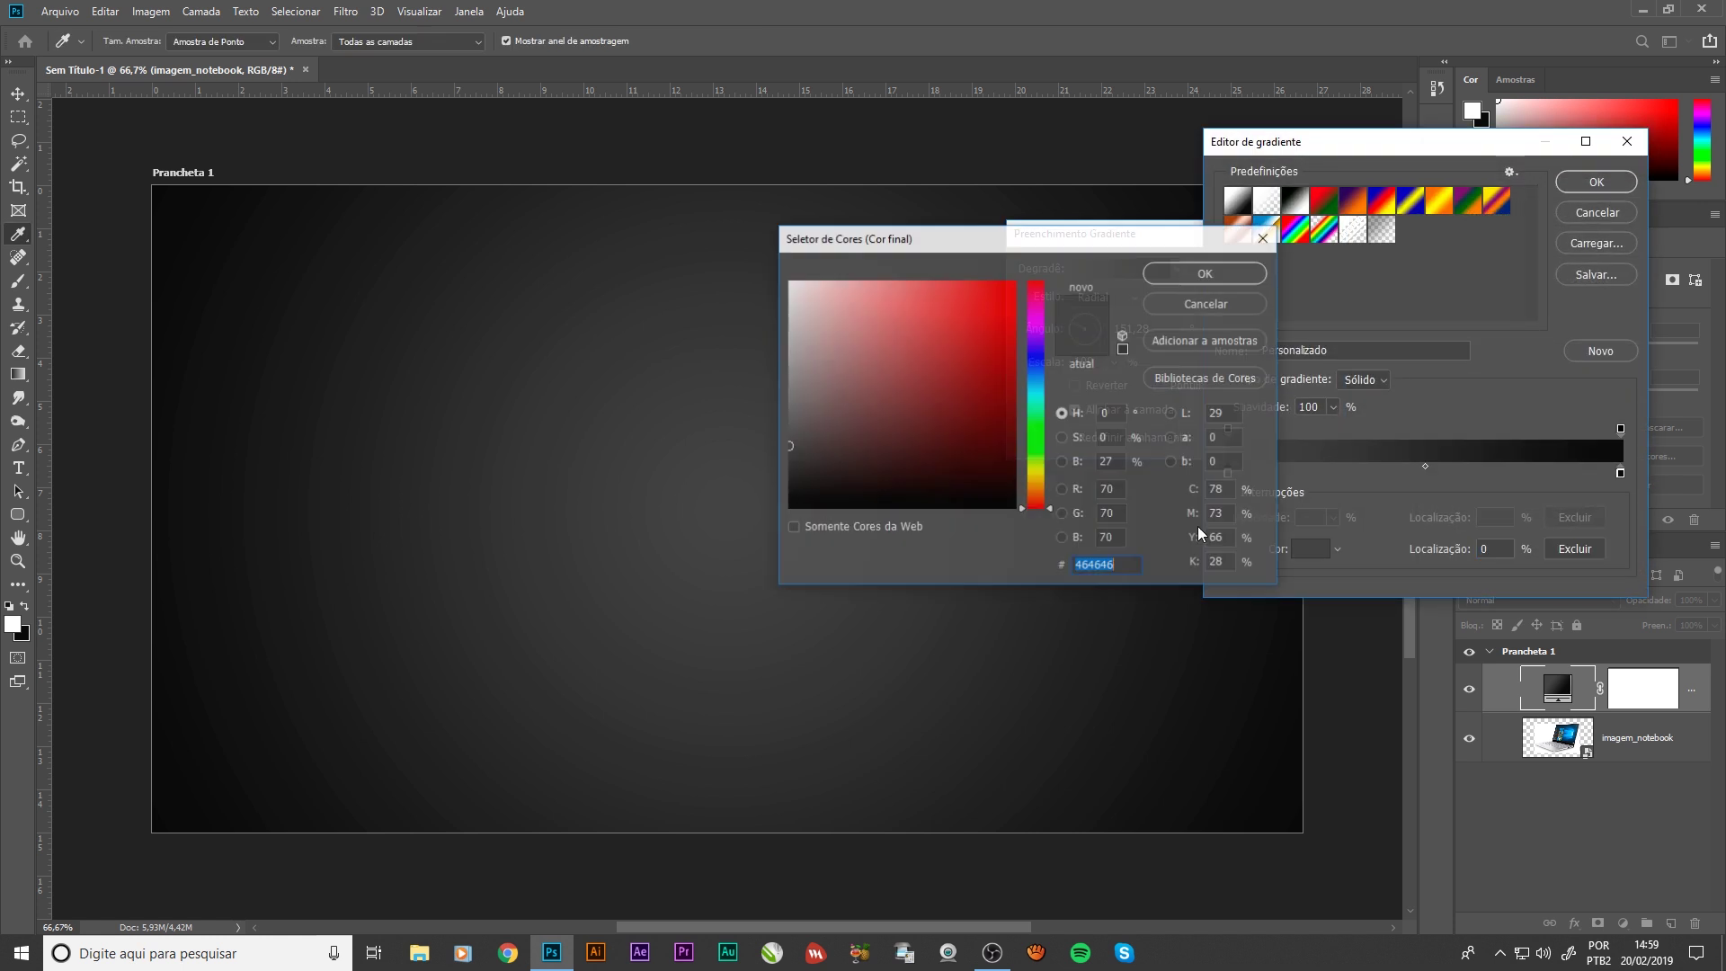
{"action": "left_click", "coordinate": [788, 469]}
{"action": "left_click", "coordinate": [1179, 269]}
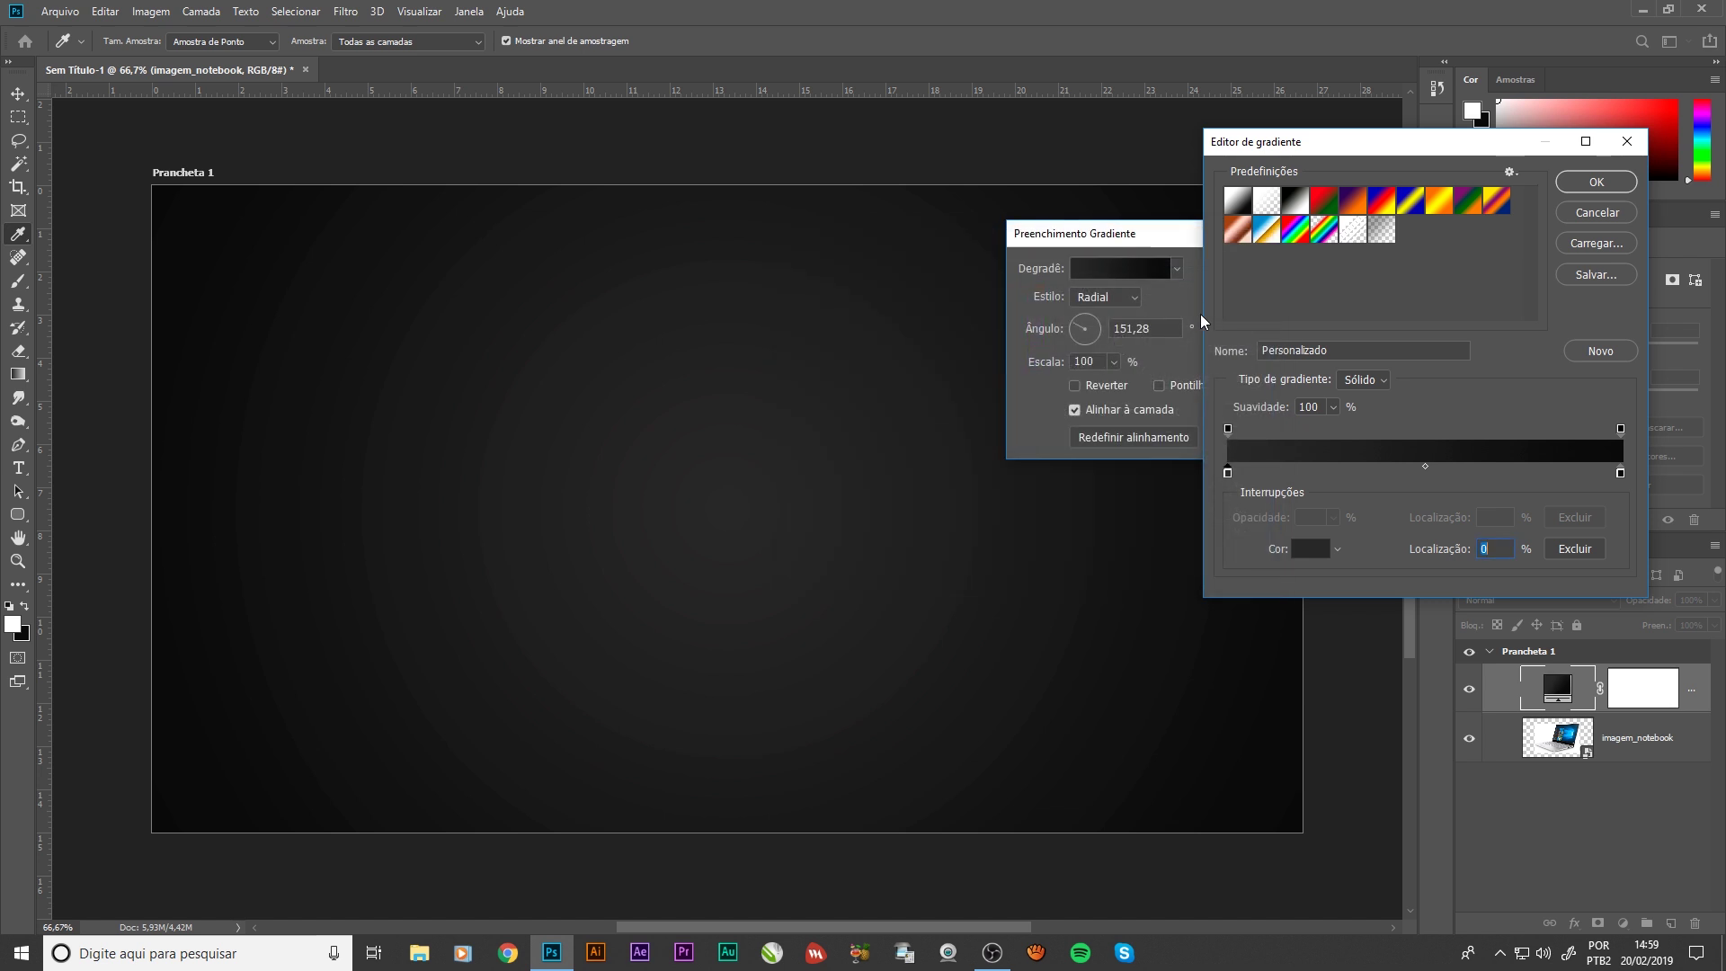
{"action": "left_click", "coordinate": [1596, 181]}
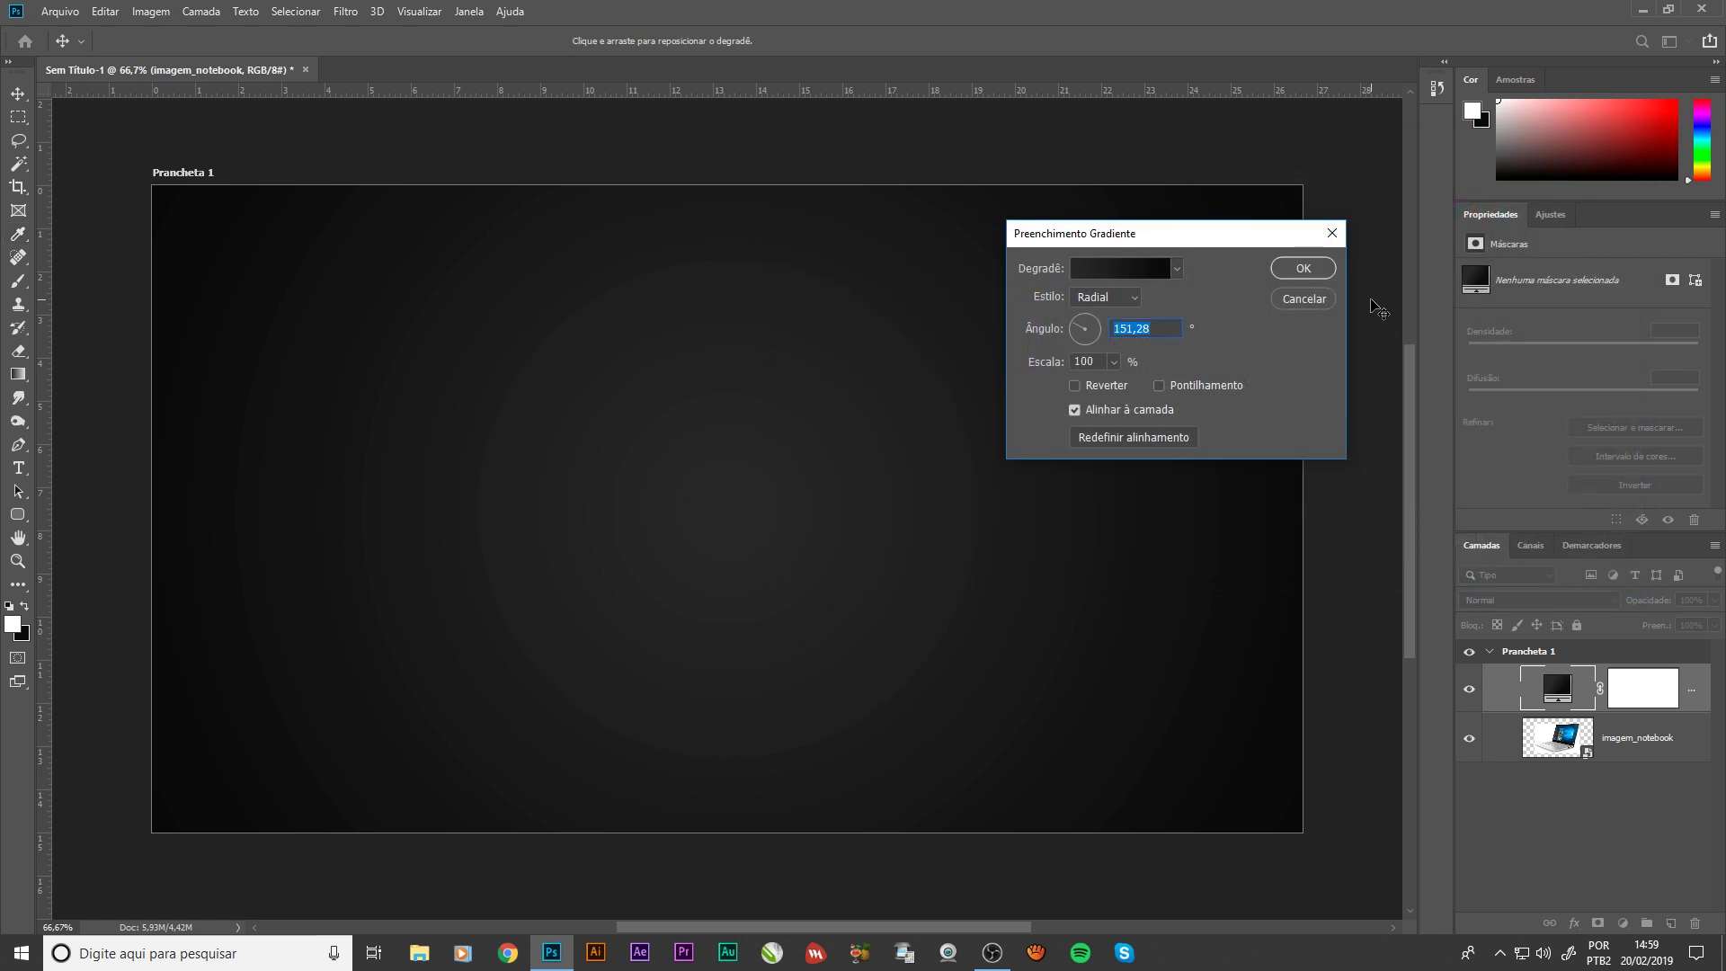
{"action": "left_click", "coordinate": [1311, 272]}
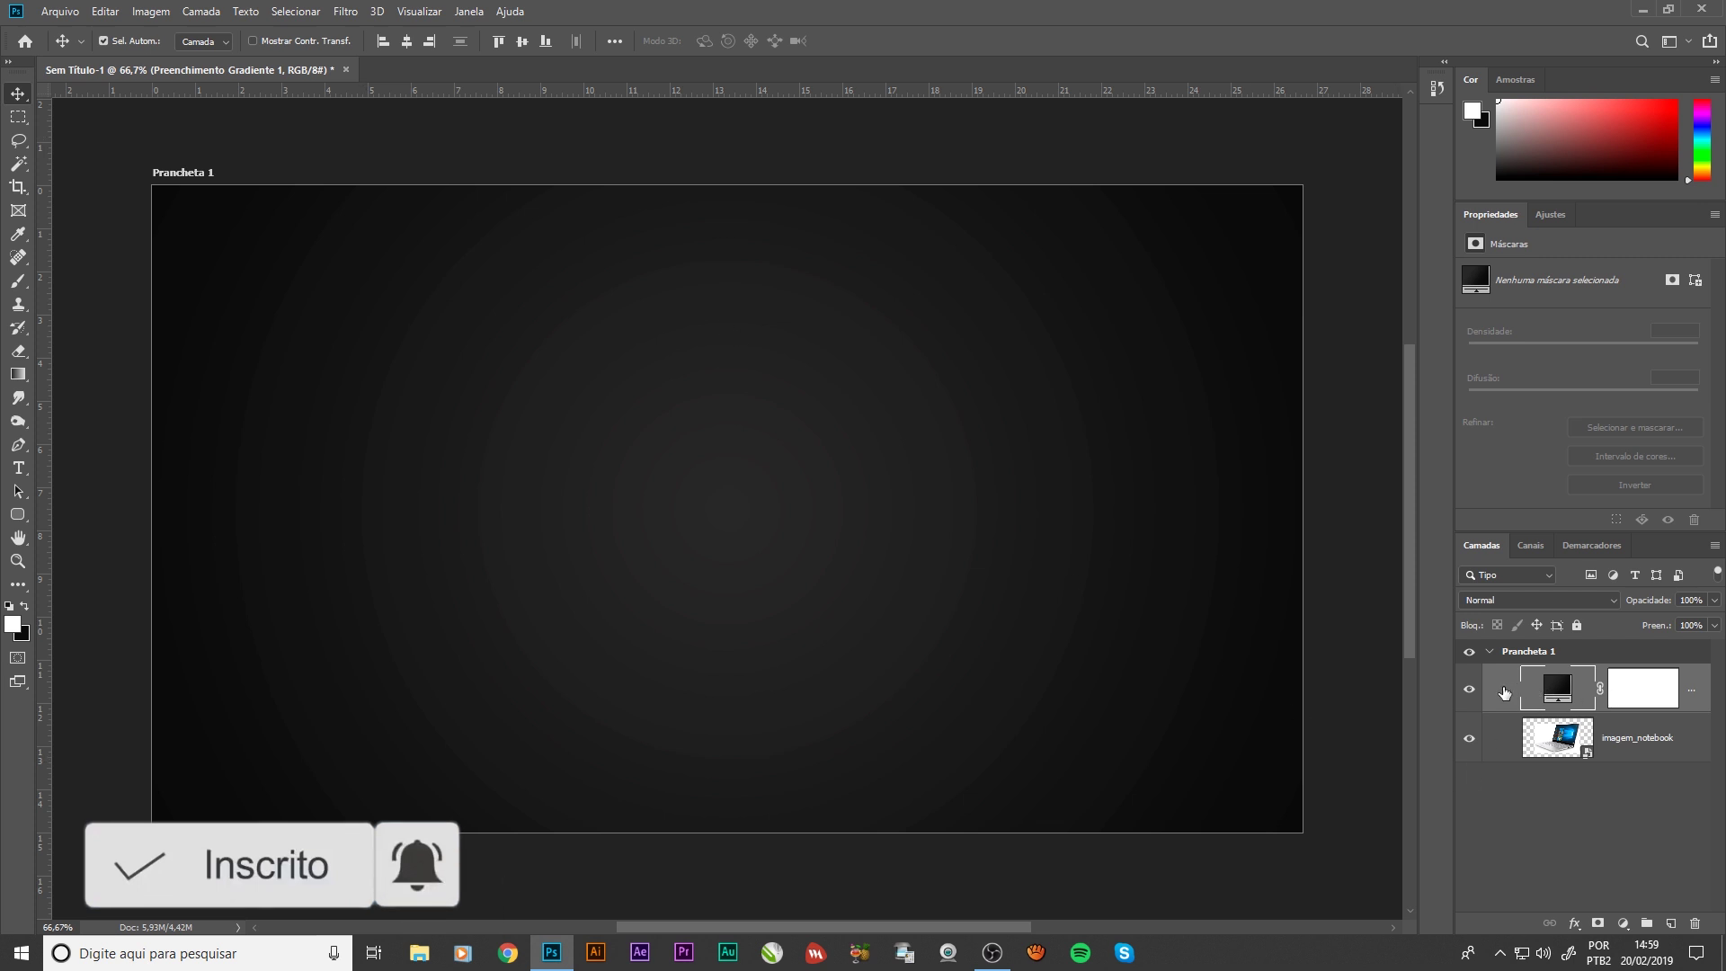
Move the gradient fill layer below the imagem_notebook layer
{"action": "left_click_drag", "start_coordinate": [1505, 692], "coordinate": [1507, 764]}
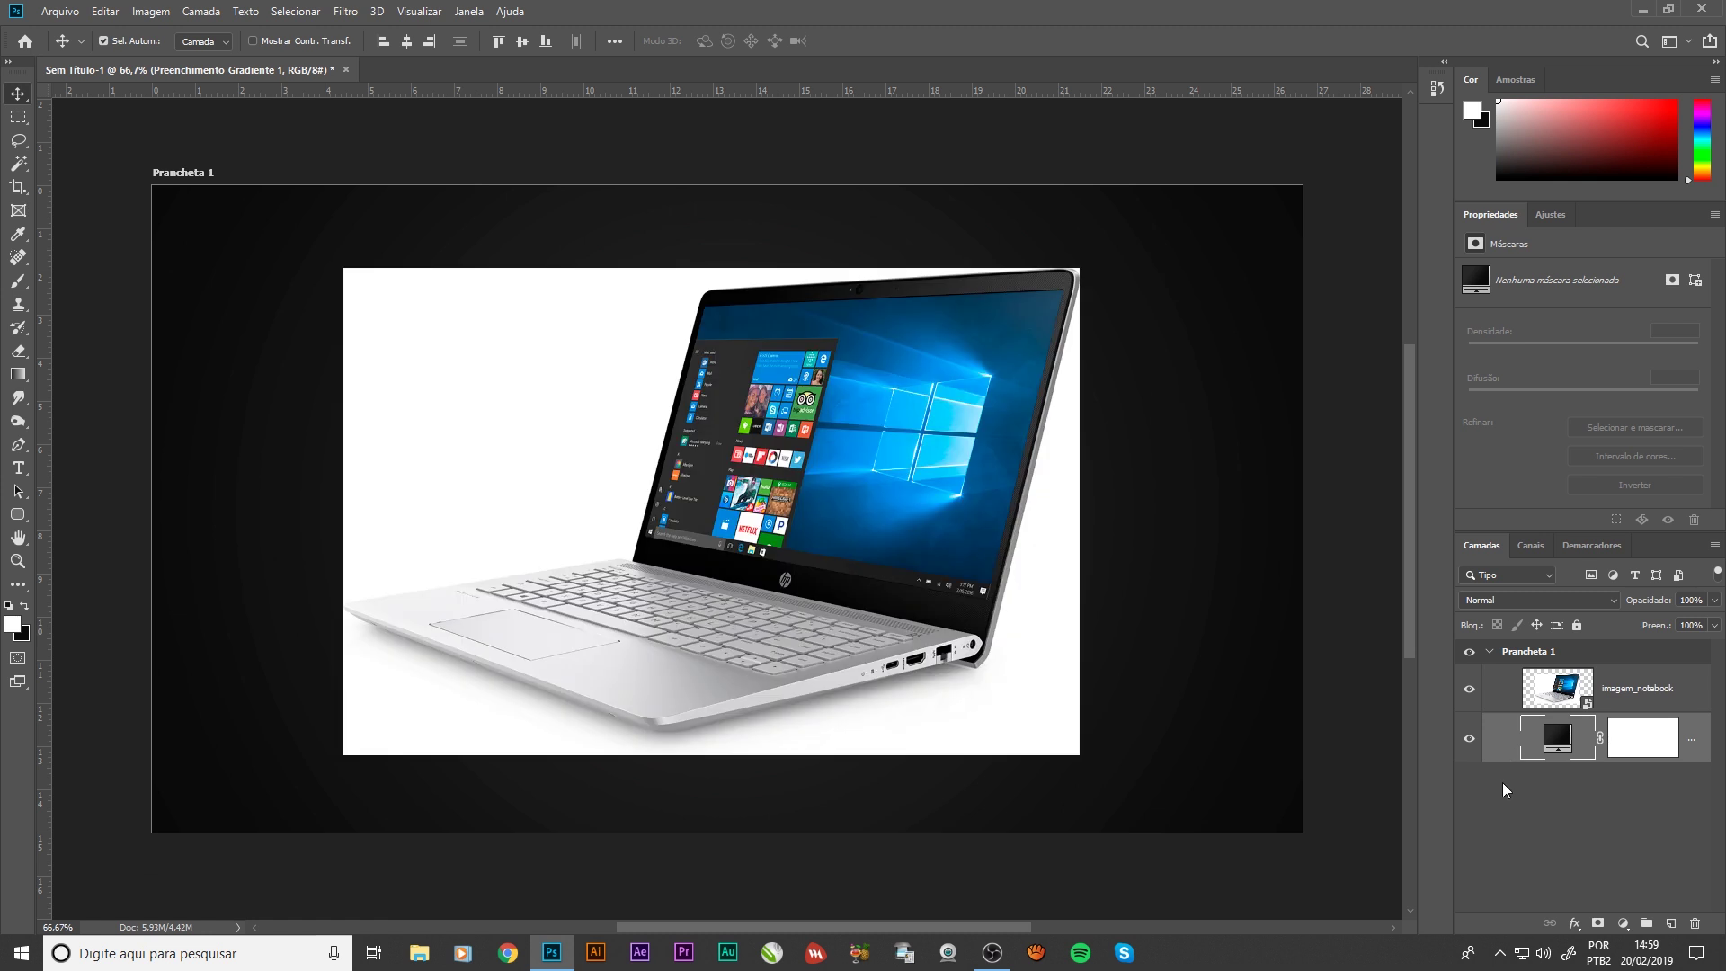
{"action": "left_click", "coordinate": [1637, 735]}
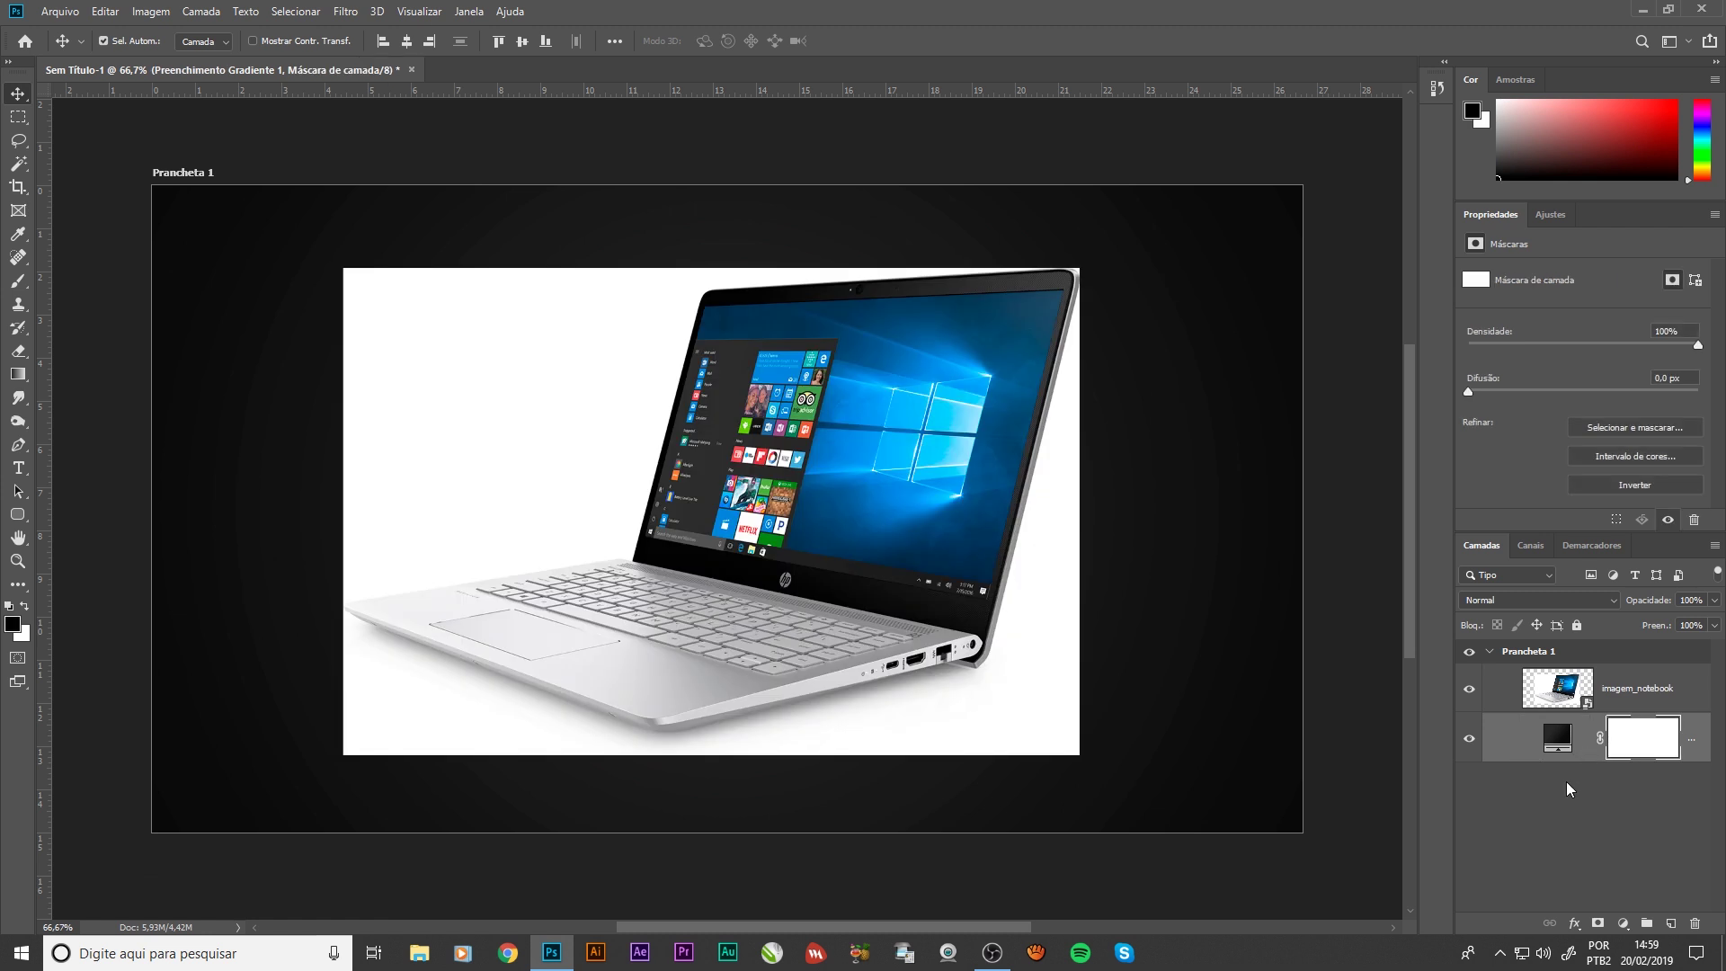
{"action": "left_click", "coordinate": [1529, 754]}
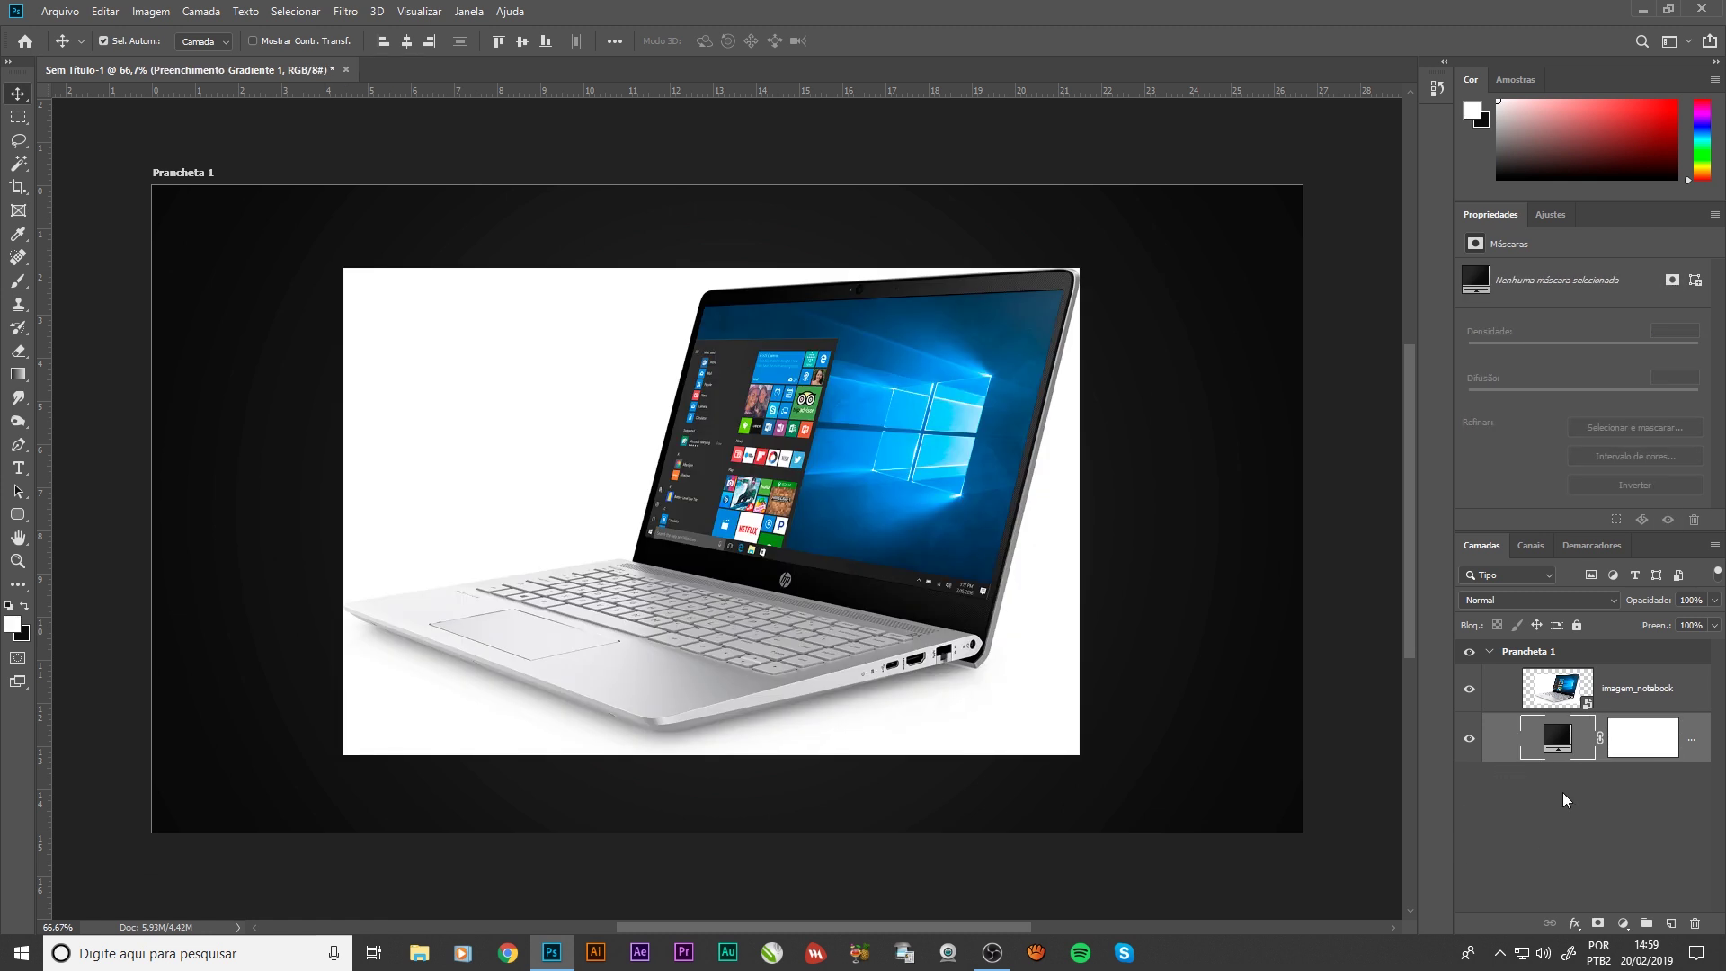
Duplicate imagem_notebook with Ctrl+J and hide the original layer
{"action": "left_click", "coordinate": [1509, 694]}
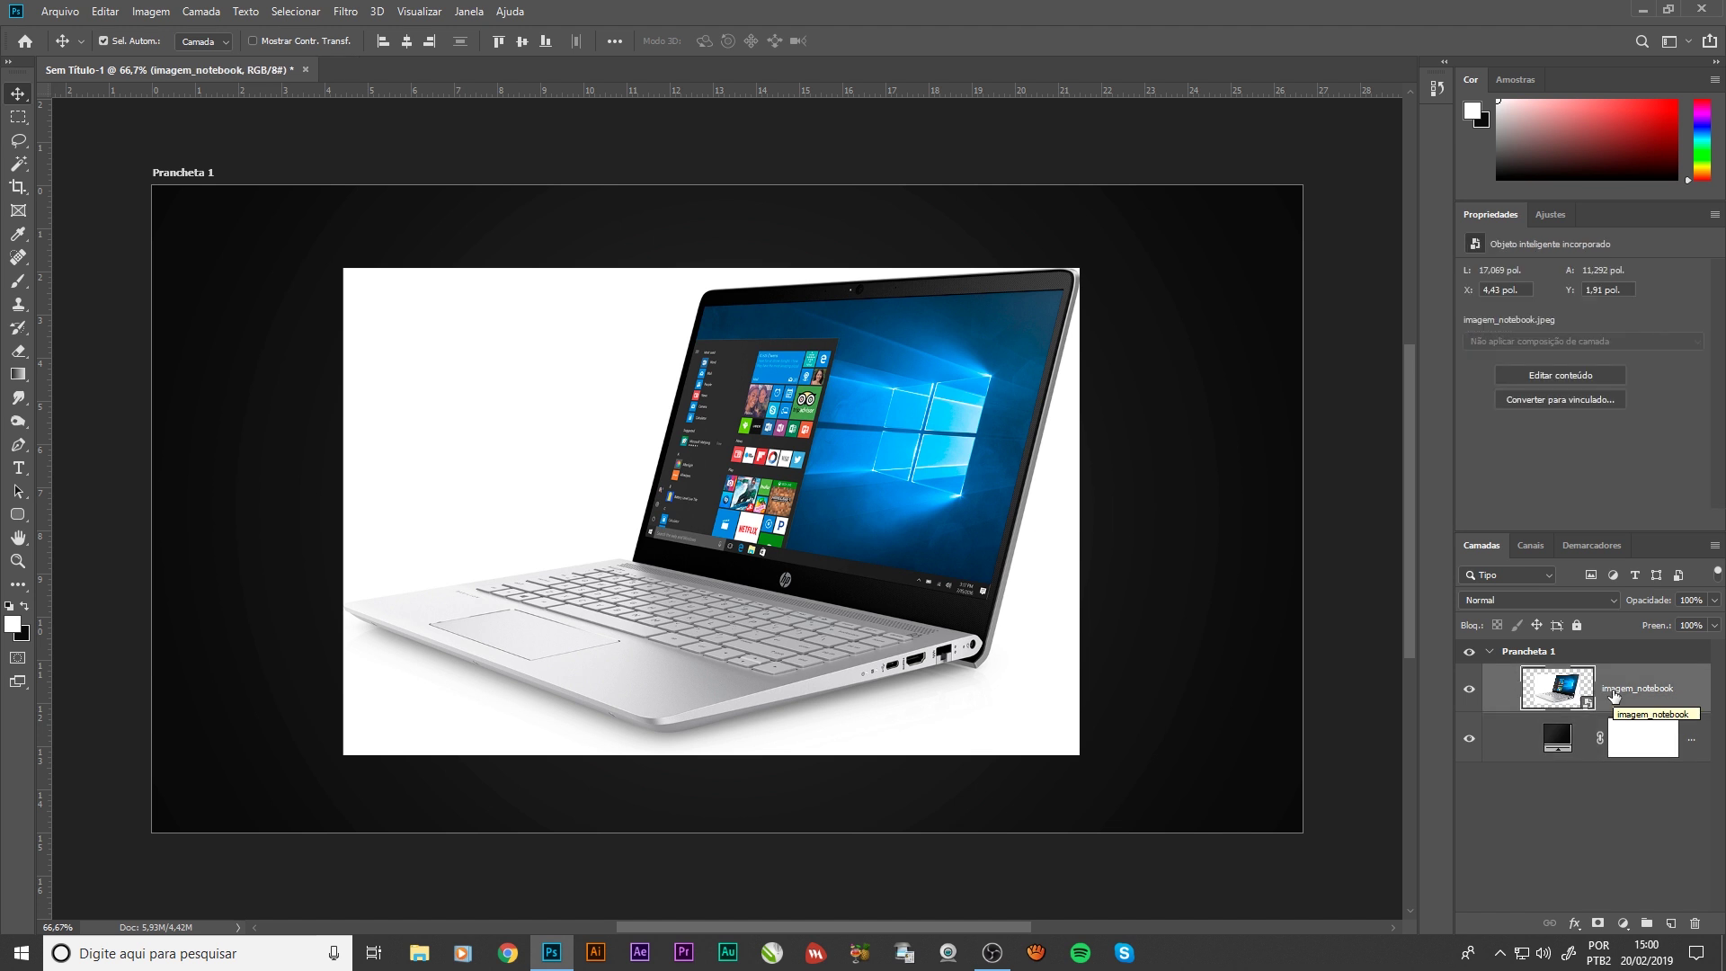
{"action": "key", "text": "ctrl"}
{"action": "key", "text": "ctrl+j"}
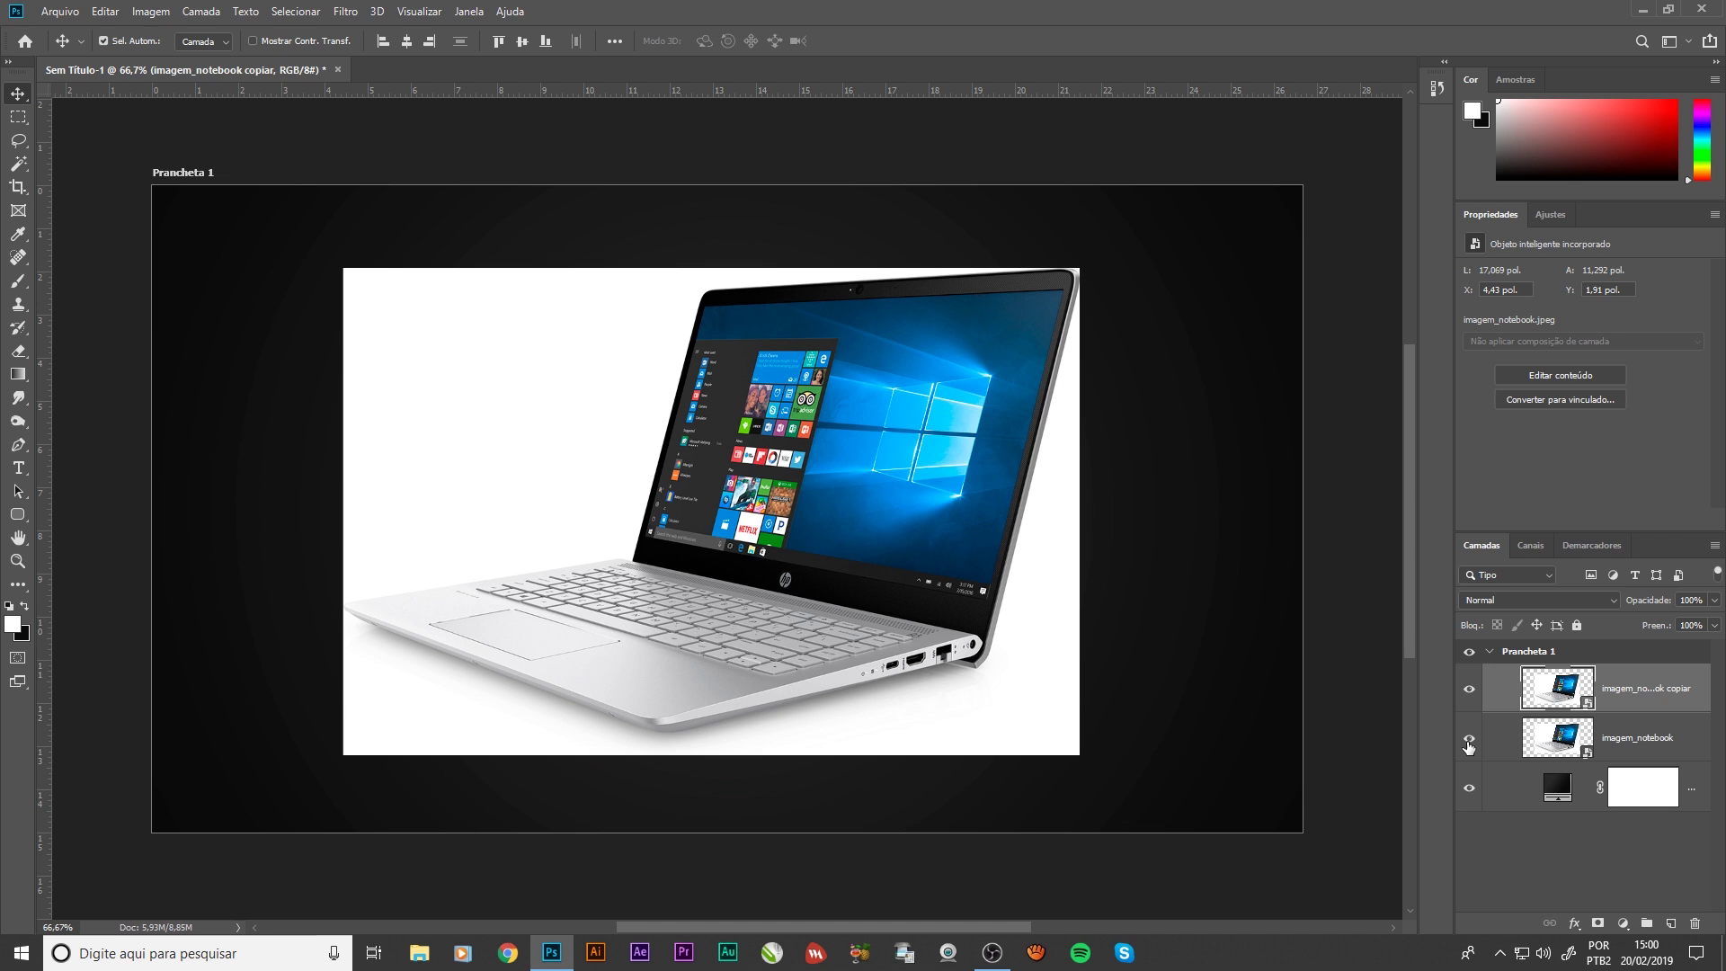
{"action": "left_click", "coordinate": [1469, 740]}
{"action": "left_click", "coordinate": [1469, 690]}
Rename the duplicated laptop layer to 'notebook'
{"action": "type", "text": "notebook"}
{"action": "left_click", "coordinate": [1632, 744]}
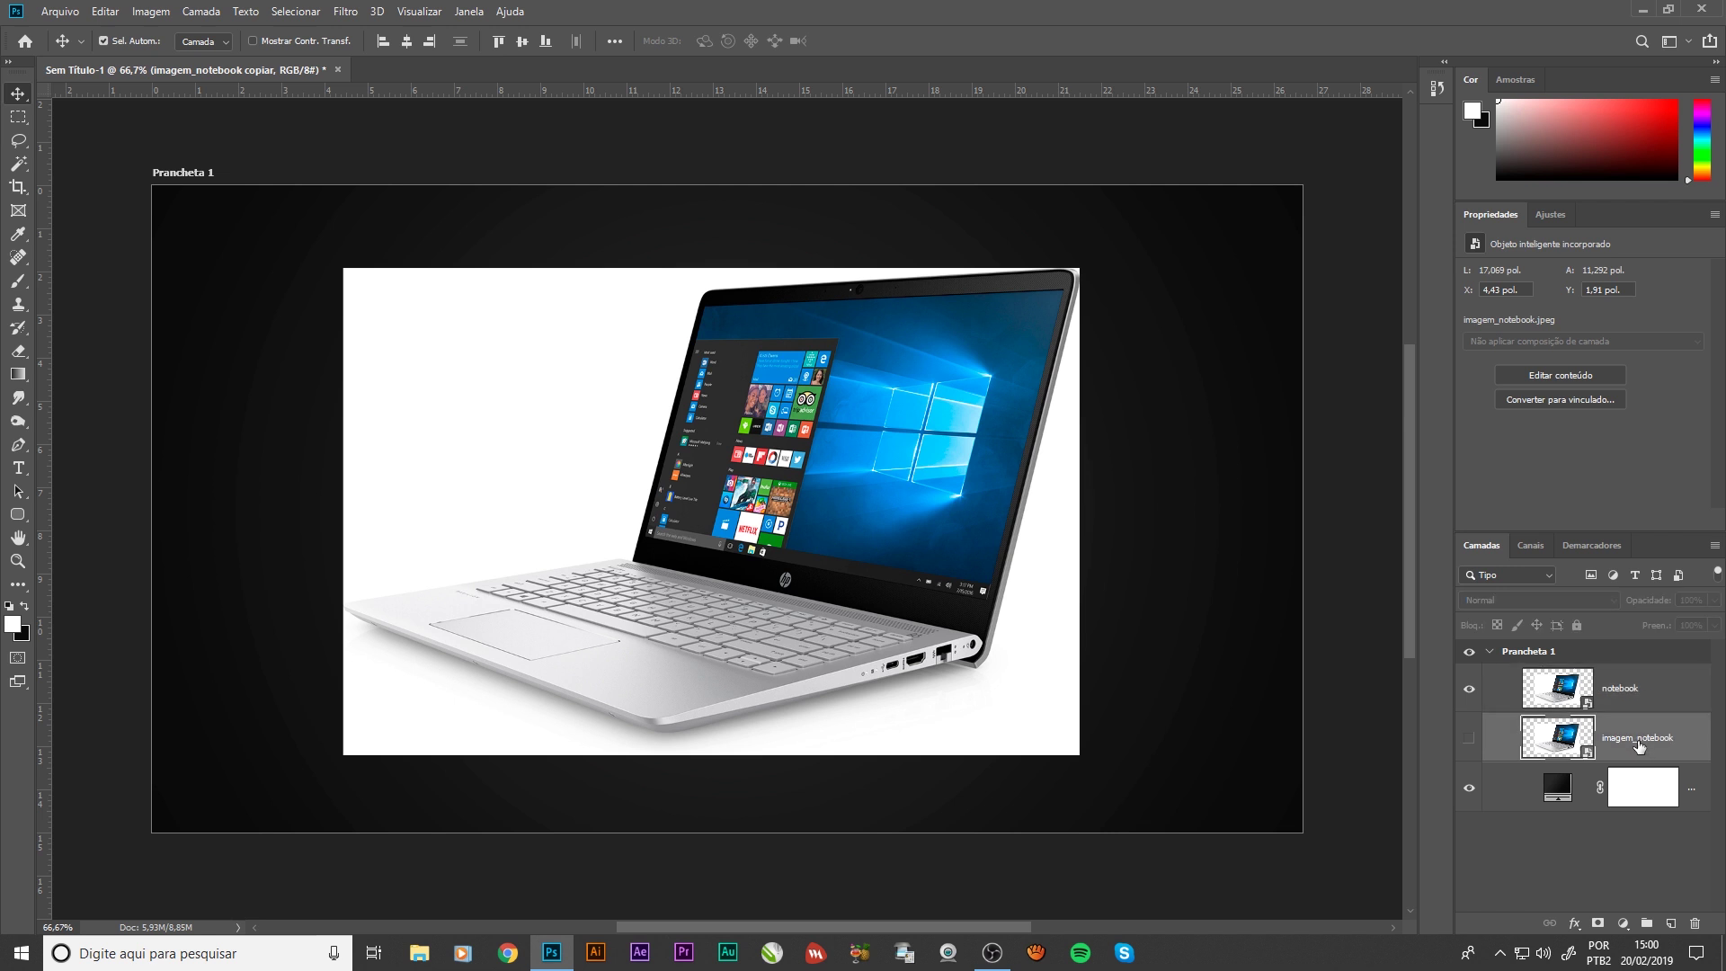
{"action": "double_click", "coordinate": [1632, 745]}
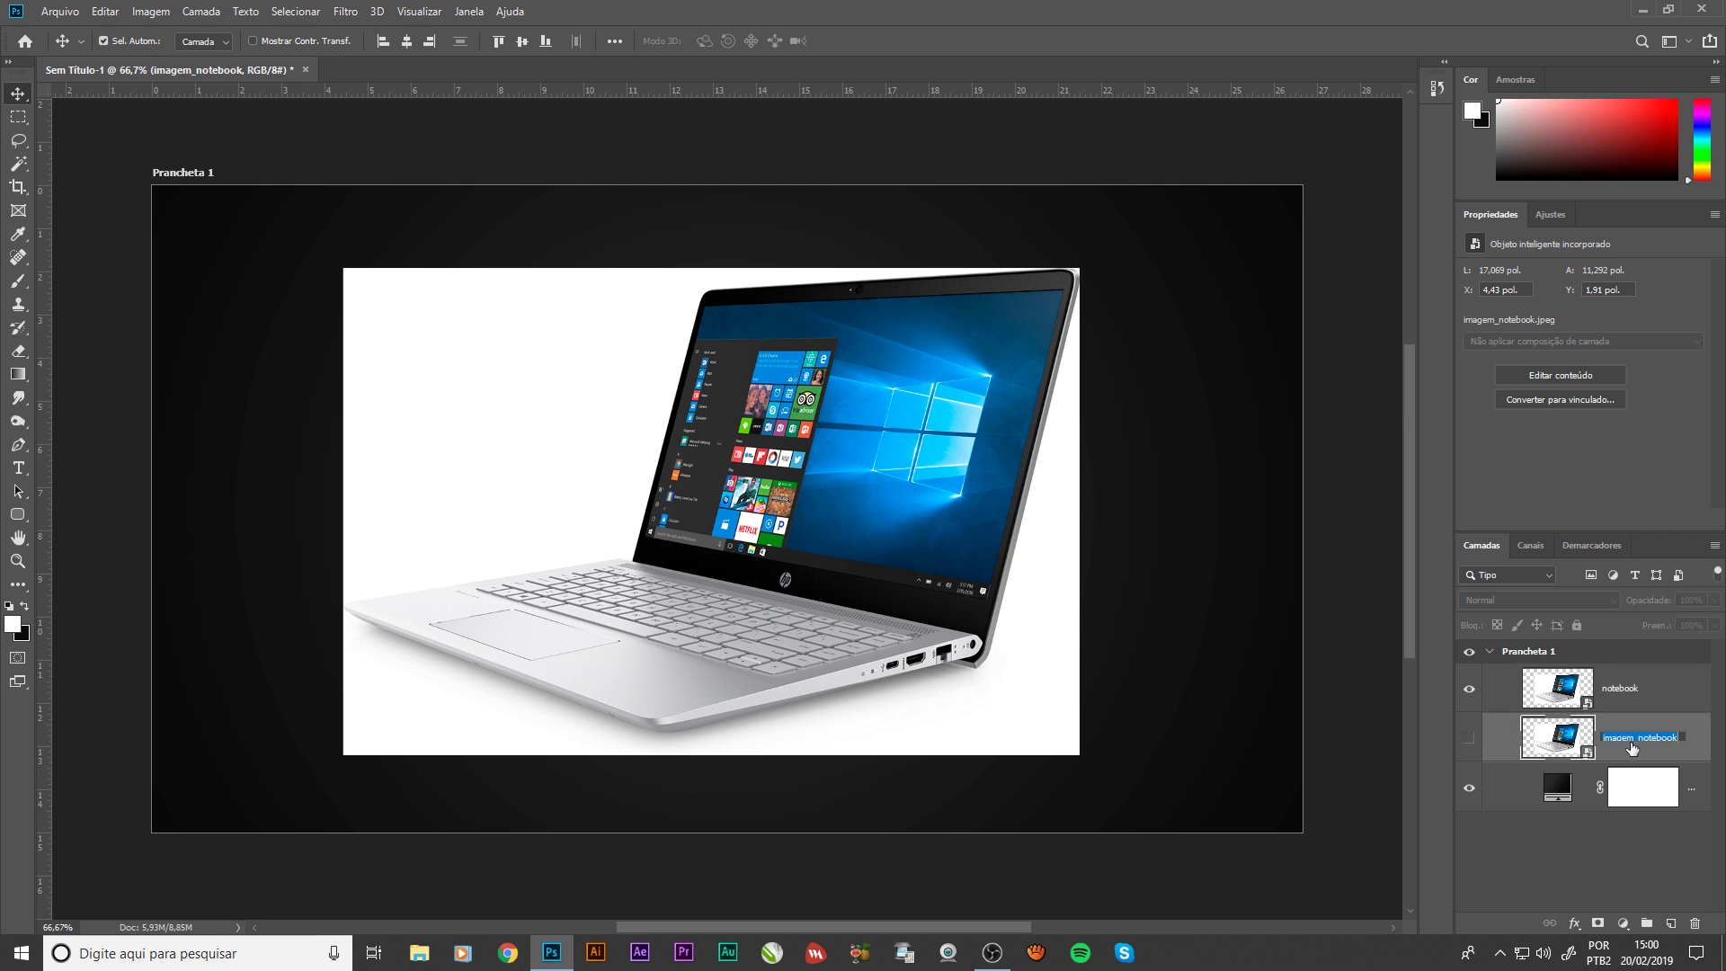
{"action": "left_click", "coordinate": [1651, 700]}
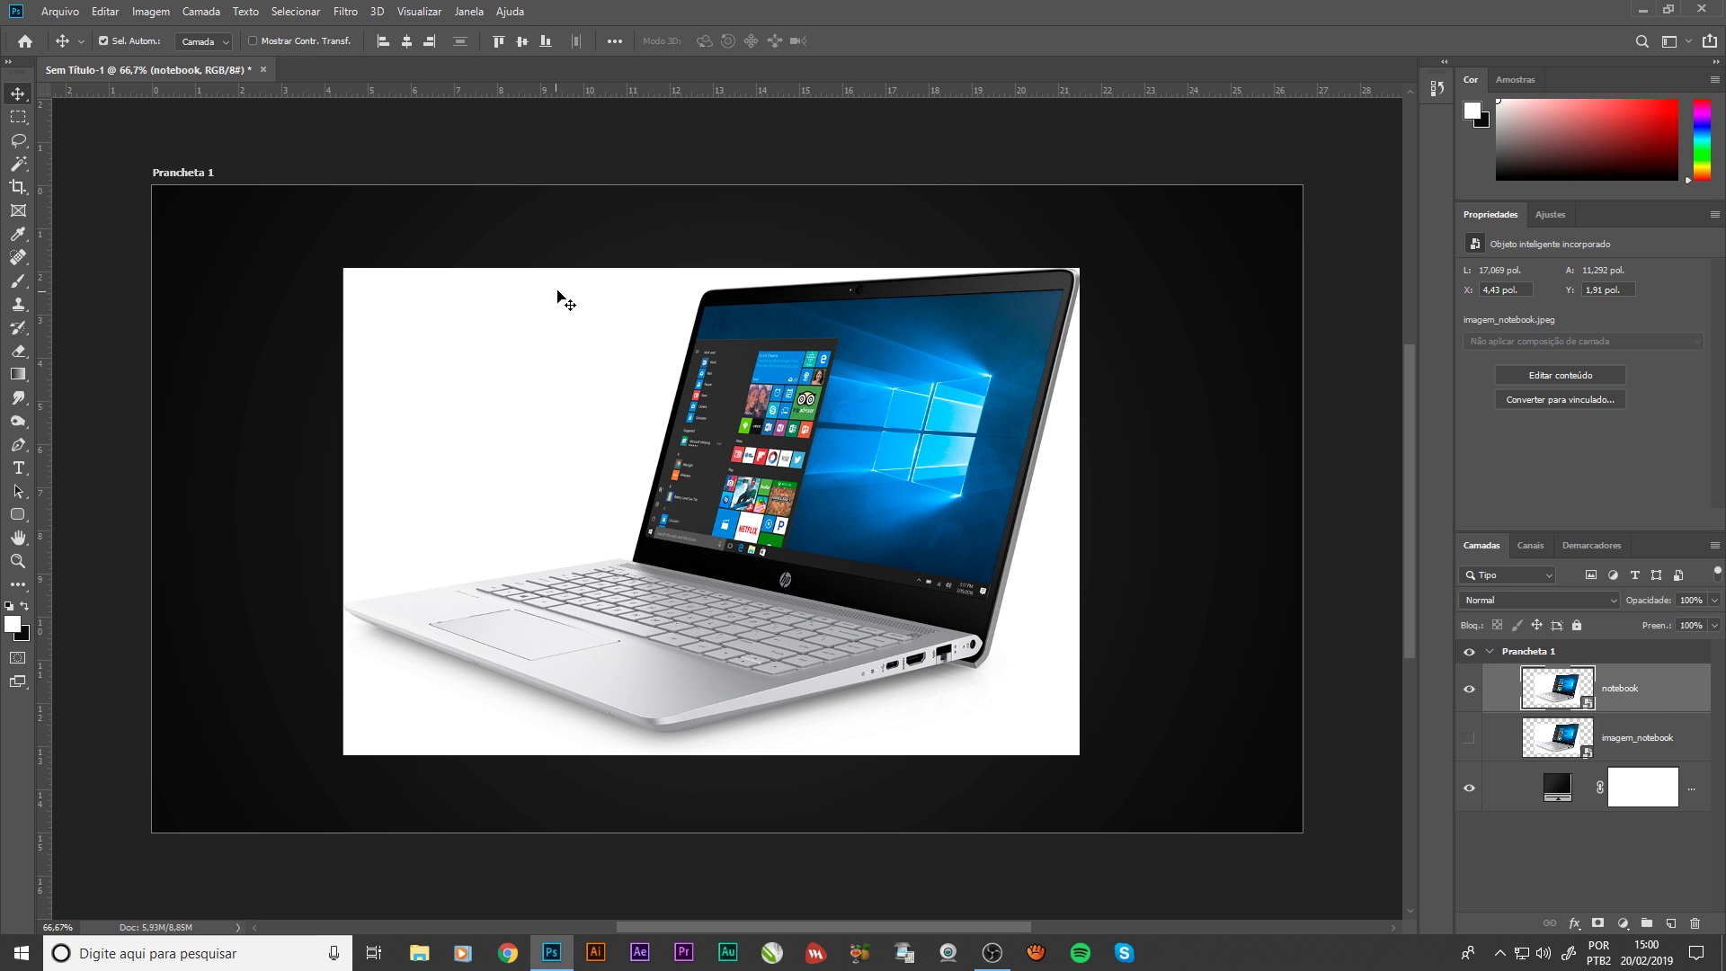
{"action": "scroll", "coordinate": [633, 563], "scroll_direction": "up", "scroll_amount": 2}
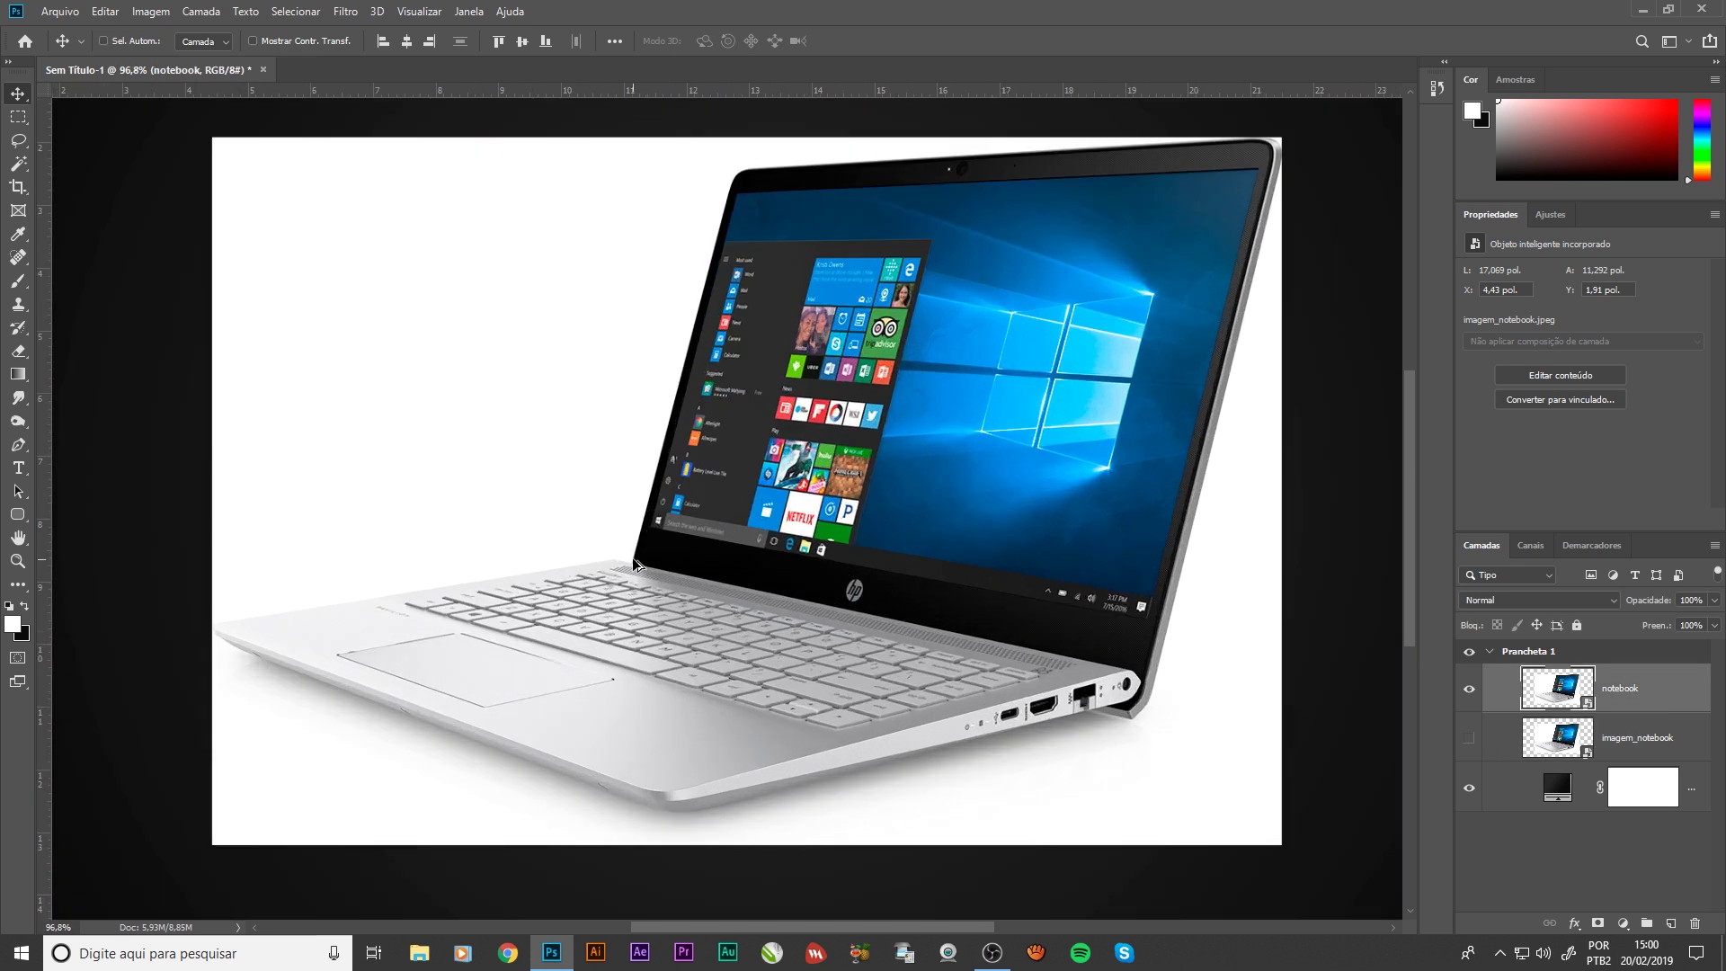
{"action": "scroll", "coordinate": [667, 535], "scroll_direction": "up", "scroll_amount": 5}
Trace a pen path up the laptop lid's left edge and around its top corners
{"action": "scroll", "coordinate": [589, 595], "scroll_direction": "up", "scroll_amount": 1}
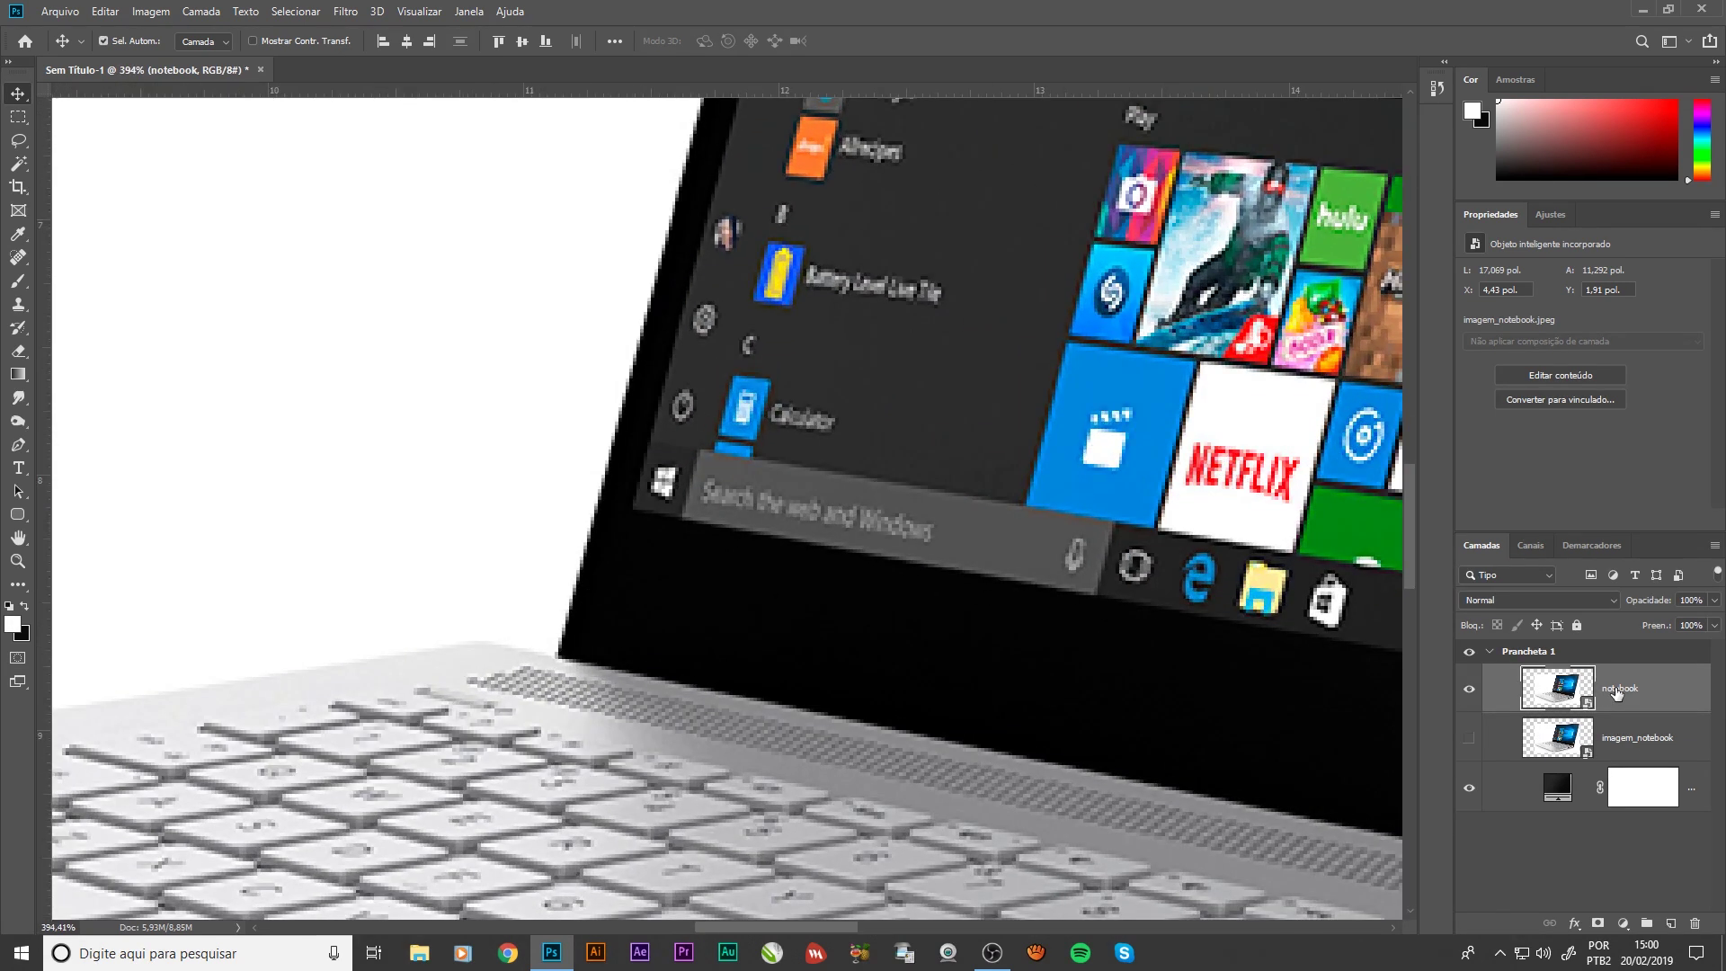
{"action": "key", "text": "p"}
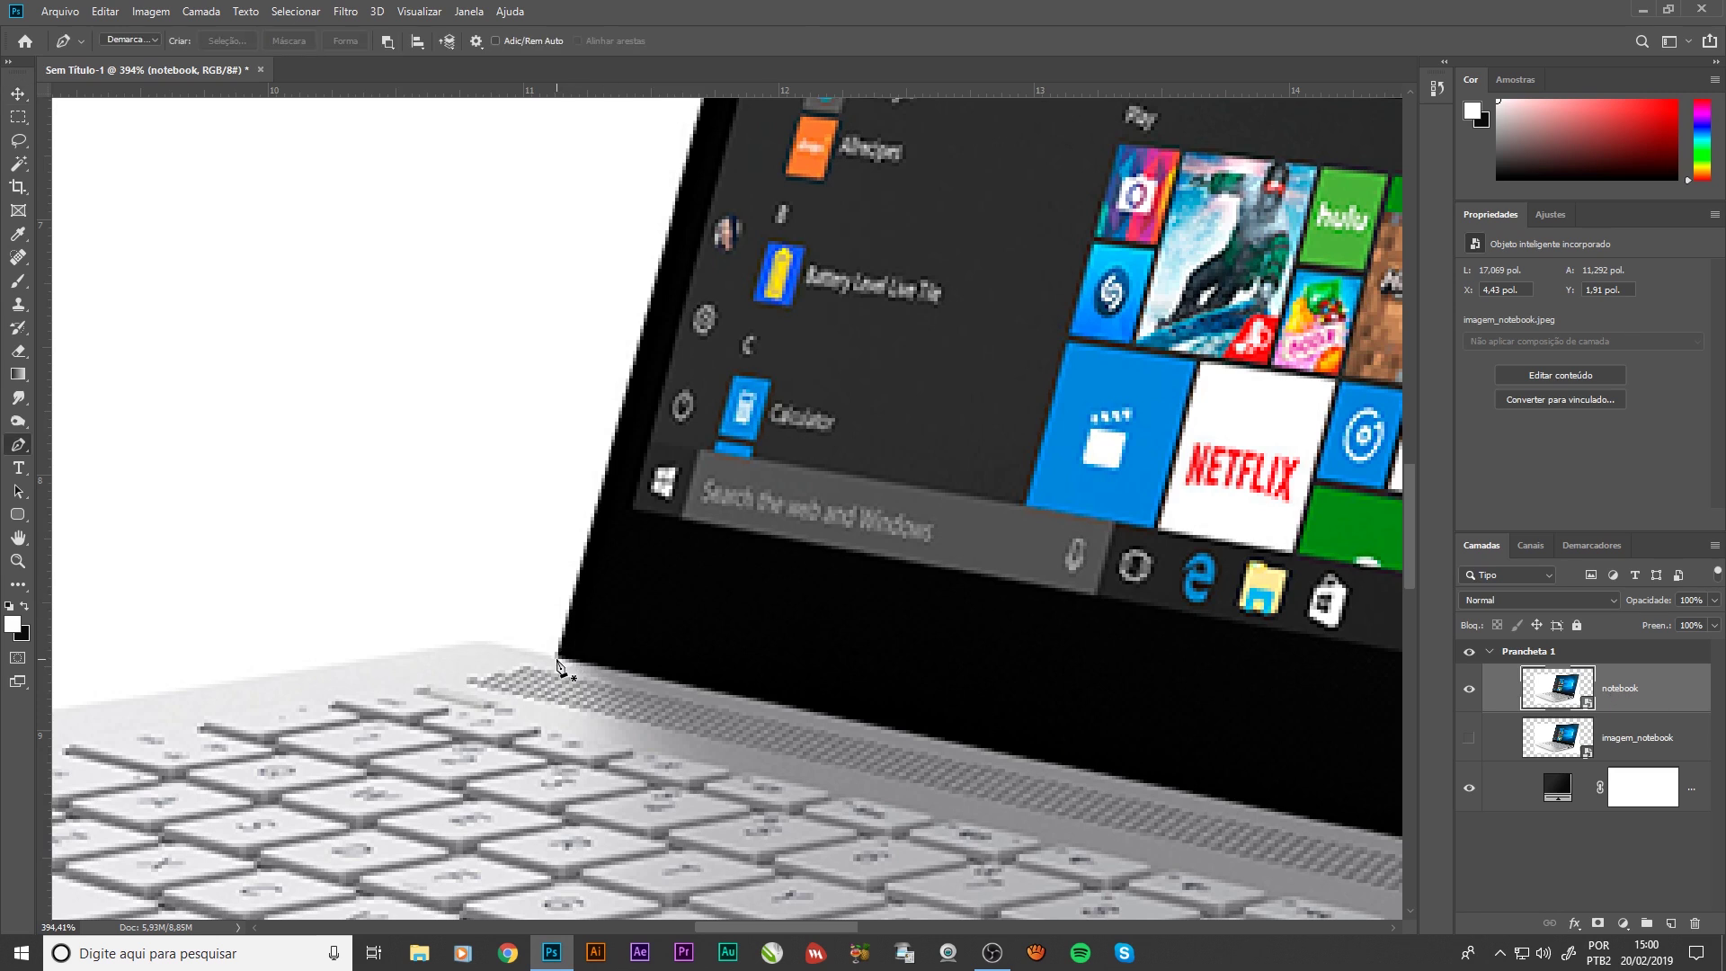
{"action": "left_click", "coordinate": [557, 665]}
{"action": "left_click_drag", "start_coordinate": [557, 666], "coordinate": [482, 710]}
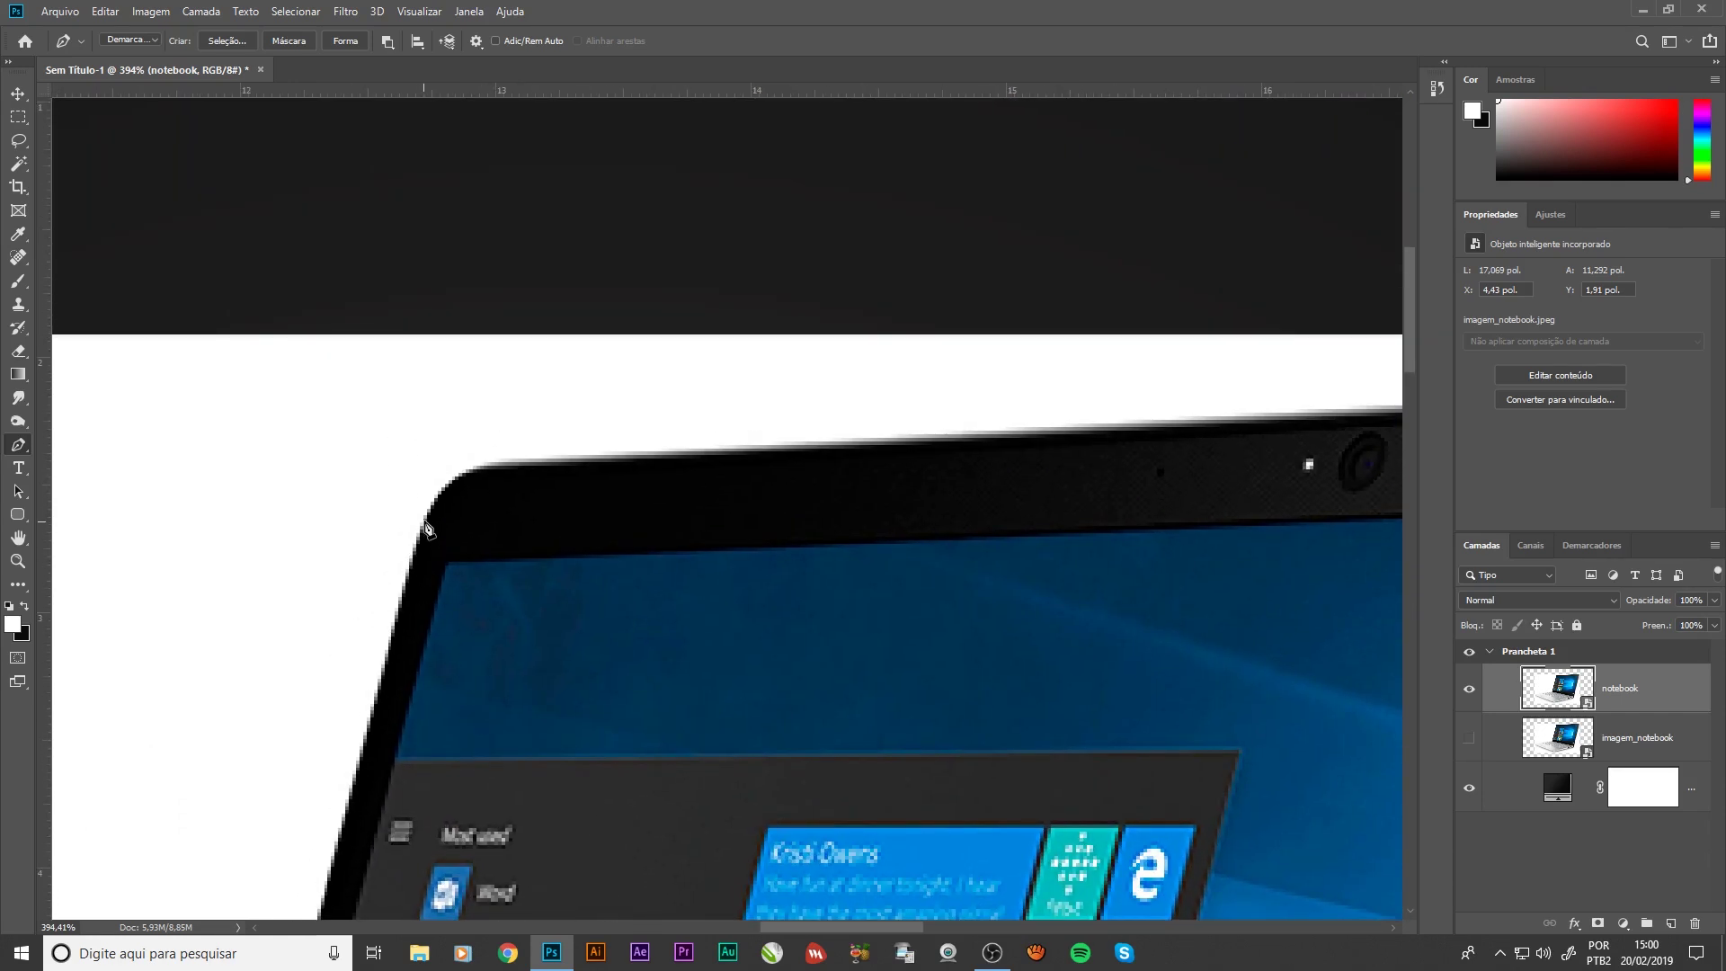
{"action": "left_click", "coordinate": [428, 526]}
{"action": "scroll", "coordinate": [476, 497], "scroll_direction": "up", "scroll_amount": 3}
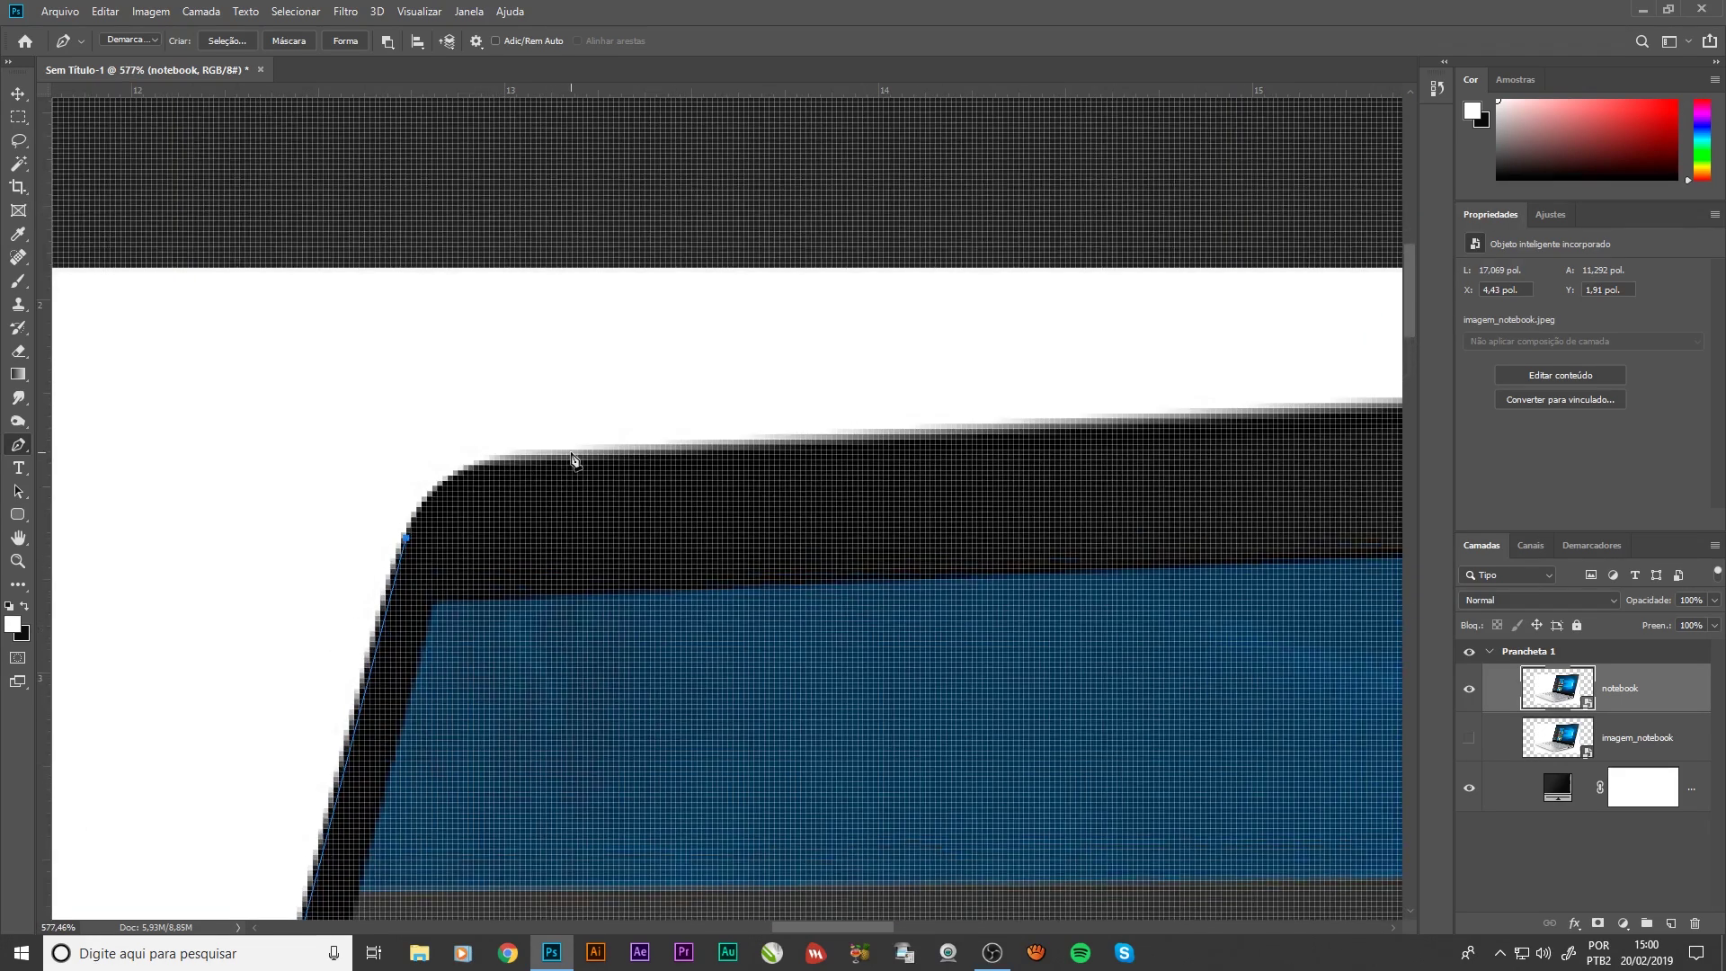
{"action": "left_click_drag", "start_coordinate": [567, 455], "coordinate": [717, 447]}
{"action": "scroll", "coordinate": [710, 454], "scroll_direction": "down", "scroll_amount": 2}
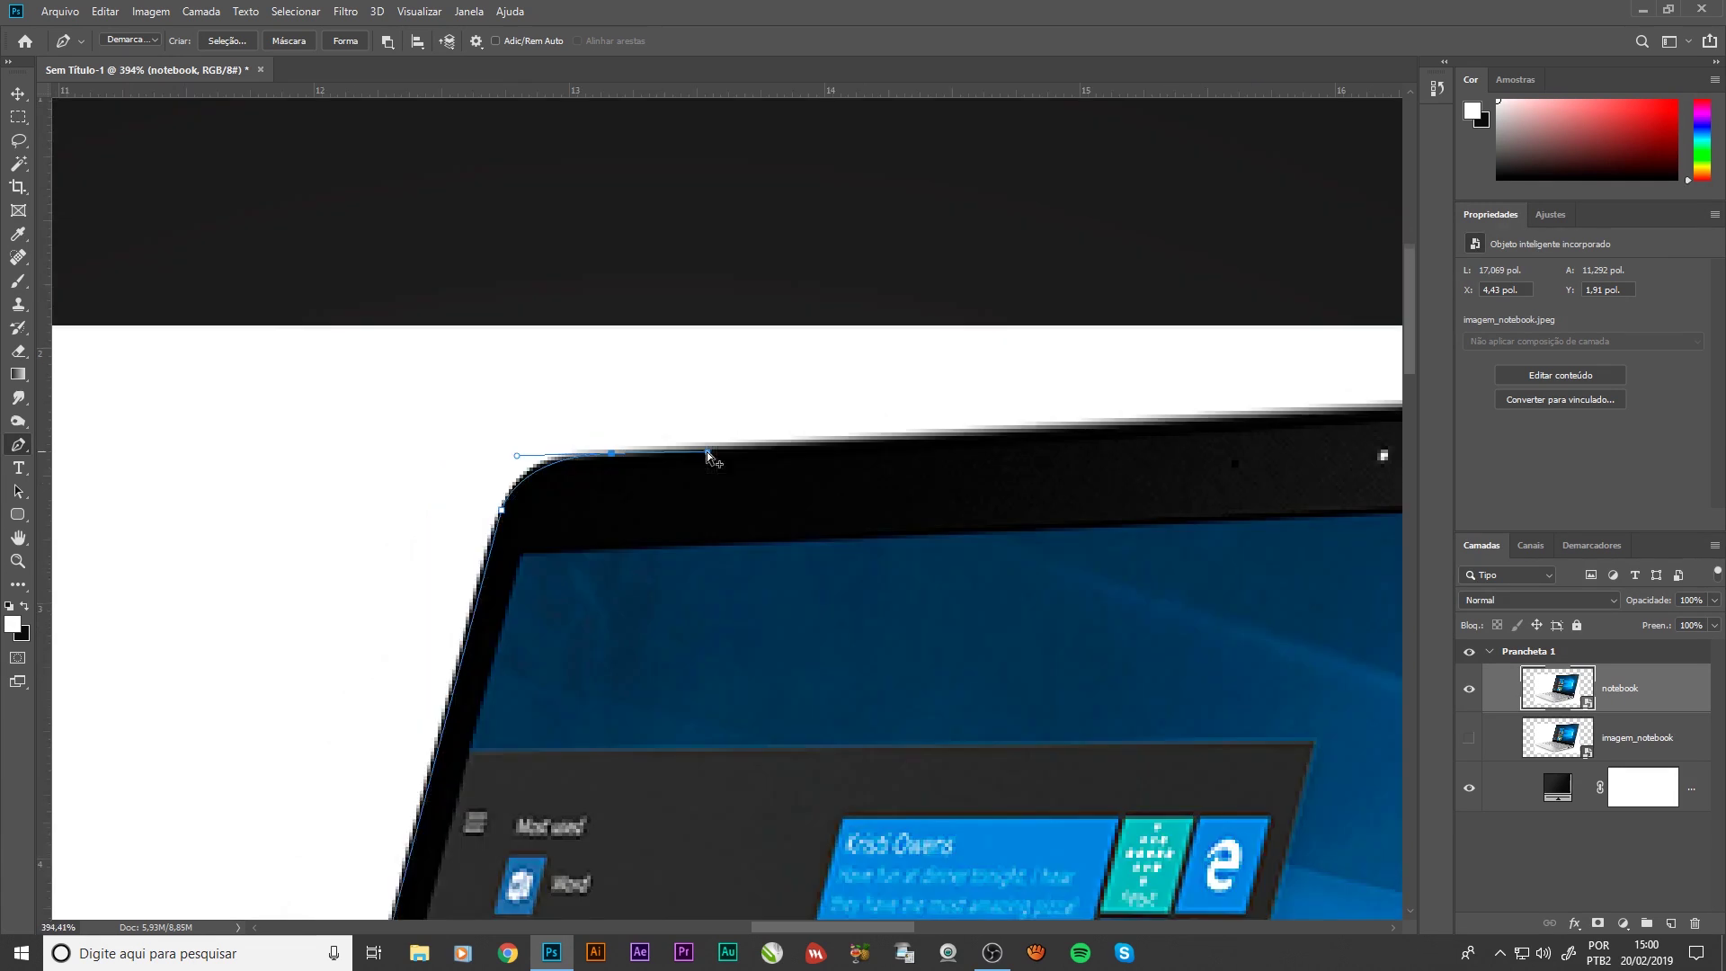
{"action": "scroll", "coordinate": [493, 585], "scroll_direction": "right", "scroll_amount": 5}
{"action": "scroll", "coordinate": [575, 615], "scroll_direction": "right", "scroll_amount": 3}
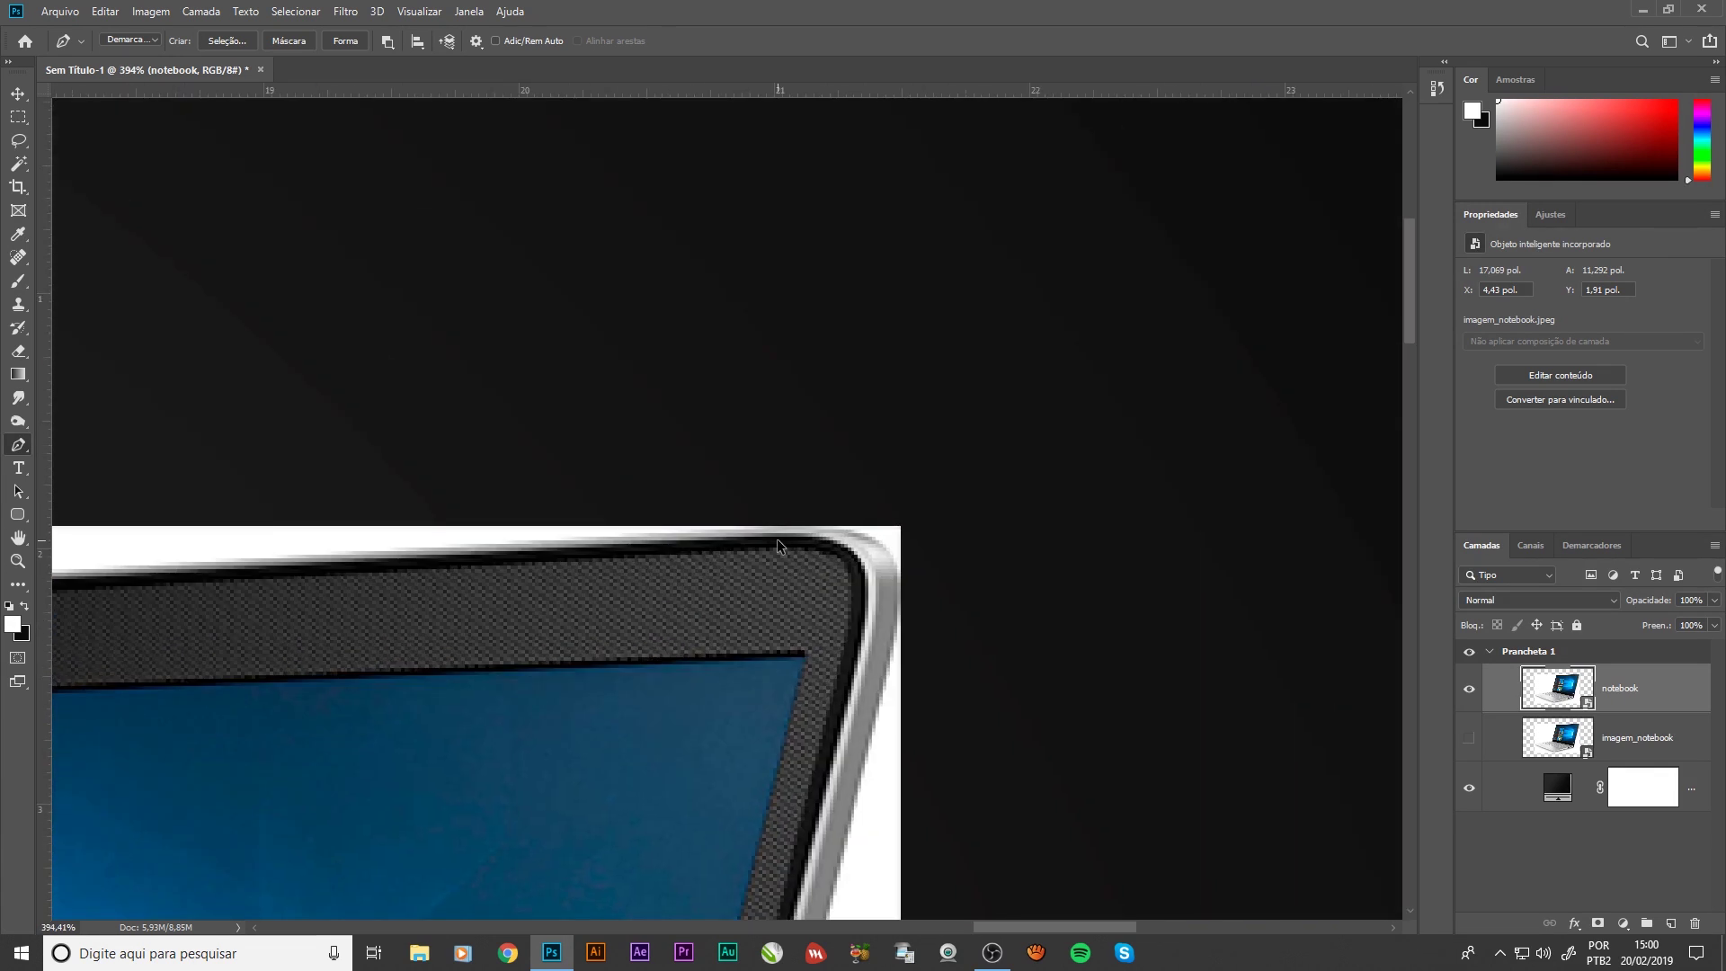
{"action": "scroll", "coordinate": [822, 537], "scroll_direction": "up", "scroll_amount": 2}
{"action": "left_click", "coordinate": [822, 537]}
{"action": "scroll", "coordinate": [939, 584], "scroll_direction": "up", "scroll_amount": 1}
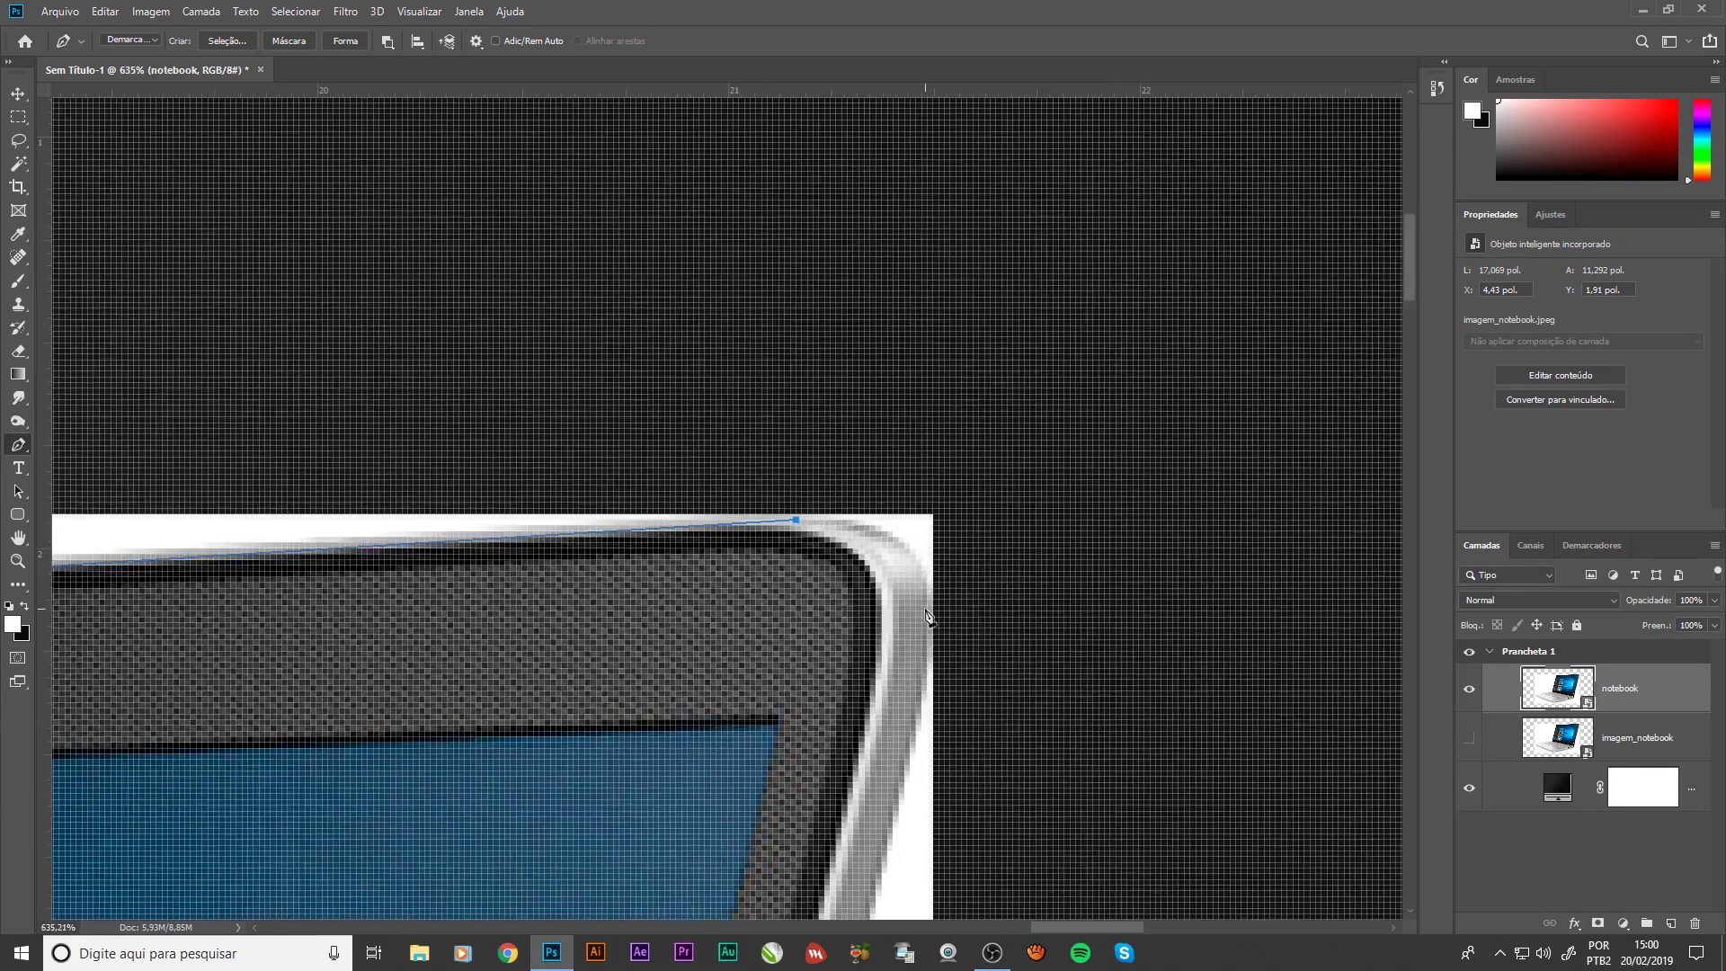
{"action": "left_click_drag", "start_coordinate": [927, 613], "coordinate": [920, 714]}
Continue the path along the base's bottom edge, front-left corner and hinge
{"action": "scroll", "coordinate": [899, 683], "scroll_direction": "down", "scroll_amount": 5}
{"action": "scroll", "coordinate": [899, 683], "scroll_direction": "left", "scroll_amount": 5}
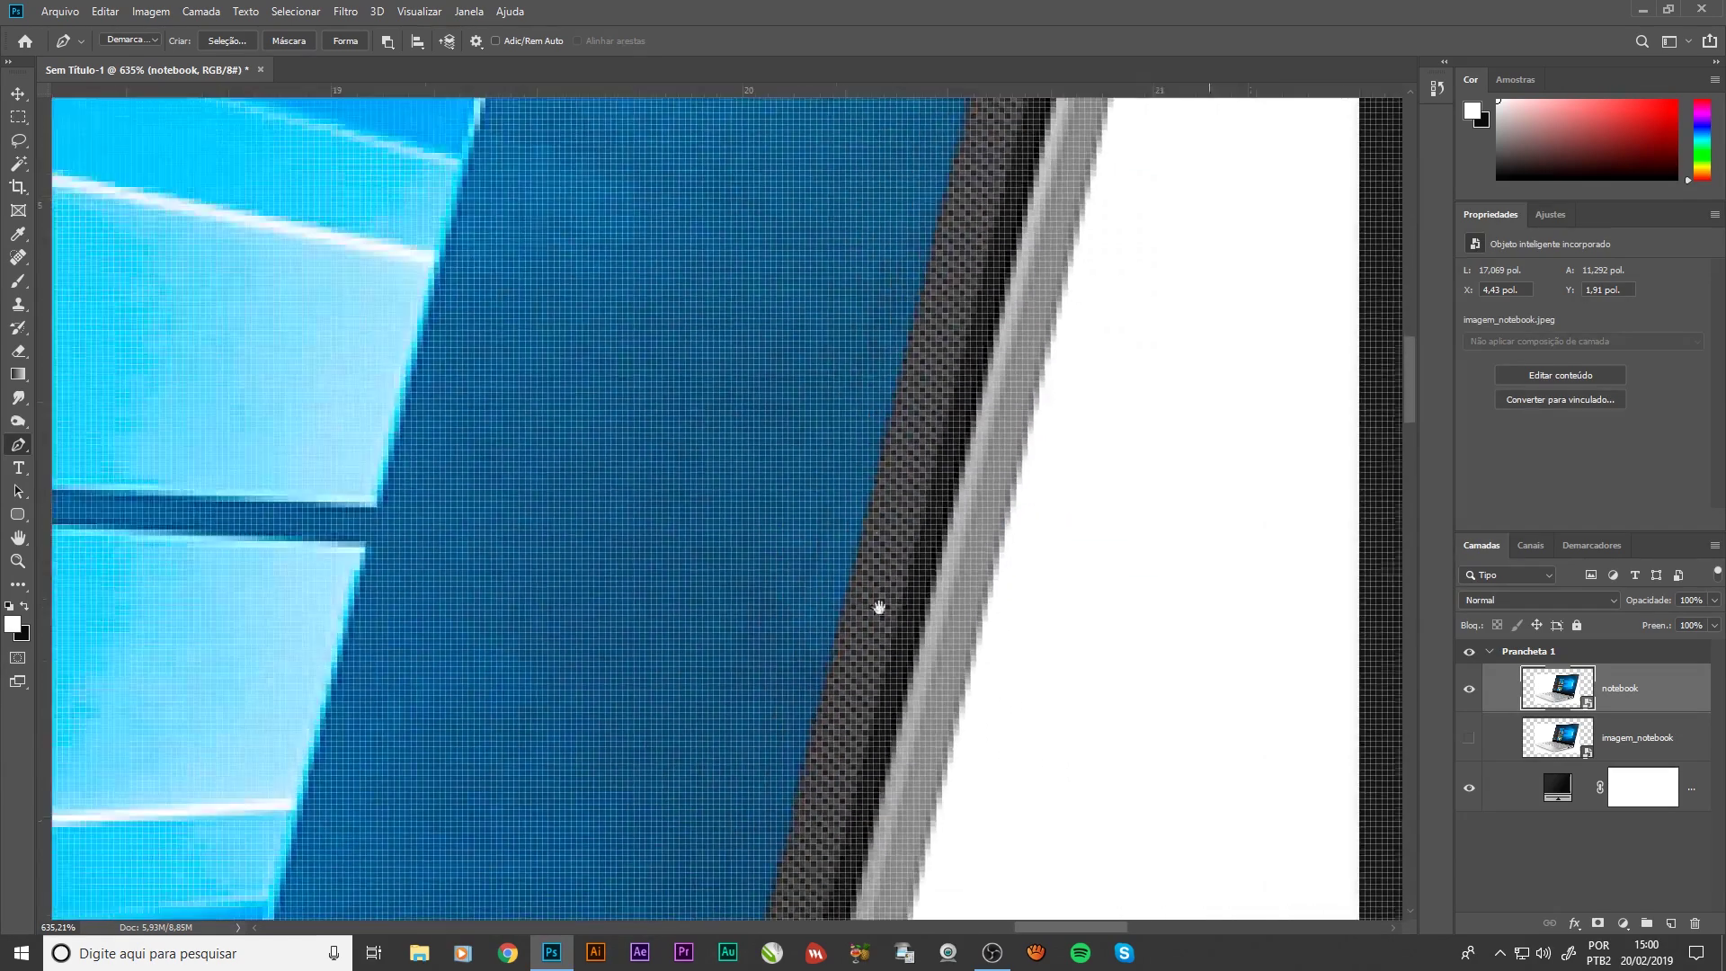
{"action": "scroll", "coordinate": [854, 539], "scroll_direction": "down", "scroll_amount": 5}
{"action": "scroll", "coordinate": [443, 588], "scroll_direction": "left", "scroll_amount": 10}
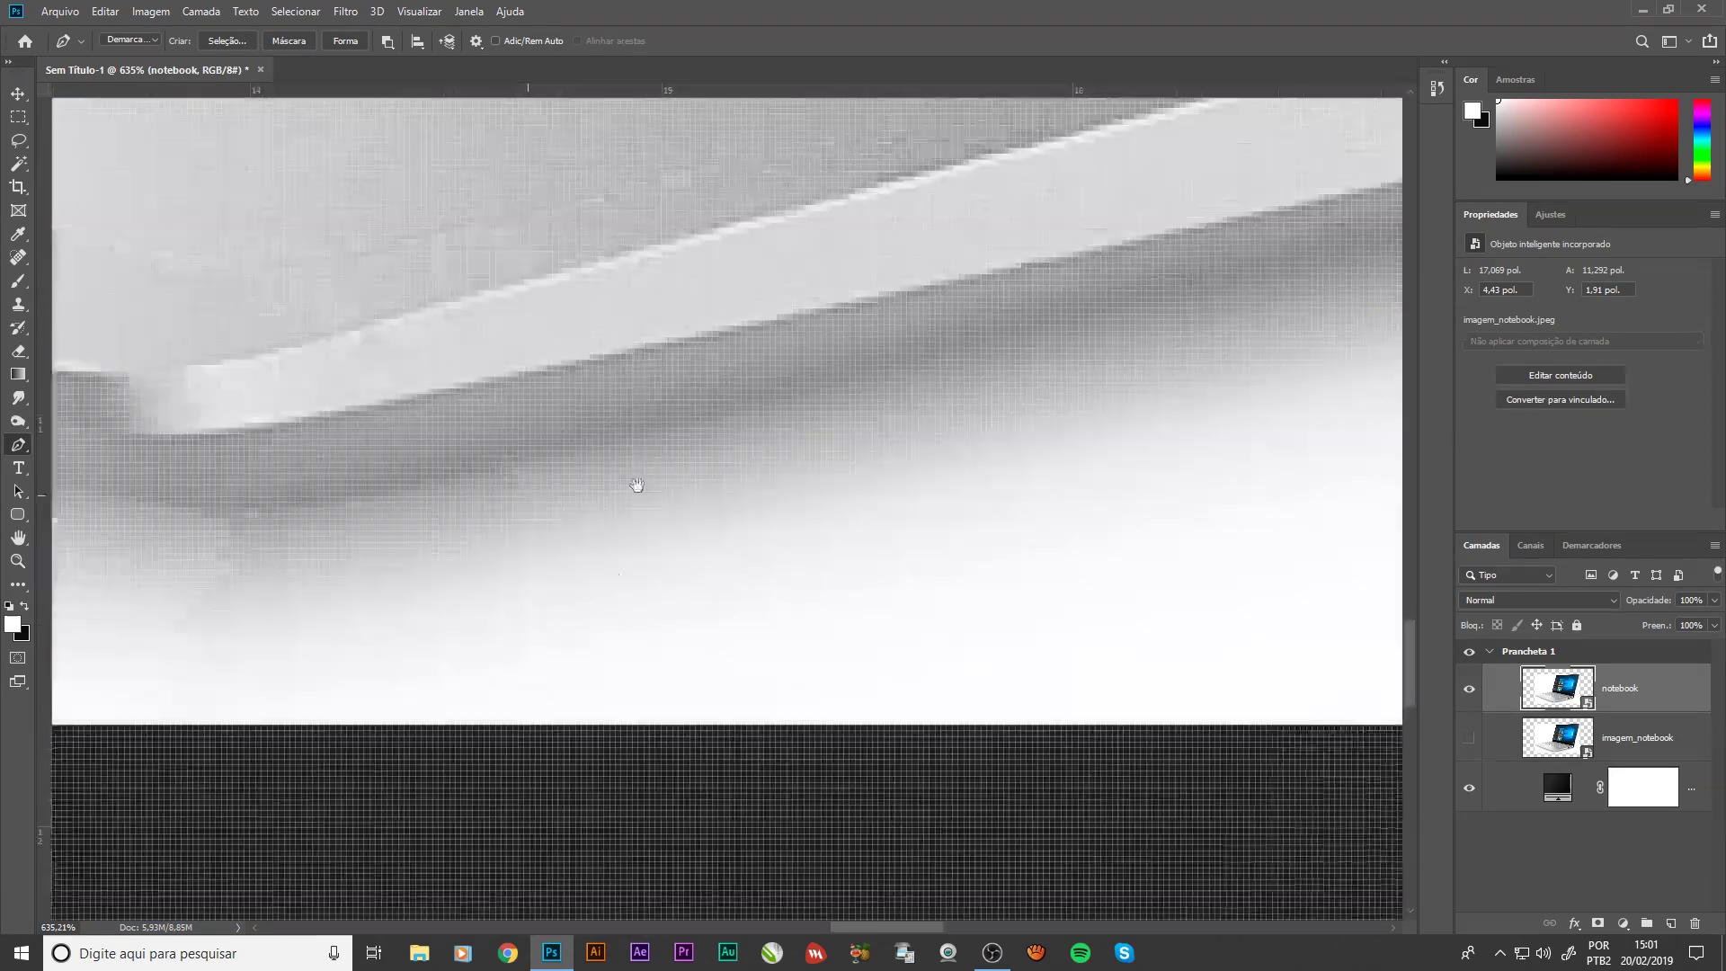
{"action": "scroll", "coordinate": [636, 482], "scroll_direction": "up", "scroll_amount": 1}
{"action": "left_click_drag", "start_coordinate": [308, 624], "coordinate": [222, 636]}
{"action": "scroll", "coordinate": [405, 643], "scroll_direction": "left", "scroll_amount": 10}
{"action": "scroll", "coordinate": [607, 647], "scroll_direction": "left", "scroll_amount": 10}
{"action": "left_click", "coordinate": [607, 633]}
{"action": "left_click", "coordinate": [448, 542]}
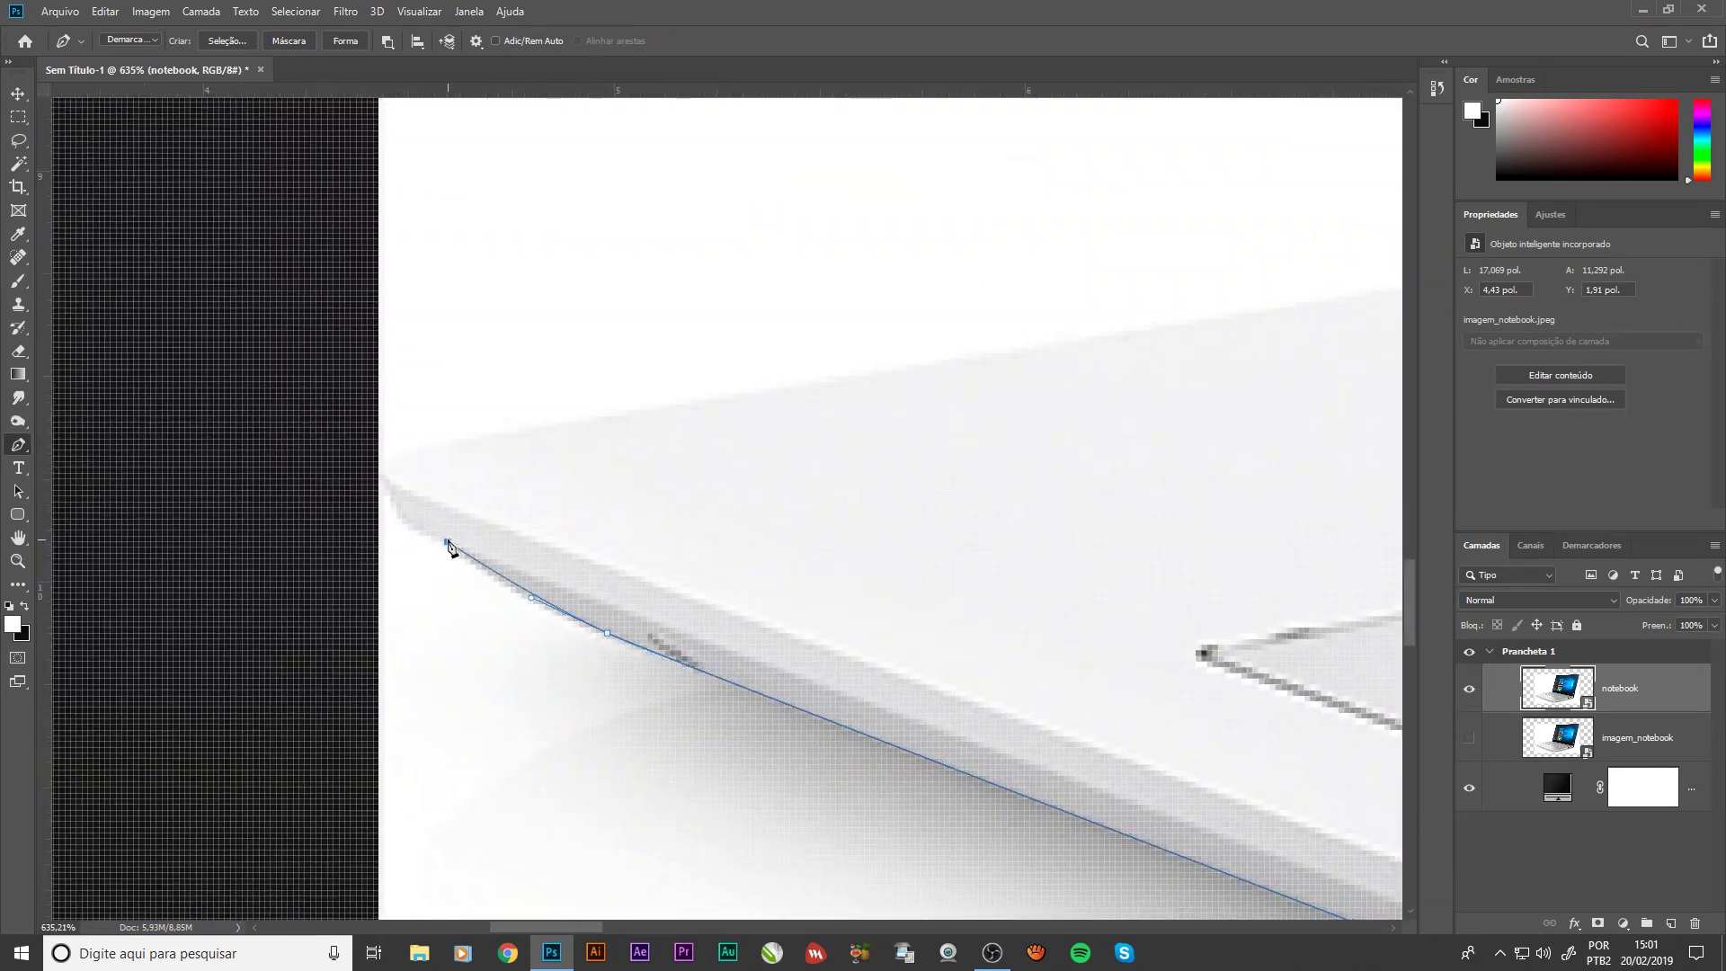
{"action": "left_click", "coordinate": [407, 513]}
{"action": "left_click_drag", "start_coordinate": [407, 456], "coordinate": [454, 449]}
{"action": "scroll", "coordinate": [453, 449], "scroll_direction": "right", "scroll_amount": 10}
{"action": "left_click", "coordinate": [809, 454]}
{"action": "scroll", "coordinate": [809, 454], "scroll_direction": "down", "scroll_amount": 5}
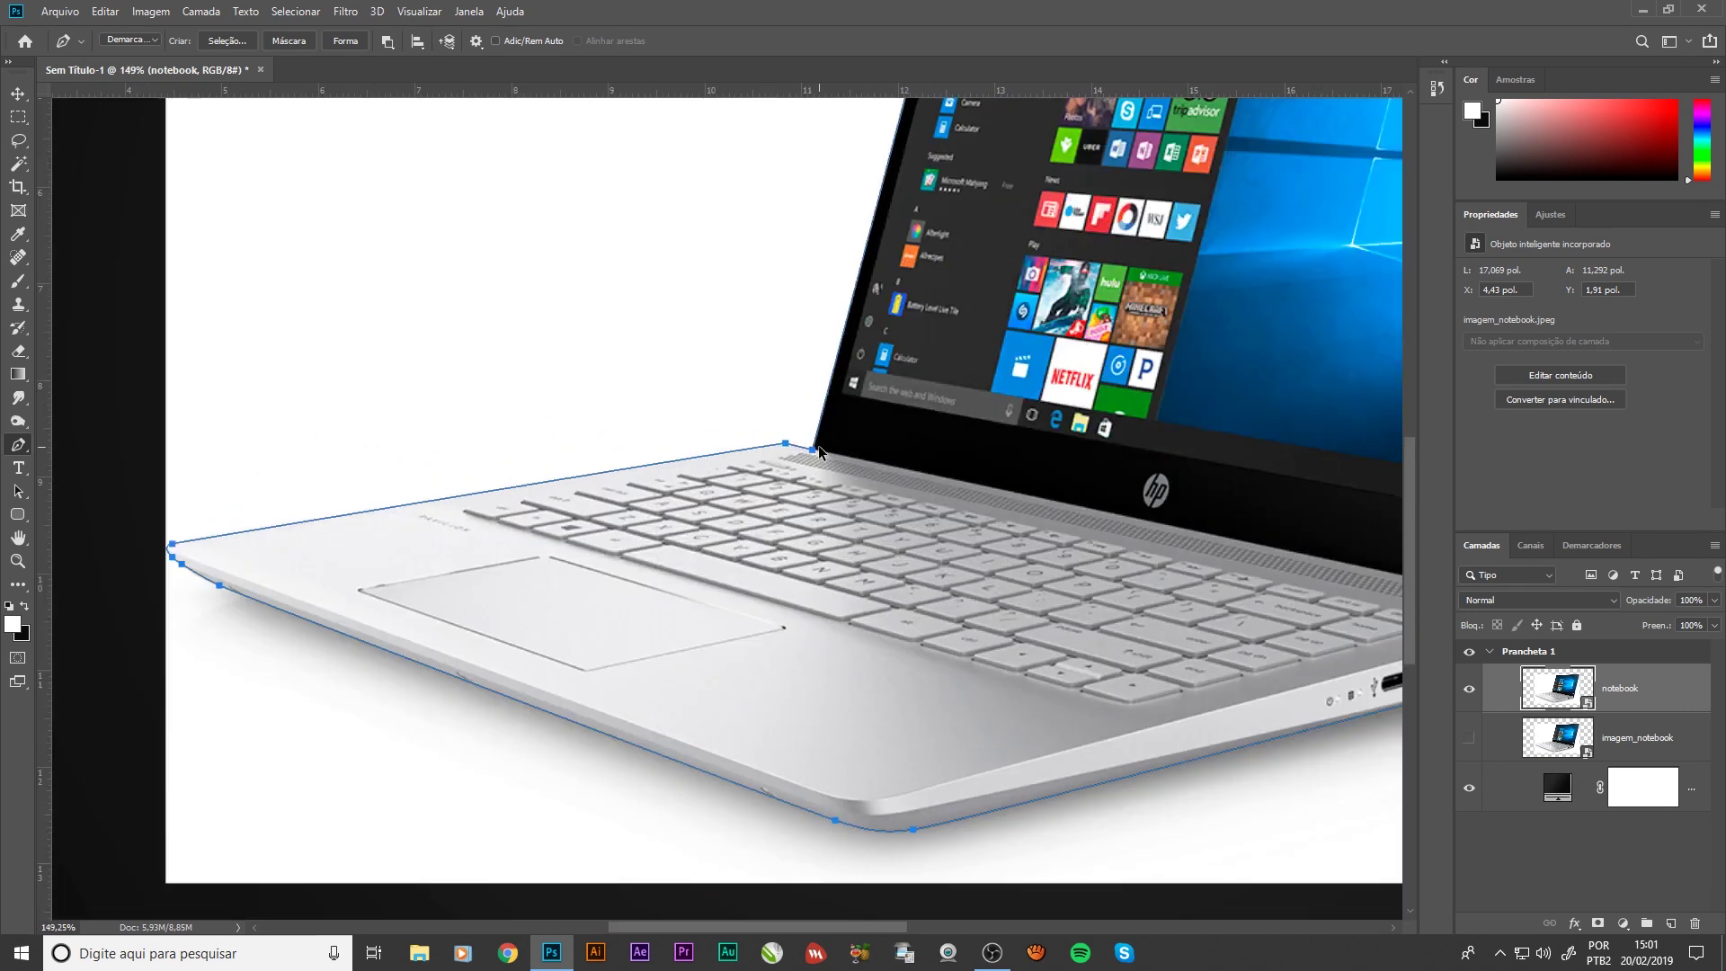
{"action": "scroll", "coordinate": [818, 452], "scroll_direction": "down", "scroll_amount": 2}
{"action": "scroll", "coordinate": [818, 453], "scroll_direction": "down", "scroll_amount": 1}
{"action": "scroll", "coordinate": [818, 453], "scroll_direction": "down", "scroll_amount": 2}
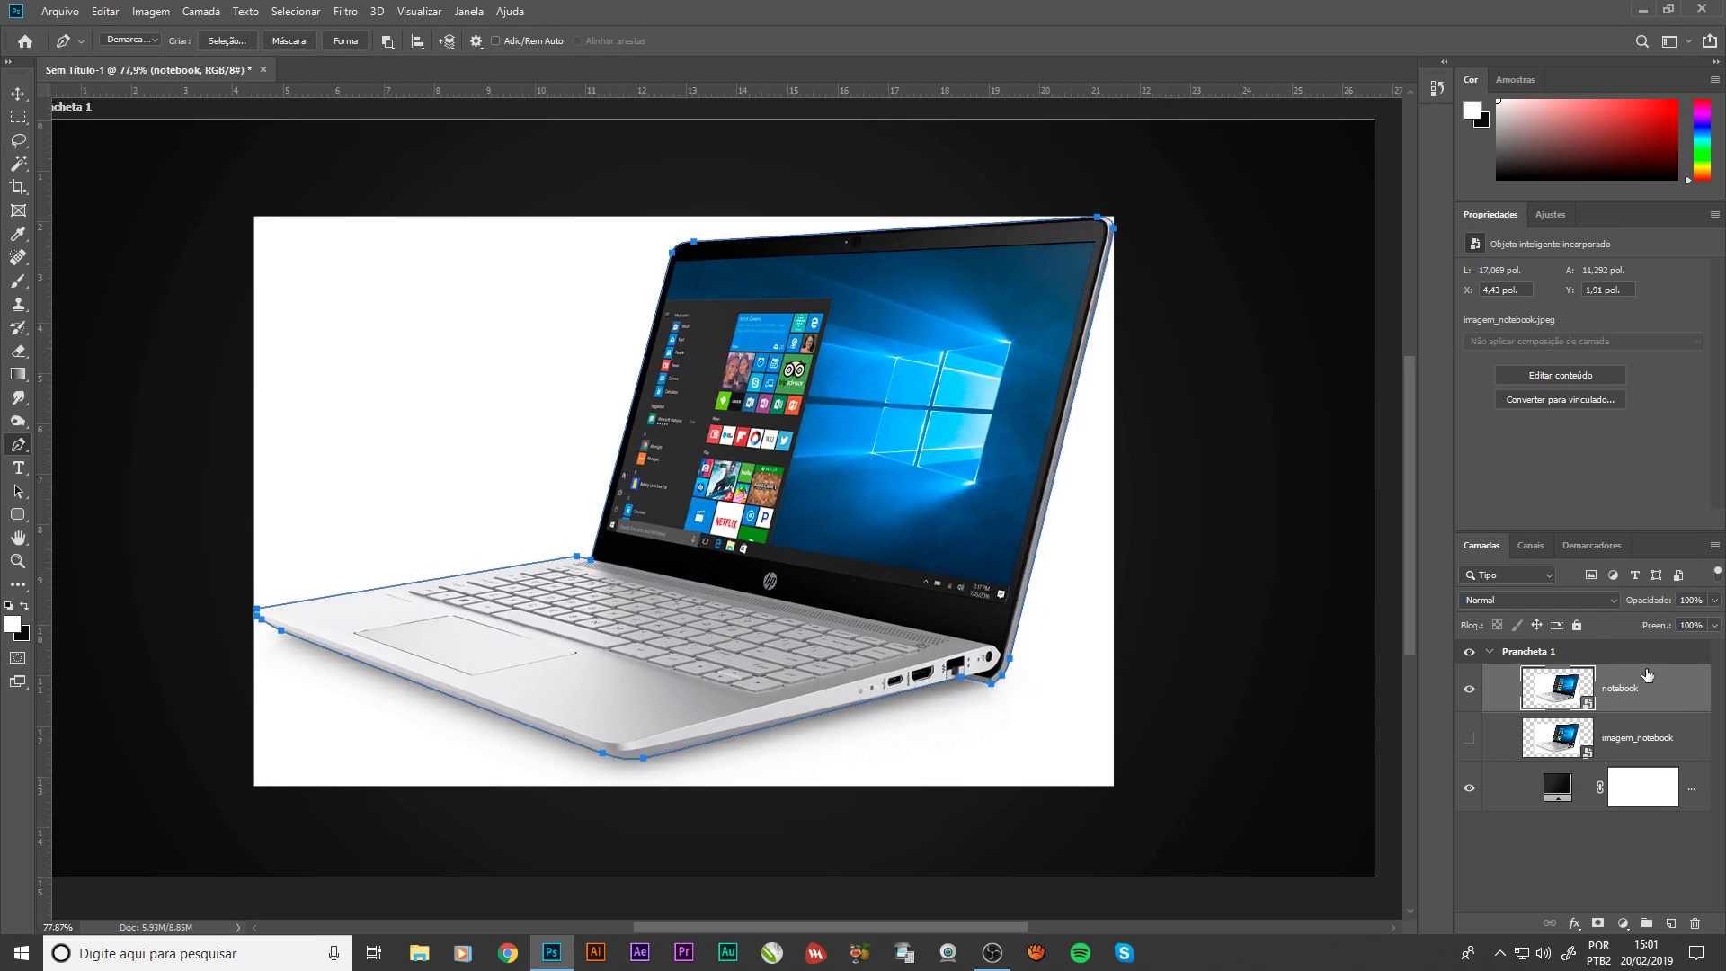
Mask the notebook layer to the laptop path and unhide the original laptop layer
{"action": "key", "text": "ctrl+Return"}
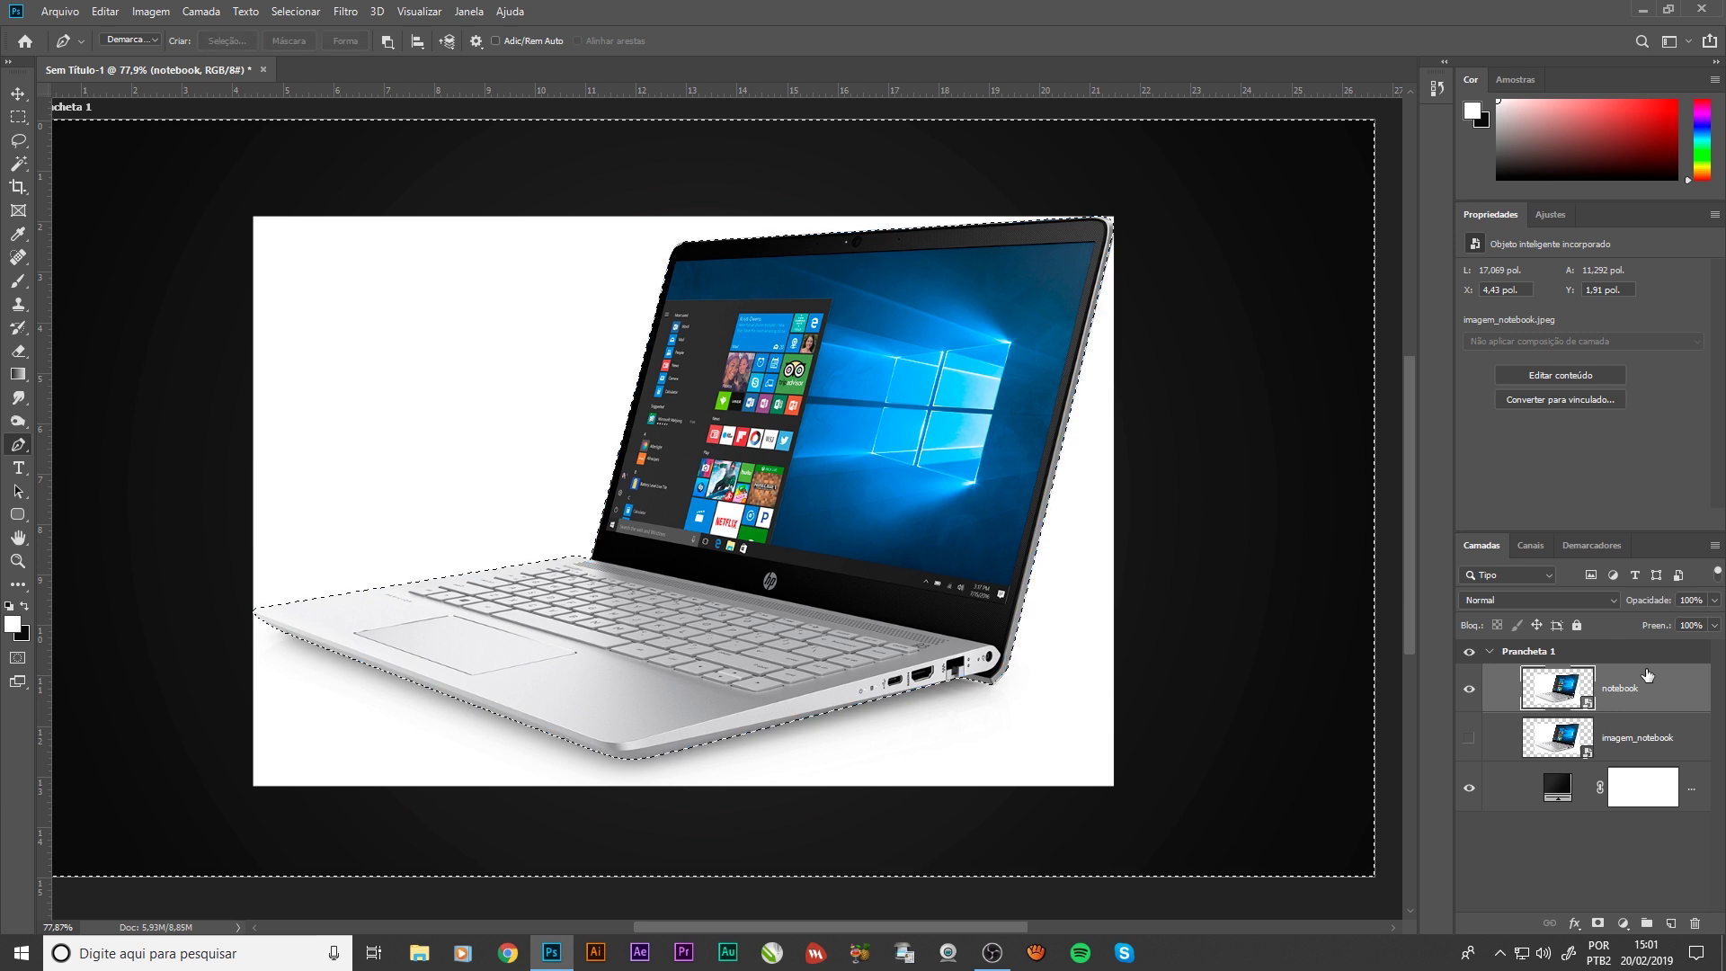
{"action": "key", "text": "ctrl+shift+i"}
{"action": "key", "text": "ctrl+shift+i"}
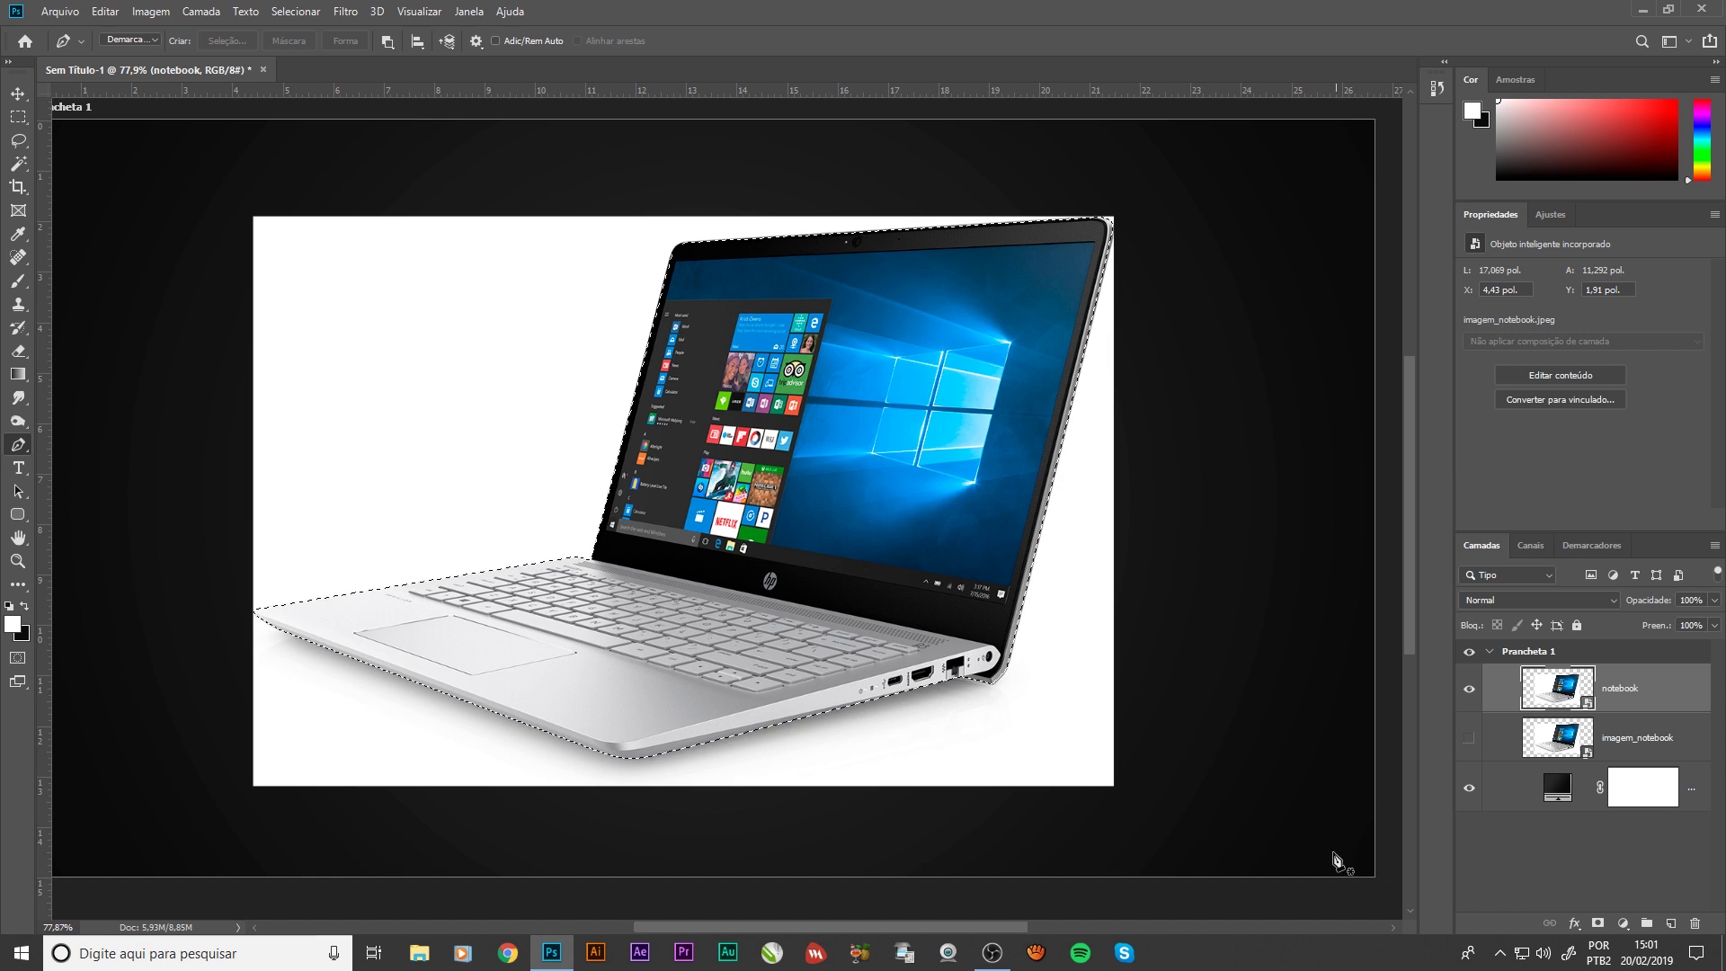
{"action": "left_click", "coordinate": [1598, 925]}
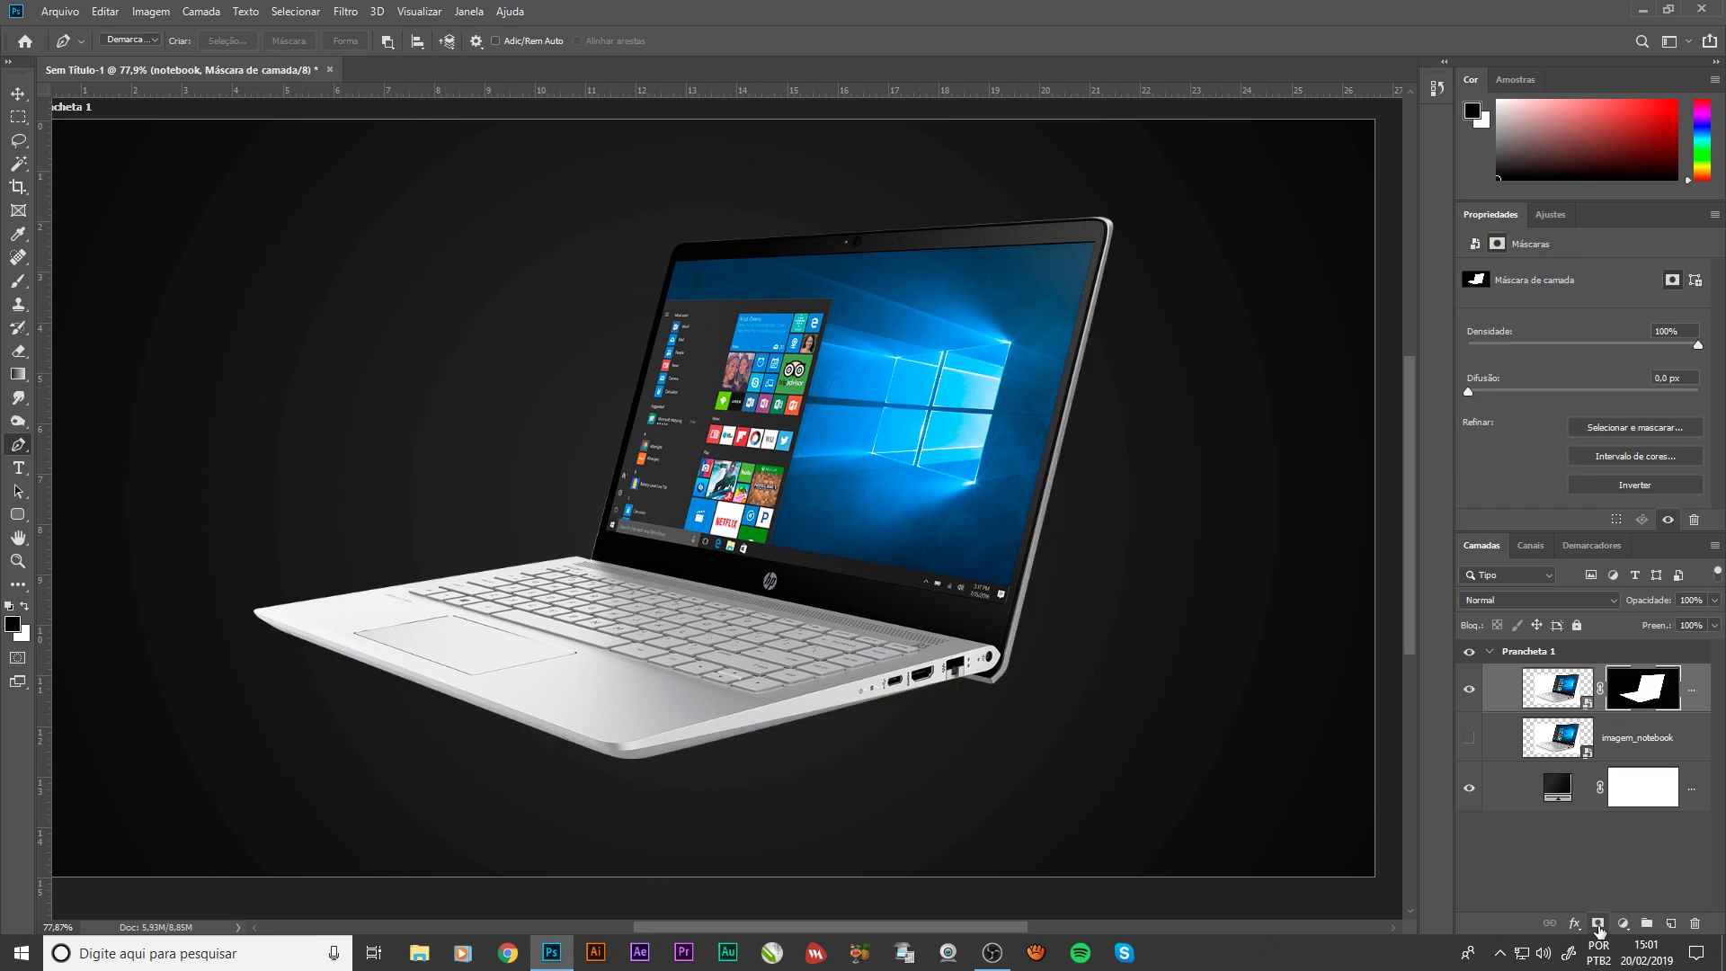
{"action": "scroll", "coordinate": [751, 500], "scroll_direction": "down", "scroll_amount": 2}
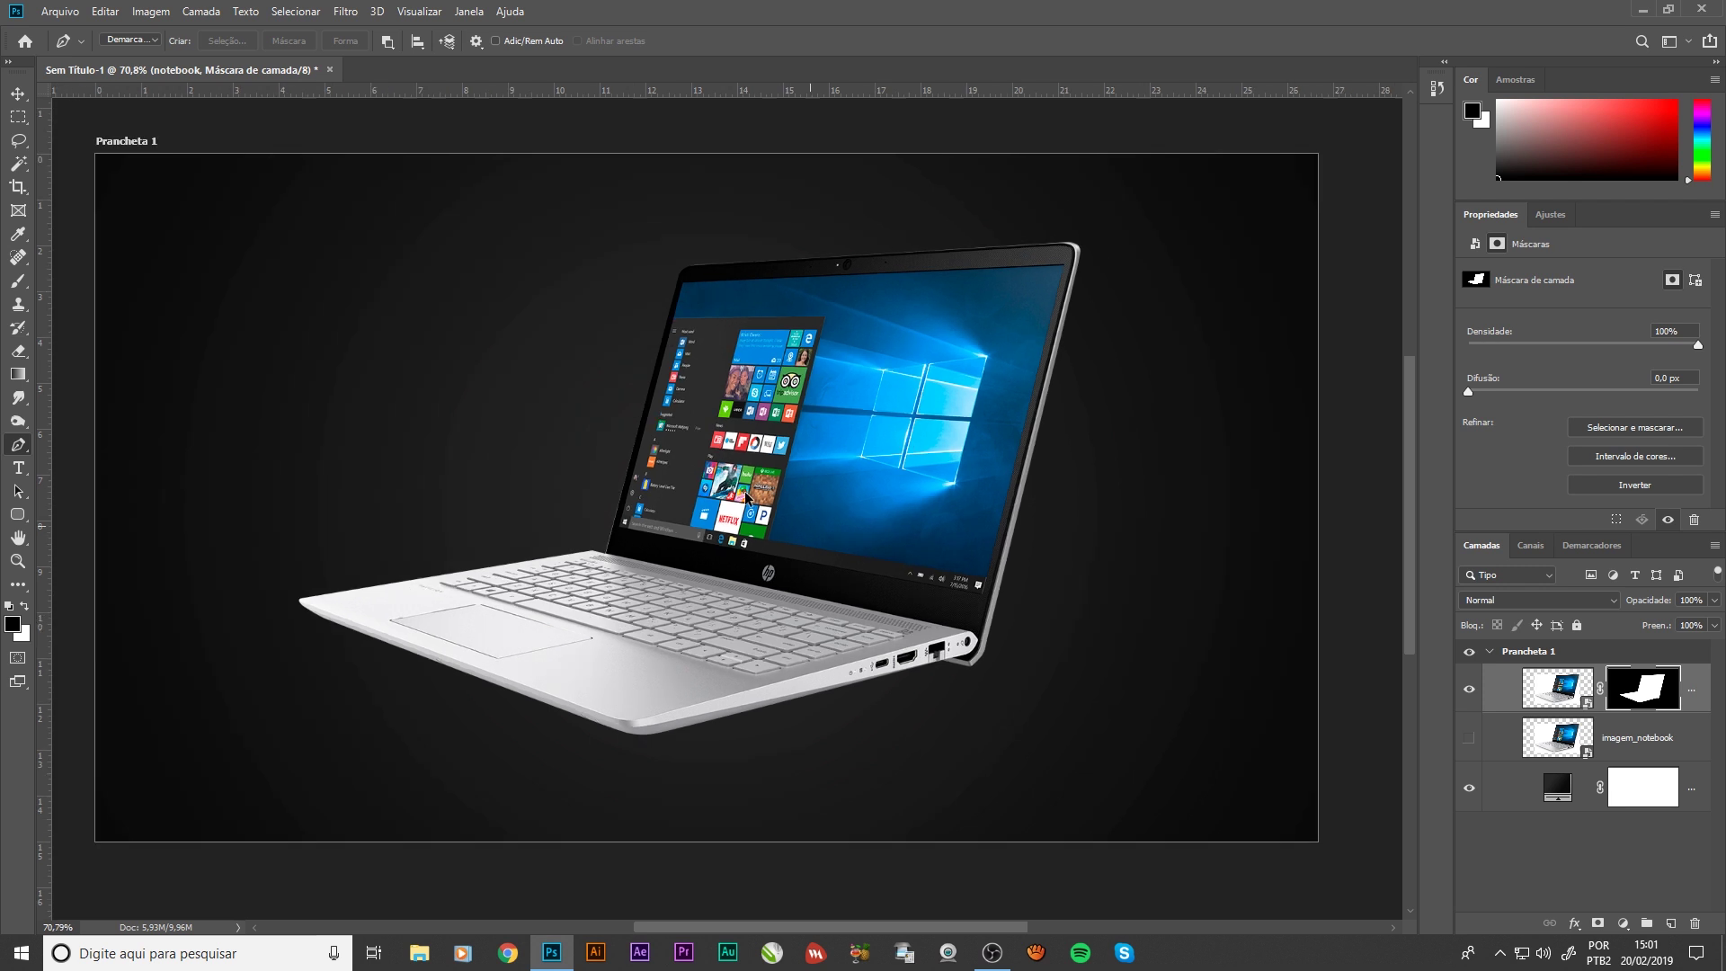
{"action": "scroll", "coordinate": [607, 452], "scroll_direction": "up", "scroll_amount": 1}
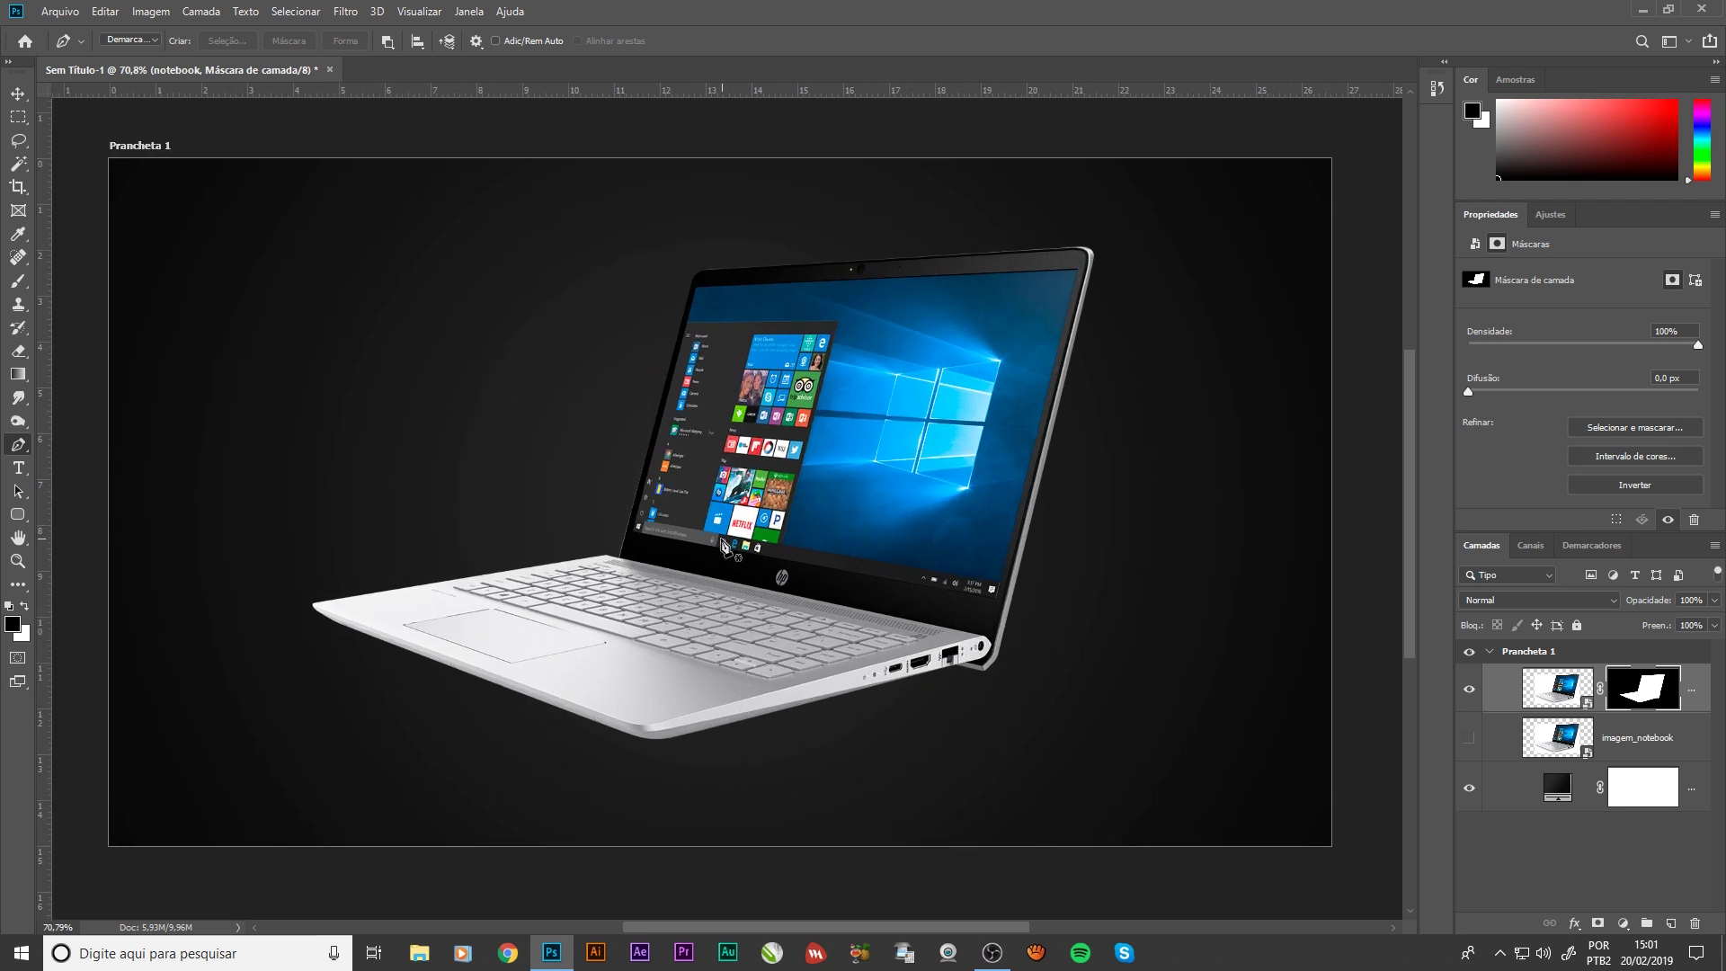
{"action": "scroll", "coordinate": [598, 667], "scroll_direction": "up", "scroll_amount": 1}
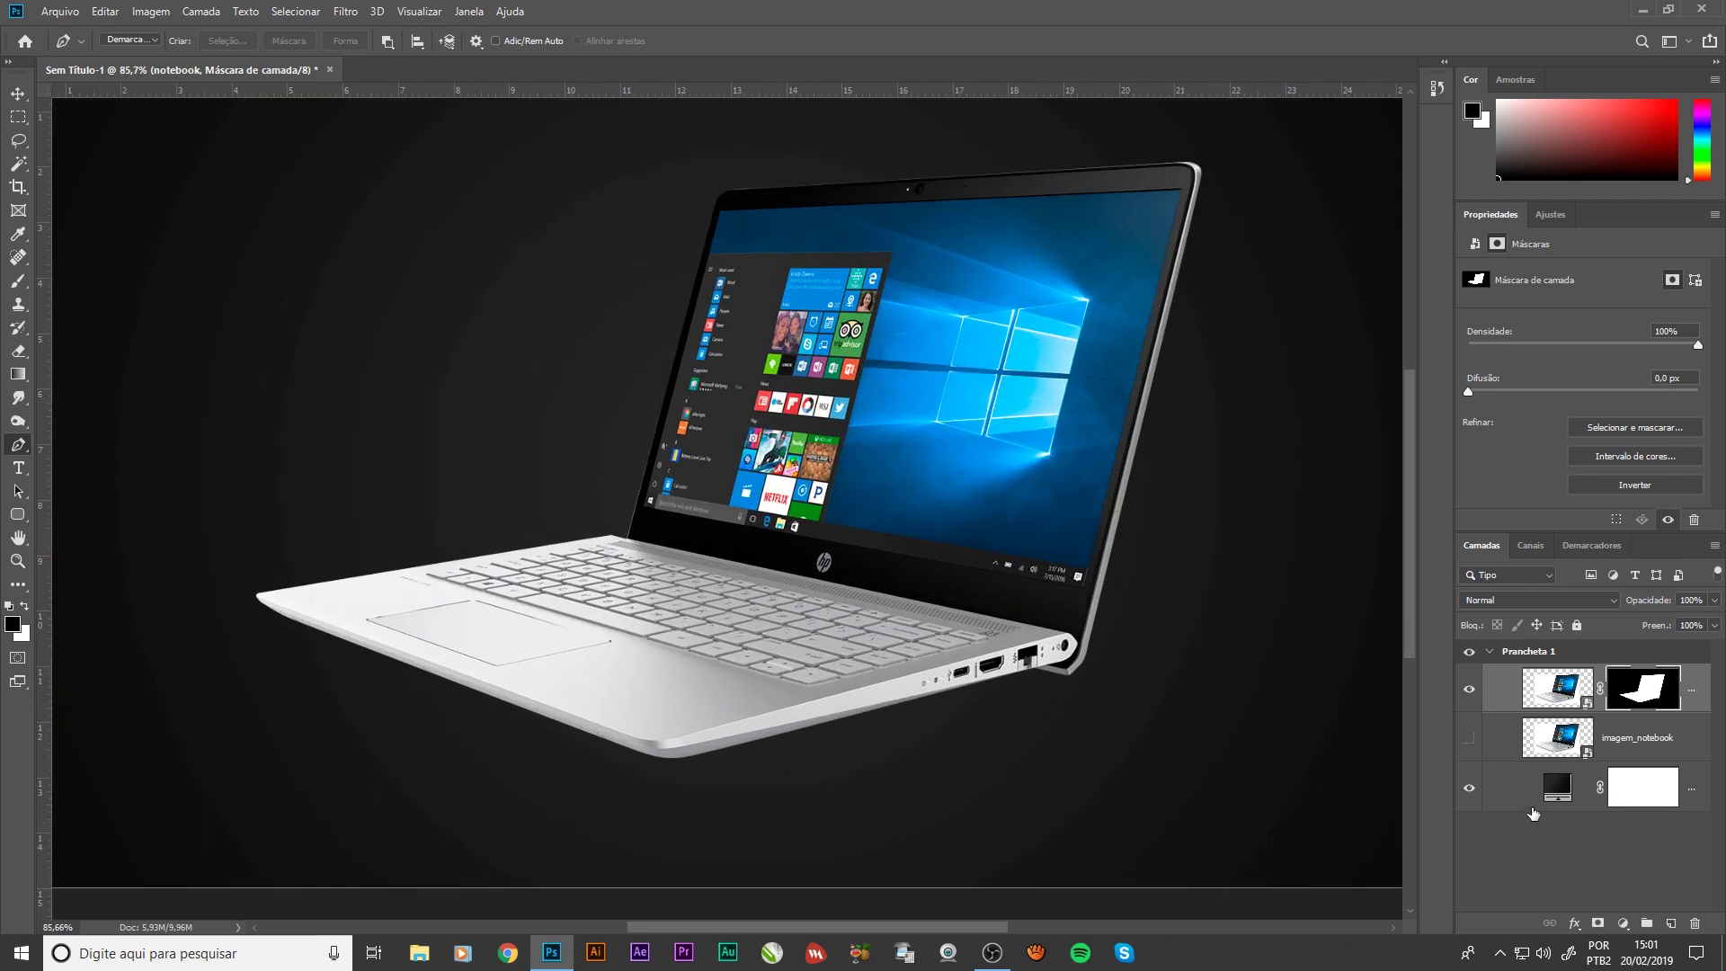
{"action": "left_click", "coordinate": [1469, 745]}
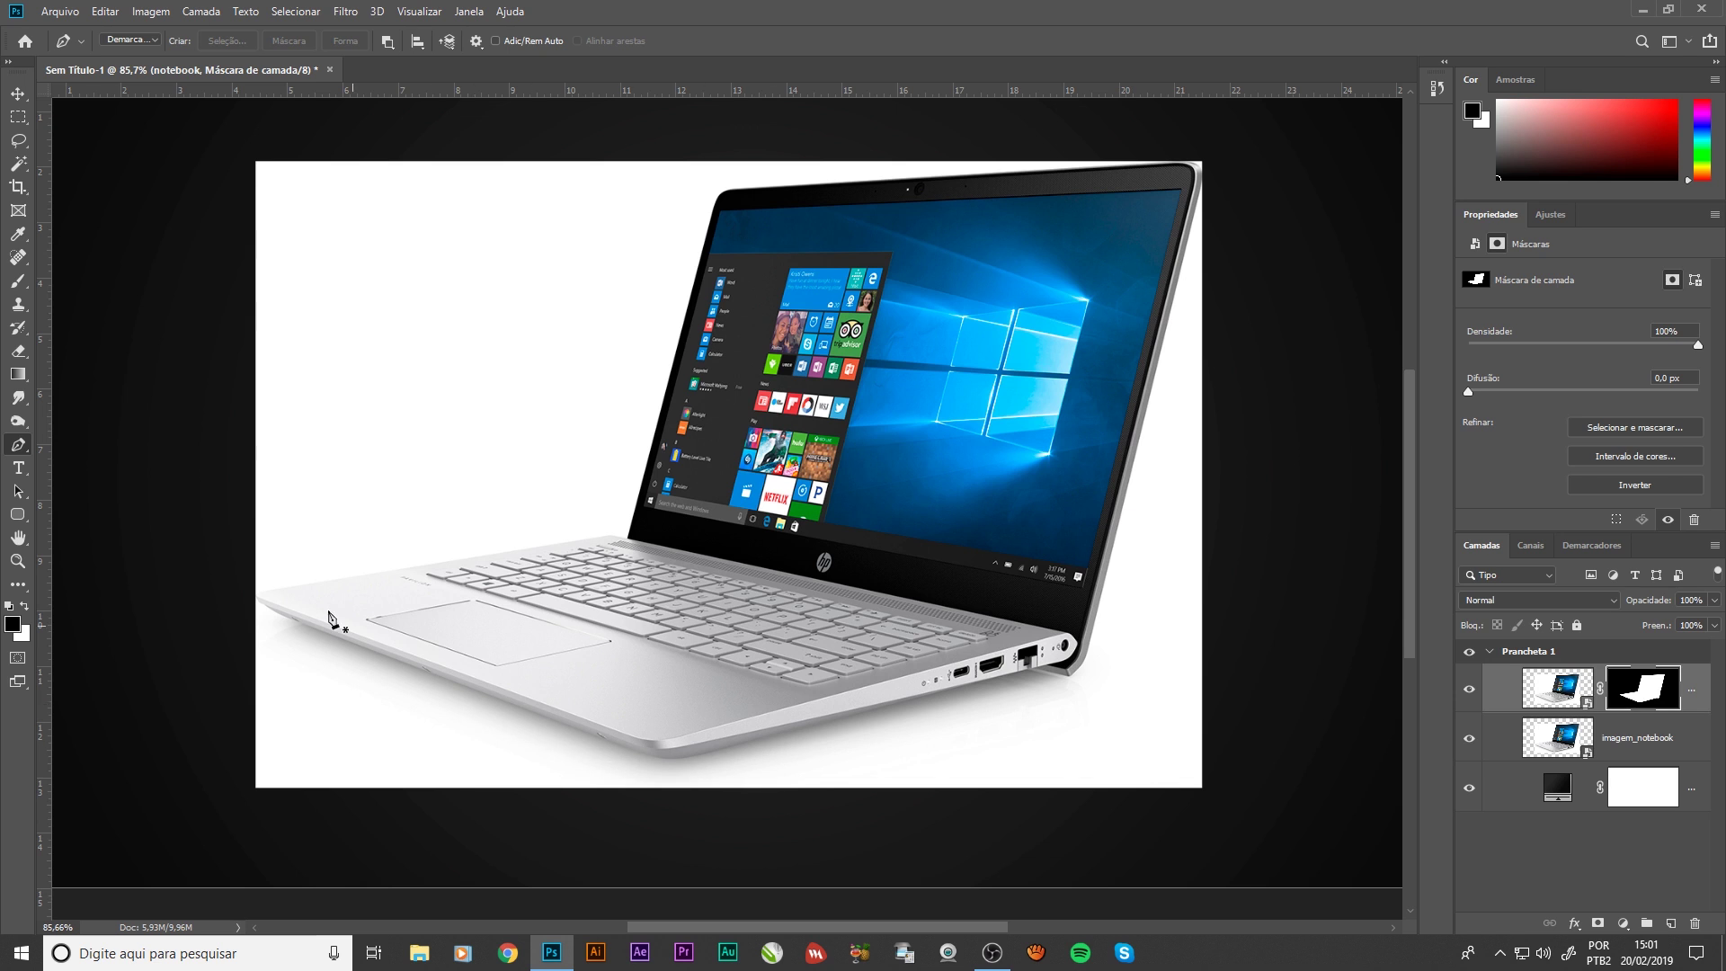
{"action": "left_click", "coordinate": [20, 96]}
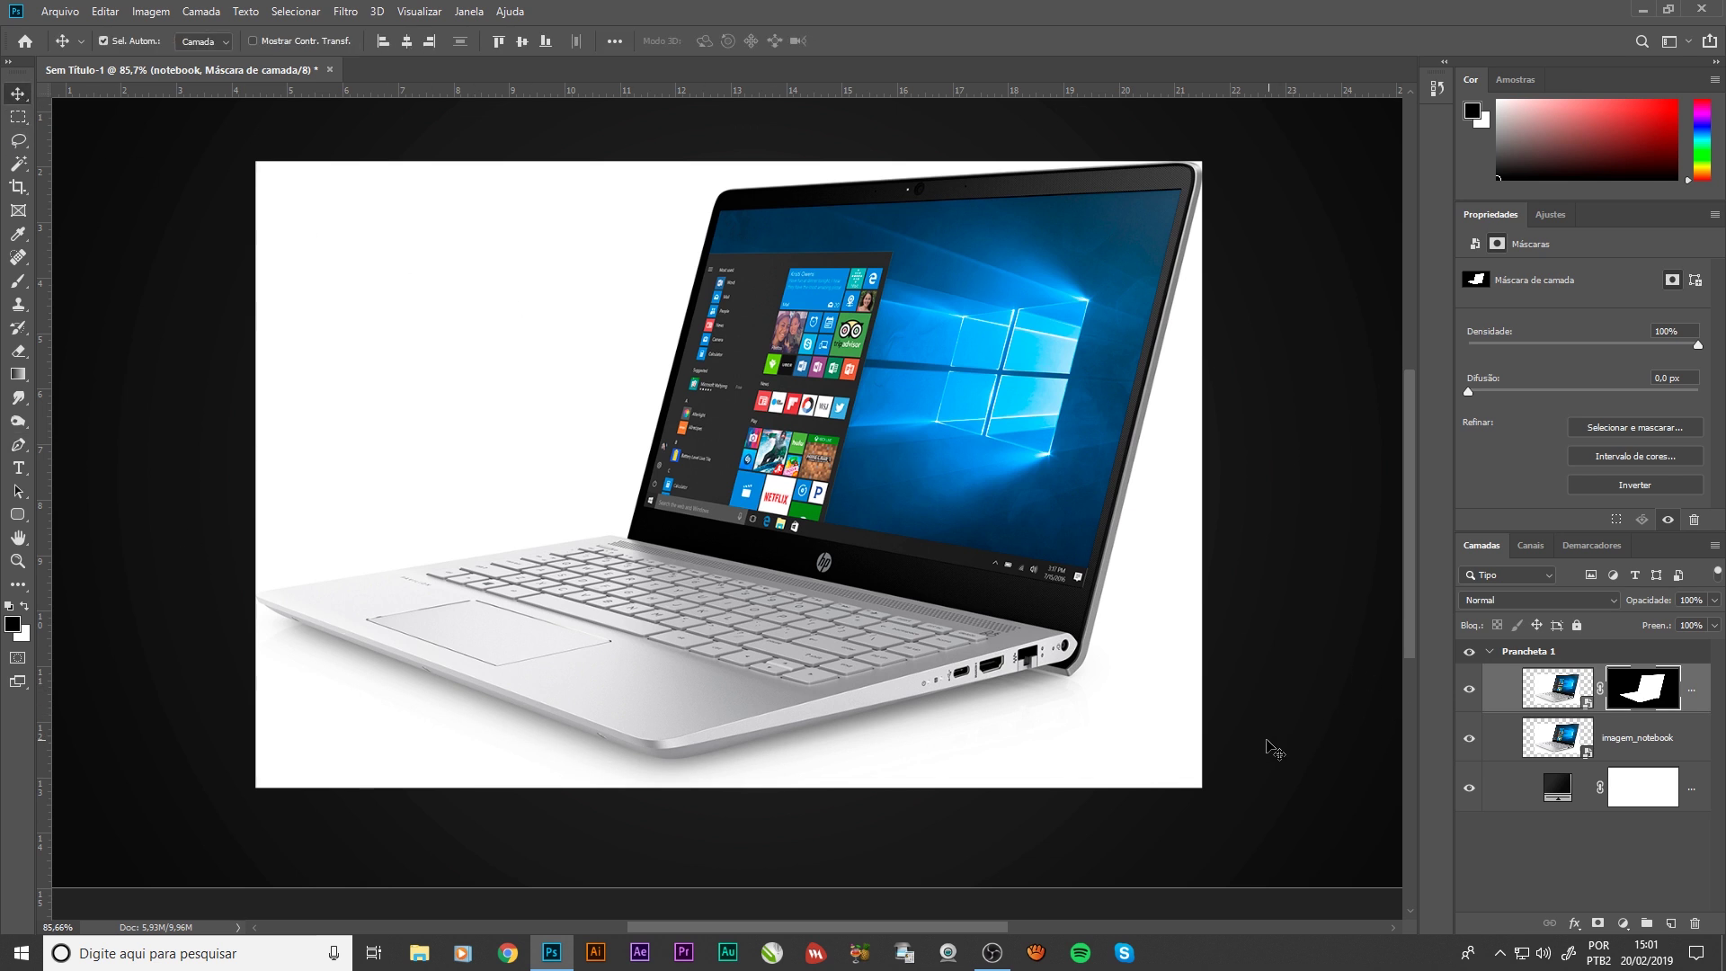
Set imagem_notebook's blend mode to Multiplicação, keeping the masked copy aligned above it
{"action": "left_click", "coordinate": [1608, 736]}
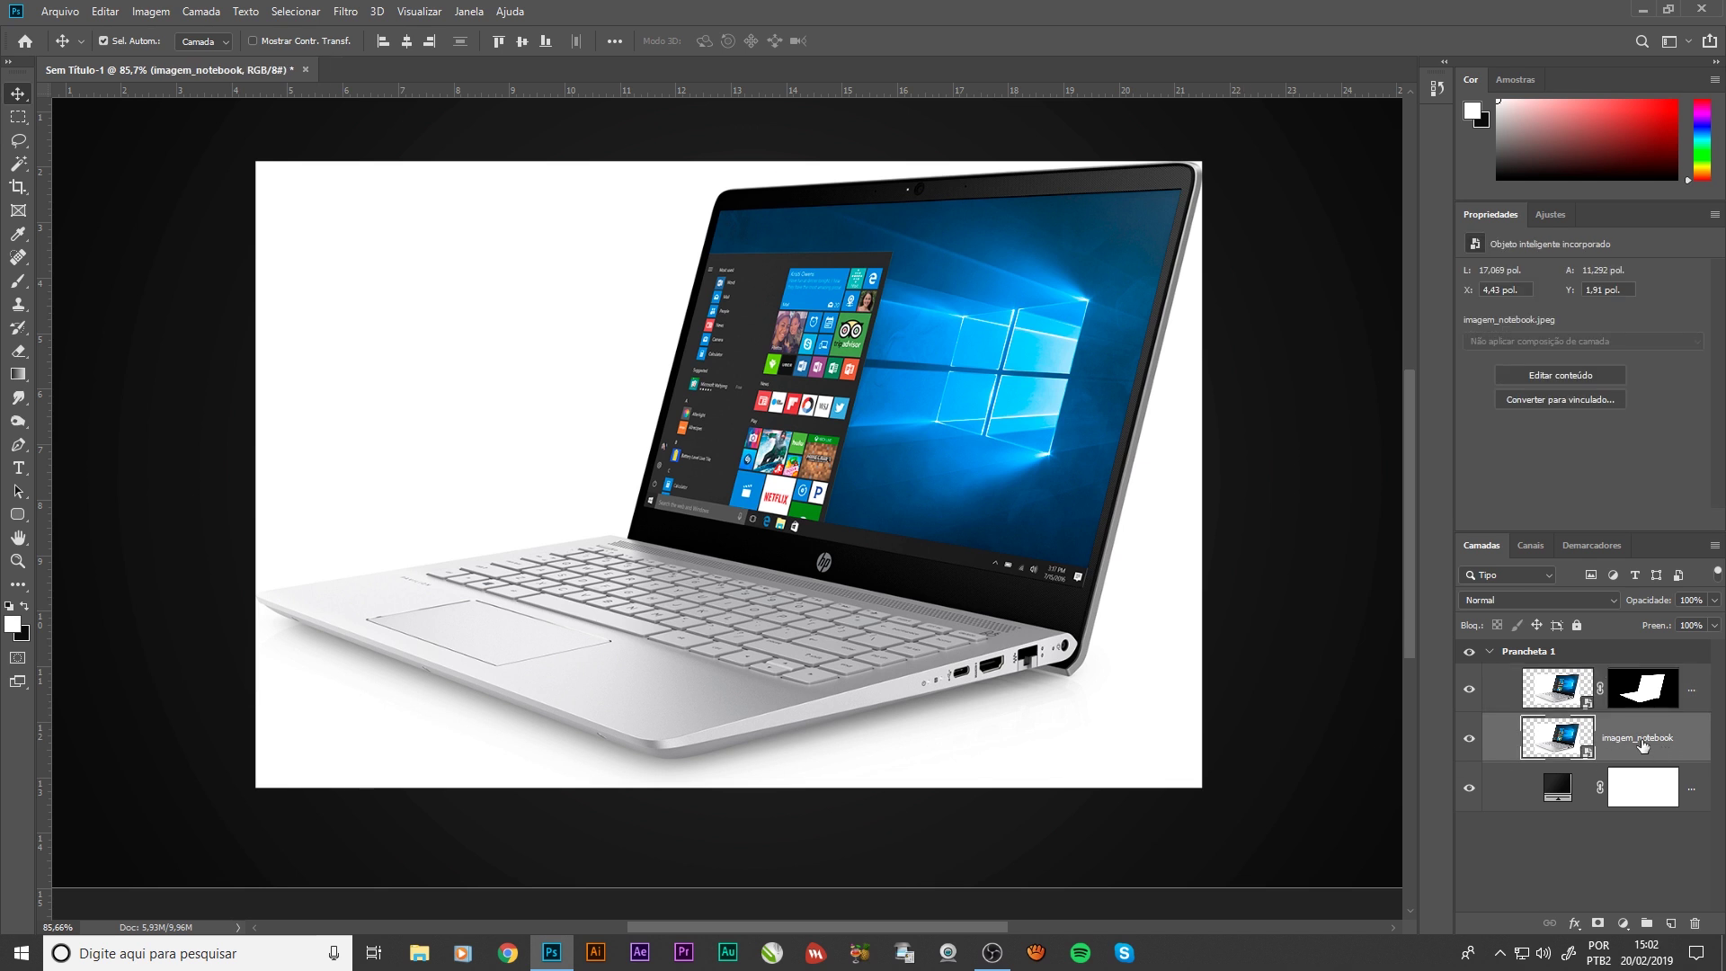
{"action": "left_click", "coordinate": [1593, 600]}
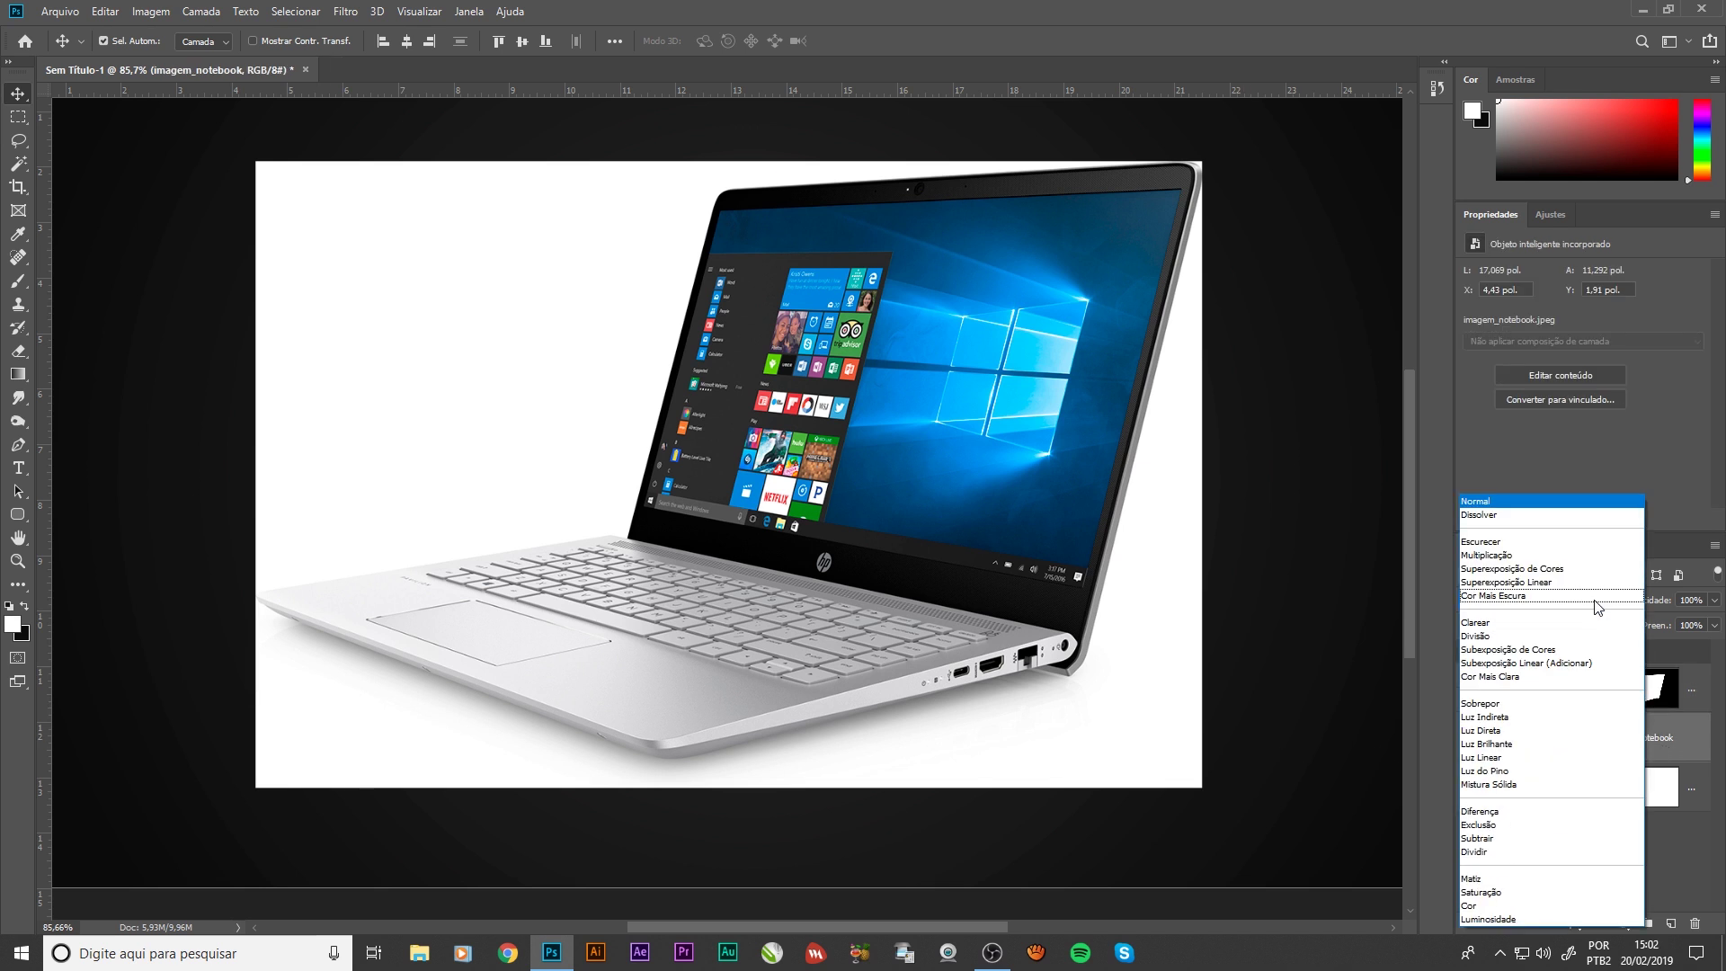
{"action": "left_click", "coordinate": [1560, 557]}
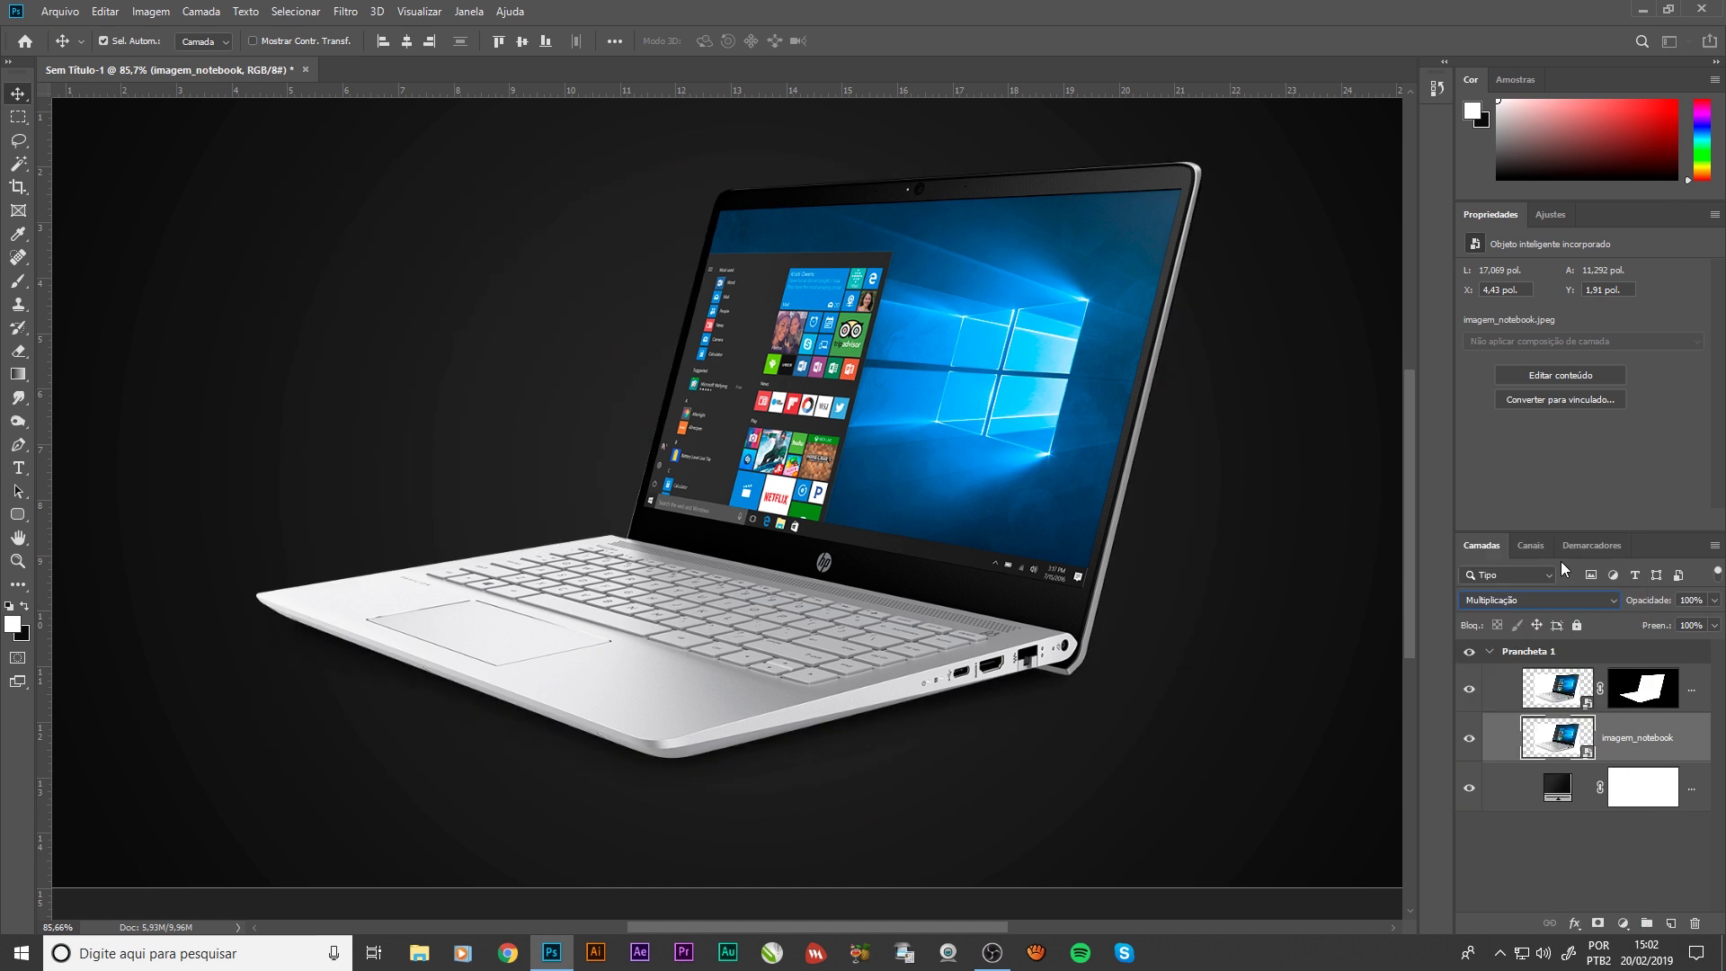
{"action": "left_click", "coordinate": [1469, 739]}
{"action": "left_click", "coordinate": [944, 384]}
{"action": "left_click_drag", "start_coordinate": [944, 383], "coordinate": [787, 658]}
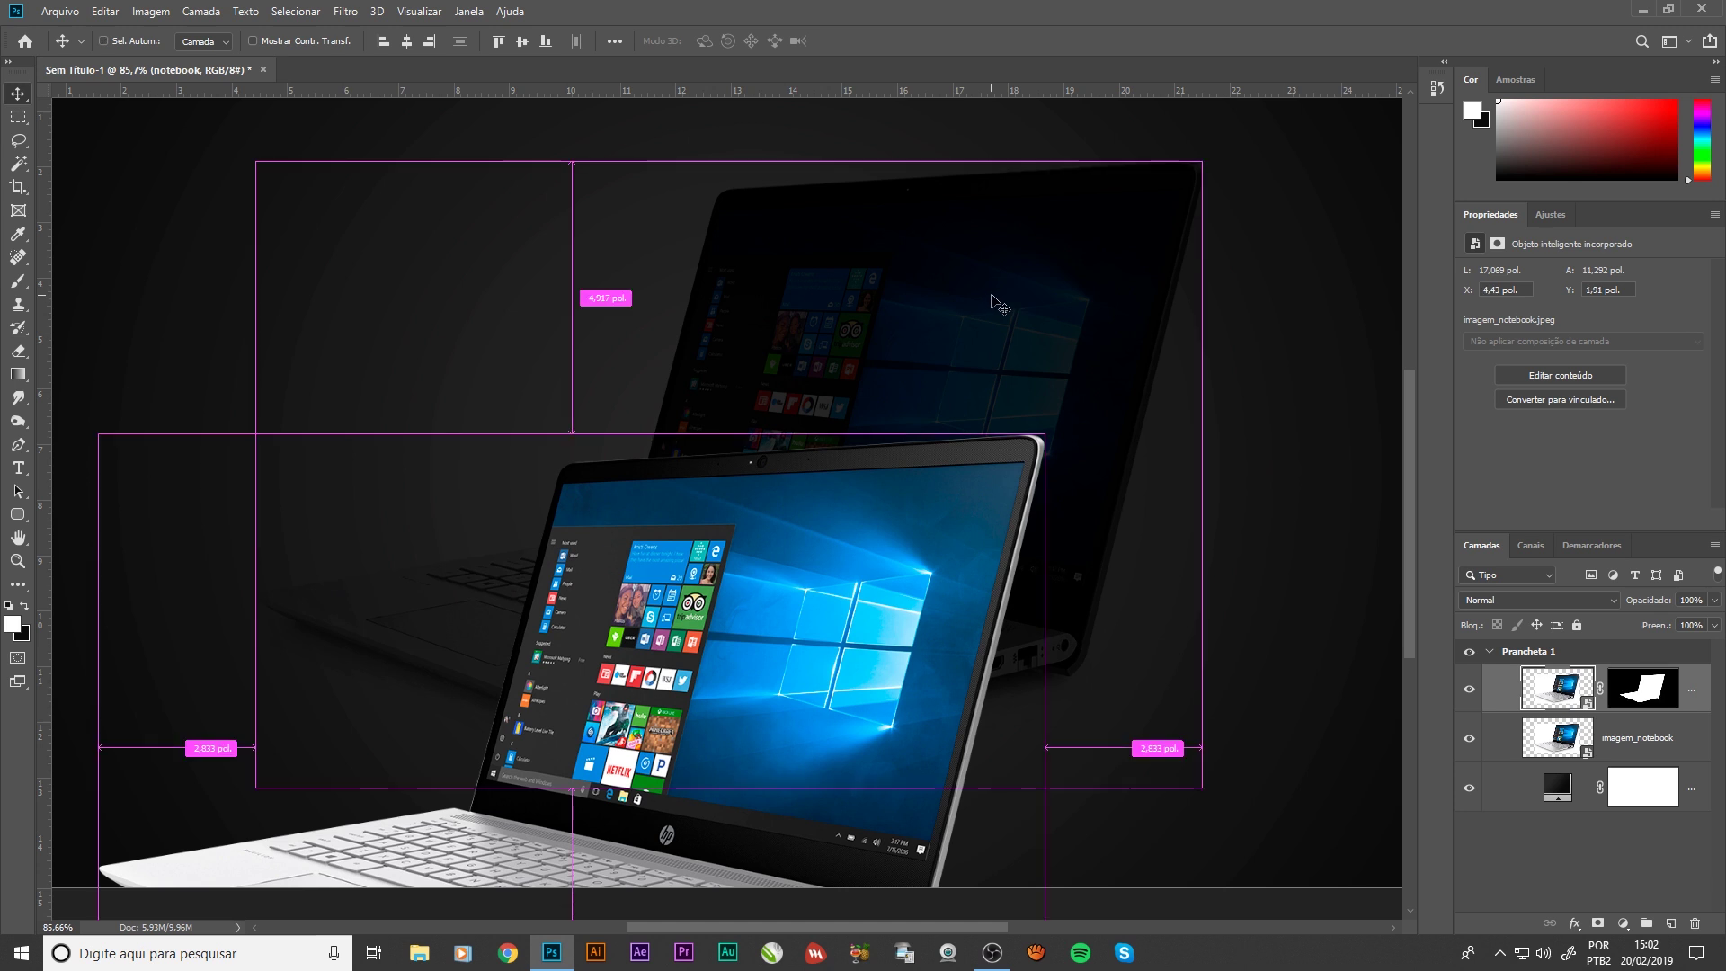
{"action": "key", "text": "ctrl+z"}
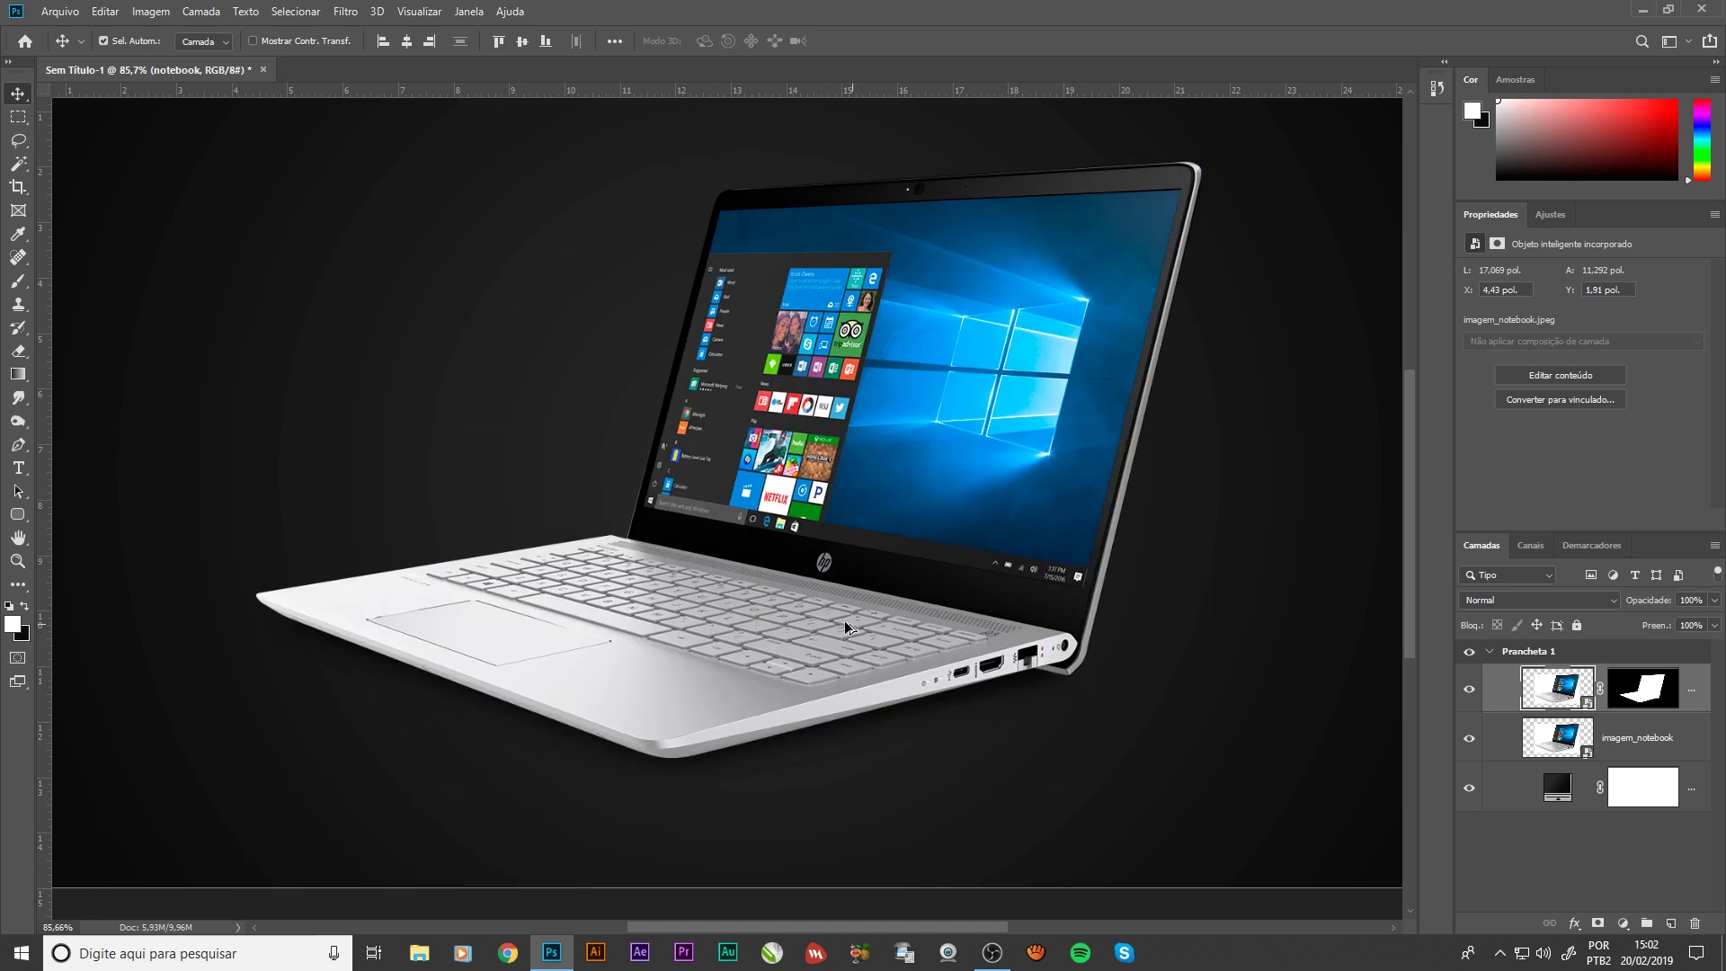
{"action": "scroll", "coordinate": [803, 615], "scroll_direction": "down", "scroll_amount": 2}
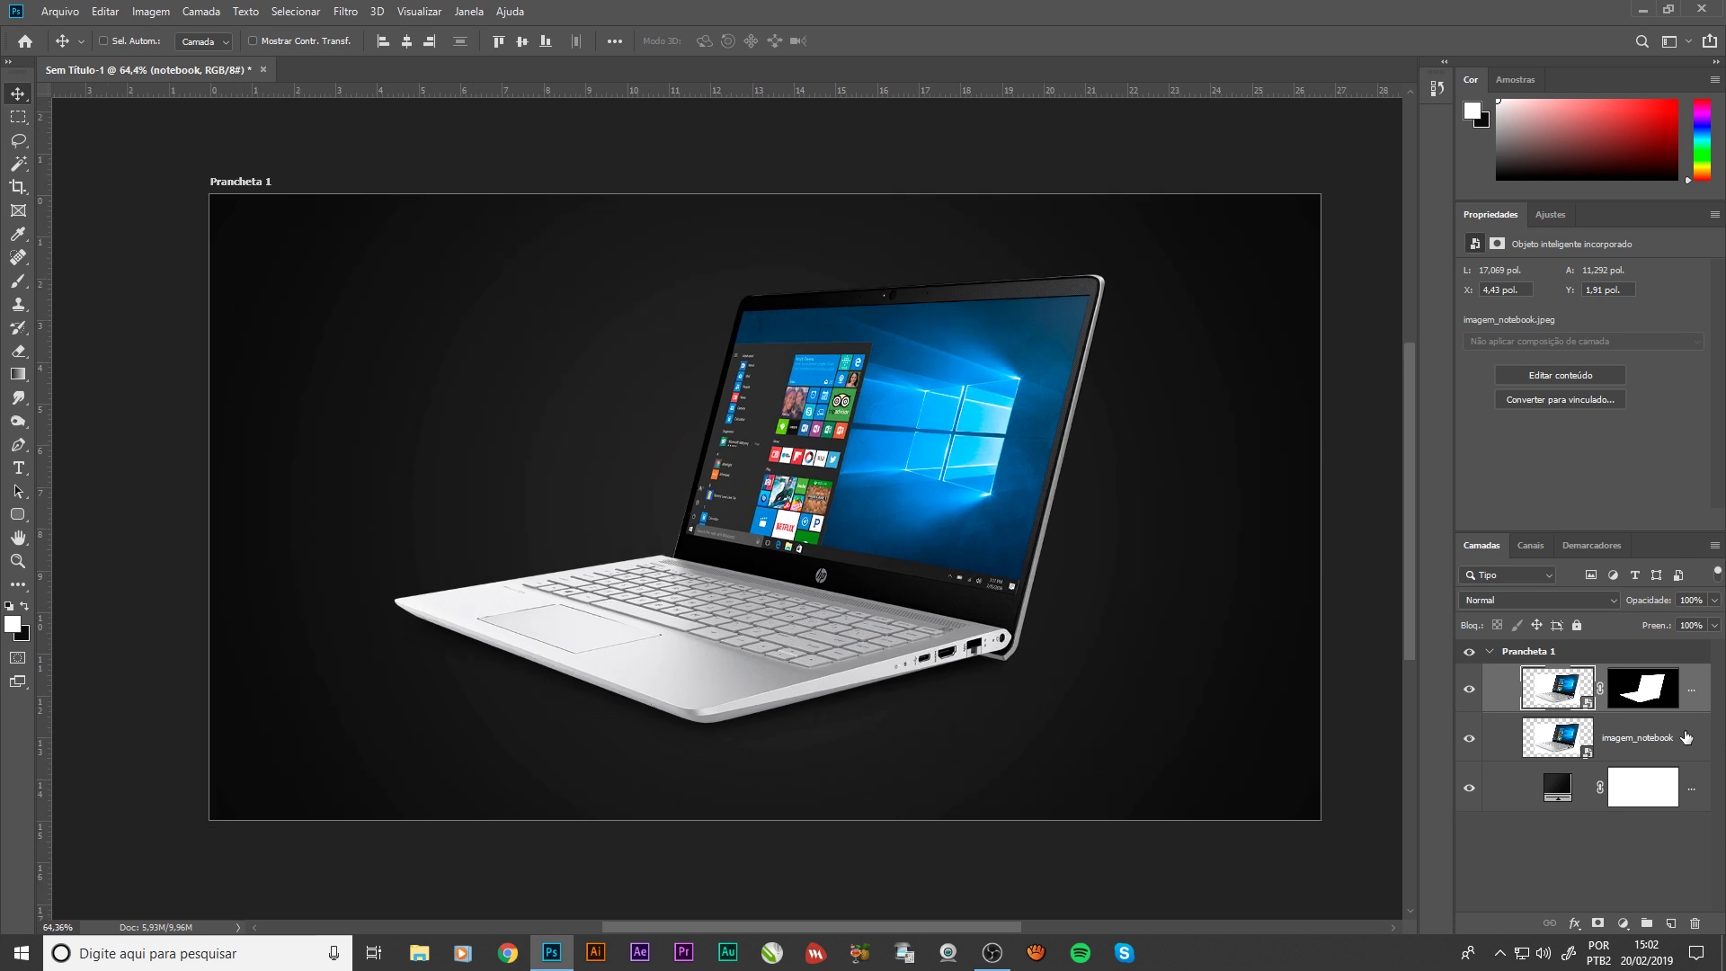
Rename the imagem_notebook layer to 'sombra'
{"action": "double_click", "coordinate": [1635, 738]}
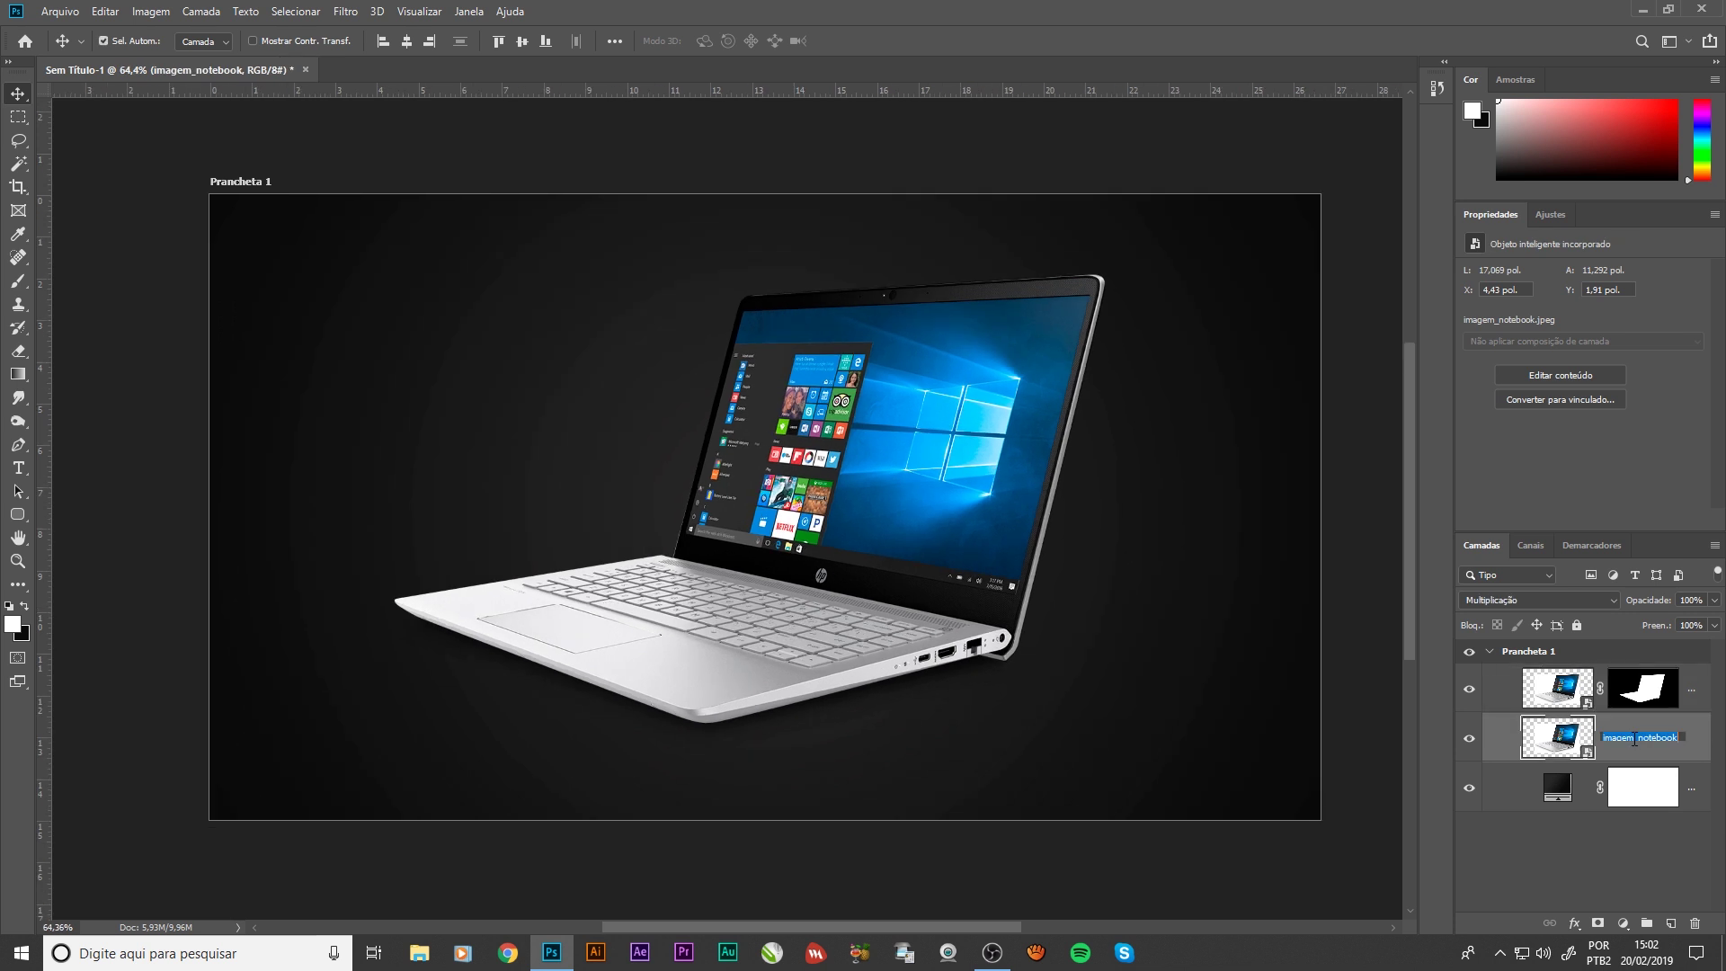
{"action": "type", "text": "sombra"}
{"action": "key", "text": "Return"}
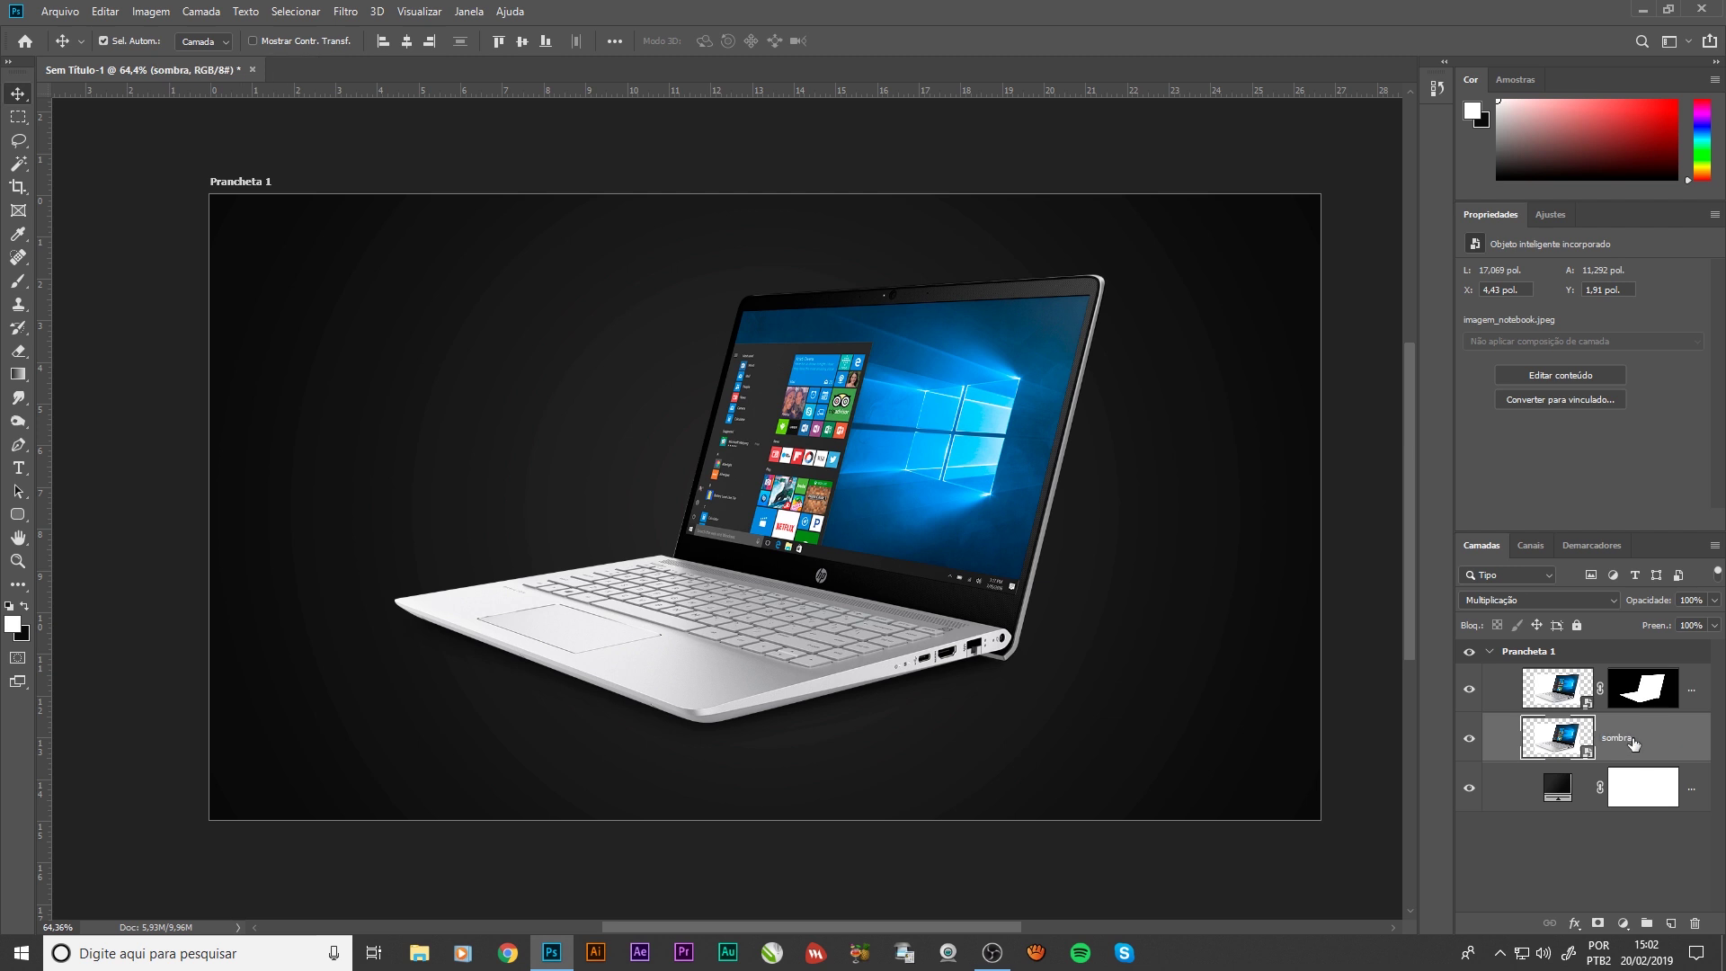
Group the notebook and sombra layers into a group named NOTEBOOK
{"action": "left_click", "coordinate": [1499, 688], "text": "shift"}
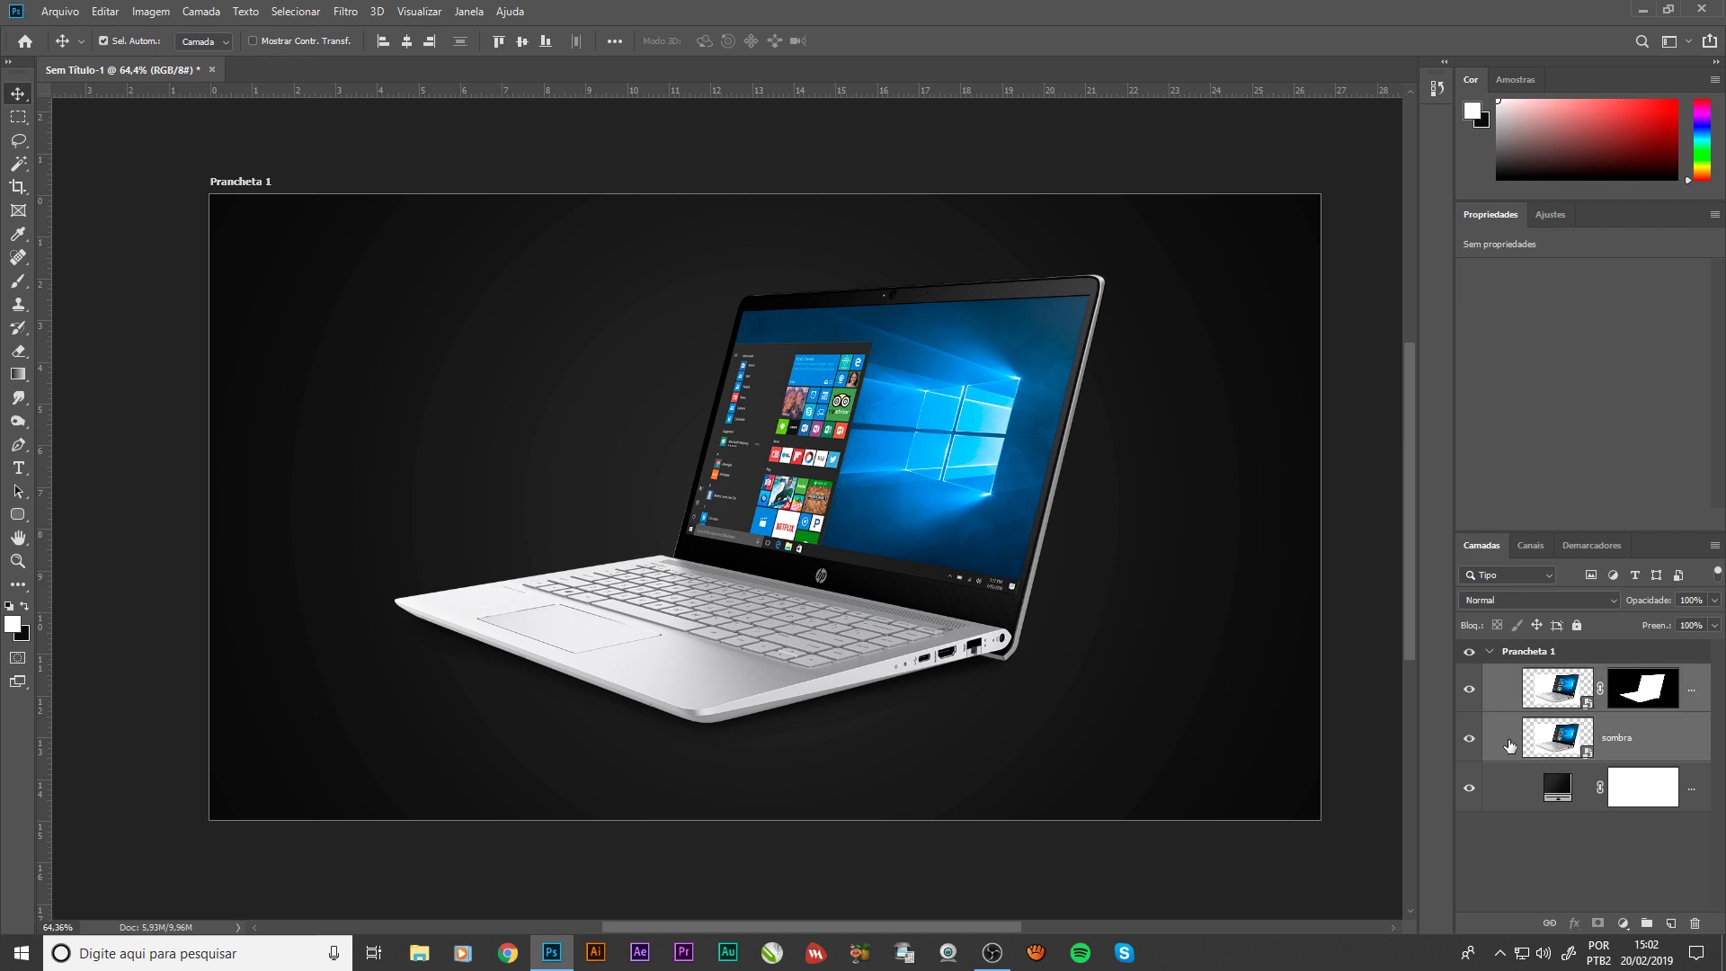
{"action": "left_click", "coordinate": [1510, 745]}
{"action": "left_click", "coordinate": [1505, 692], "text": "shift"}
{"action": "key", "text": "ctrl+g"}
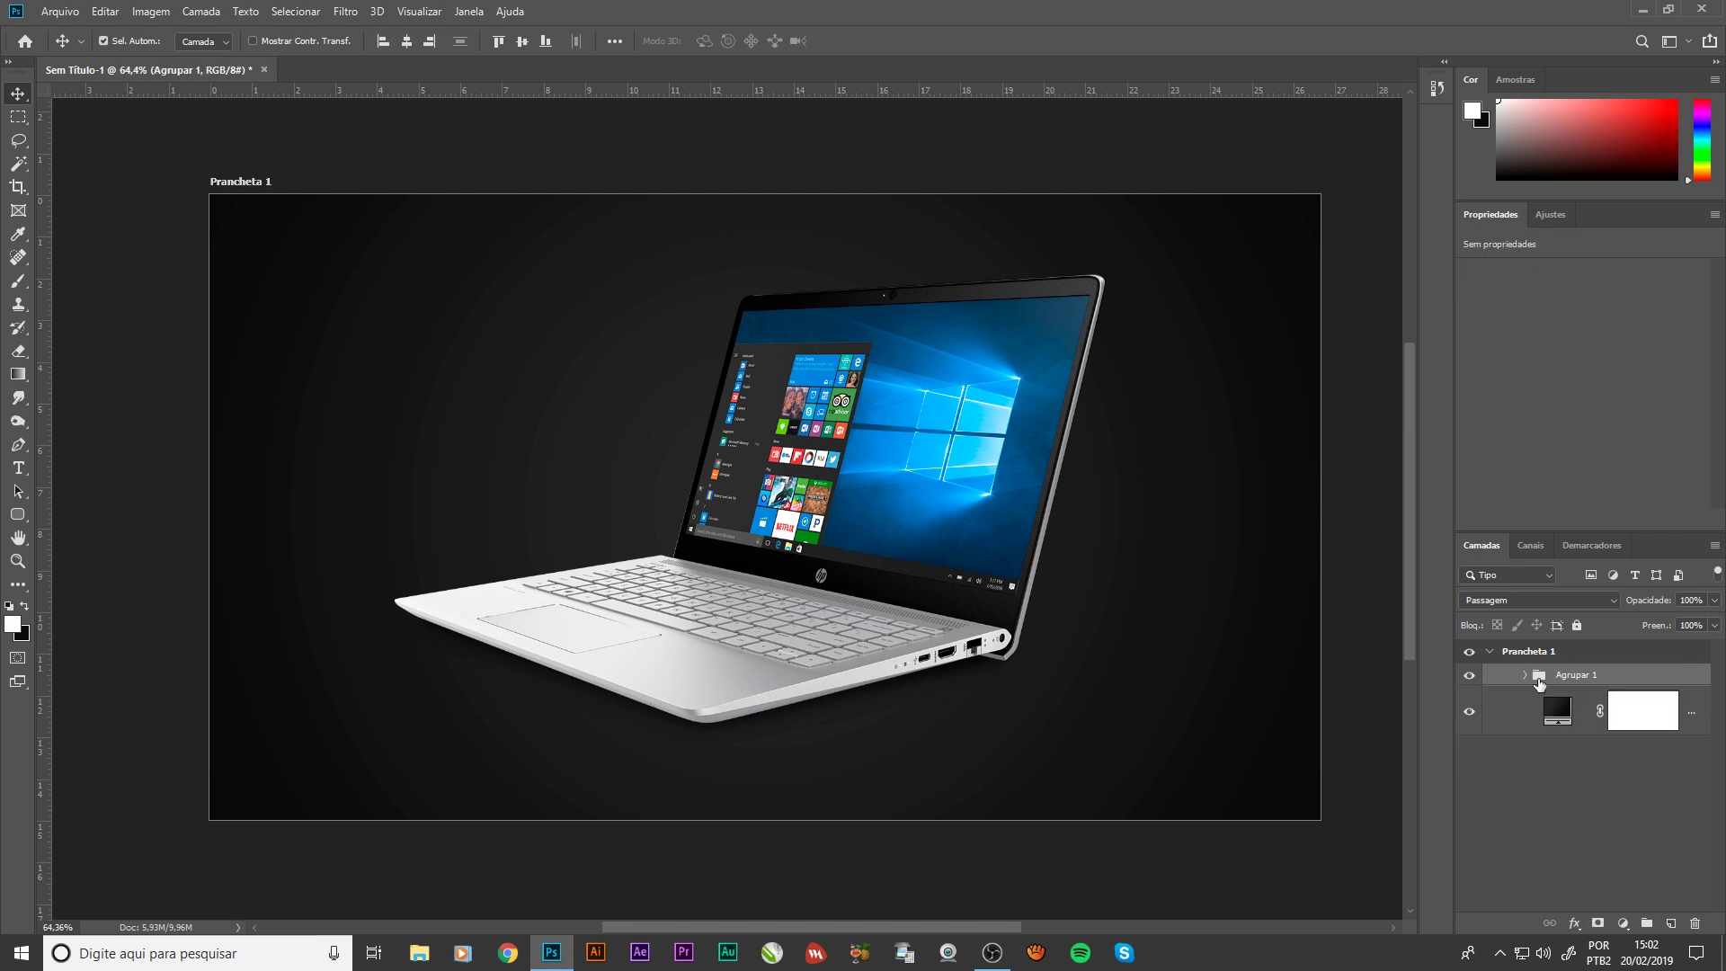
{"action": "double_click", "coordinate": [1586, 672]}
{"action": "type", "text": "no"}
{"action": "type", "text": "OTEBOOK"}
{"action": "key", "text": "Return"}
Put the gradient fill layer into its own group named BG
{"action": "left_click", "coordinate": [1532, 712]}
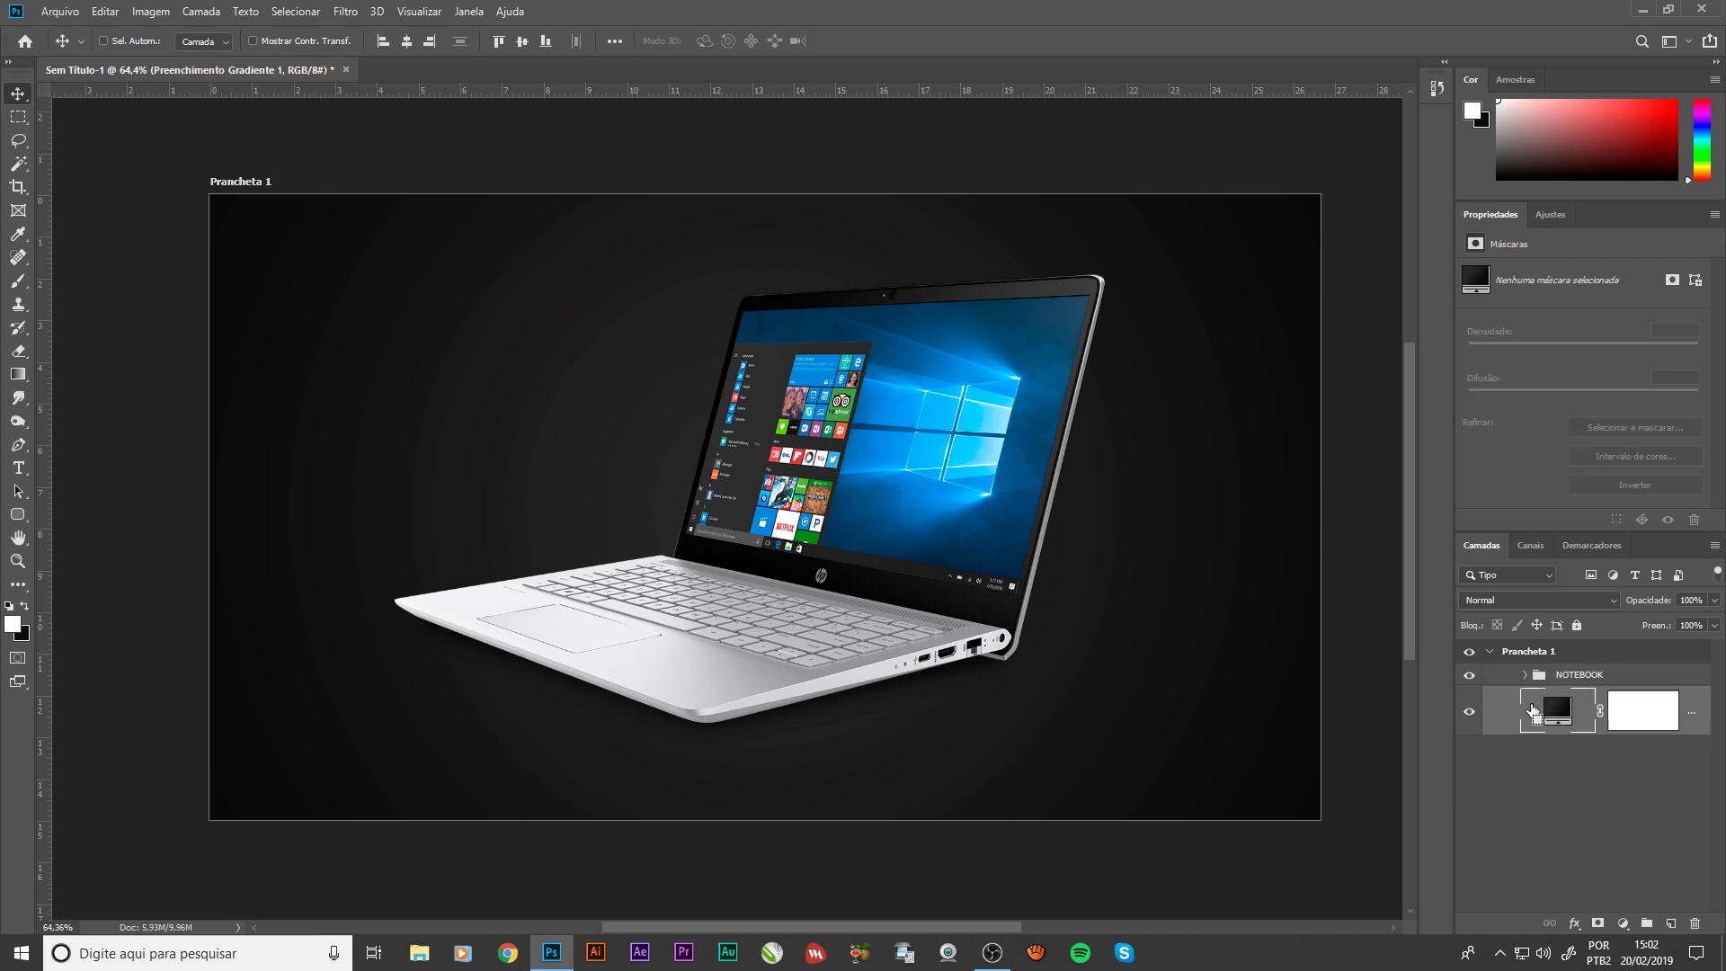
{"action": "key", "text": "ctrl+g"}
{"action": "double_click", "coordinate": [1567, 698]}
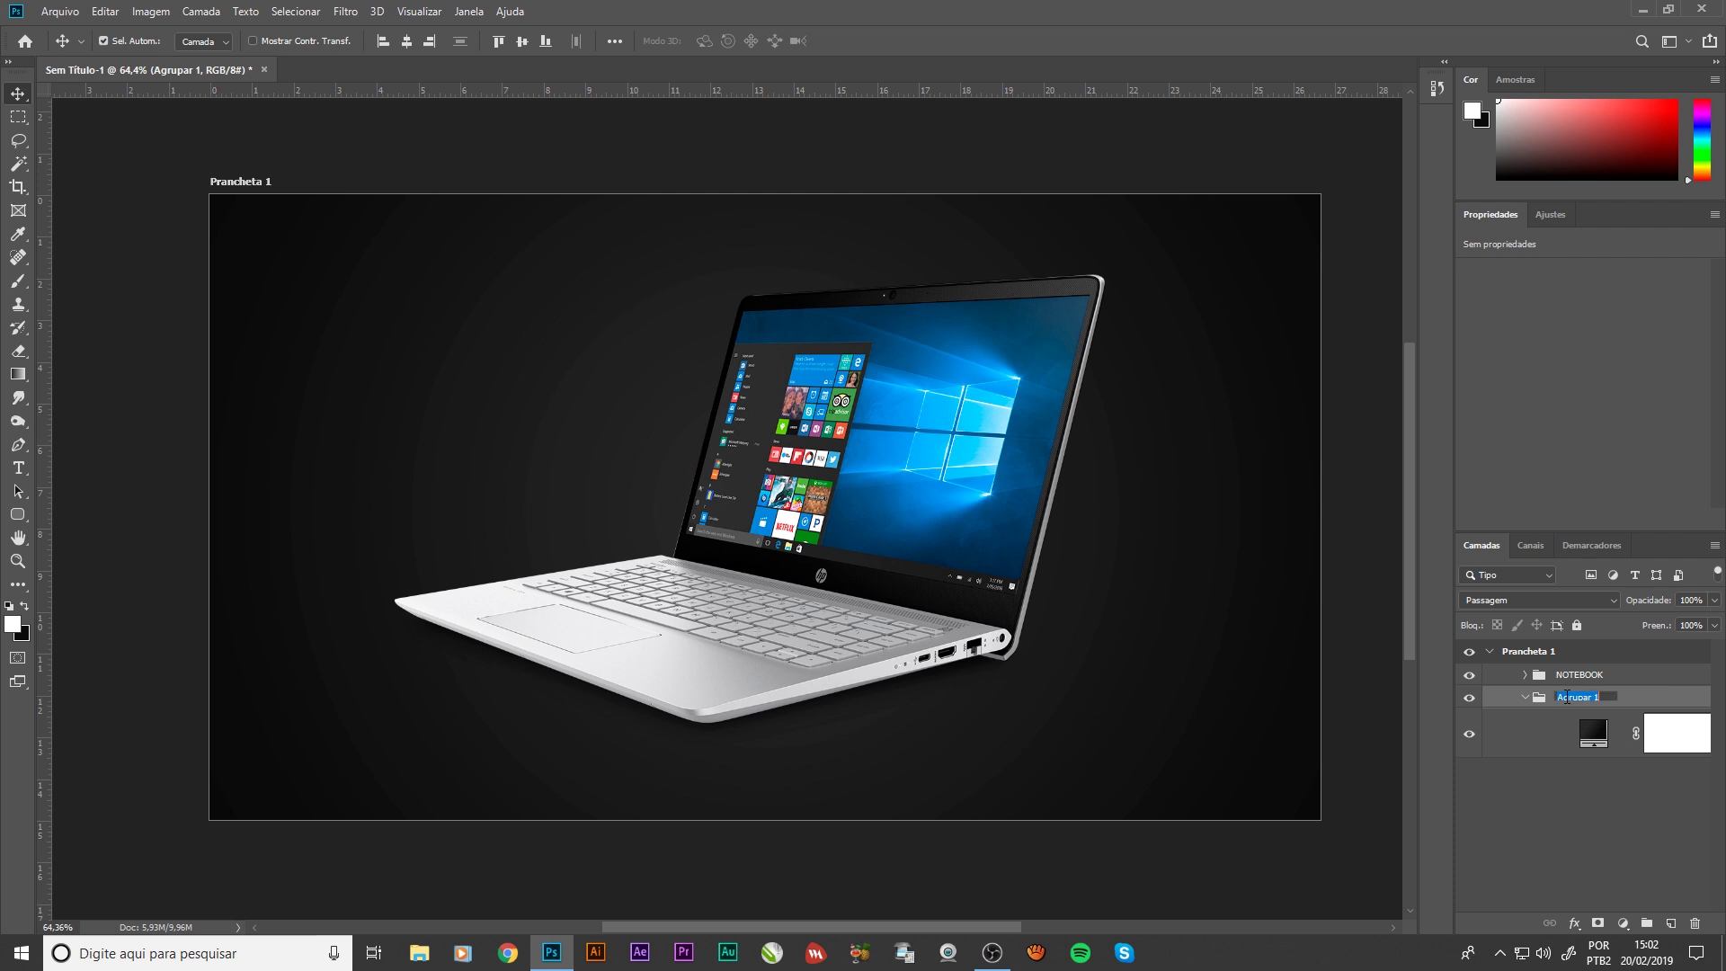
{"action": "type", "text": "BG"}
{"action": "left_click", "coordinate": [1526, 698]}
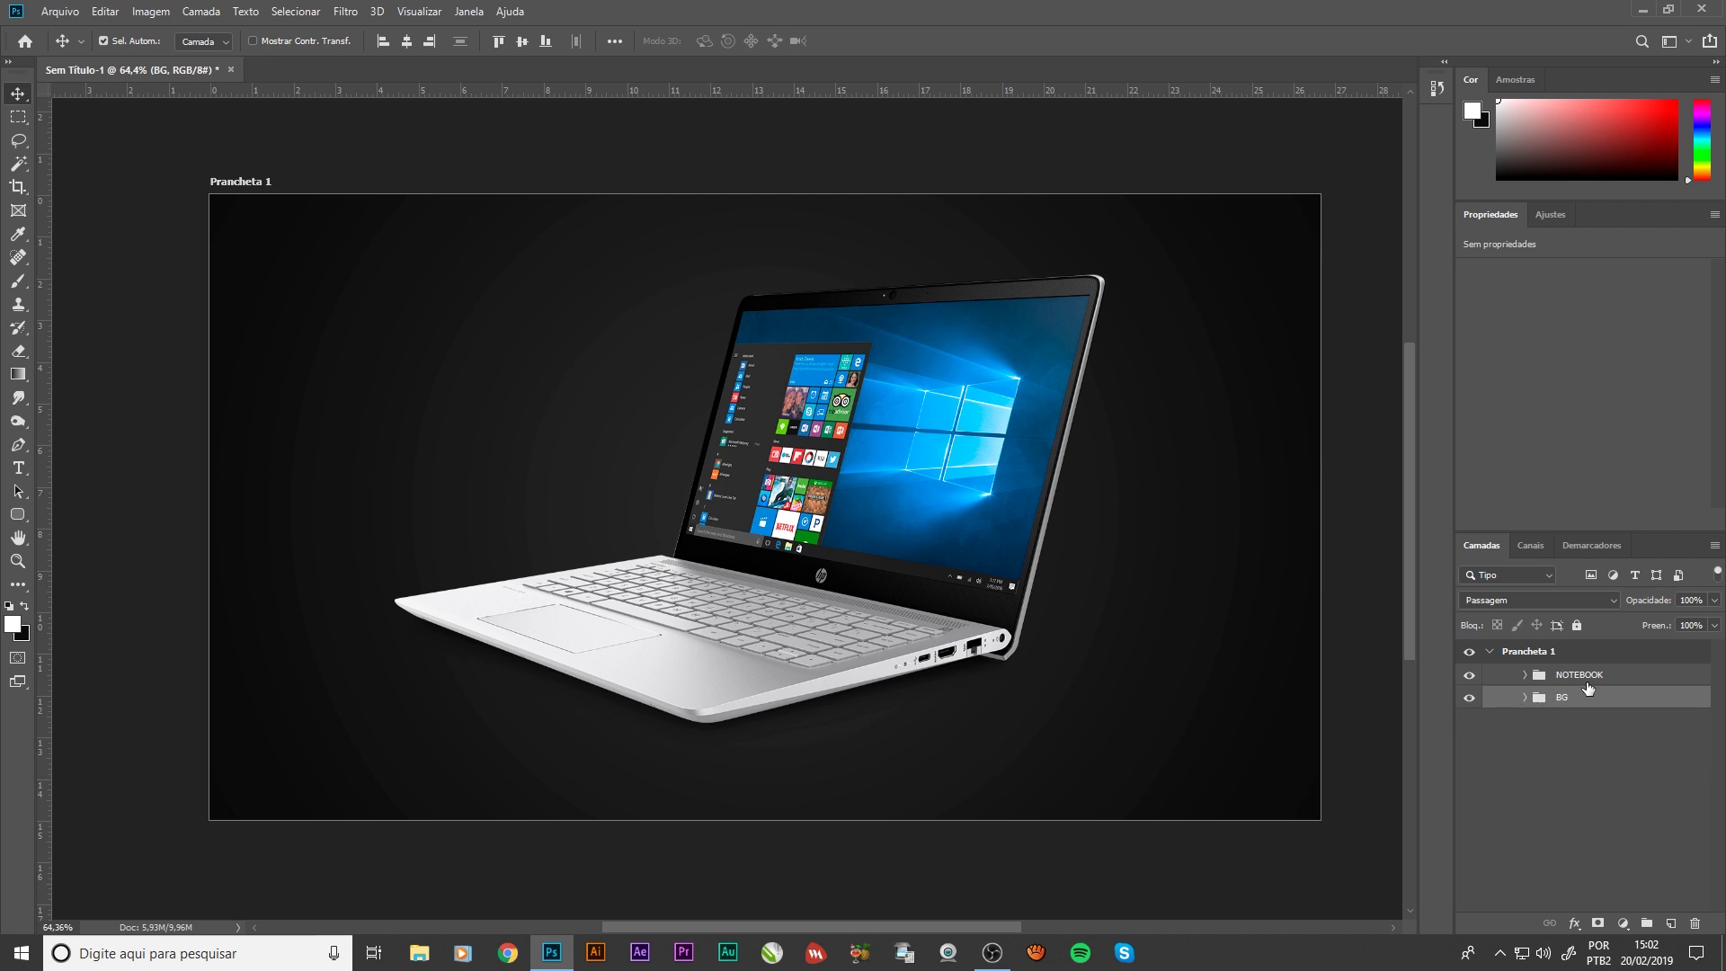
{"action": "left_click", "coordinate": [1605, 676]}
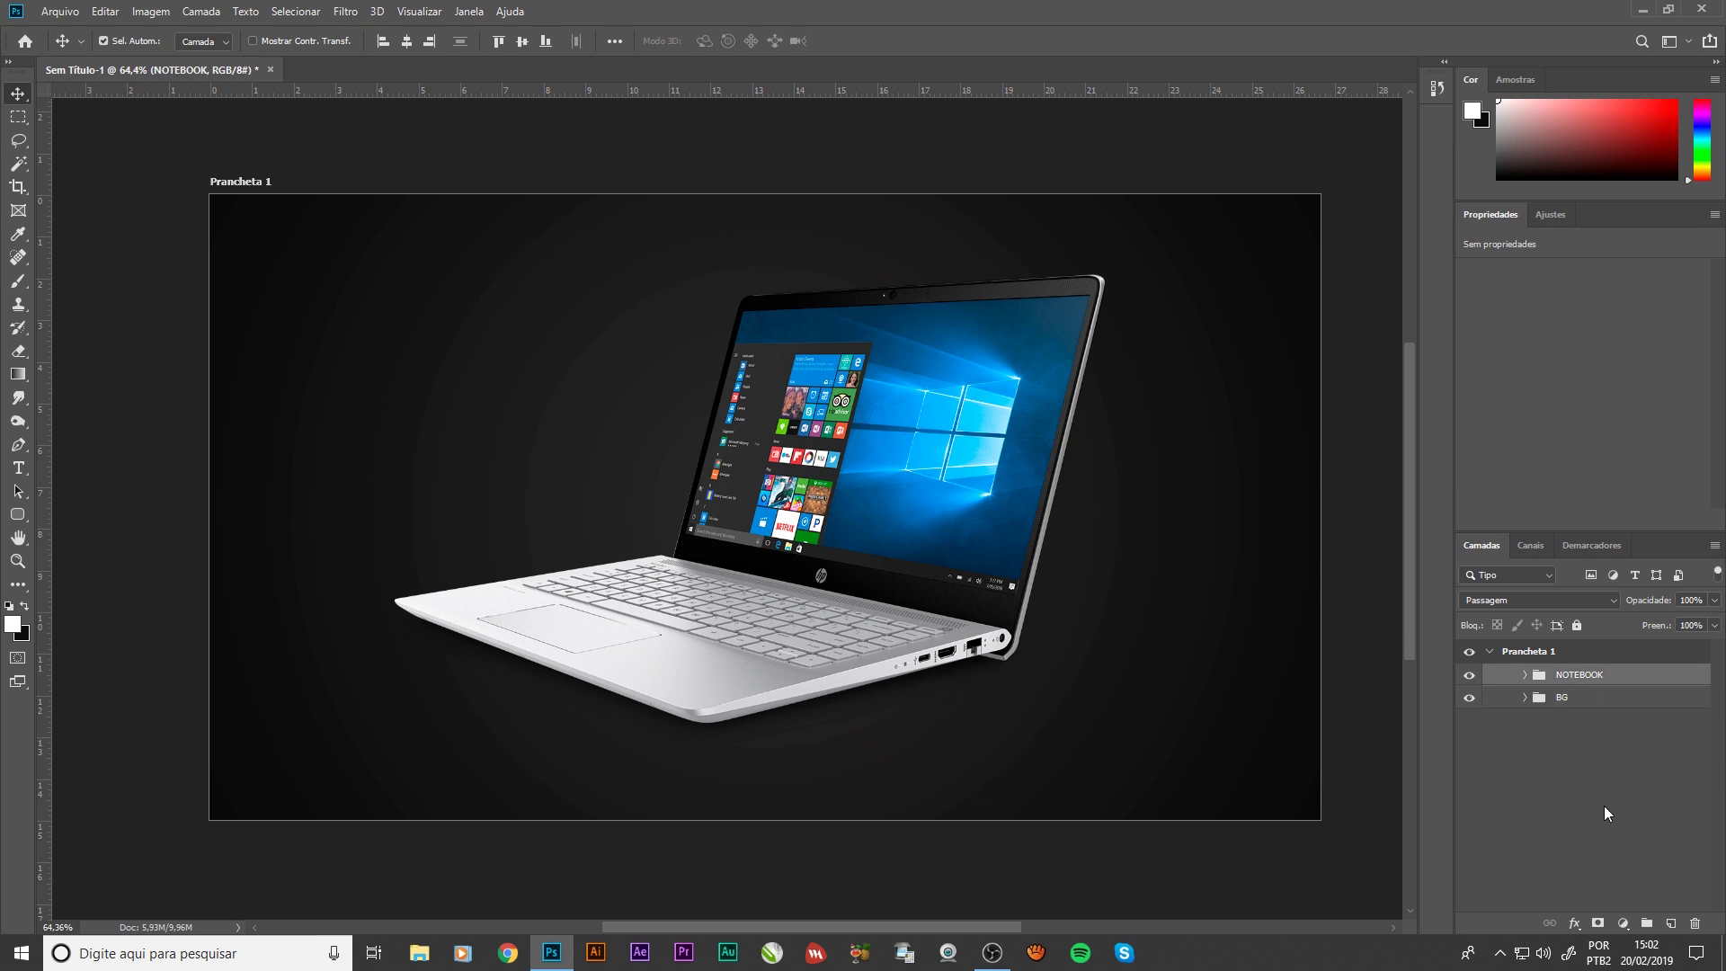
{"action": "key", "text": "ctrl+plus"}
{"action": "key", "text": "ctrl+plus"}
Pan and zoom around the laptop screen, then pick the Rectangle Tool
{"action": "left_click_drag", "start_coordinate": [717, 351], "coordinate": [655, 344]}
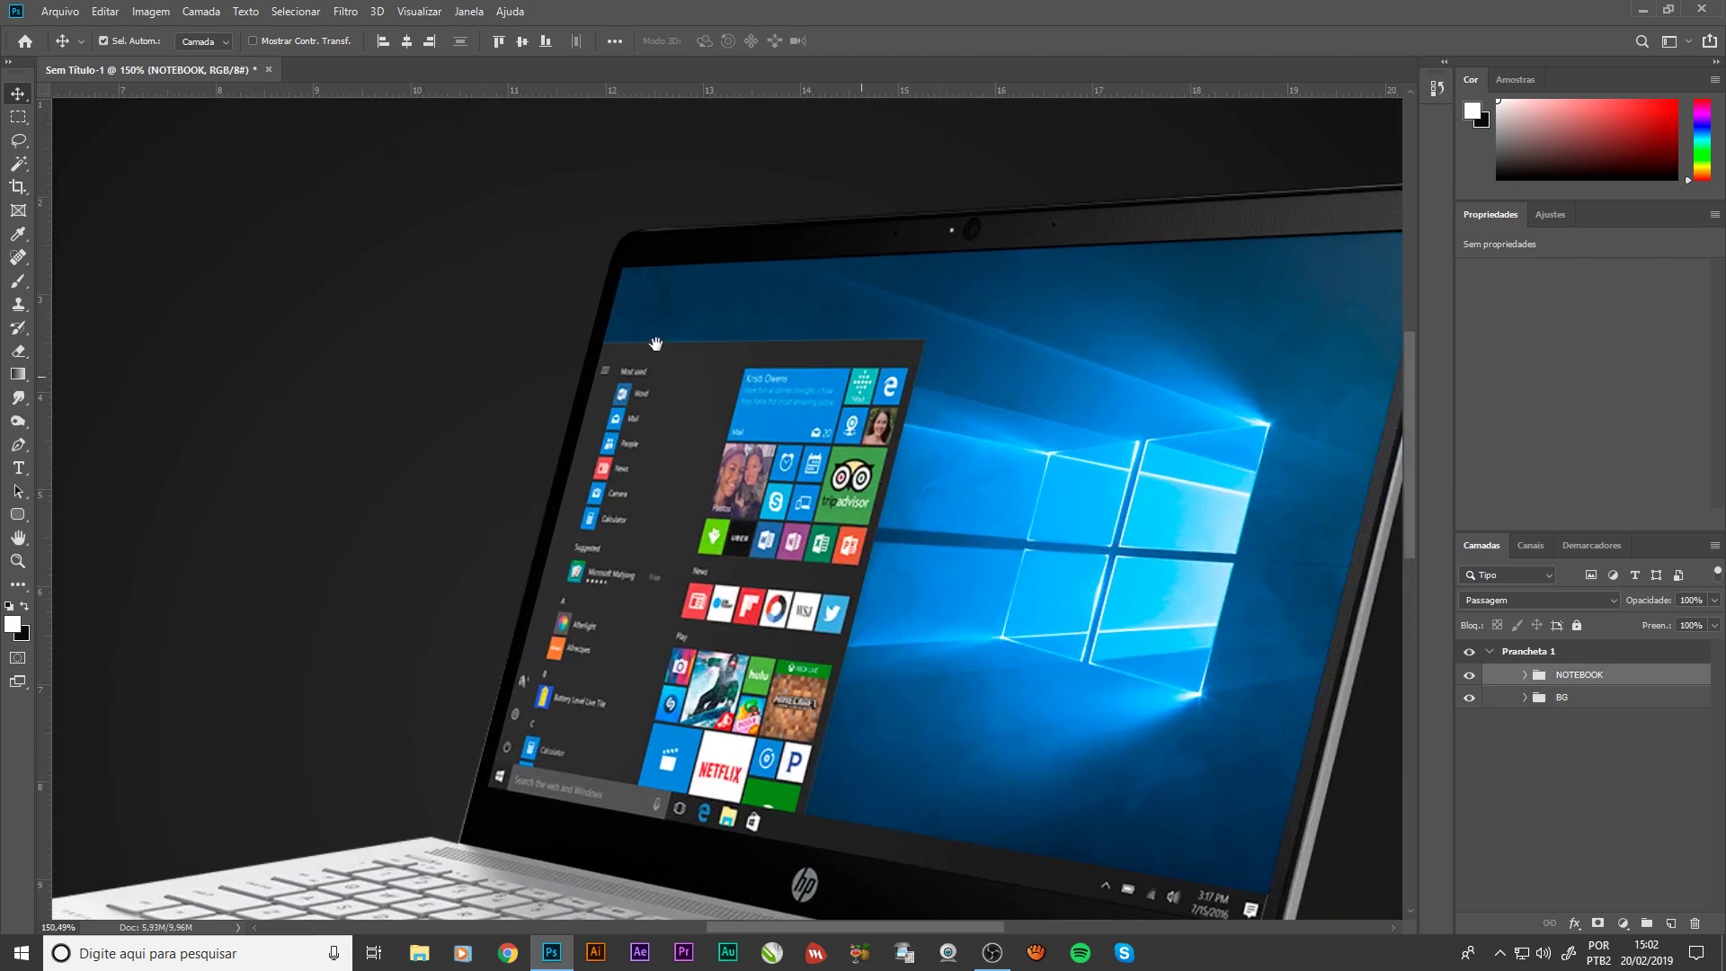
{"action": "scroll", "coordinate": [656, 344], "scroll_direction": "down", "scroll_amount": 2}
{"action": "scroll", "coordinate": [551, 336], "scroll_direction": "down", "scroll_amount": 2}
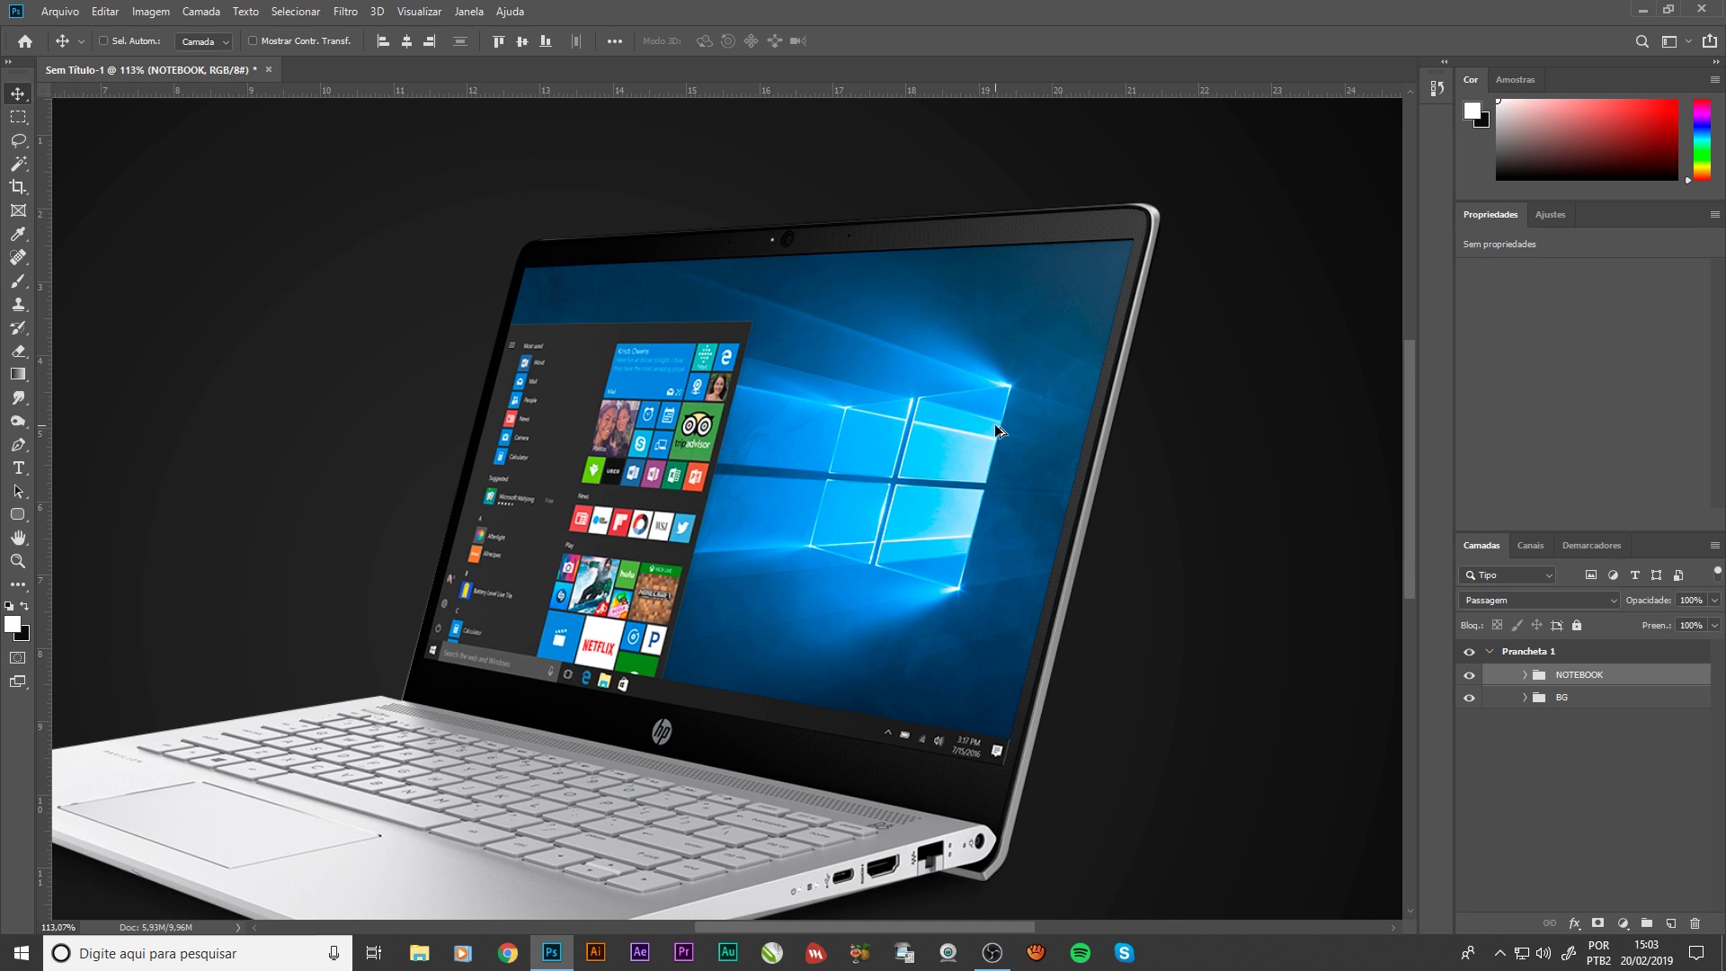
{"action": "scroll", "coordinate": [1000, 435], "scroll_direction": "down", "scroll_amount": 3}
{"action": "scroll", "coordinate": [1001, 435], "scroll_direction": "down", "scroll_amount": 1}
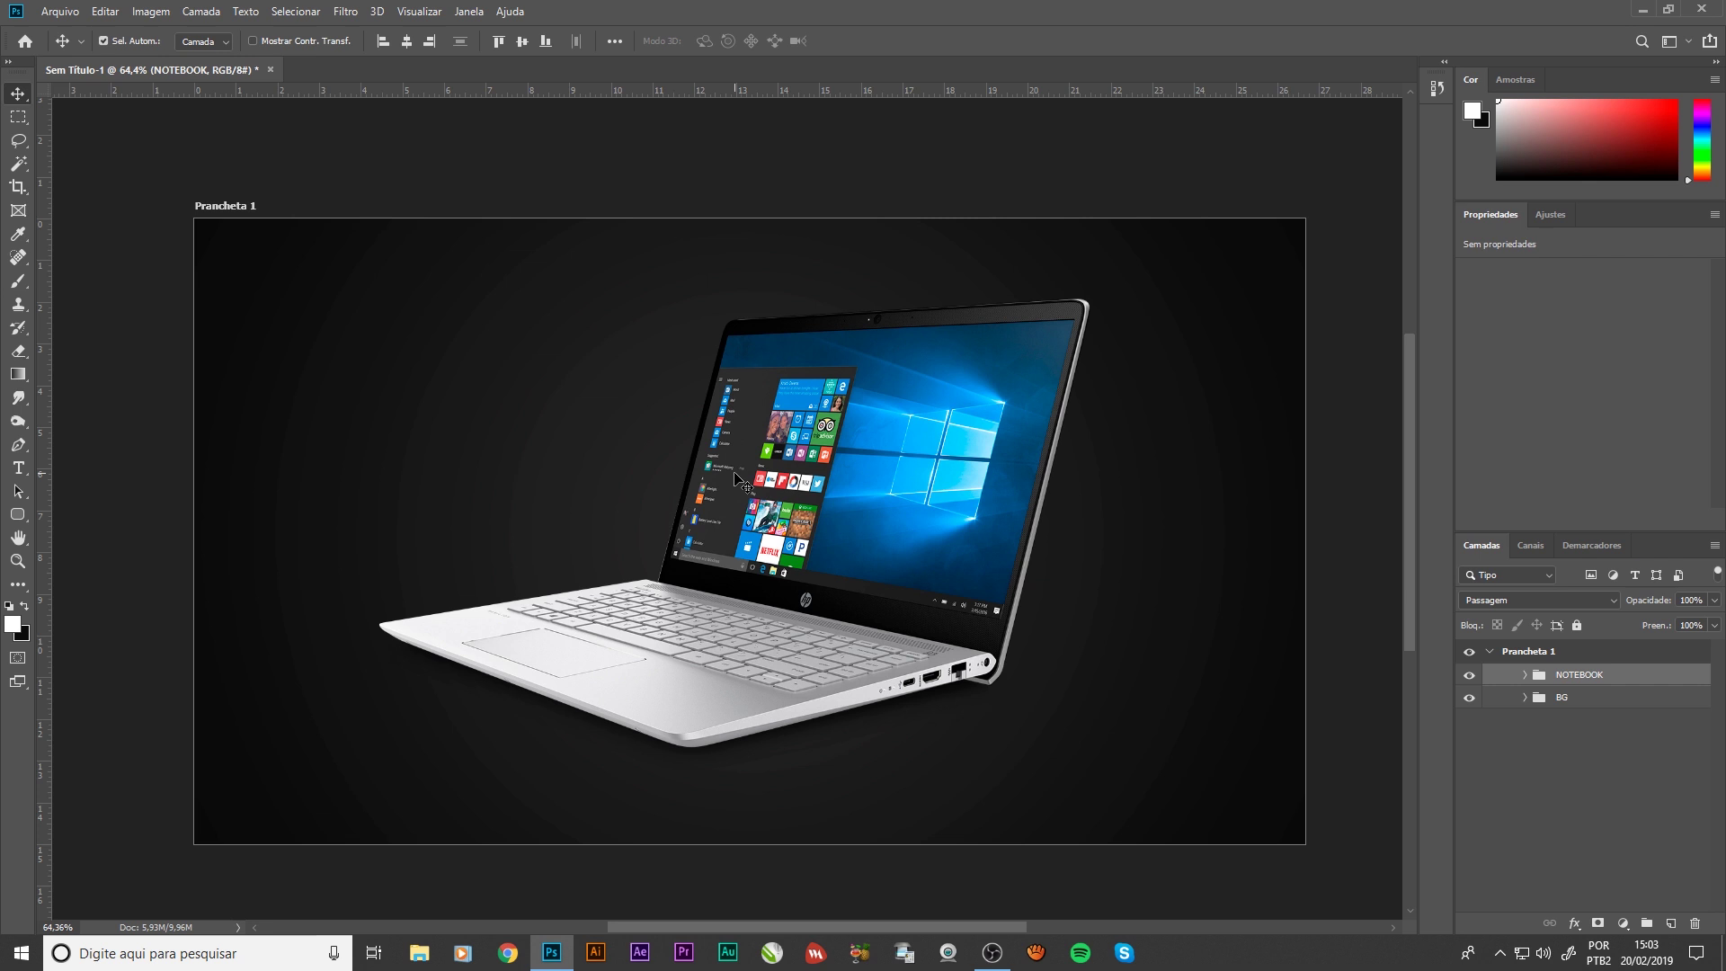
{"action": "left_click", "coordinate": [16, 520]}
{"action": "left_click", "coordinate": [68, 515]}
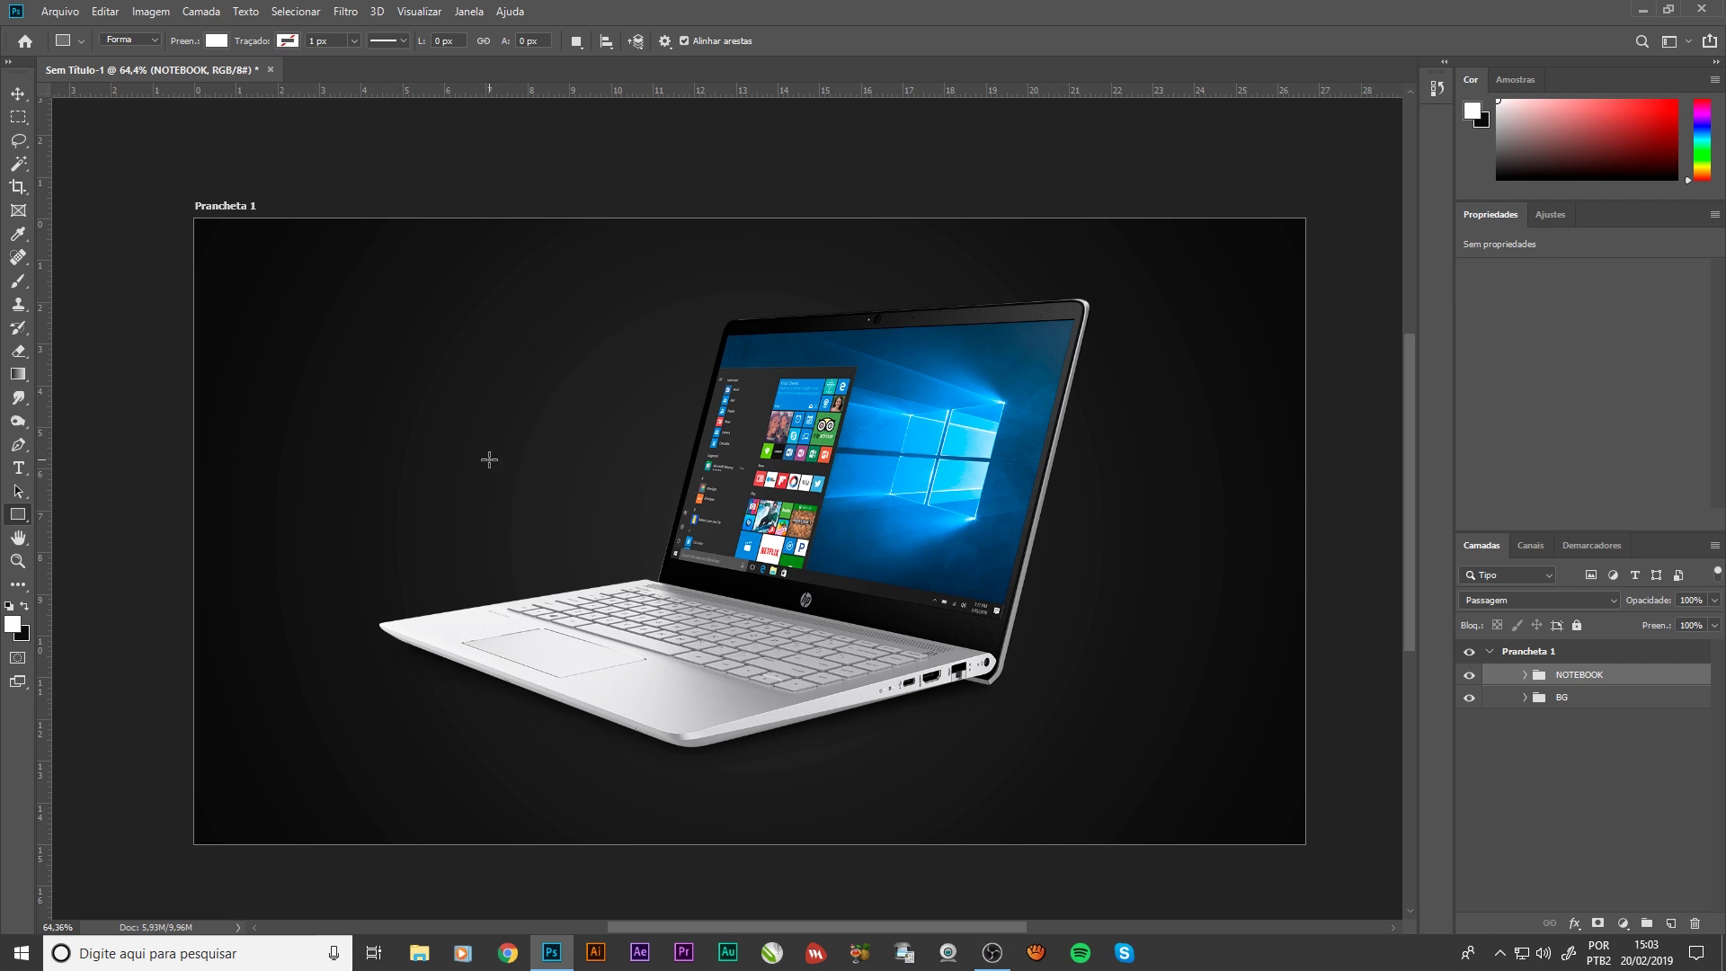
Draw a blue-filled rectangle over the laptop sized 1366×768 px
{"action": "mouse_move", "coordinate": [366, 307]}
{"action": "left_mouse_down"}
{"action": "mouse_move", "coordinate": [758, 596]}
{"action": "mouse_move", "coordinate": [1050, 690]}
{"action": "left_mouse_up"}
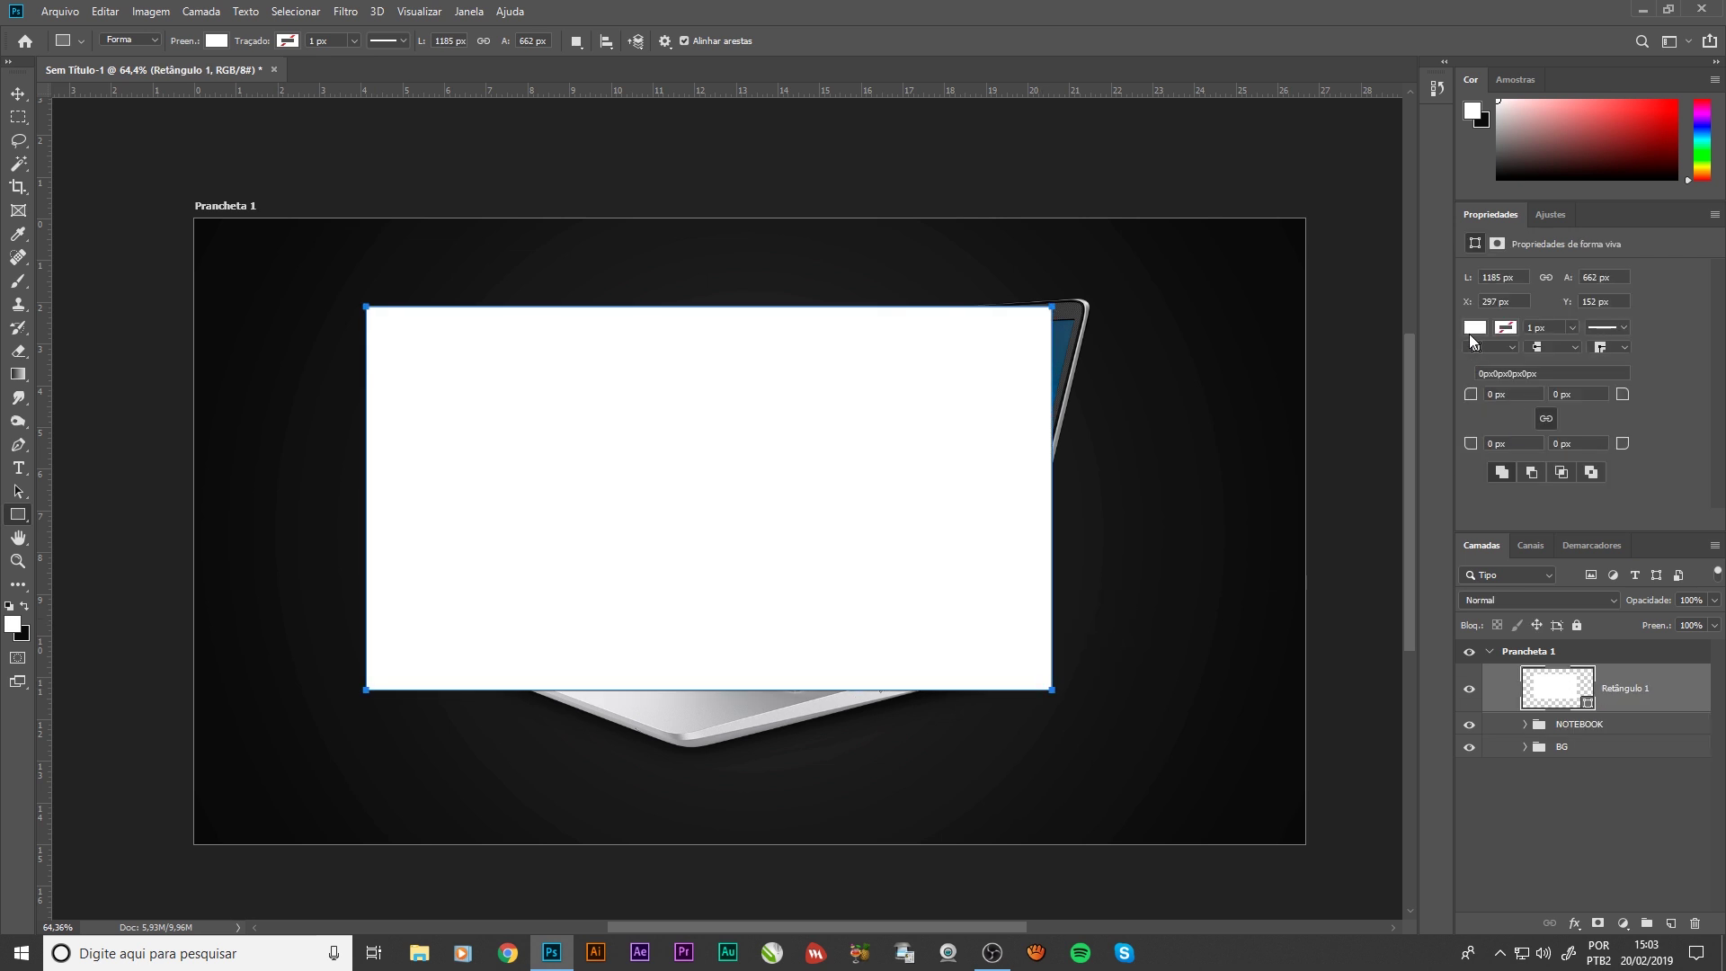
{"action": "left_click", "coordinate": [1474, 329]}
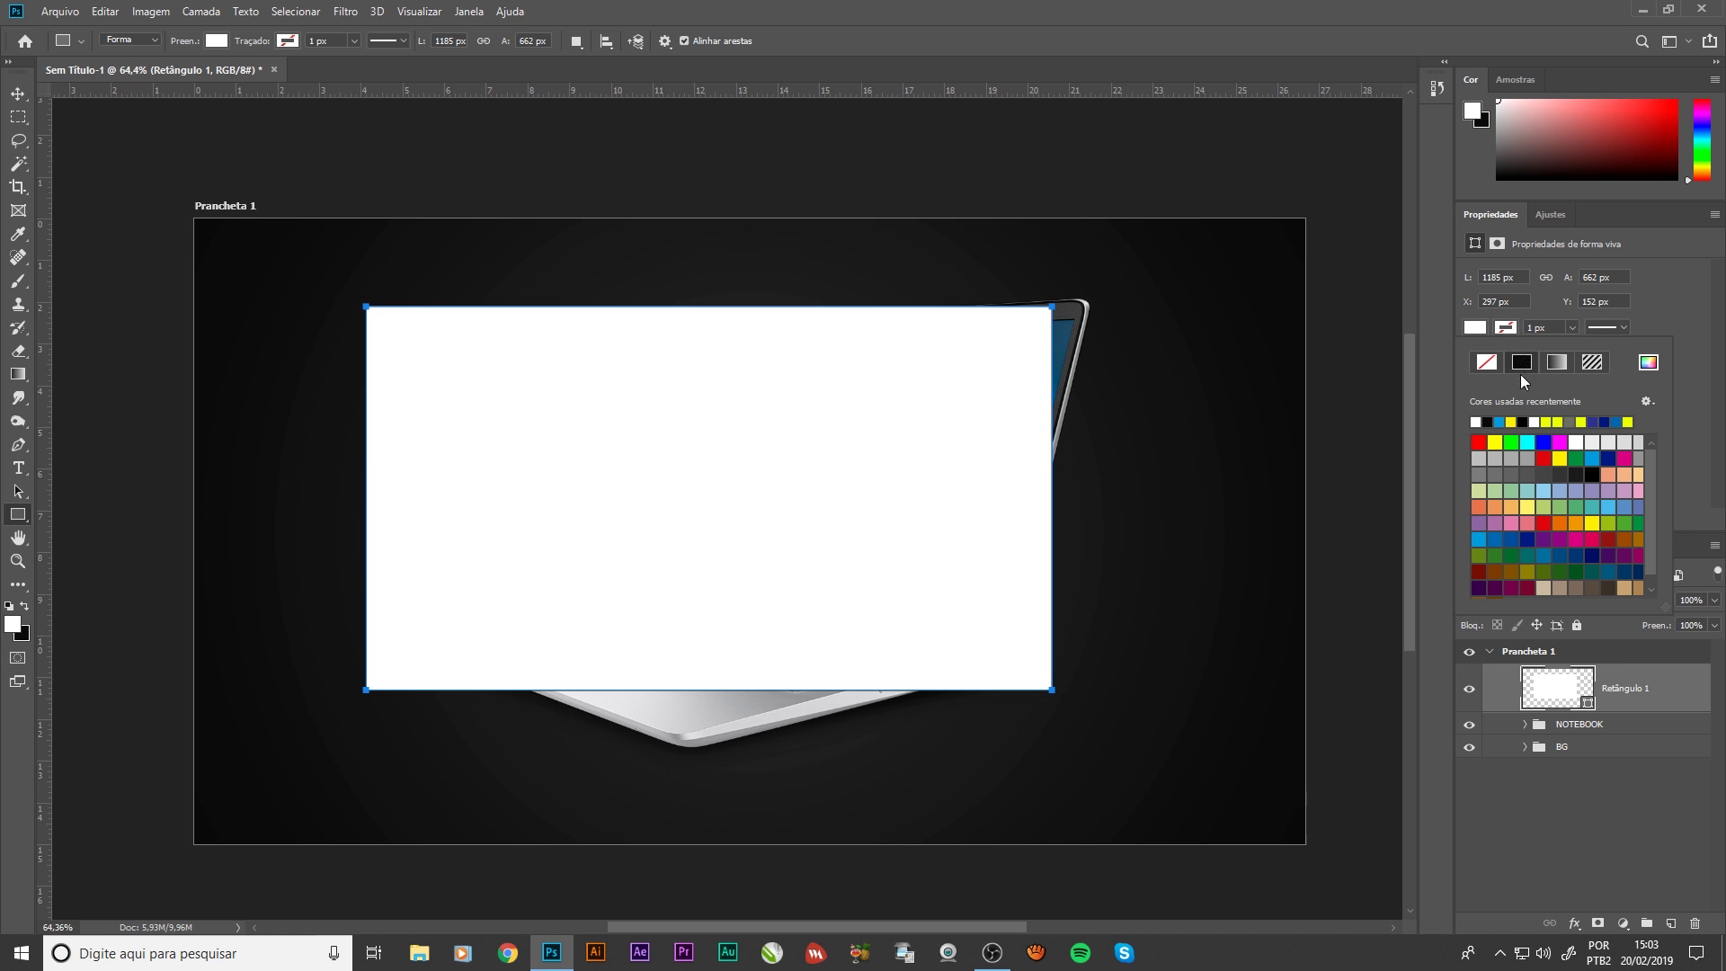
{"action": "left_click", "coordinate": [1498, 421]}
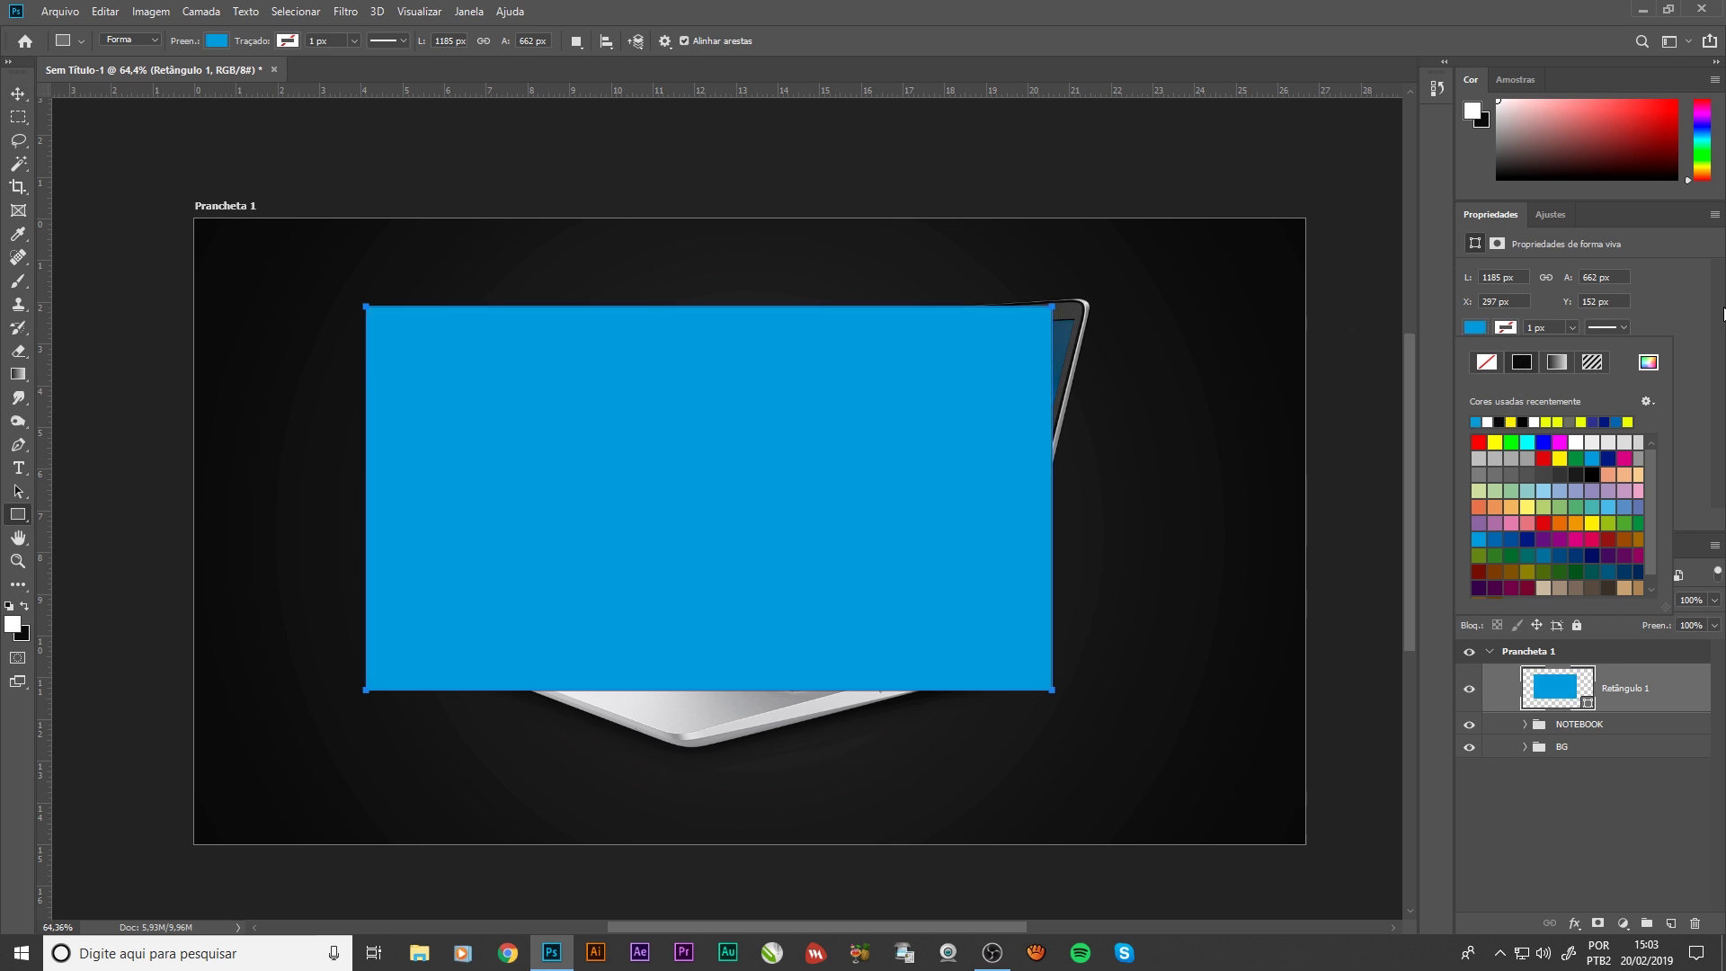
{"action": "left_click", "coordinate": [1687, 307]}
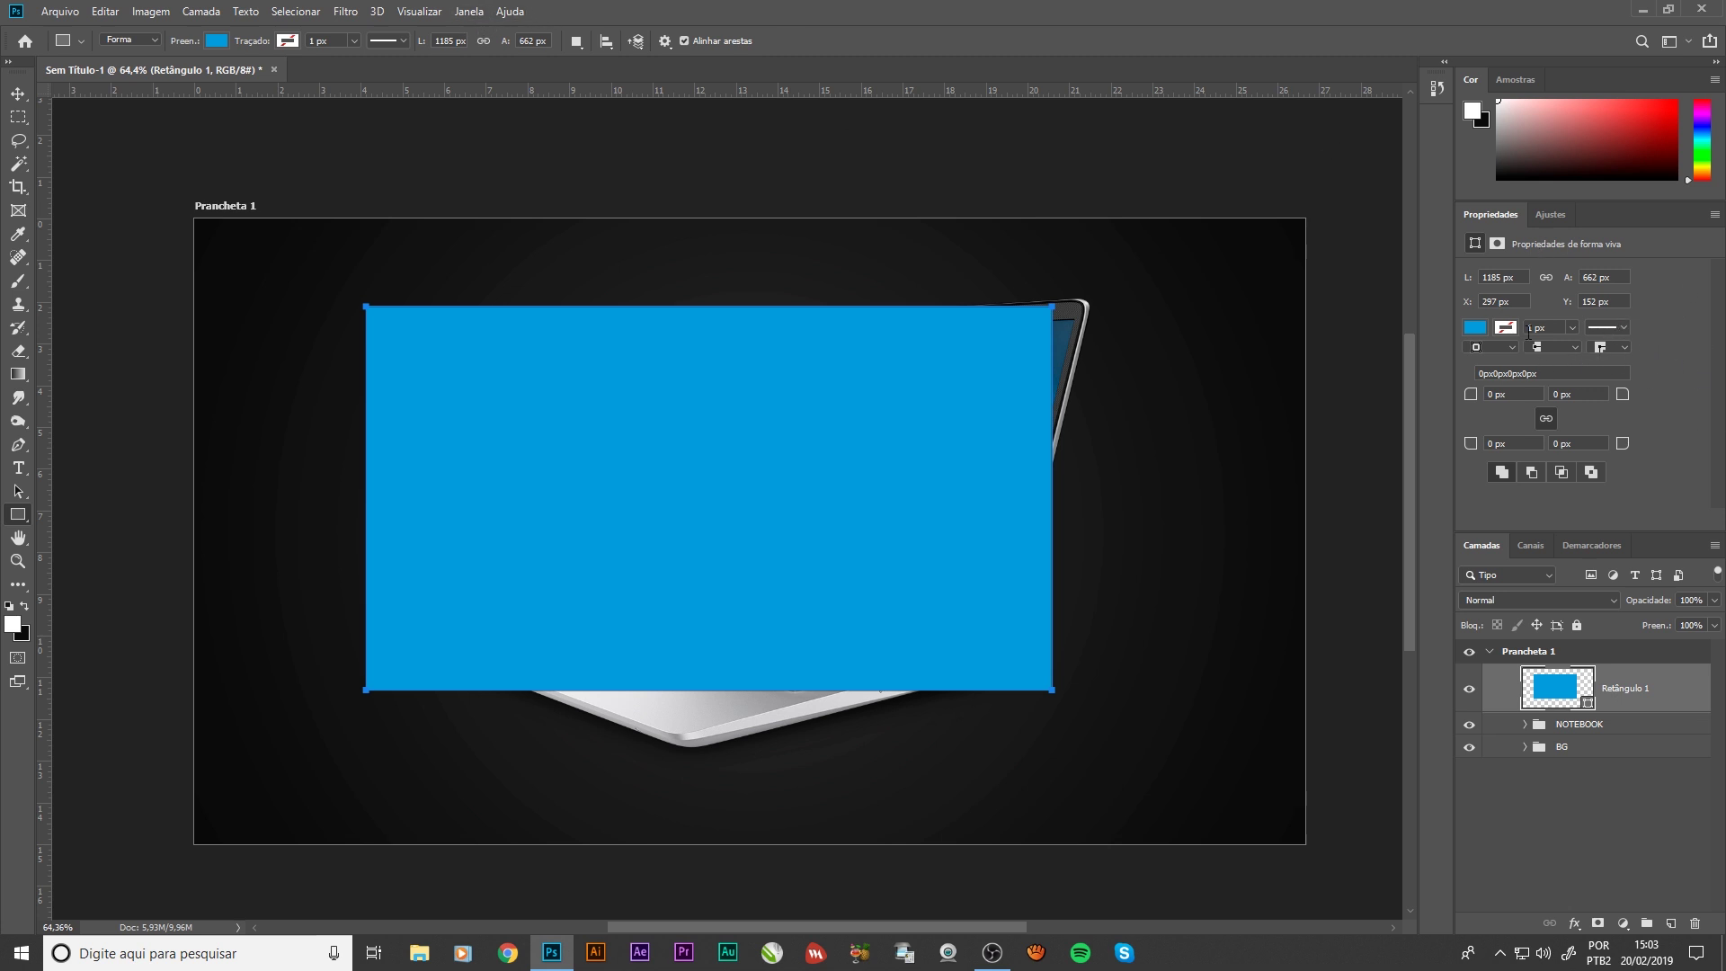
{"action": "left_click_drag", "start_coordinate": [1521, 277], "coordinate": [1471, 279]}
{"action": "type", "text": "1366"}
{"action": "left_click_drag", "start_coordinate": [1618, 276], "coordinate": [1530, 277]}
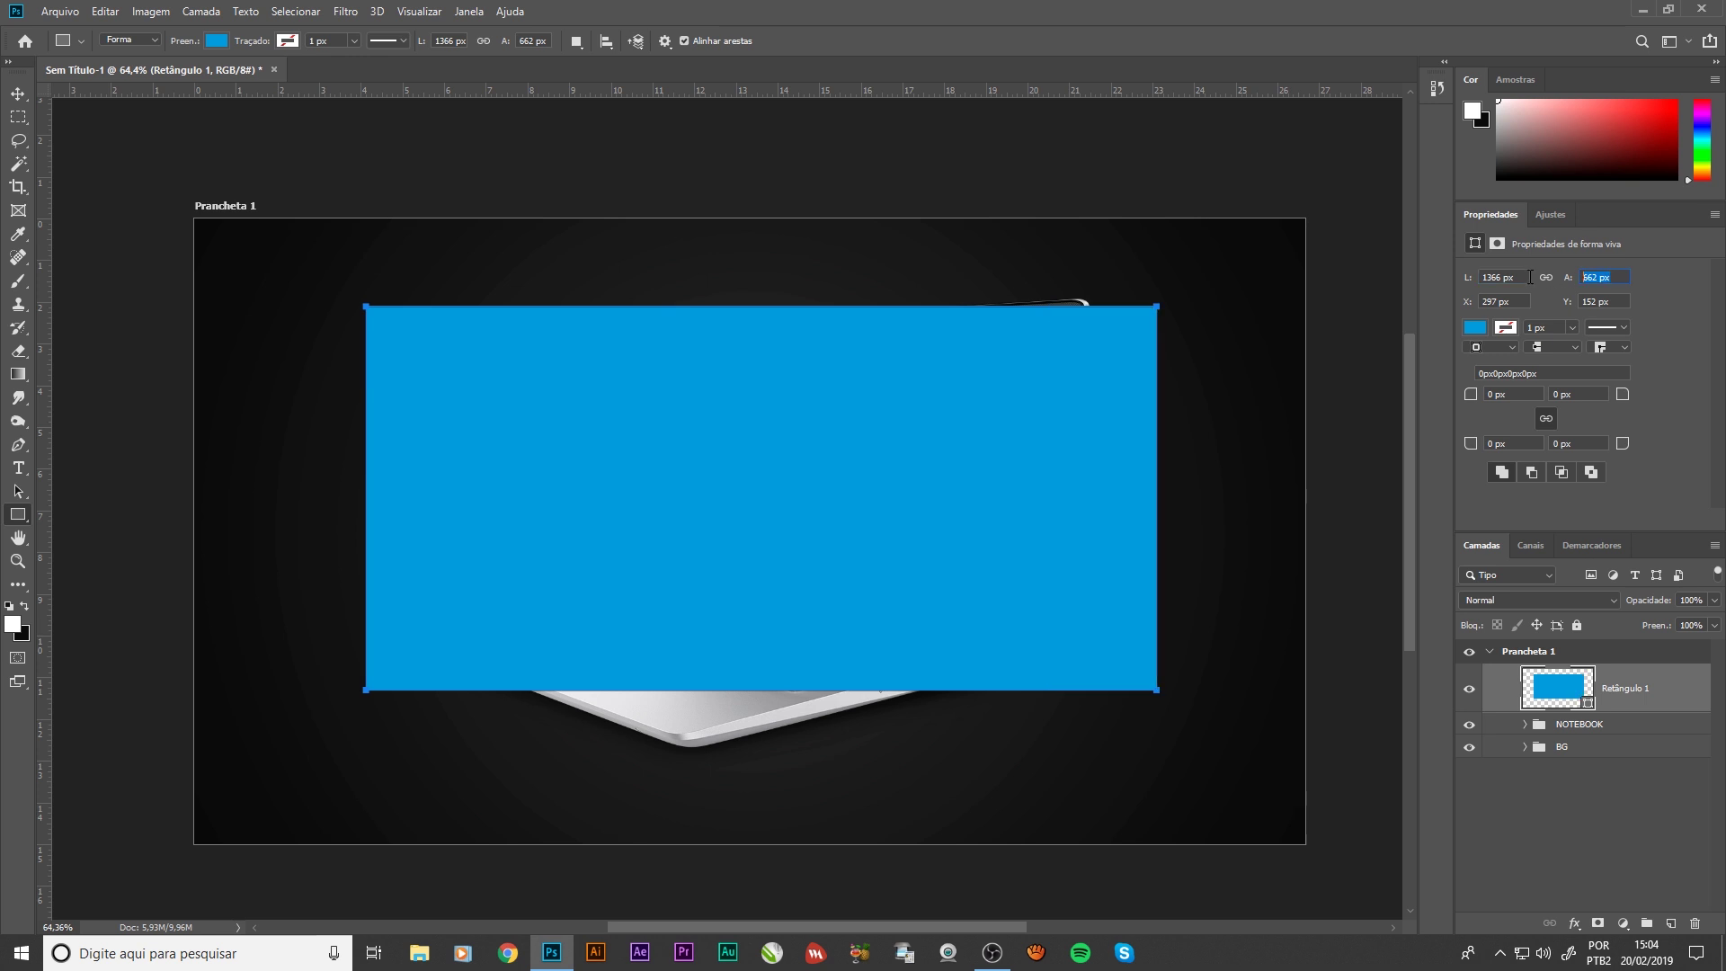
{"action": "type", "text": "768"}
{"action": "left_click", "coordinate": [1528, 282]}
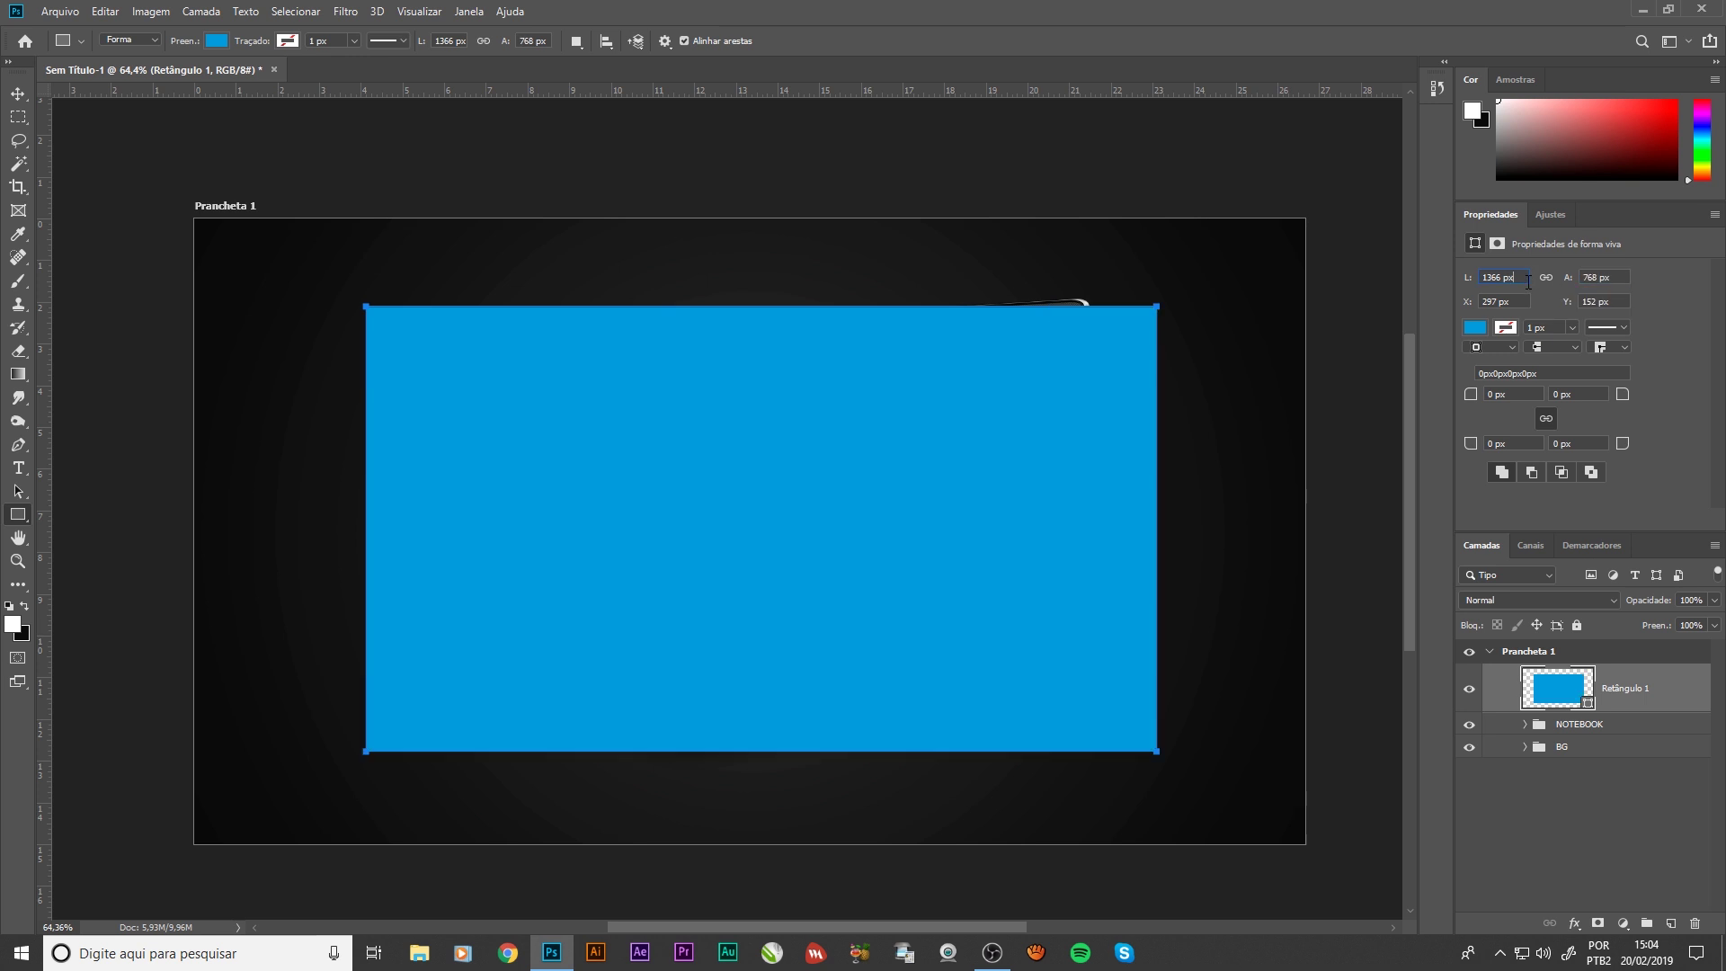
Reposition the blue rectangle over the laptop with the Move tool
{"action": "left_click", "coordinate": [18, 93]}
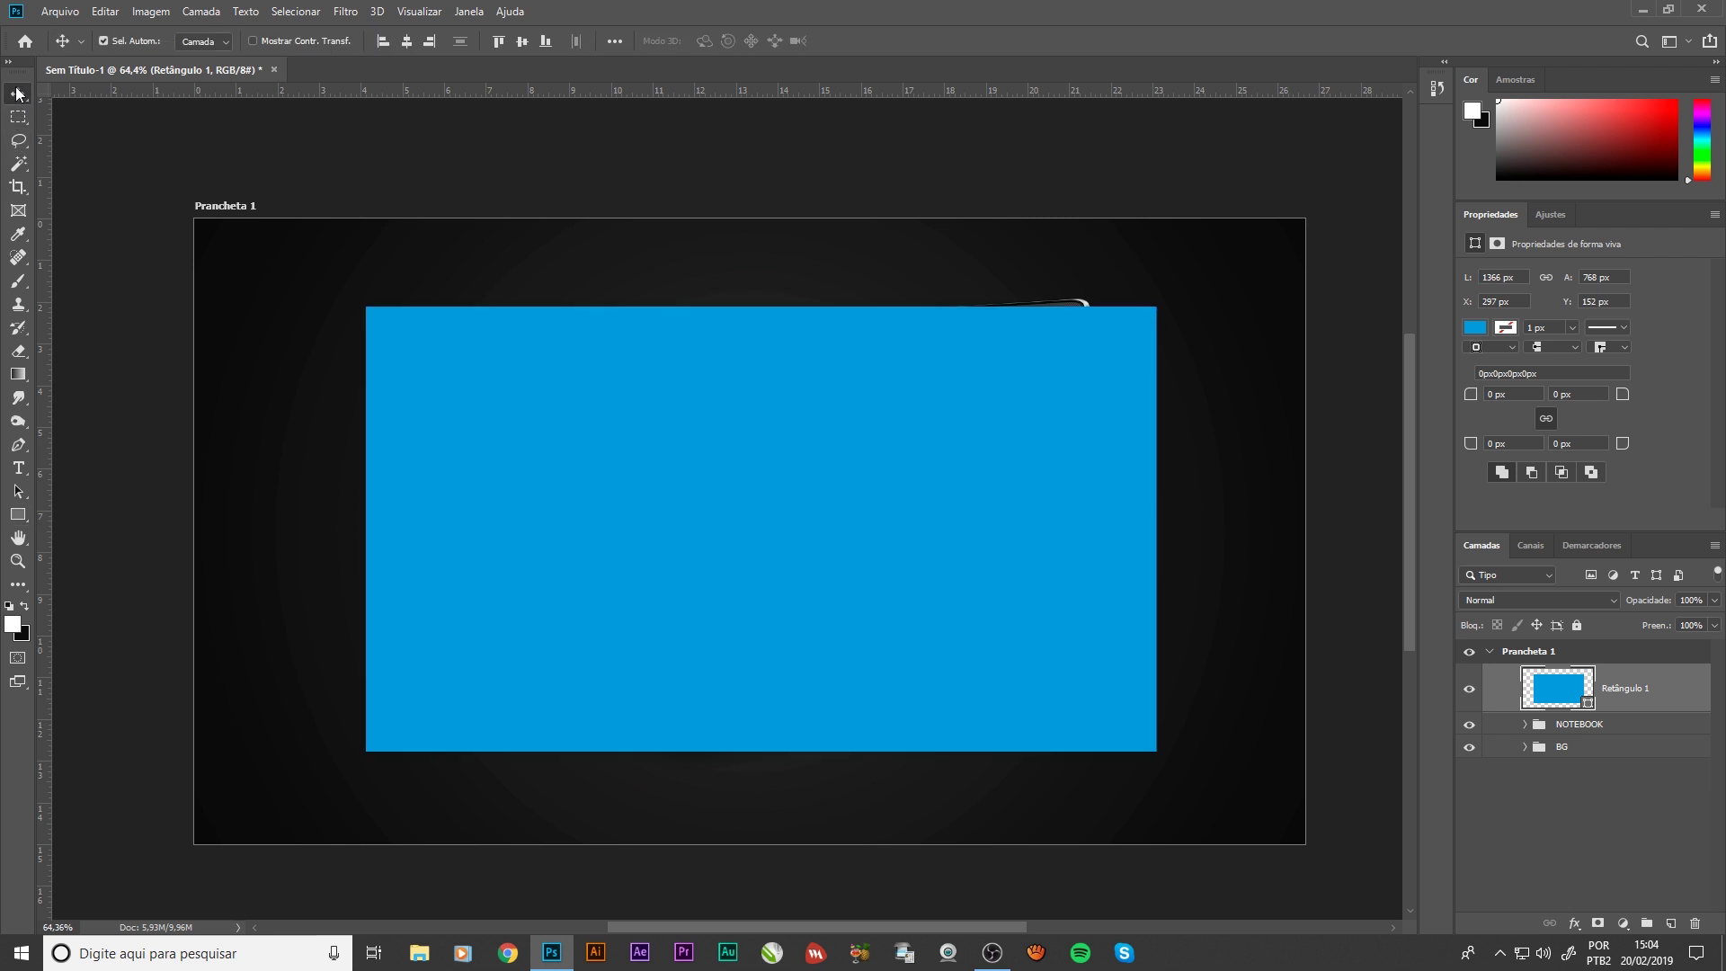
{"action": "left_click_drag", "start_coordinate": [757, 493], "coordinate": [724, 487]}
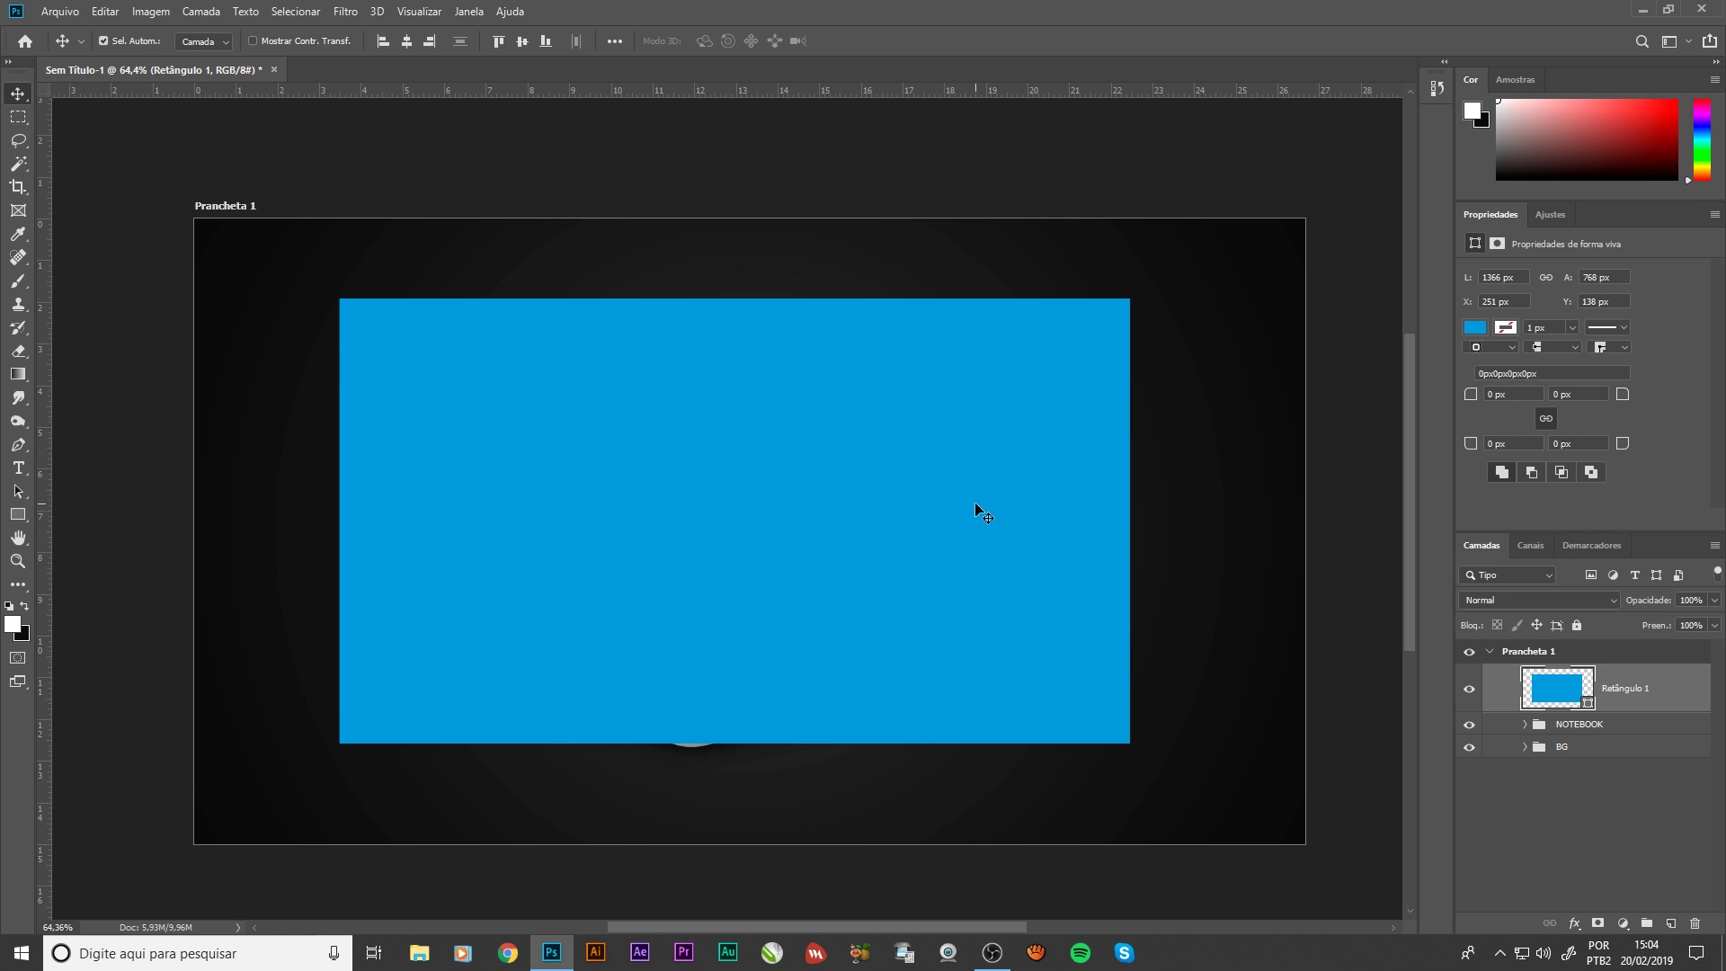
{"action": "left_click_drag", "start_coordinate": [975, 502], "coordinate": [989, 510]}
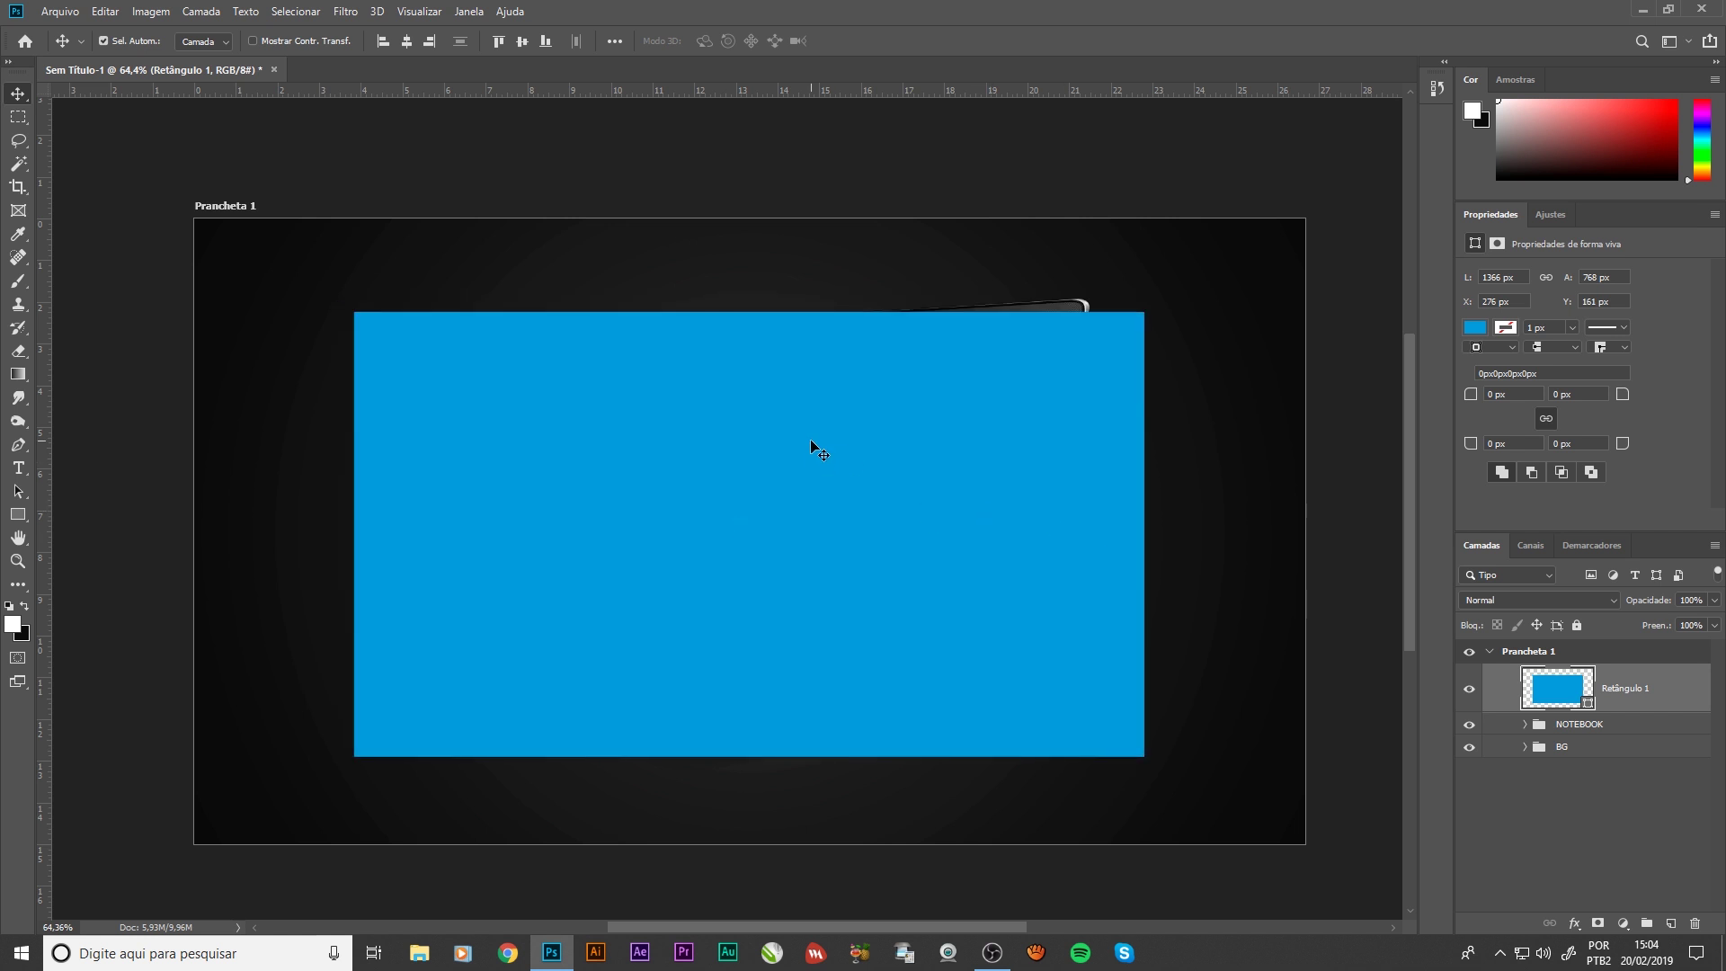
{"action": "left_click_drag", "start_coordinate": [813, 447], "coordinate": [728, 606]}
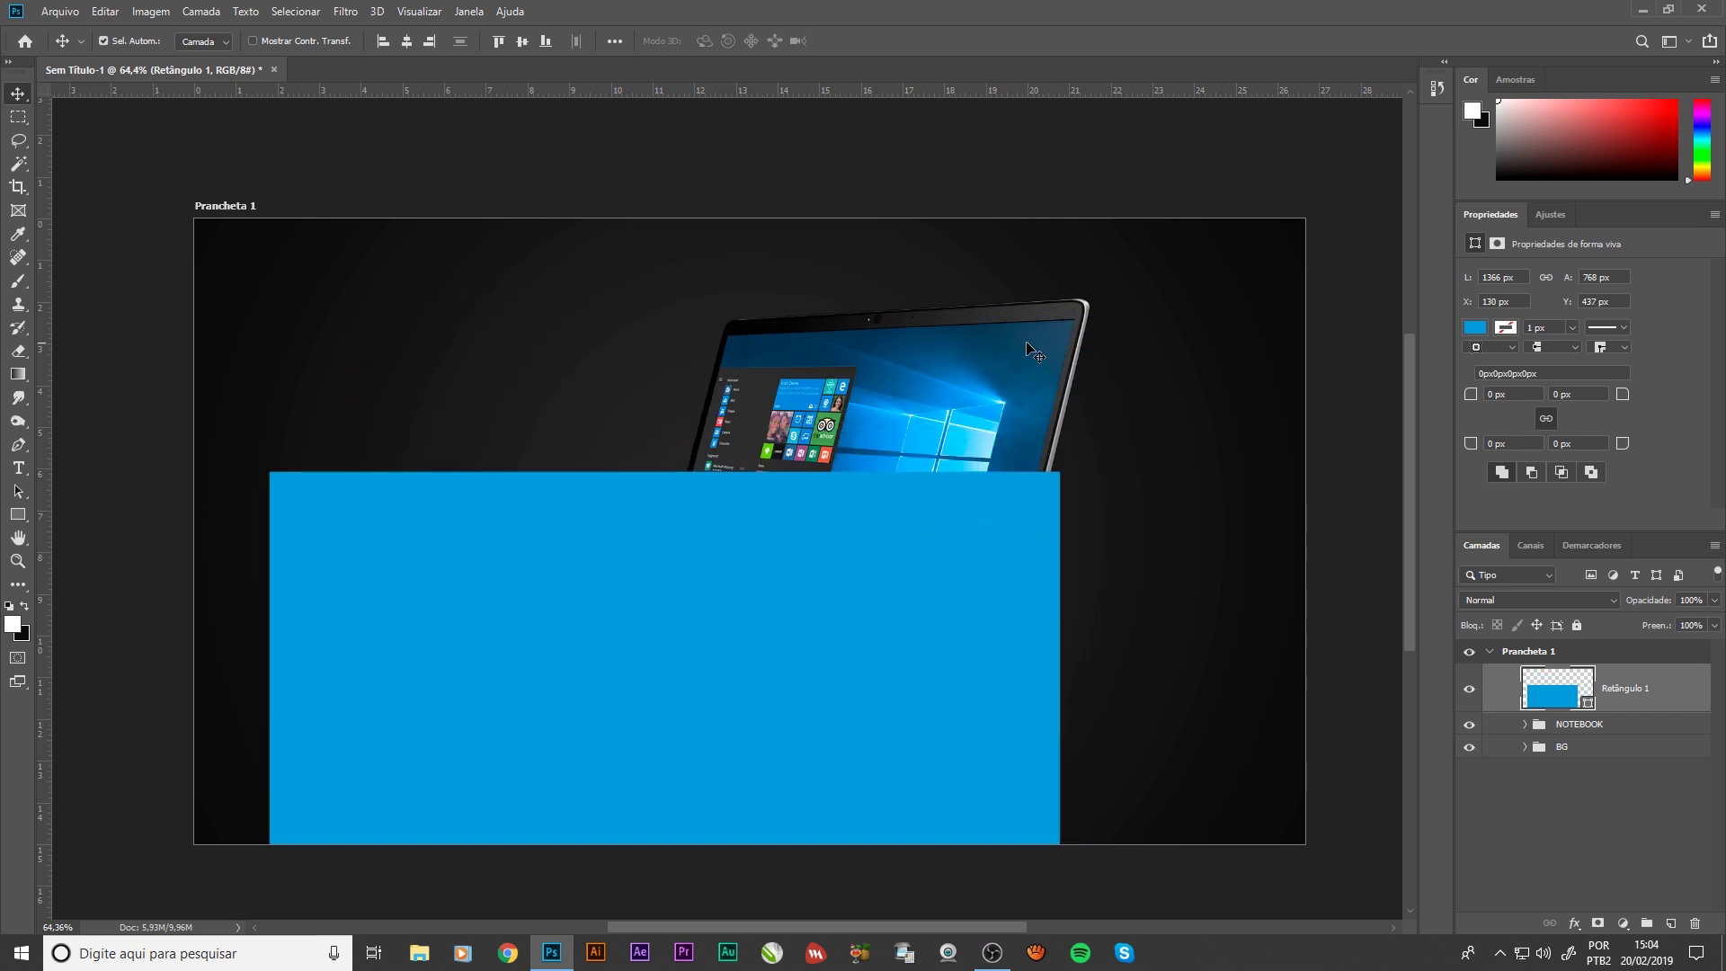
{"action": "left_click_drag", "start_coordinate": [774, 500], "coordinate": [800, 455]}
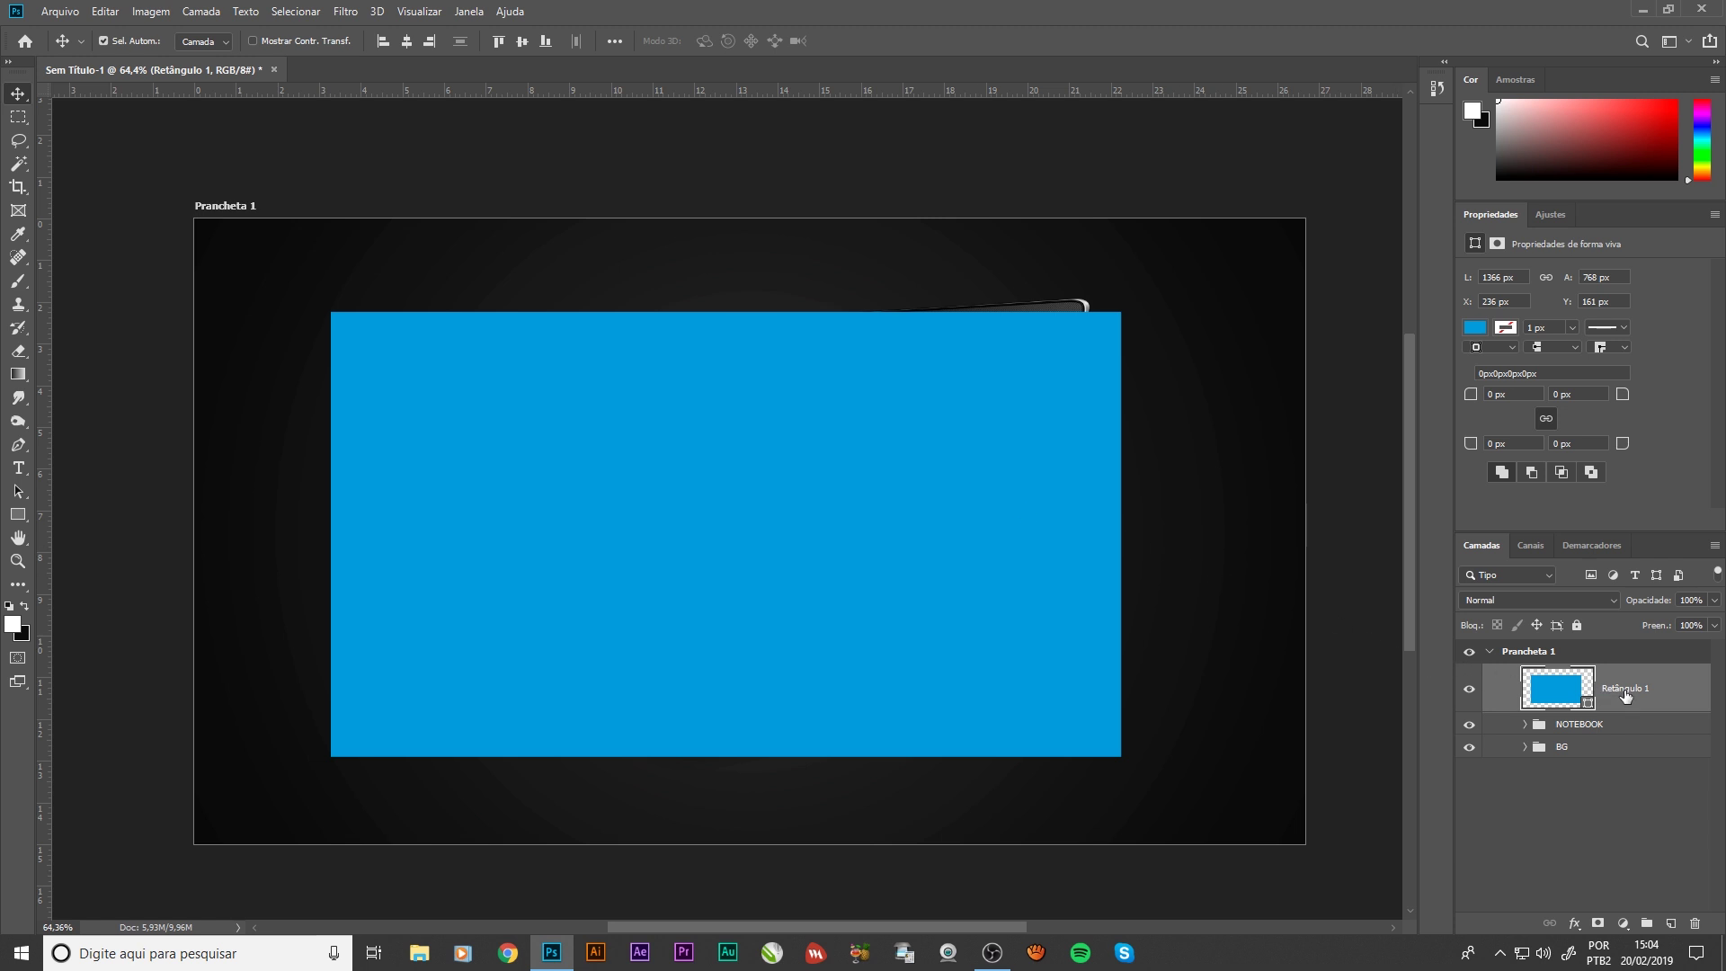
Convert the blue rectangle layer to a smart object, rename it SUA ARTE AQUI, and set 40% opacity
{"action": "right_click", "coordinate": [1674, 694]}
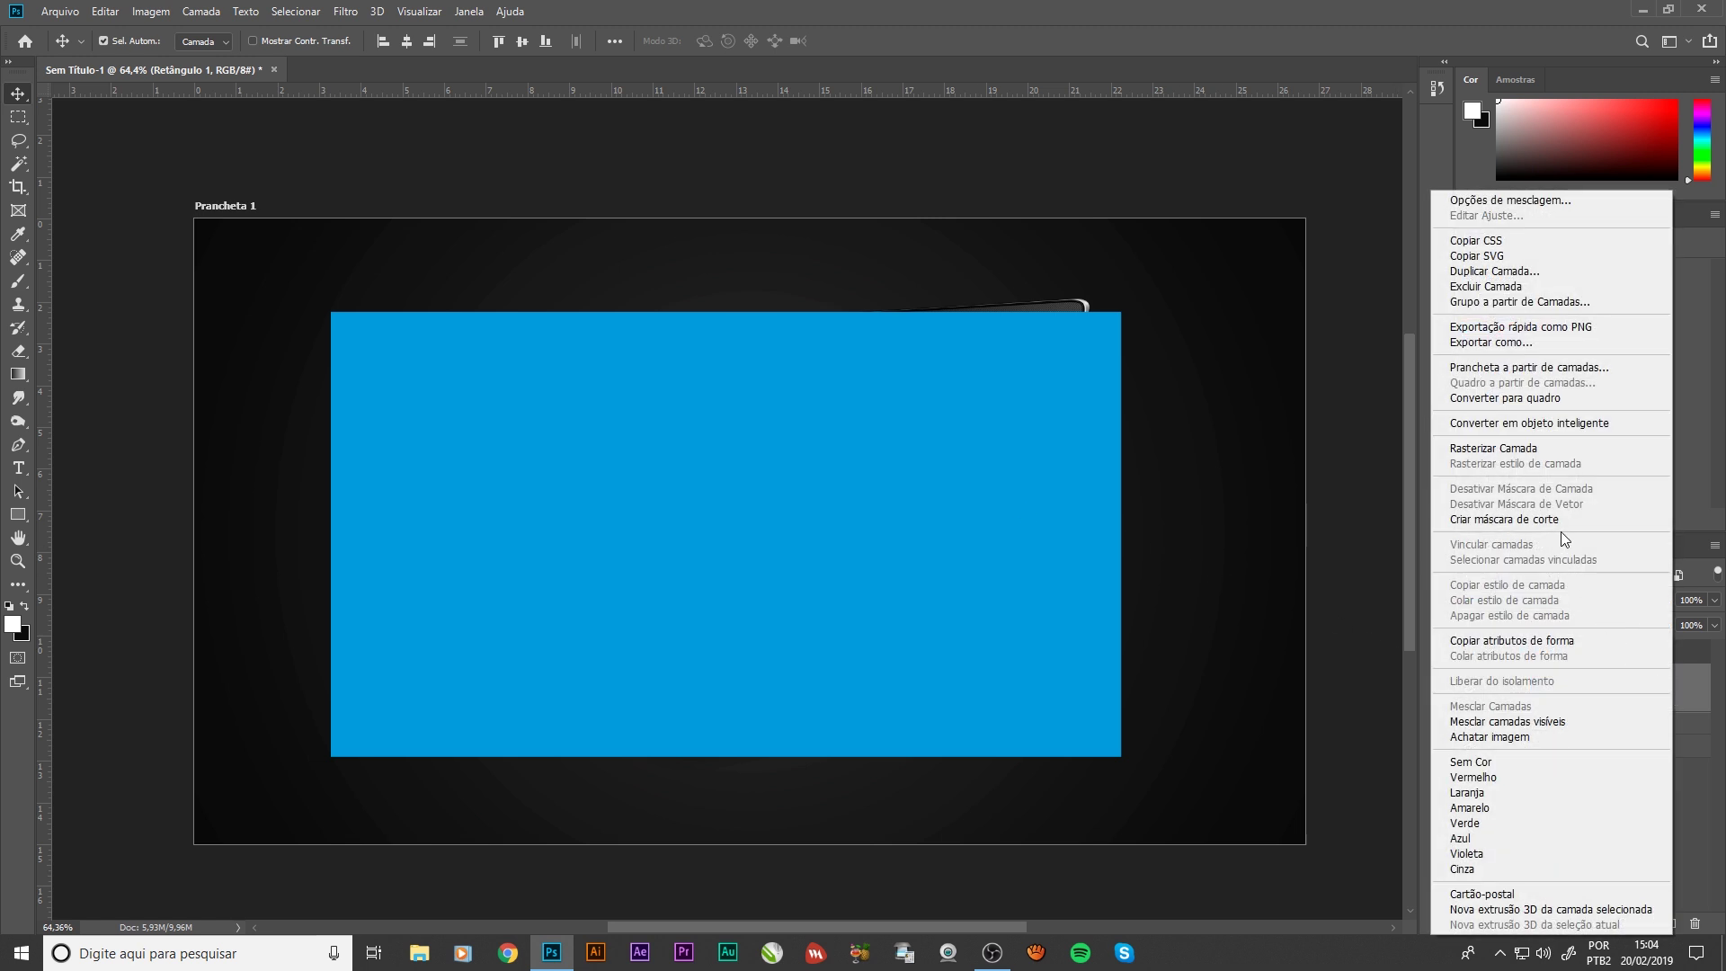
{"action": "left_click", "coordinate": [1518, 428]}
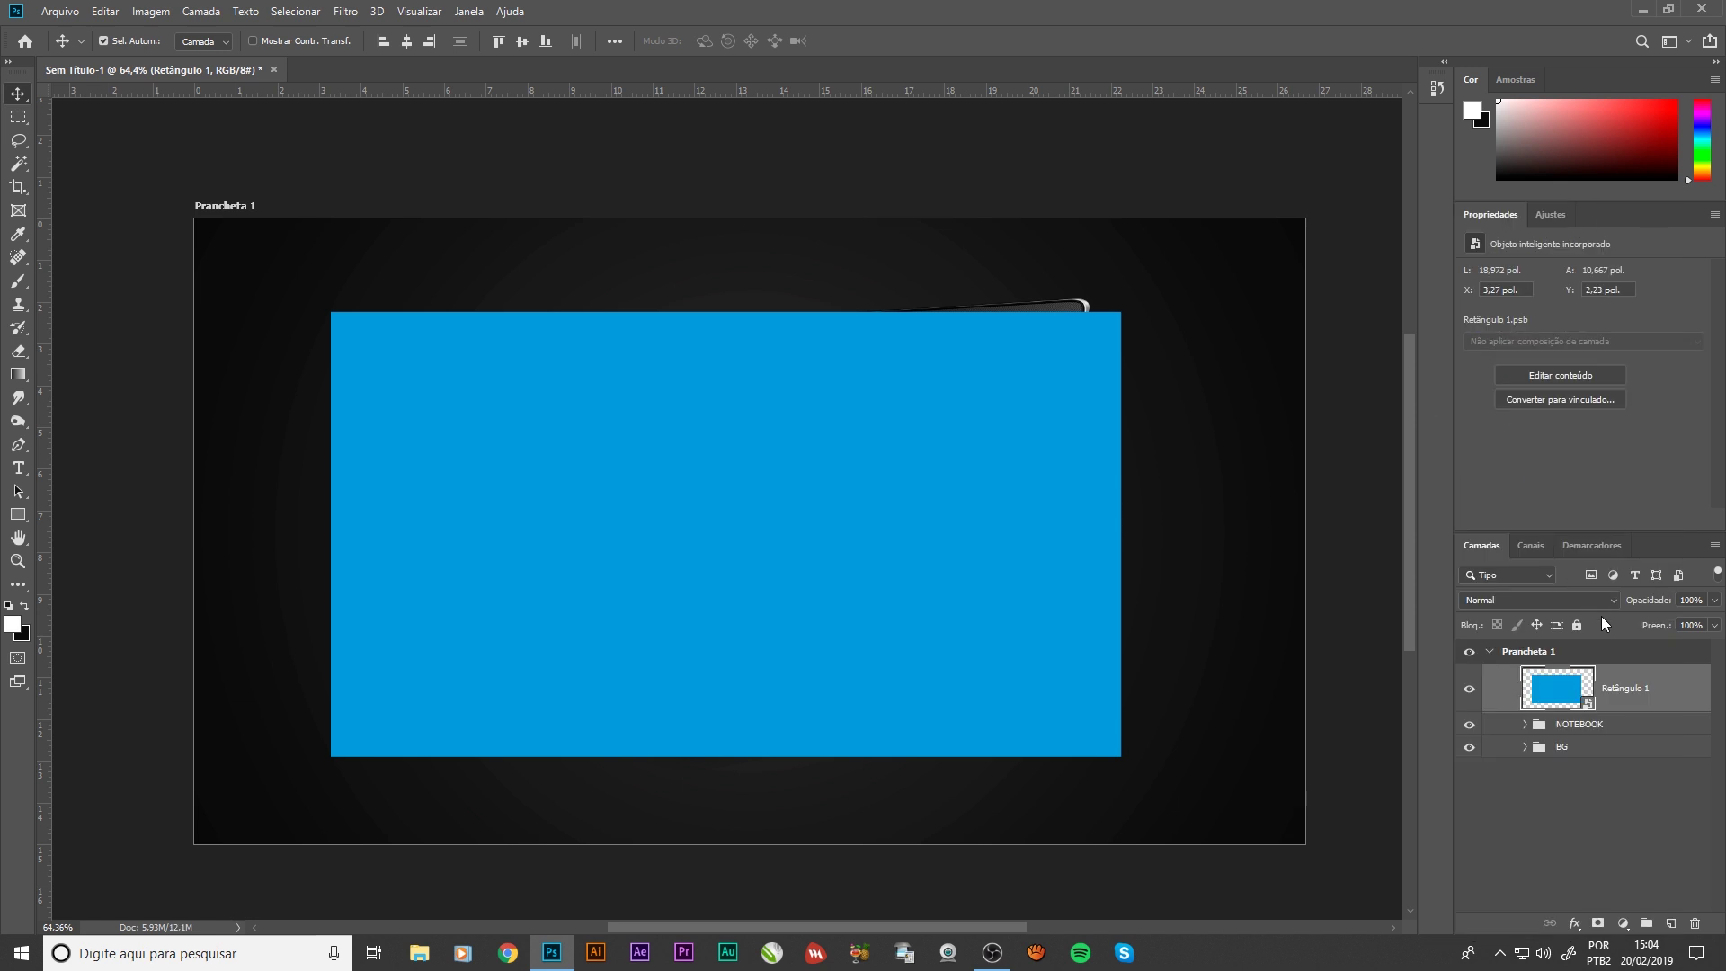
{"action": "double_click", "coordinate": [1628, 689]}
{"action": "type", "text": "SU"}
{"action": "type", "text": "A ARTE AQUI"}
{"action": "key", "text": "Return"}
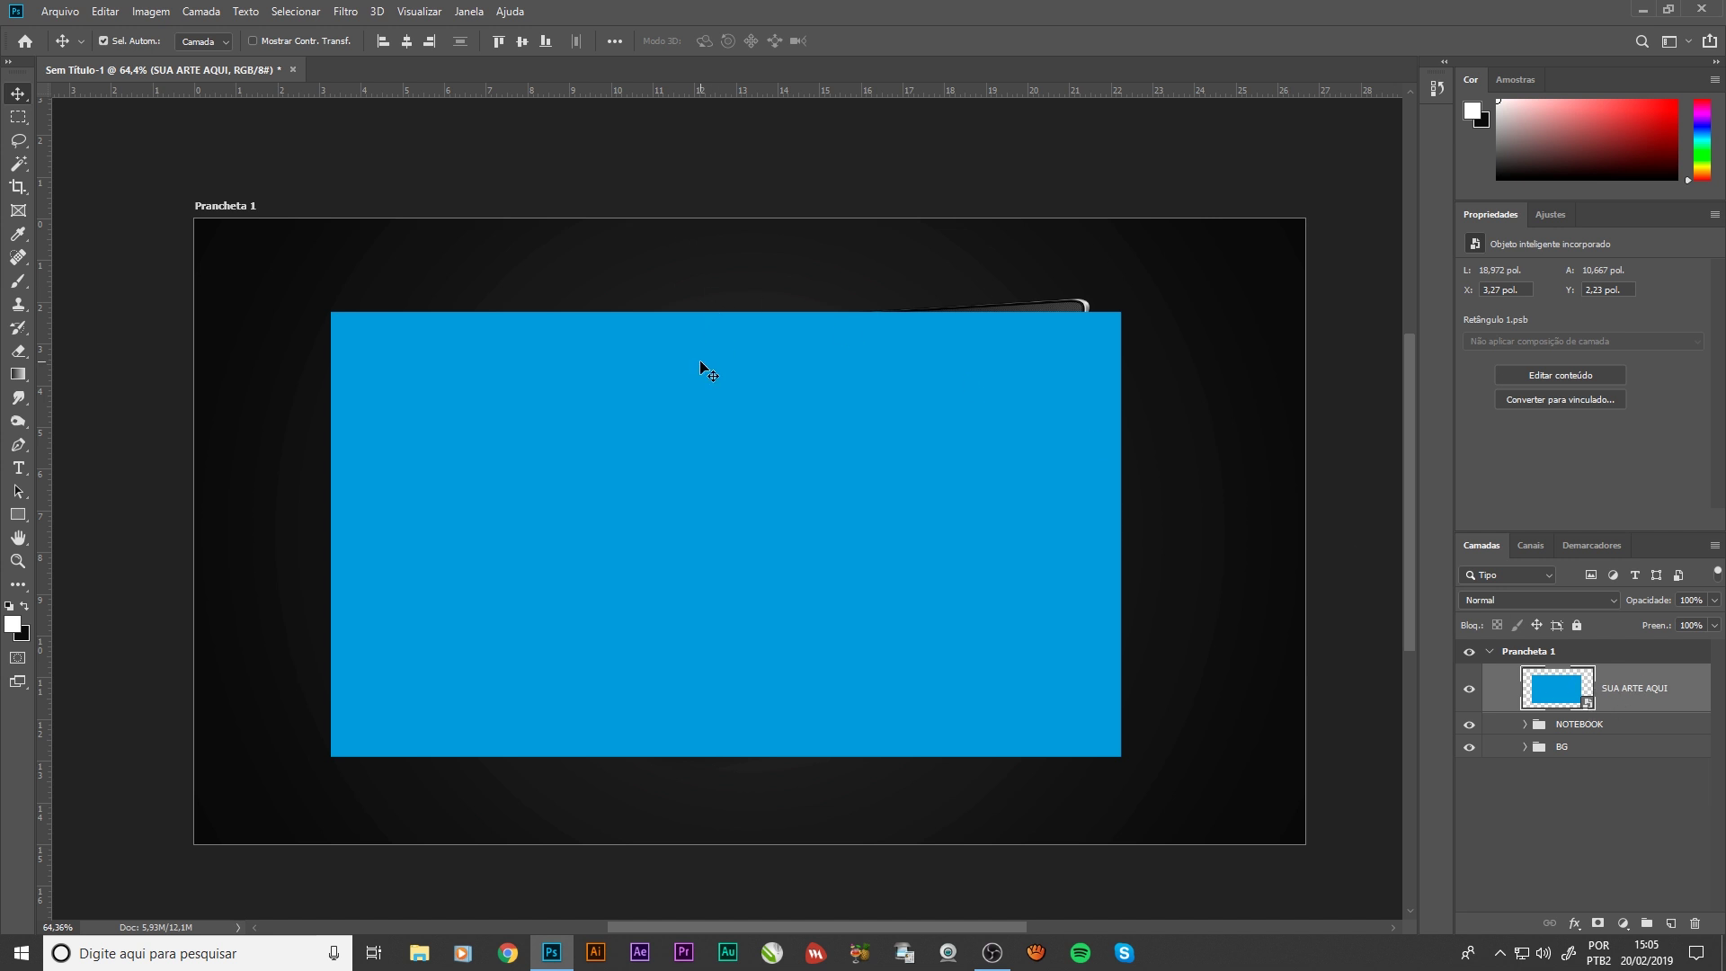
{"action": "left_click", "coordinate": [1685, 601]}
{"action": "type", "text": "40"}
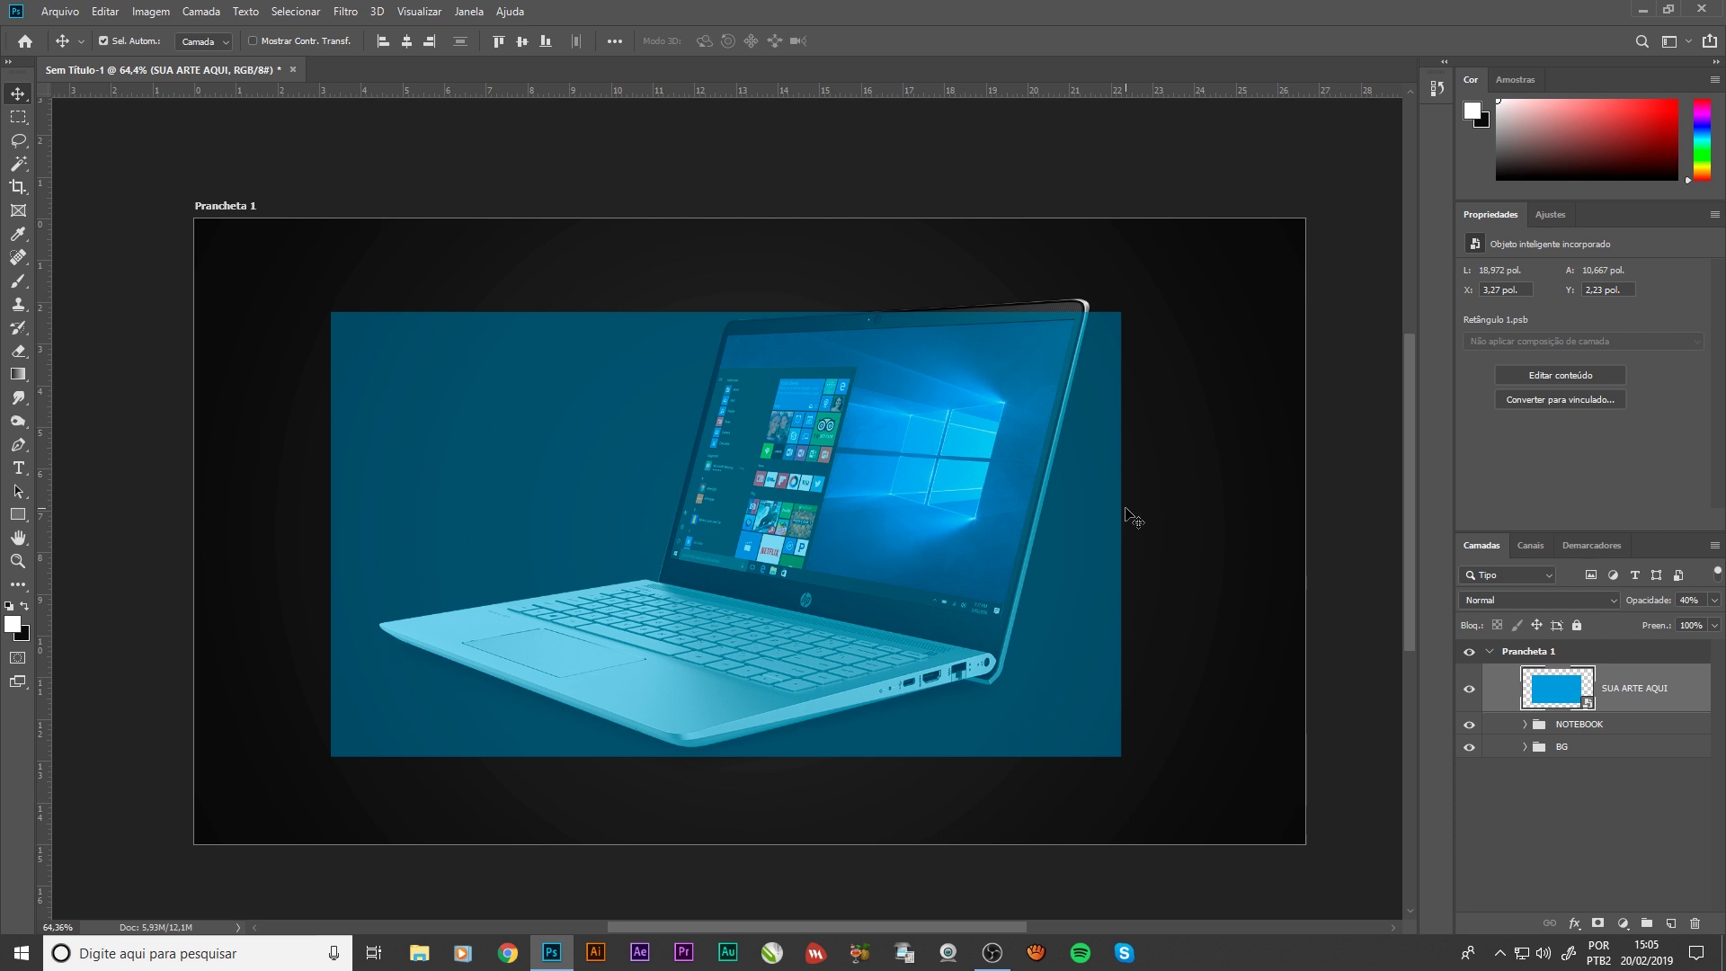
Free-transform SUA ARTE AQUI, shrinking it and moving it over the laptop screen
{"action": "key", "text": "ctrl"}
{"action": "key", "text": "ctrl+t"}
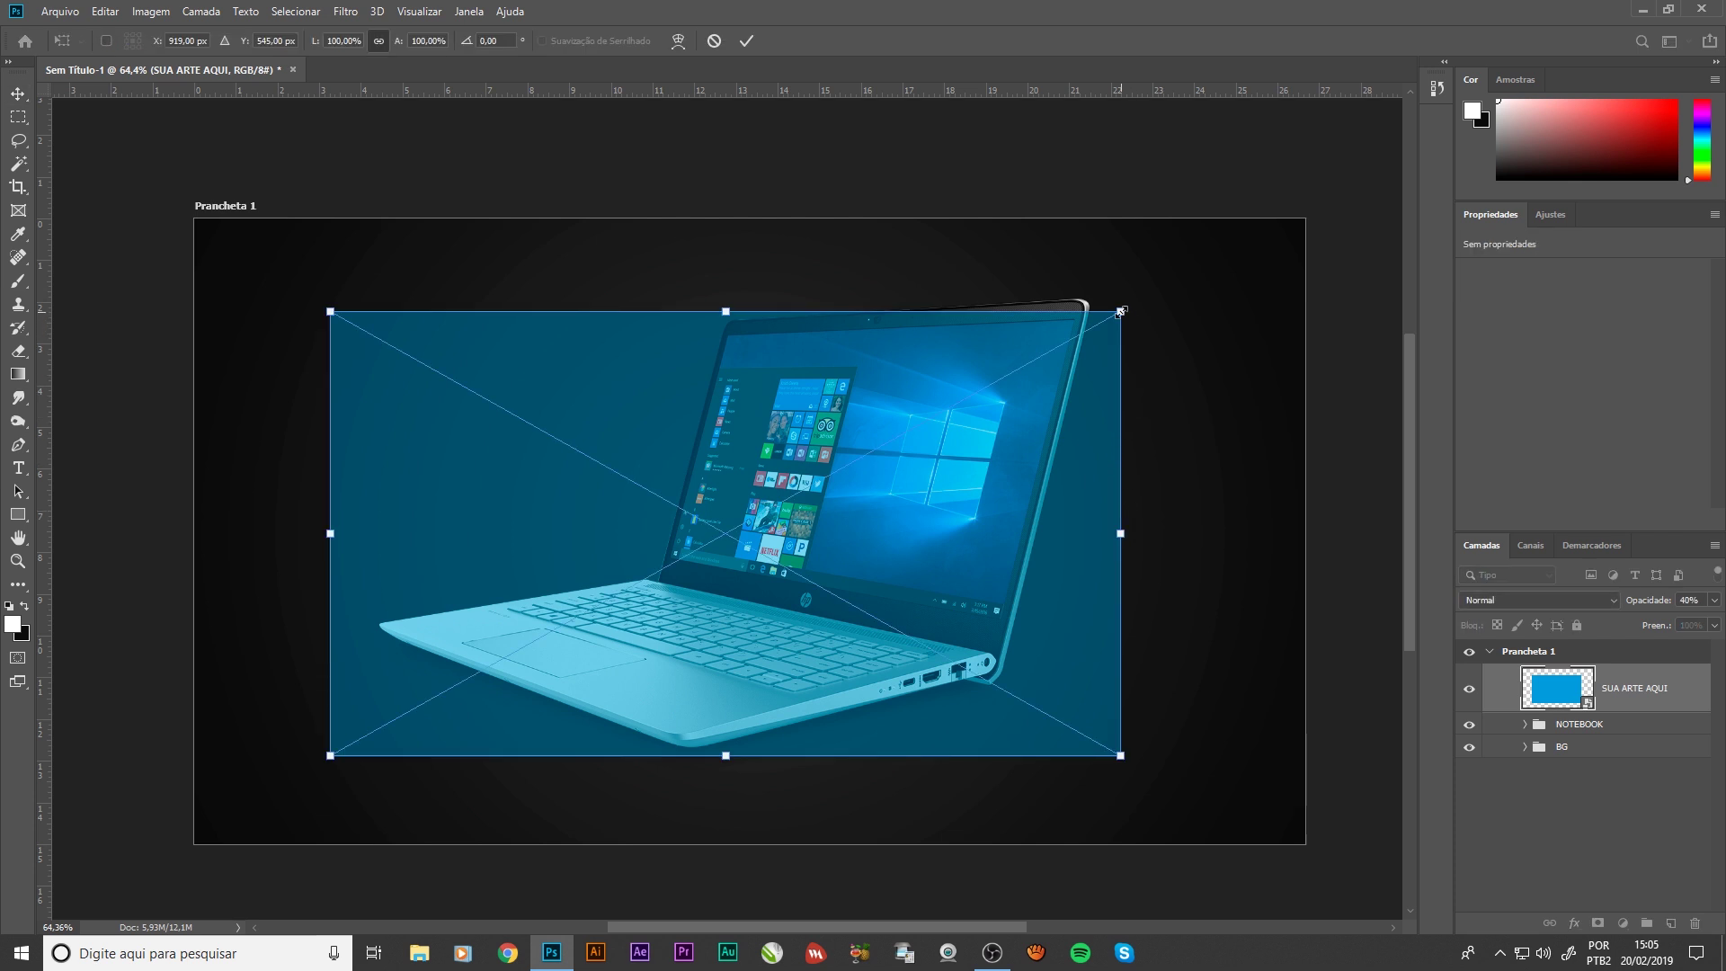
{"action": "left_click_drag", "start_coordinate": [1121, 311], "coordinate": [939, 463]}
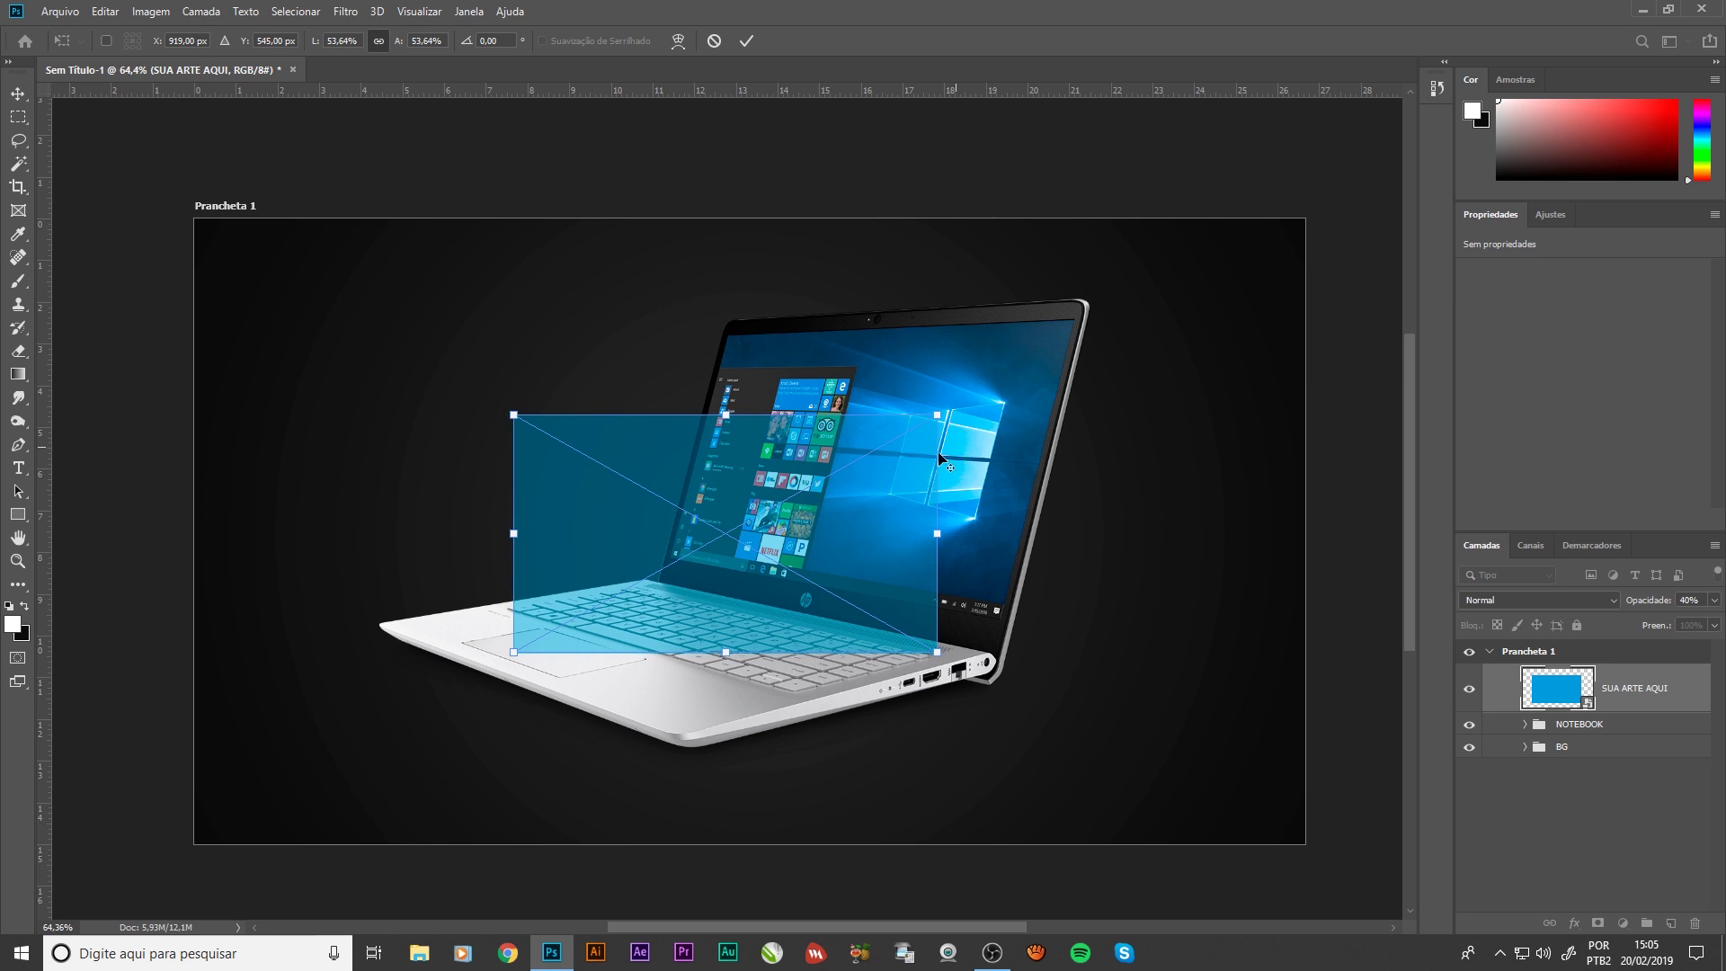
{"action": "left_click_drag", "start_coordinate": [746, 455], "coordinate": [928, 367]}
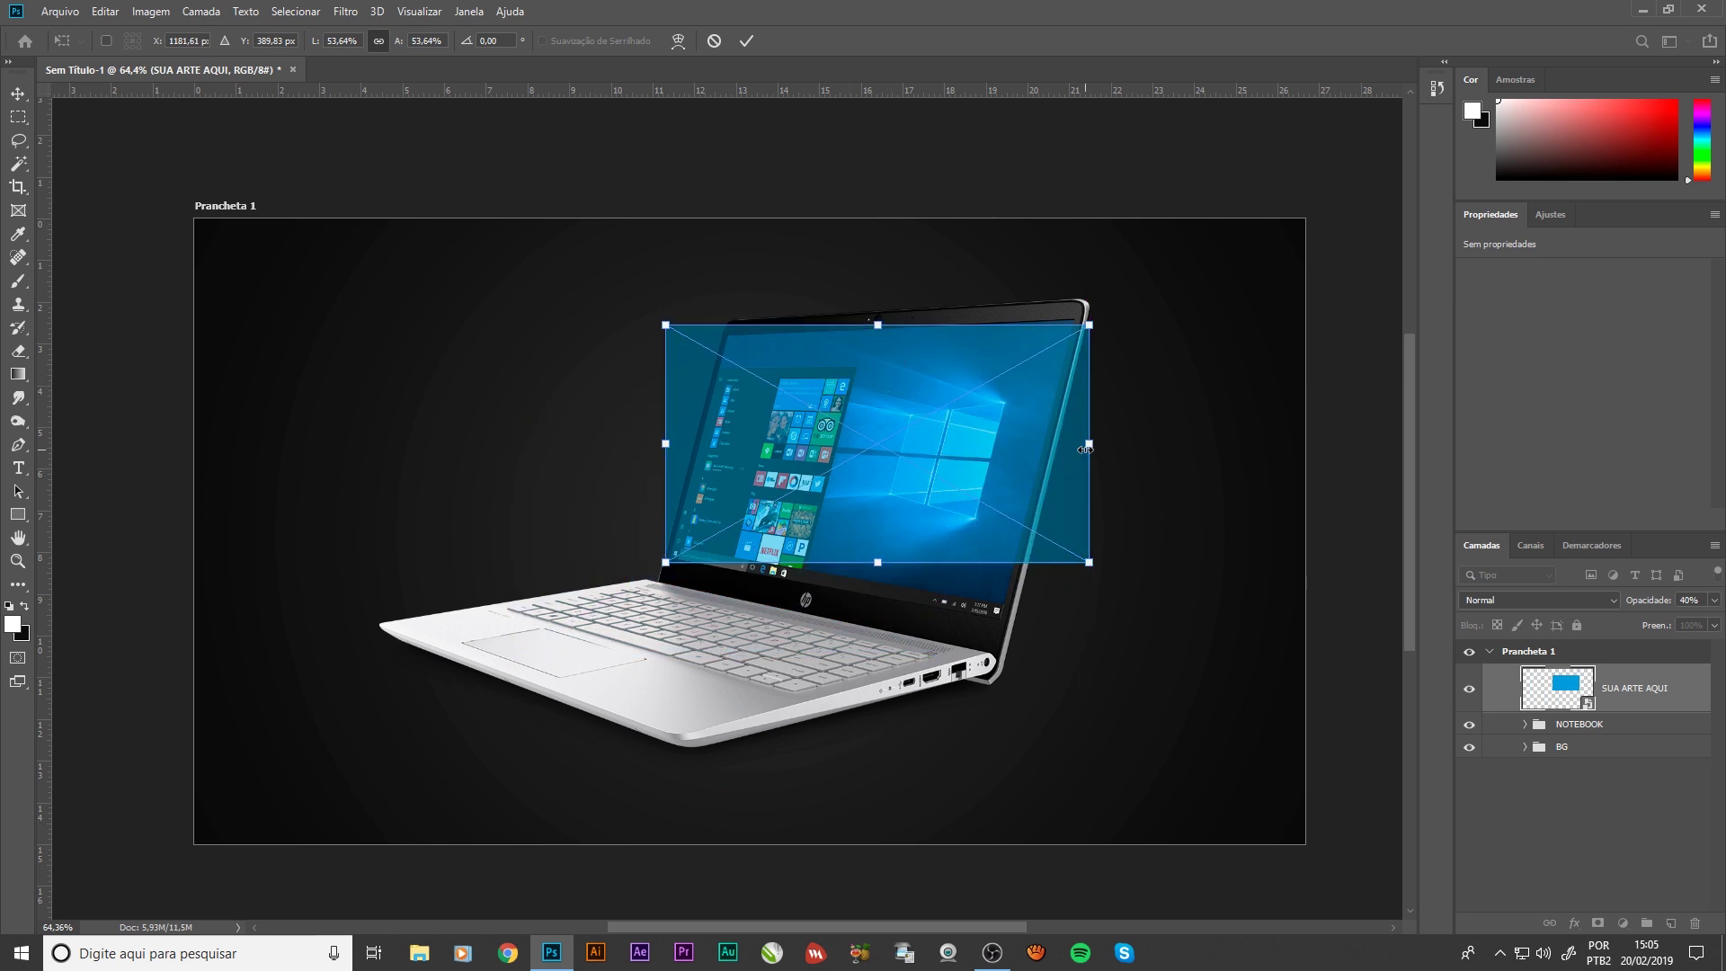
{"action": "scroll", "coordinate": [1033, 423], "scroll_direction": "up", "scroll_amount": 5}
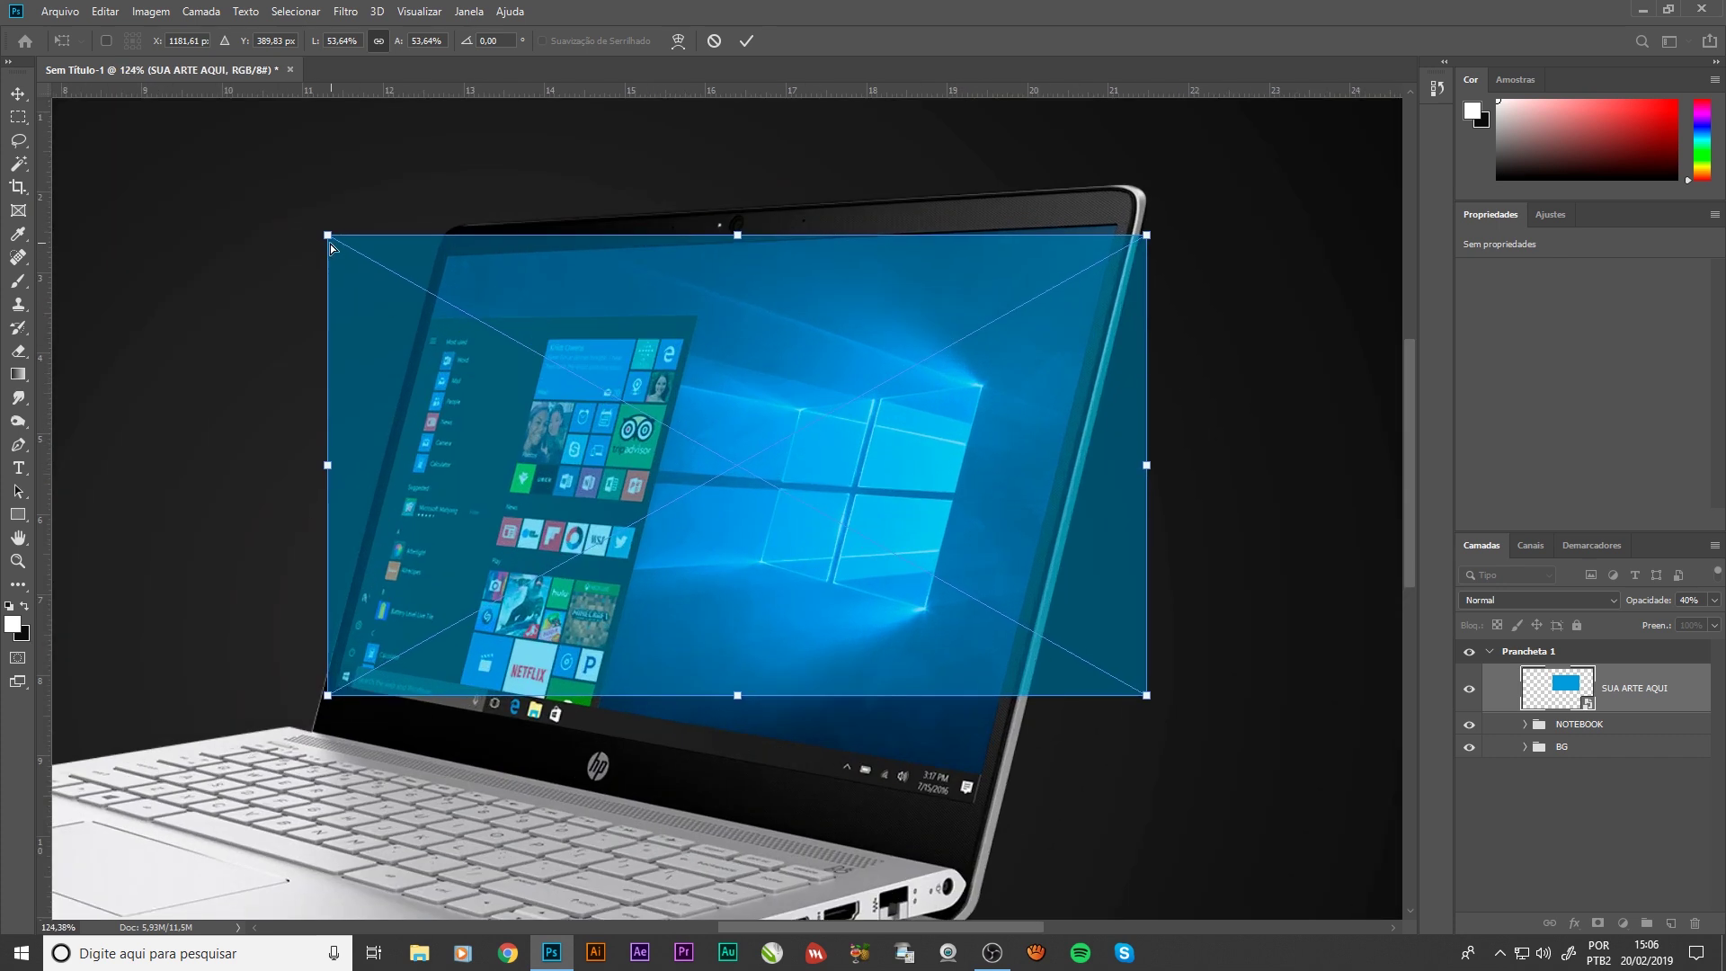
Distort its four corners onto the screen's corners and apply the transform
{"action": "left_click_drag", "start_coordinate": [329, 239], "coordinate": [446, 266]}
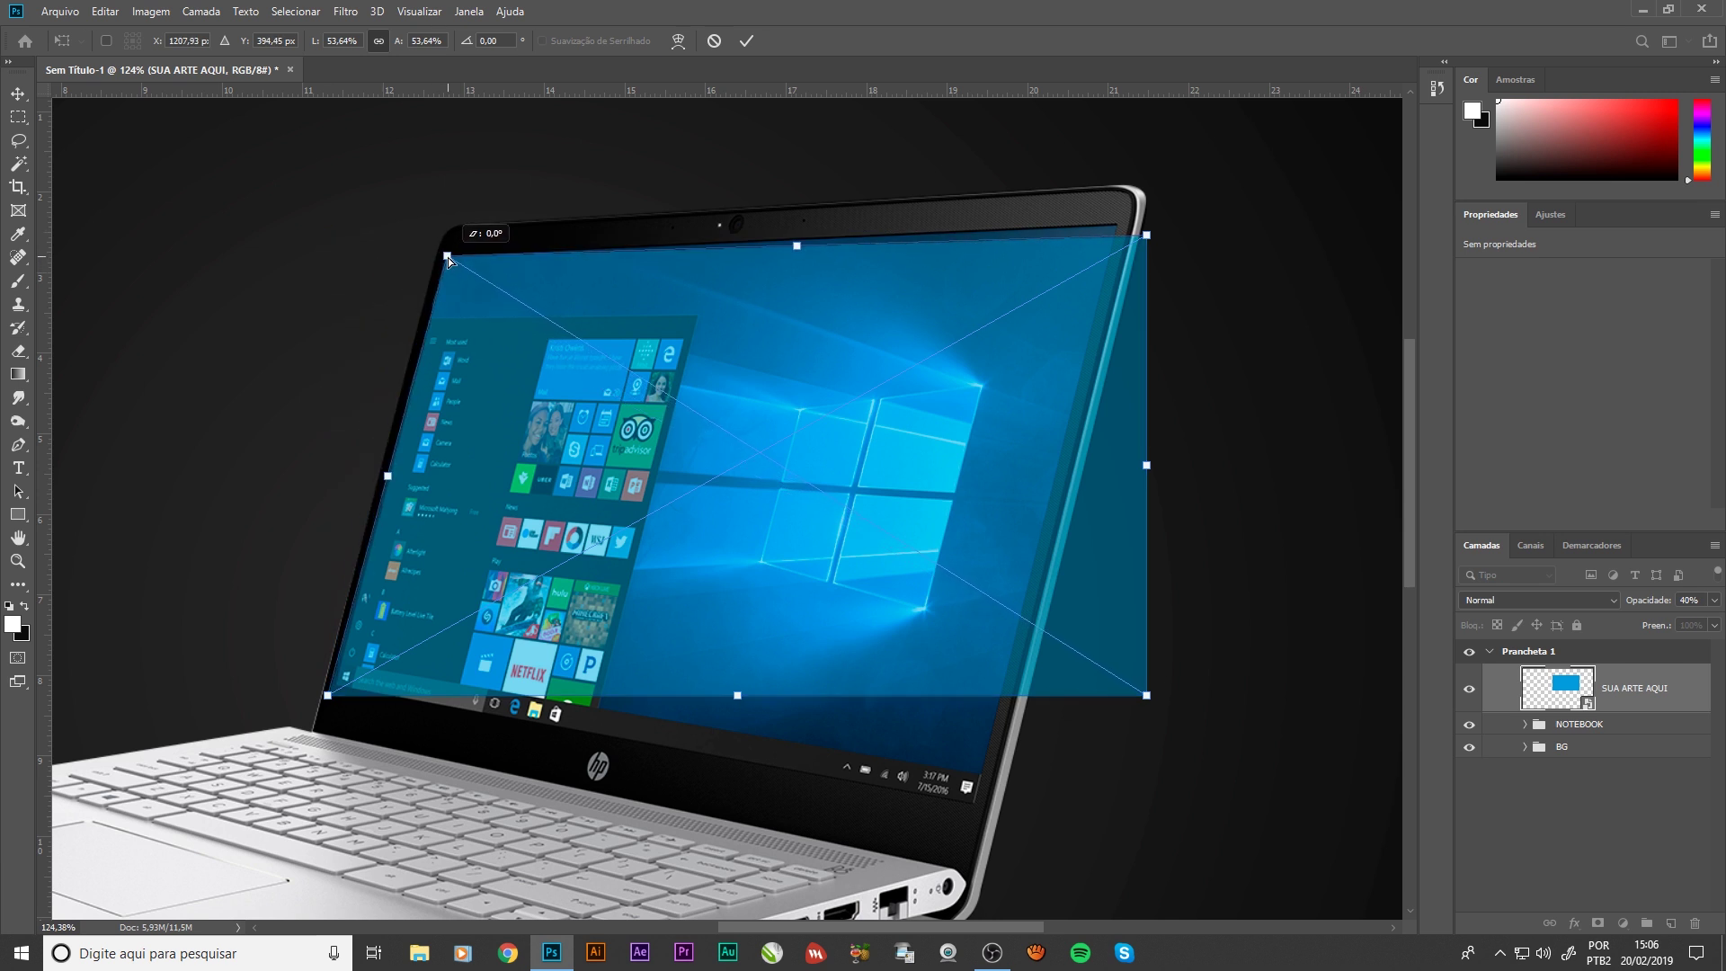
{"action": "left_click_drag", "start_coordinate": [444, 264], "coordinate": [446, 256]}
{"action": "left_click_drag", "start_coordinate": [1148, 238], "coordinate": [1115, 224]}
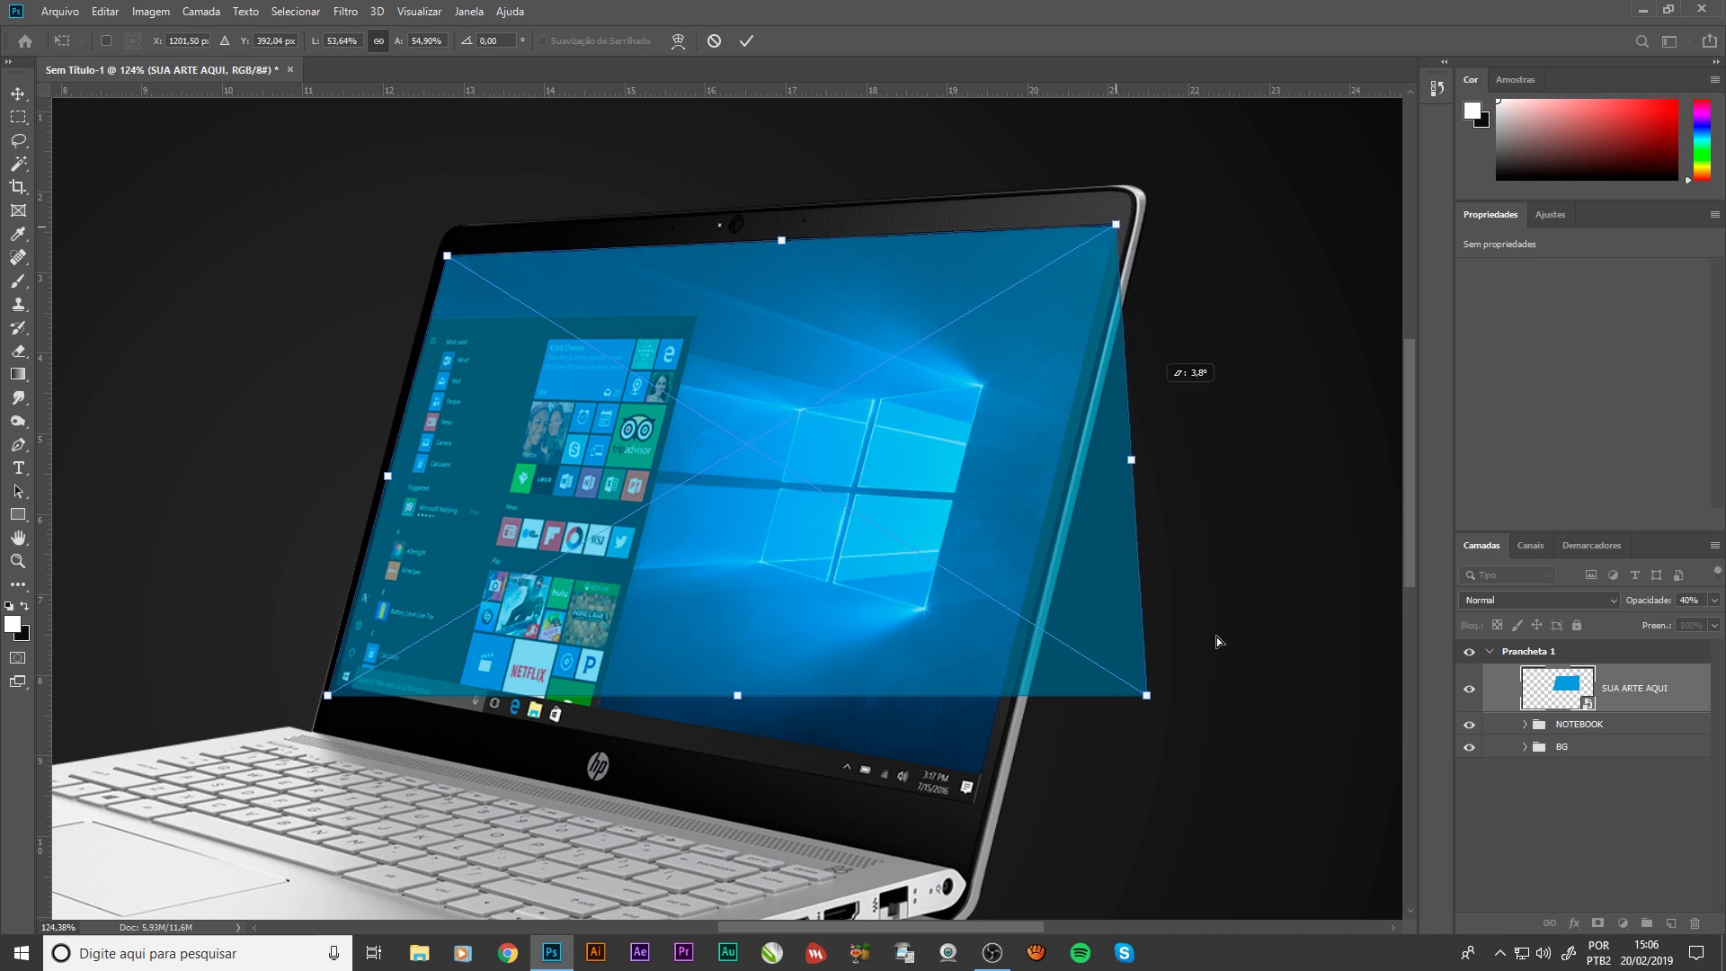
{"action": "left_click_drag", "start_coordinate": [1141, 695], "coordinate": [976, 807]}
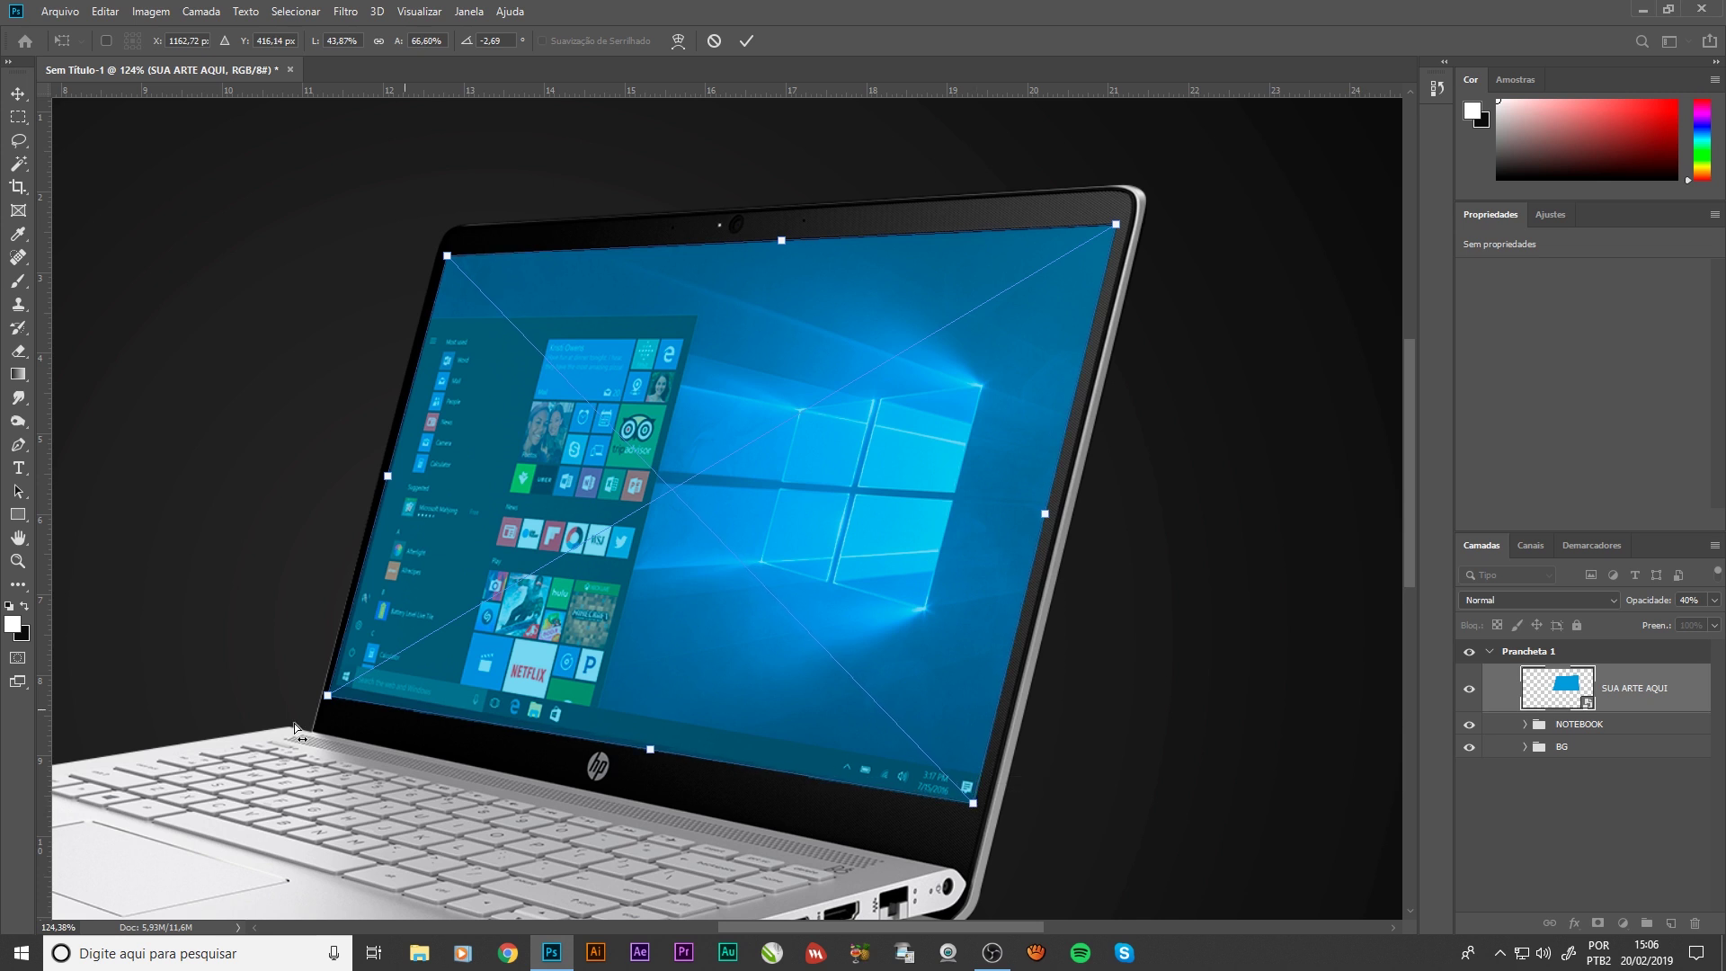
{"action": "left_click_drag", "start_coordinate": [327, 698], "coordinate": [336, 694]}
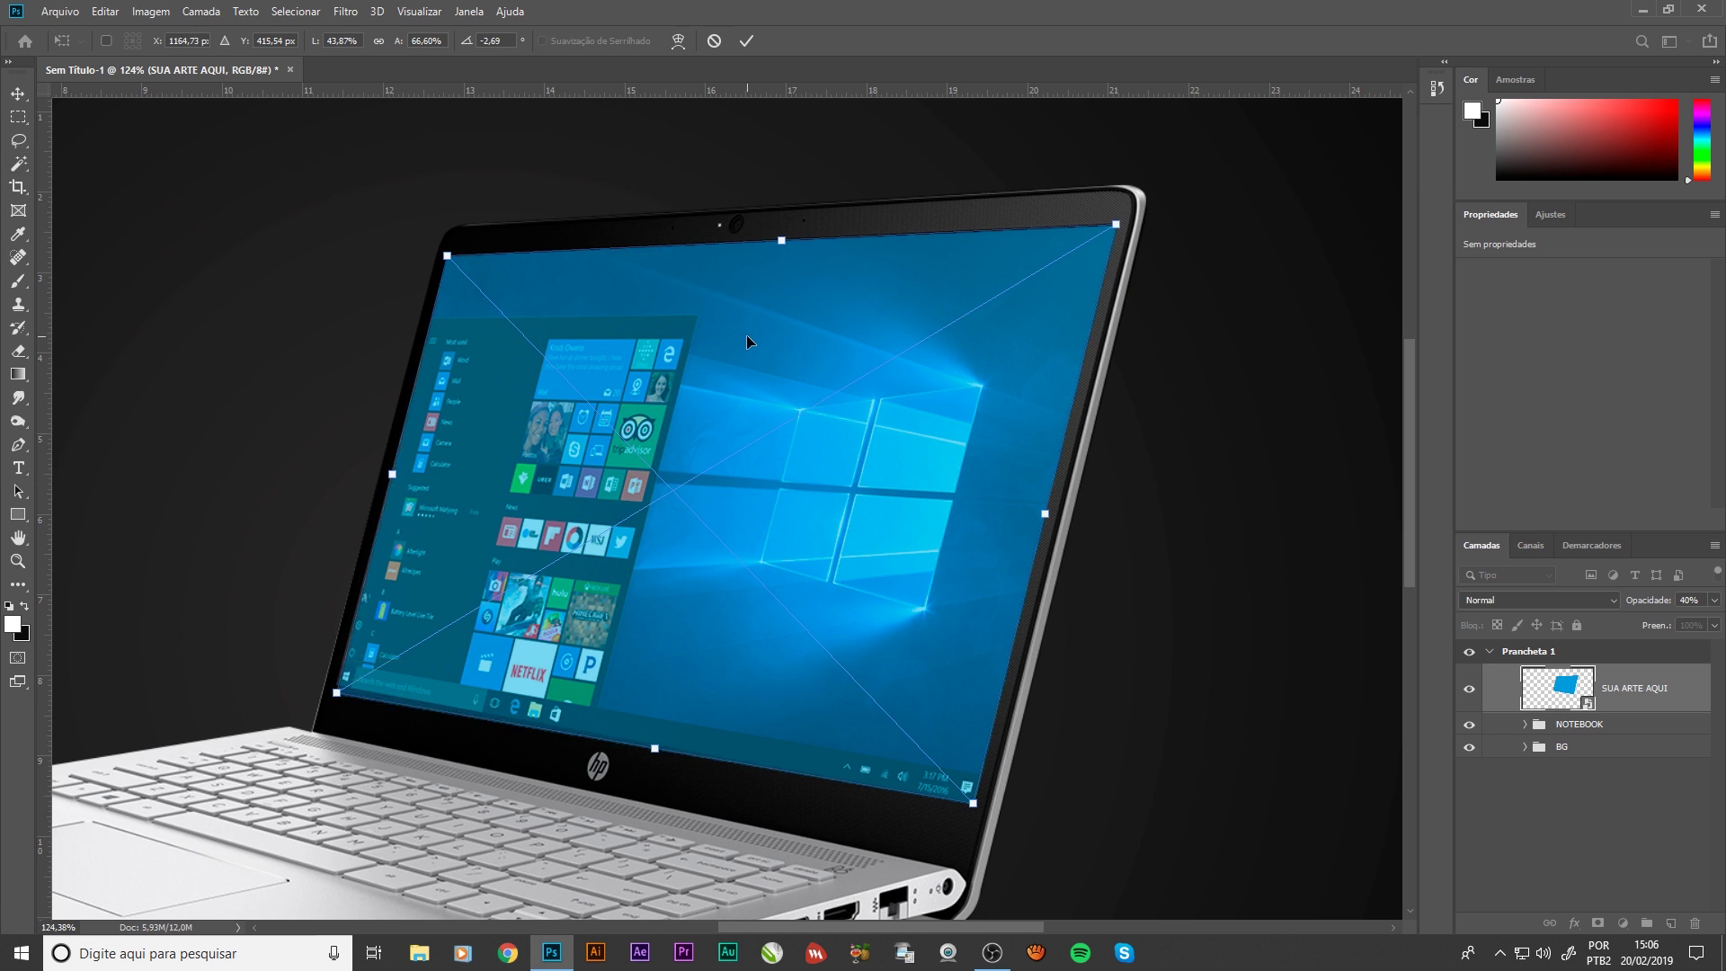
{"action": "key", "text": "Return"}
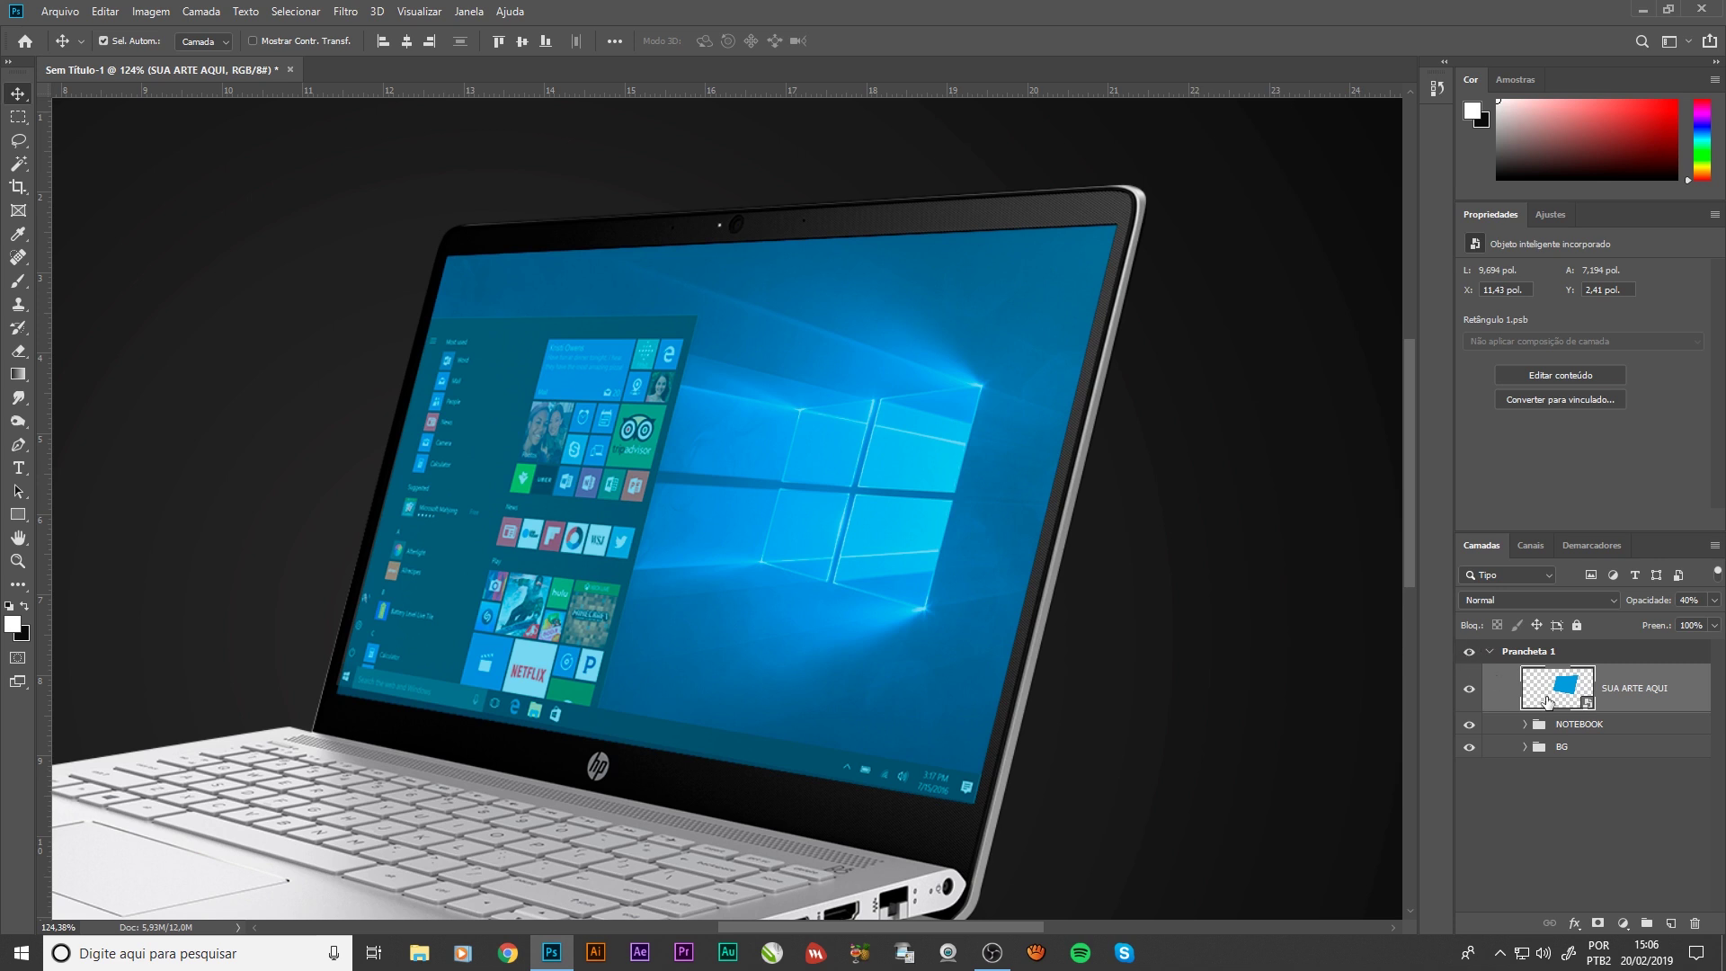
Restore the SUA ARTE AQUI layer opacity to 100%
{"action": "left_click", "coordinate": [1695, 603]}
{"action": "type", "text": "100"}
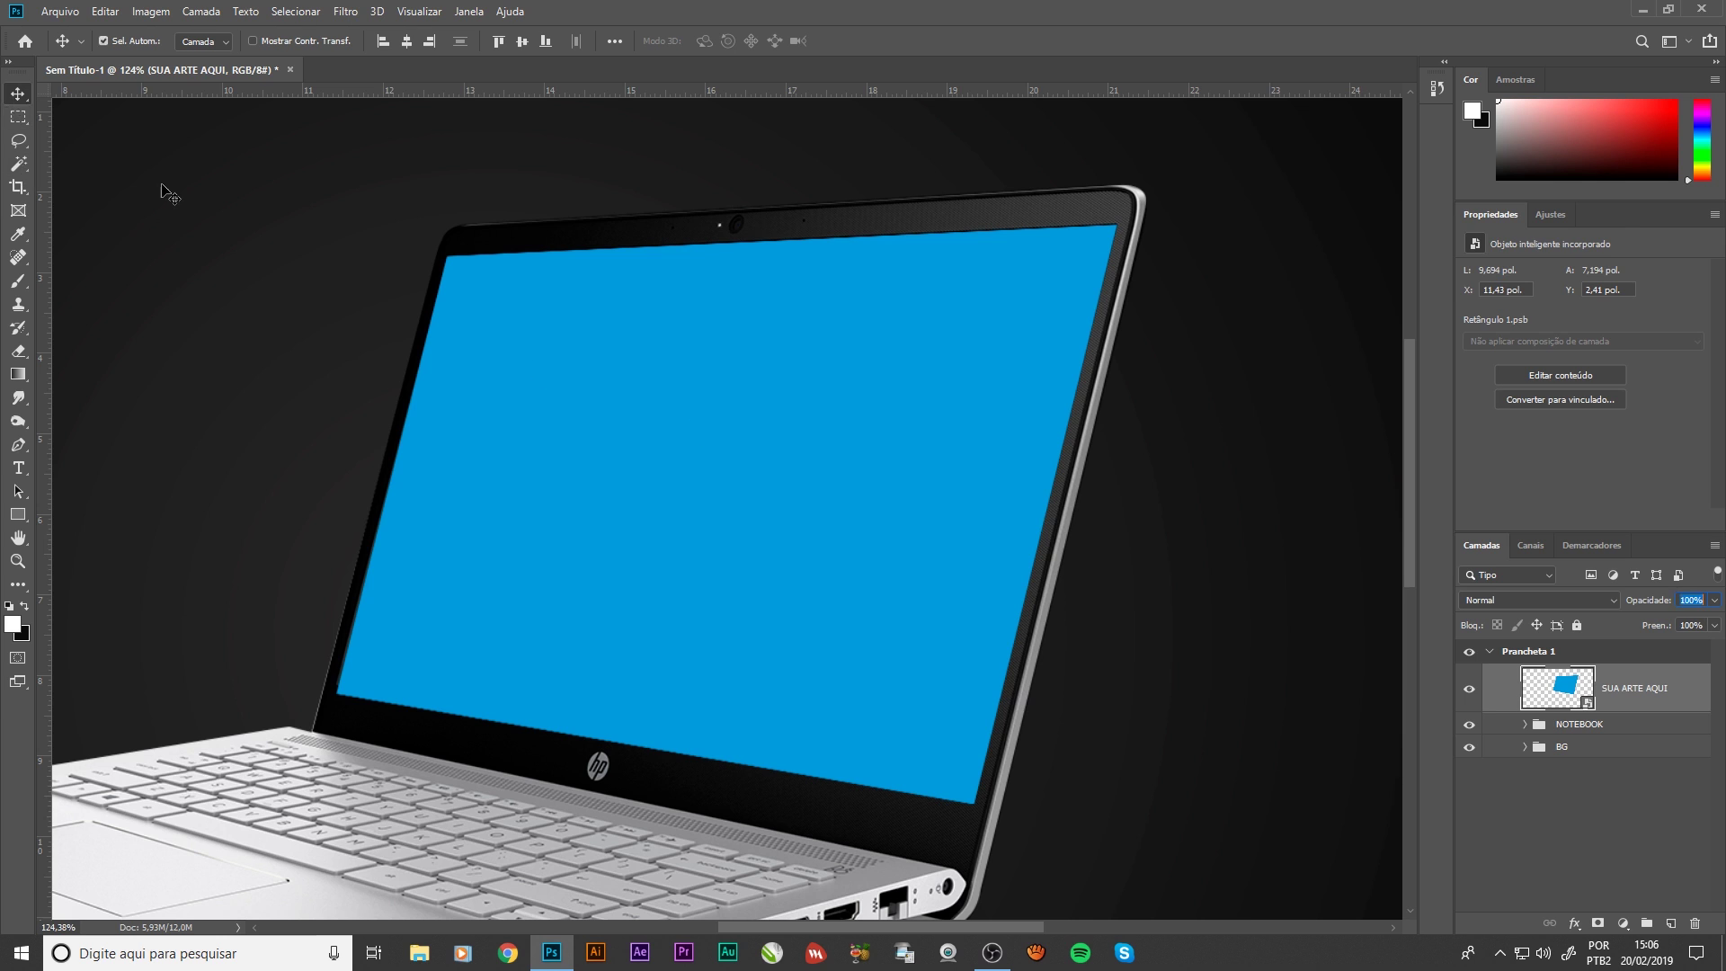
{"action": "scroll", "coordinate": [829, 386], "scroll_direction": "down", "scroll_amount": 3}
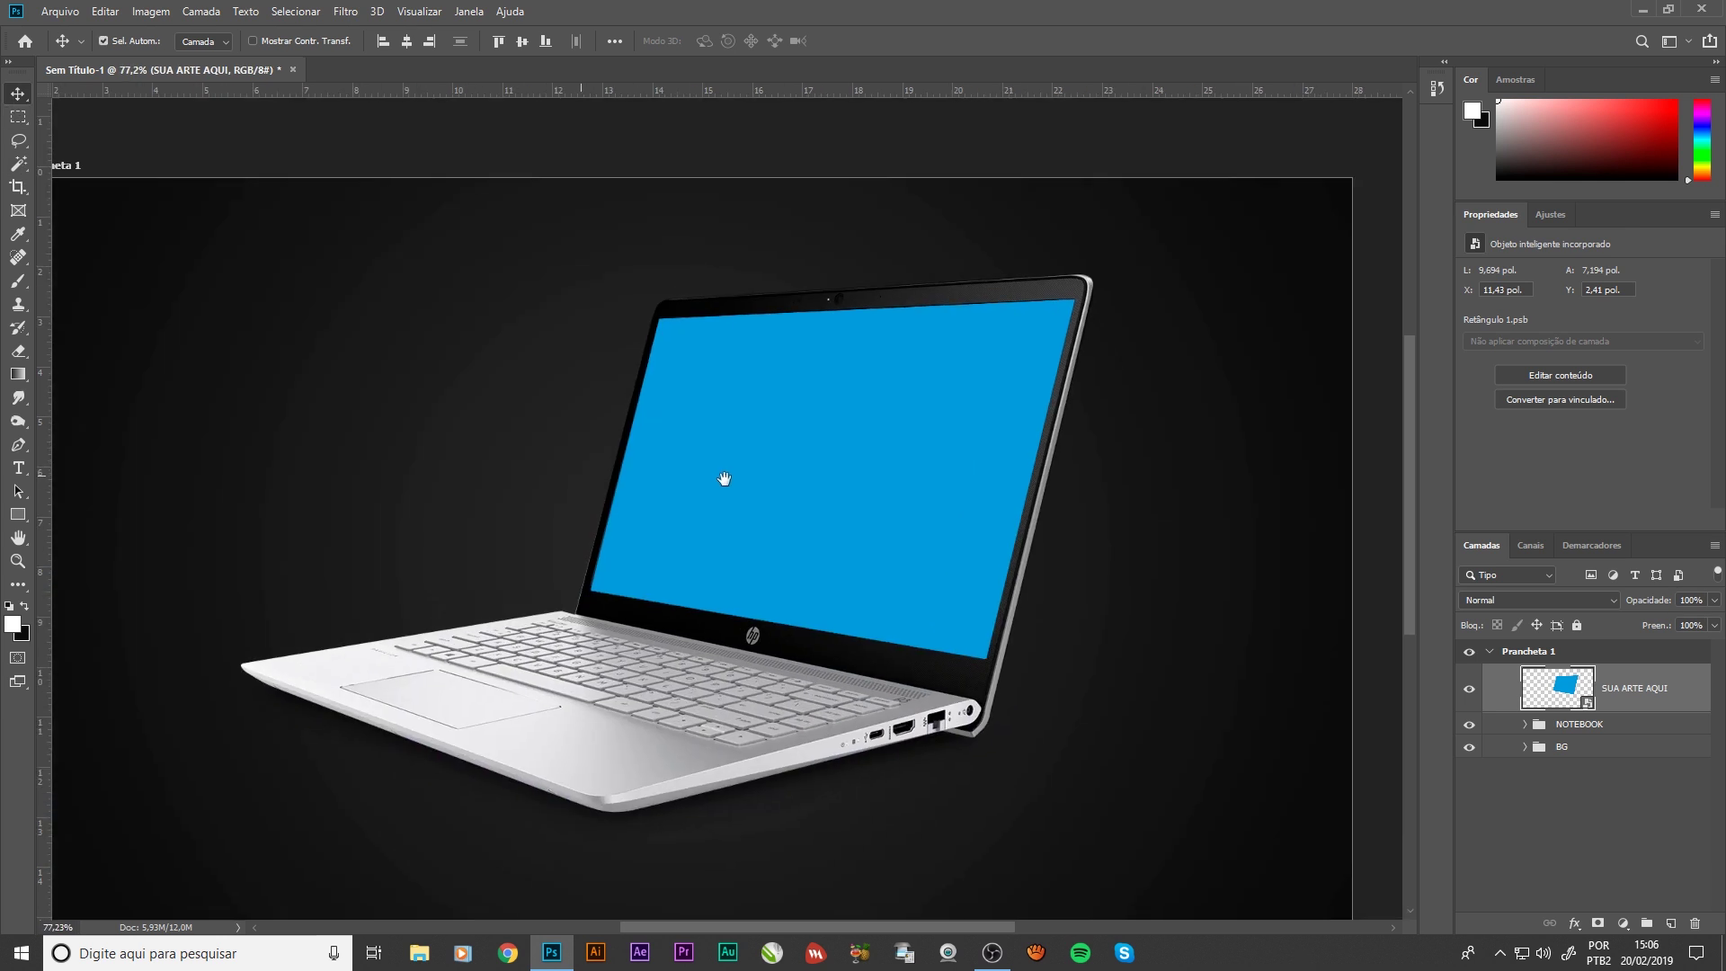
{"action": "scroll", "coordinate": [724, 477], "scroll_direction": "left", "scroll_amount": 3}
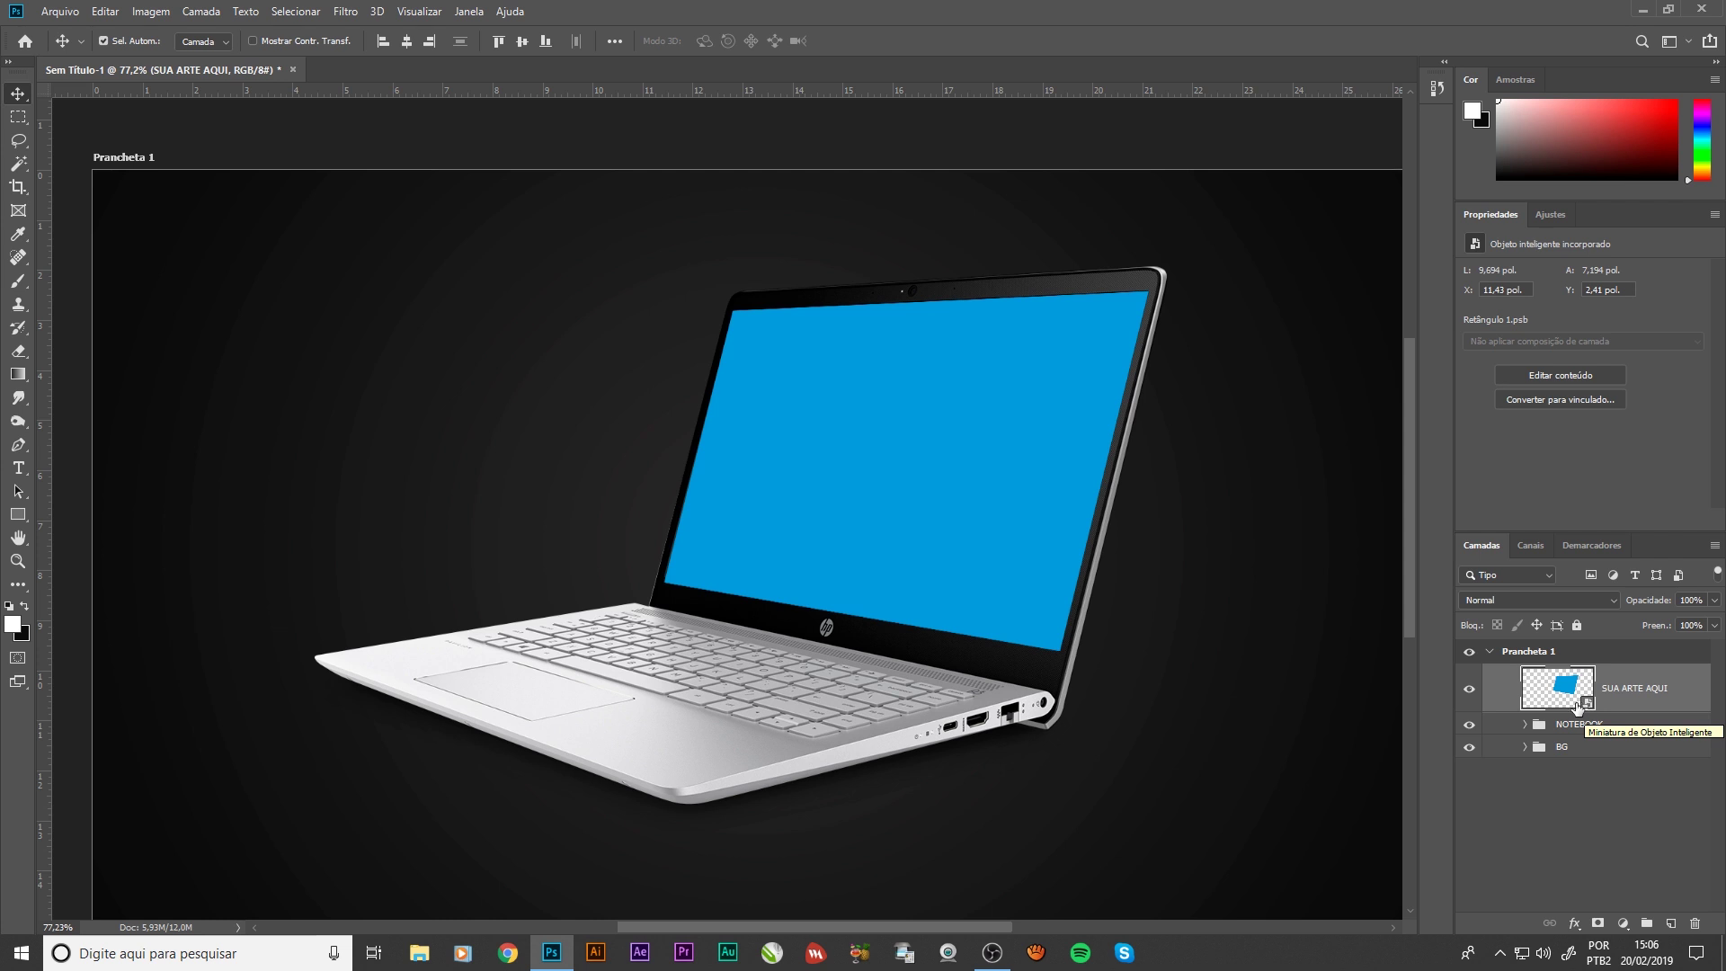
Inside SUA ARTE AQUI's contents, place-embed the Eiffel Tower wallpaper, scale it to fill, and save
{"action": "double_click", "coordinate": [1587, 704]}
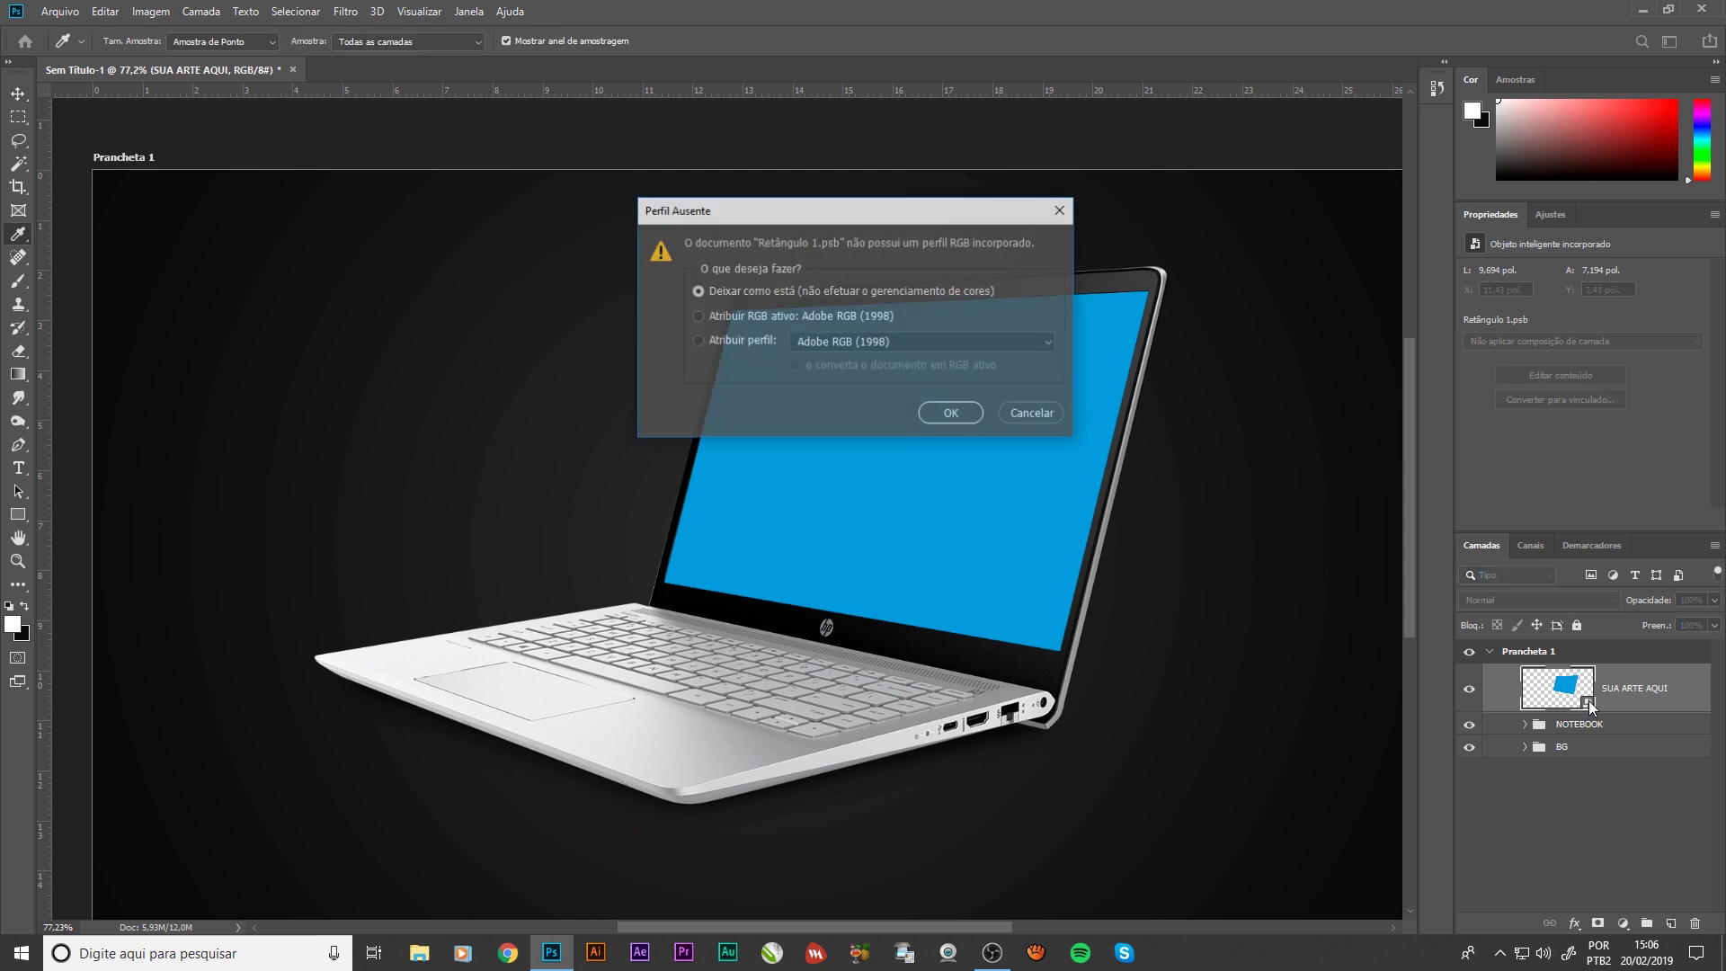
{"action": "left_click", "coordinate": [946, 419]}
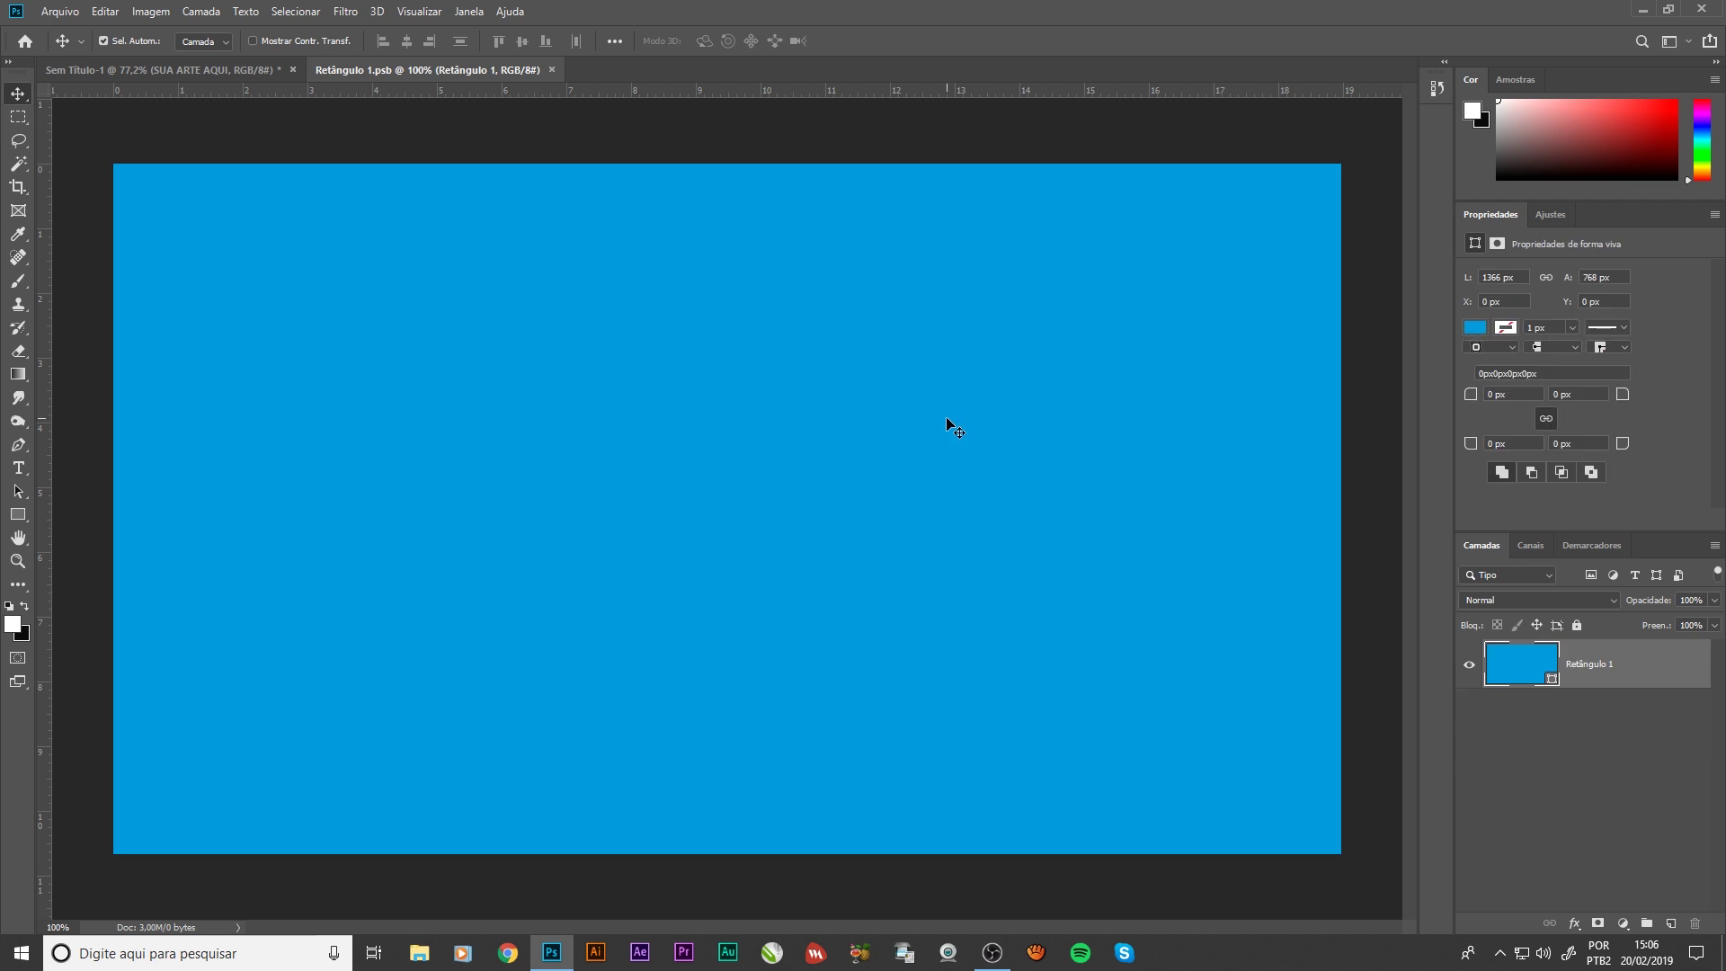
{"action": "left_click", "coordinate": [60, 11]}
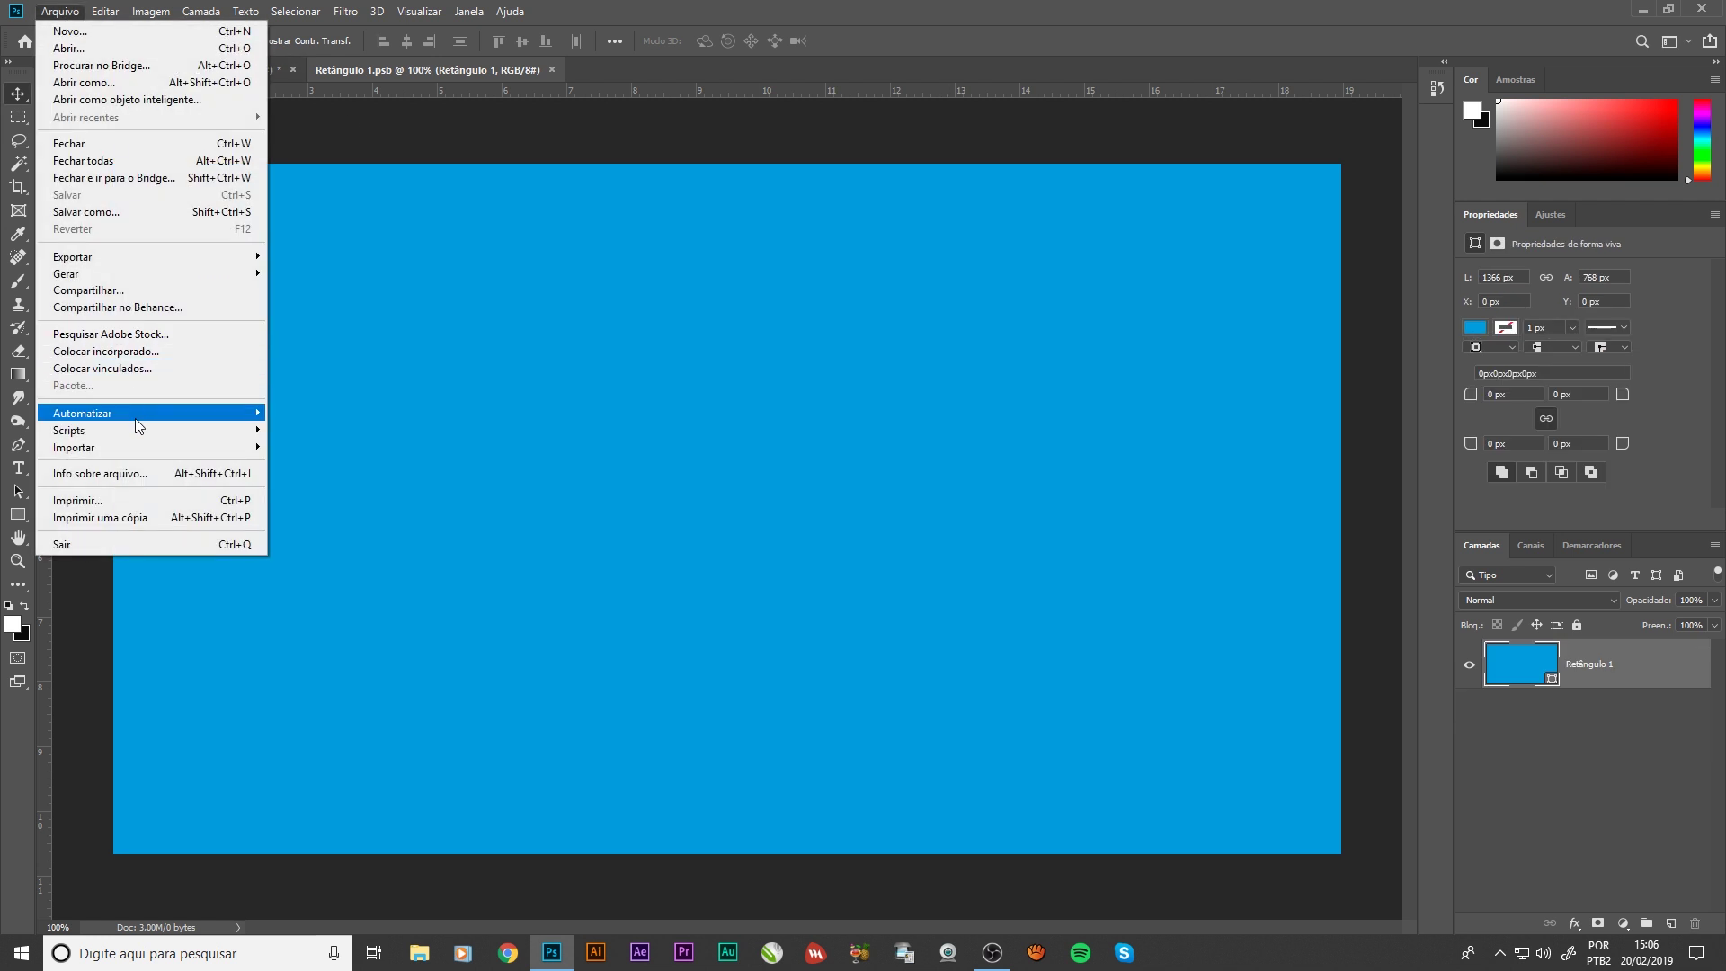
{"action": "left_click", "coordinate": [129, 352]}
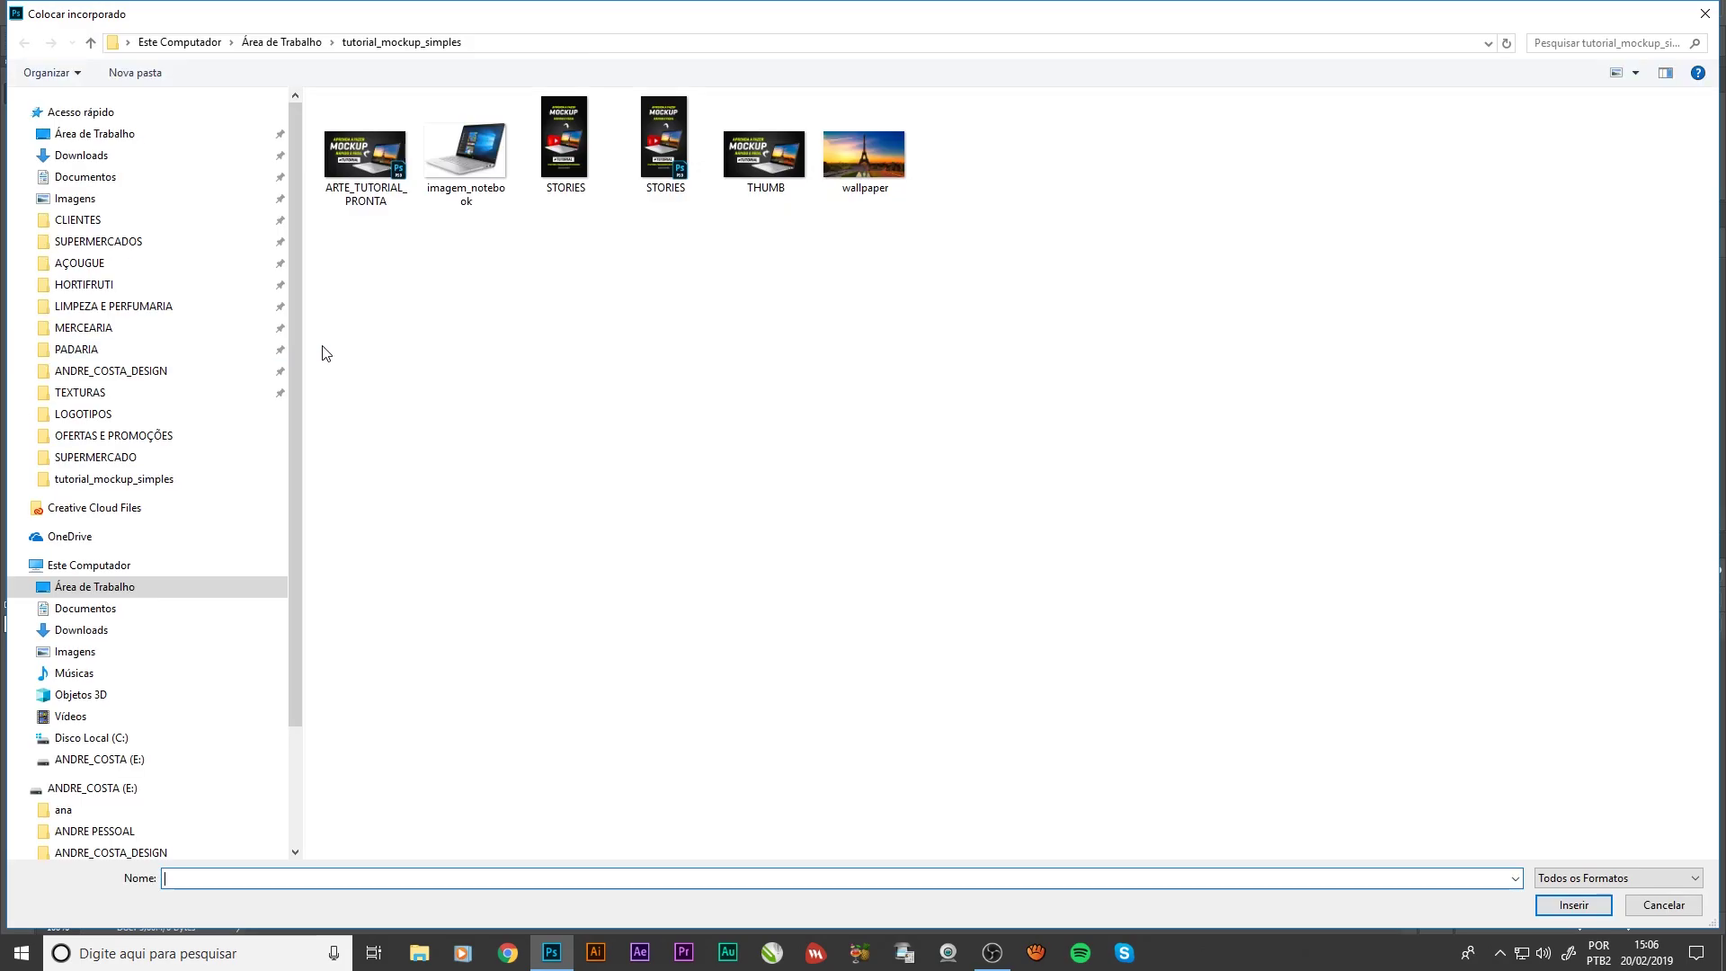
{"action": "double_click", "coordinate": [891, 162]}
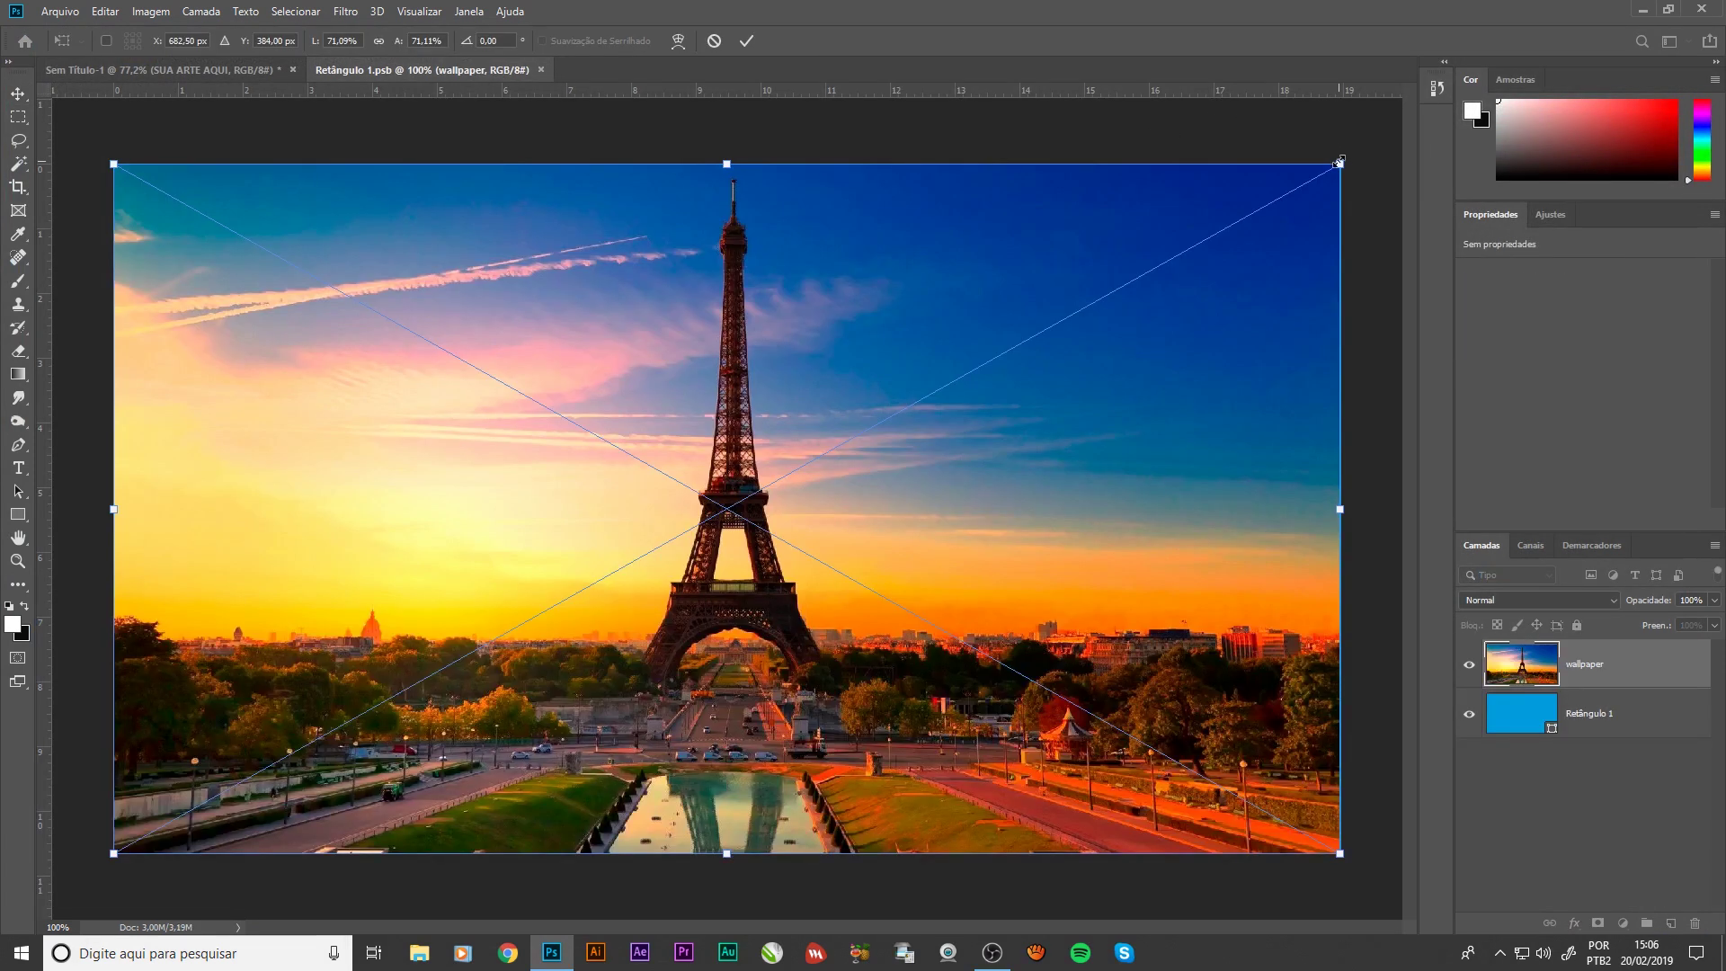
{"action": "left_click_drag", "start_coordinate": [1339, 163], "coordinate": [1345, 160]}
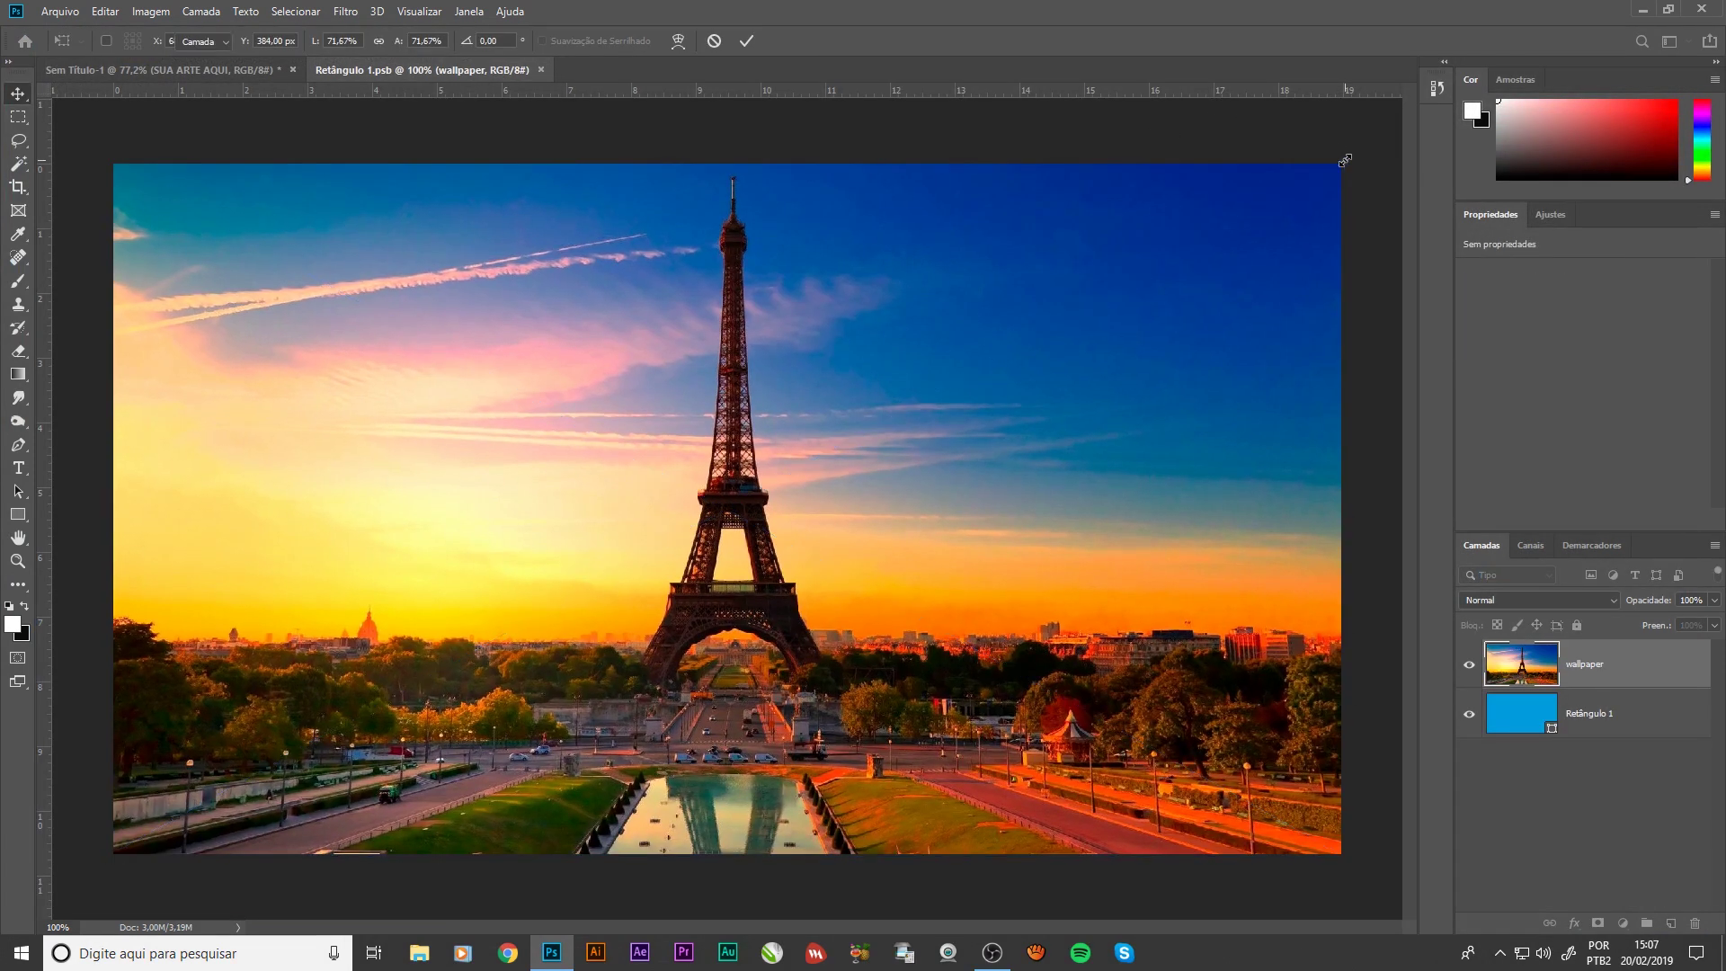
{"action": "key", "text": "Return"}
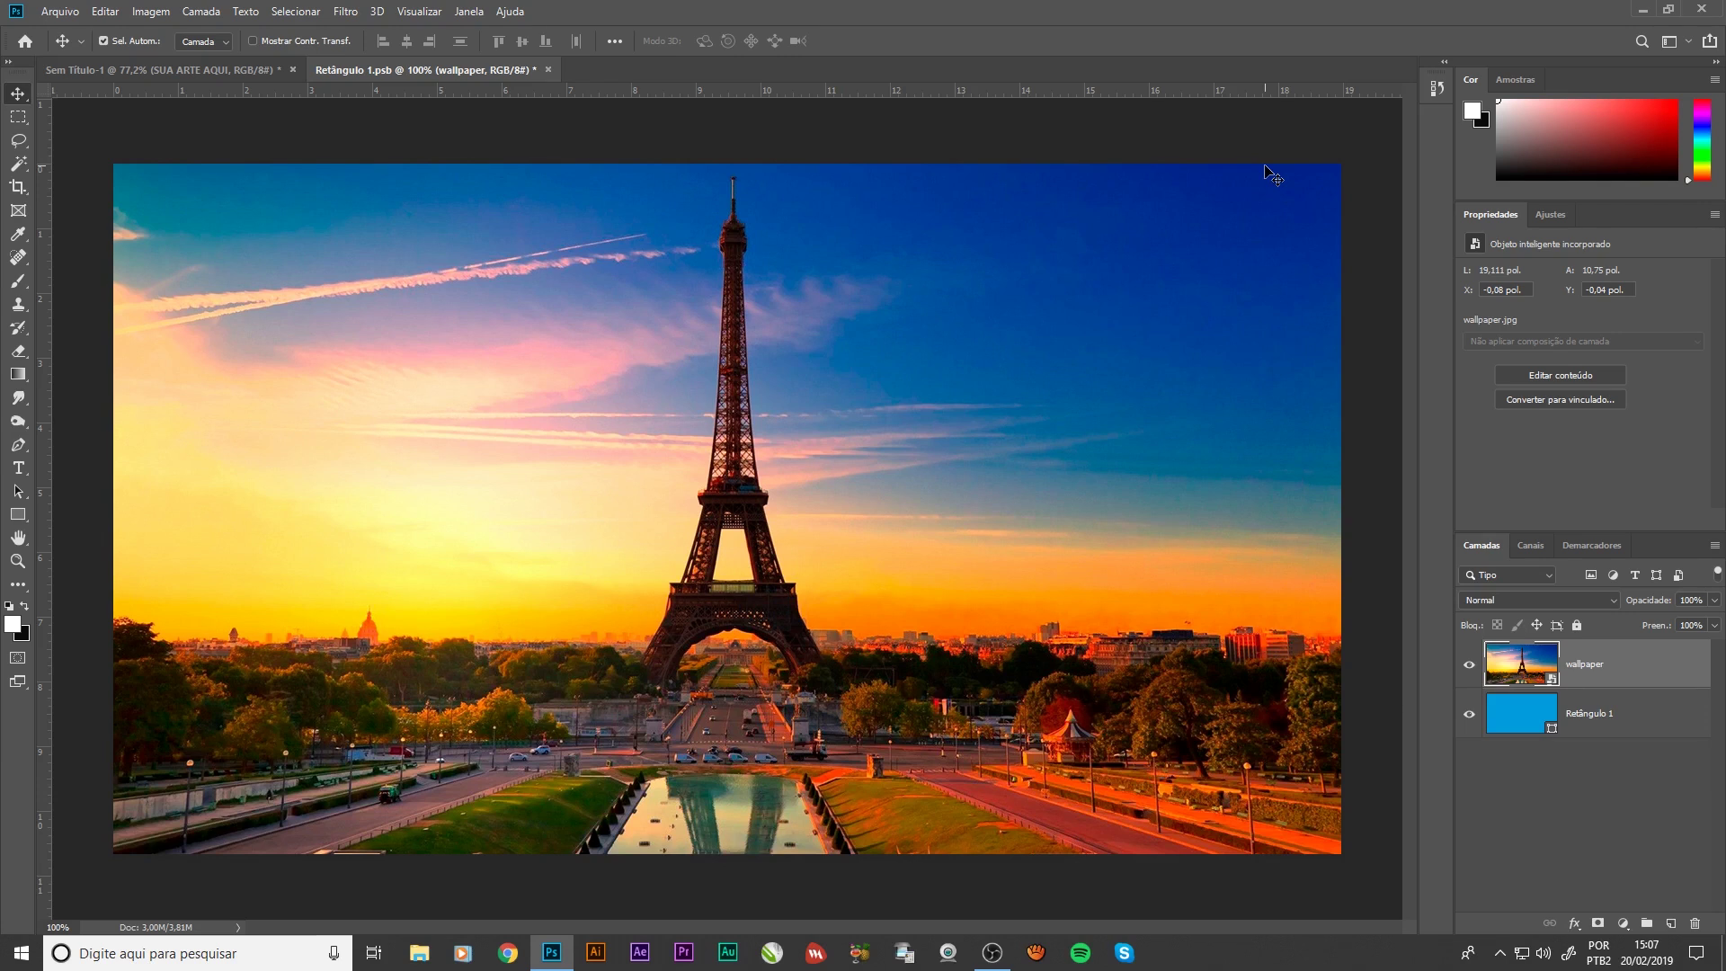
{"action": "key", "text": "ctrl+s"}
Close the smart object contents and return to the laptop mockup
{"action": "left_click", "coordinate": [542, 70]}
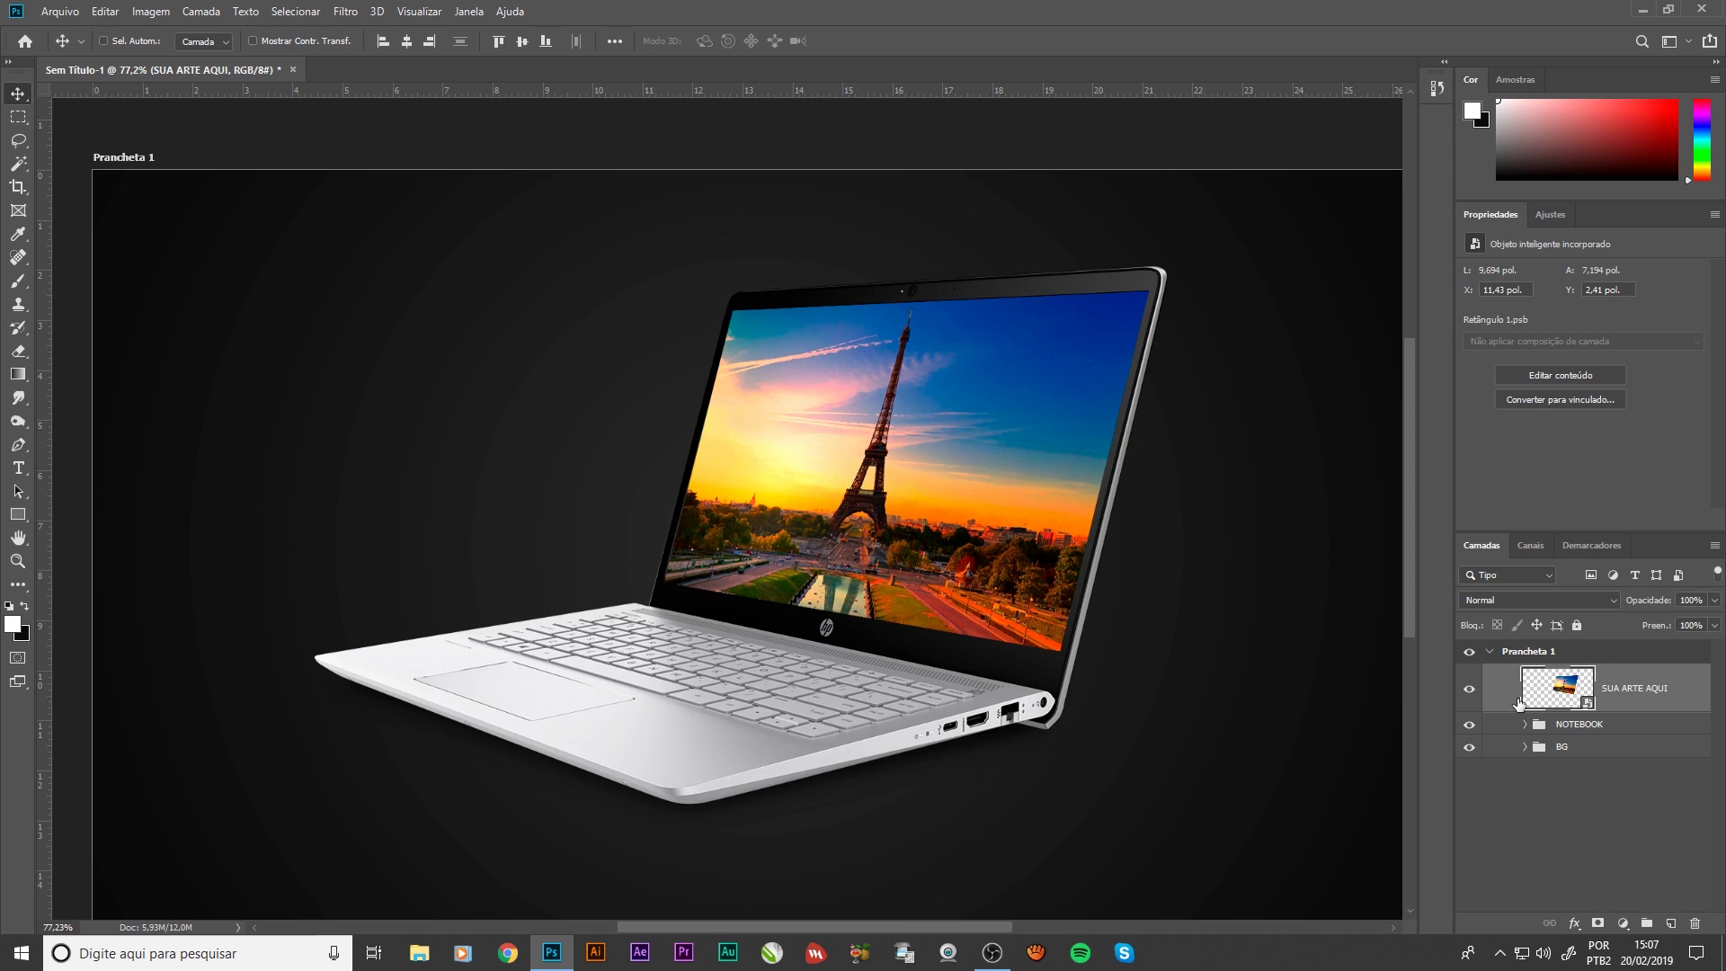
{"action": "key", "text": "ctrl"}
{"action": "scroll", "coordinate": [893, 306], "scroll_direction": "up", "scroll_amount": 3}
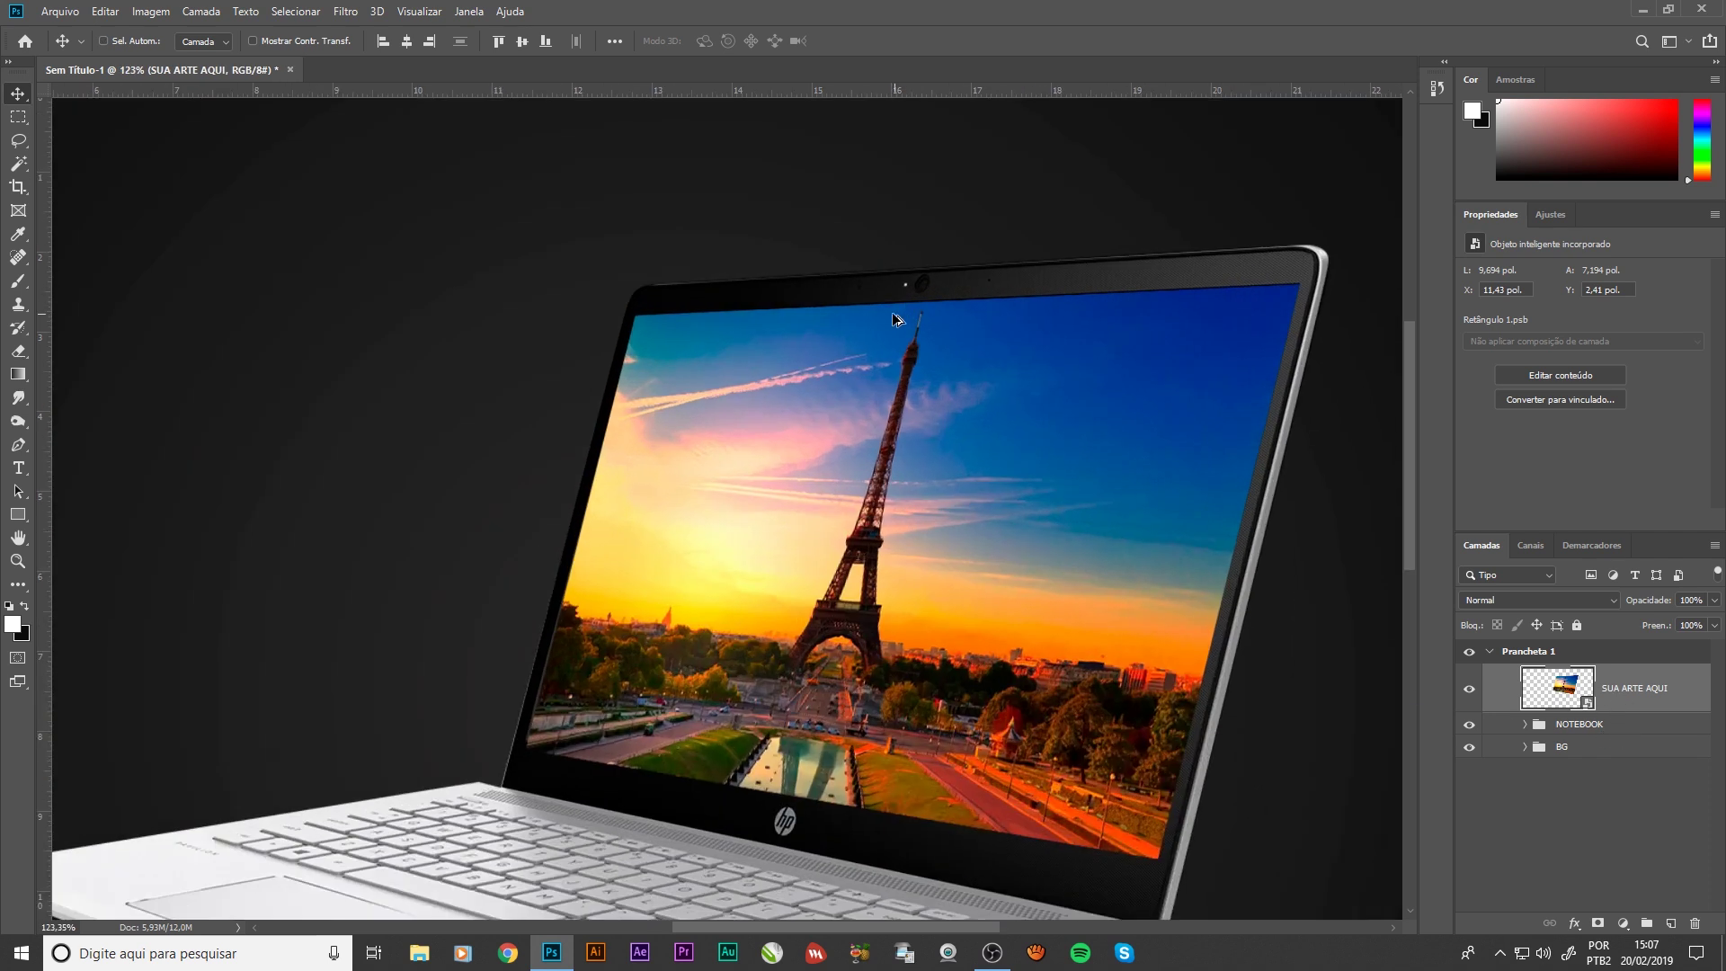
{"action": "scroll", "coordinate": [989, 369], "scroll_direction": "right", "scroll_amount": 2}
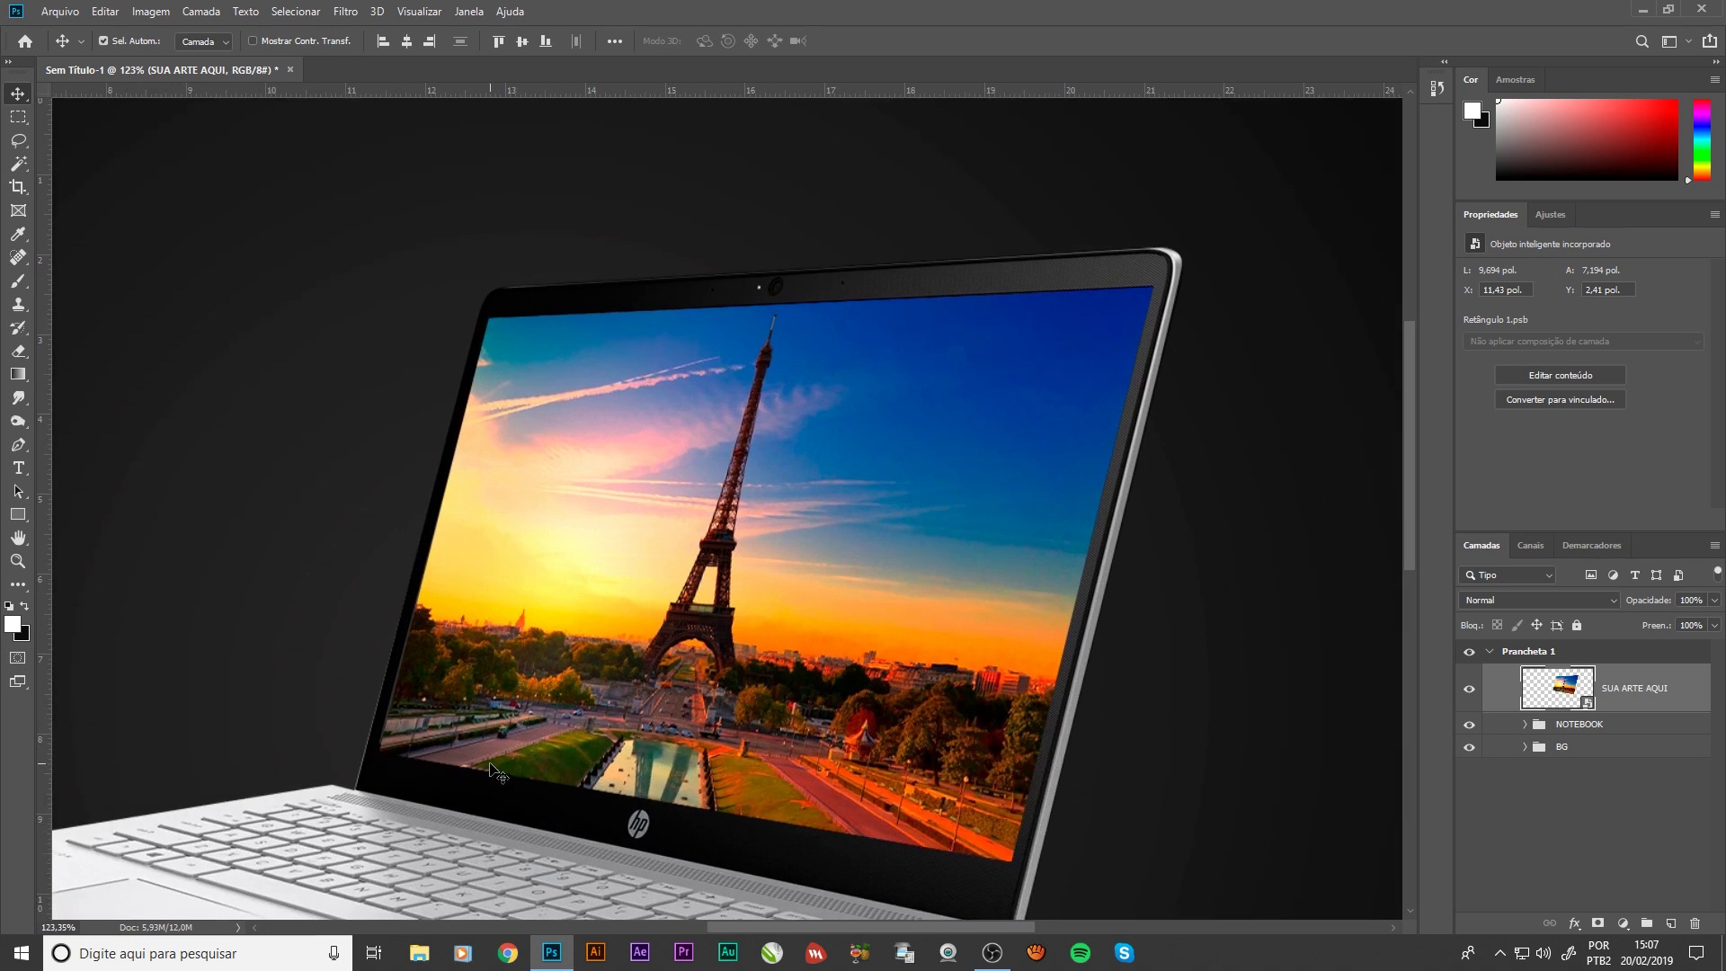
{"action": "key", "text": "ctrl"}
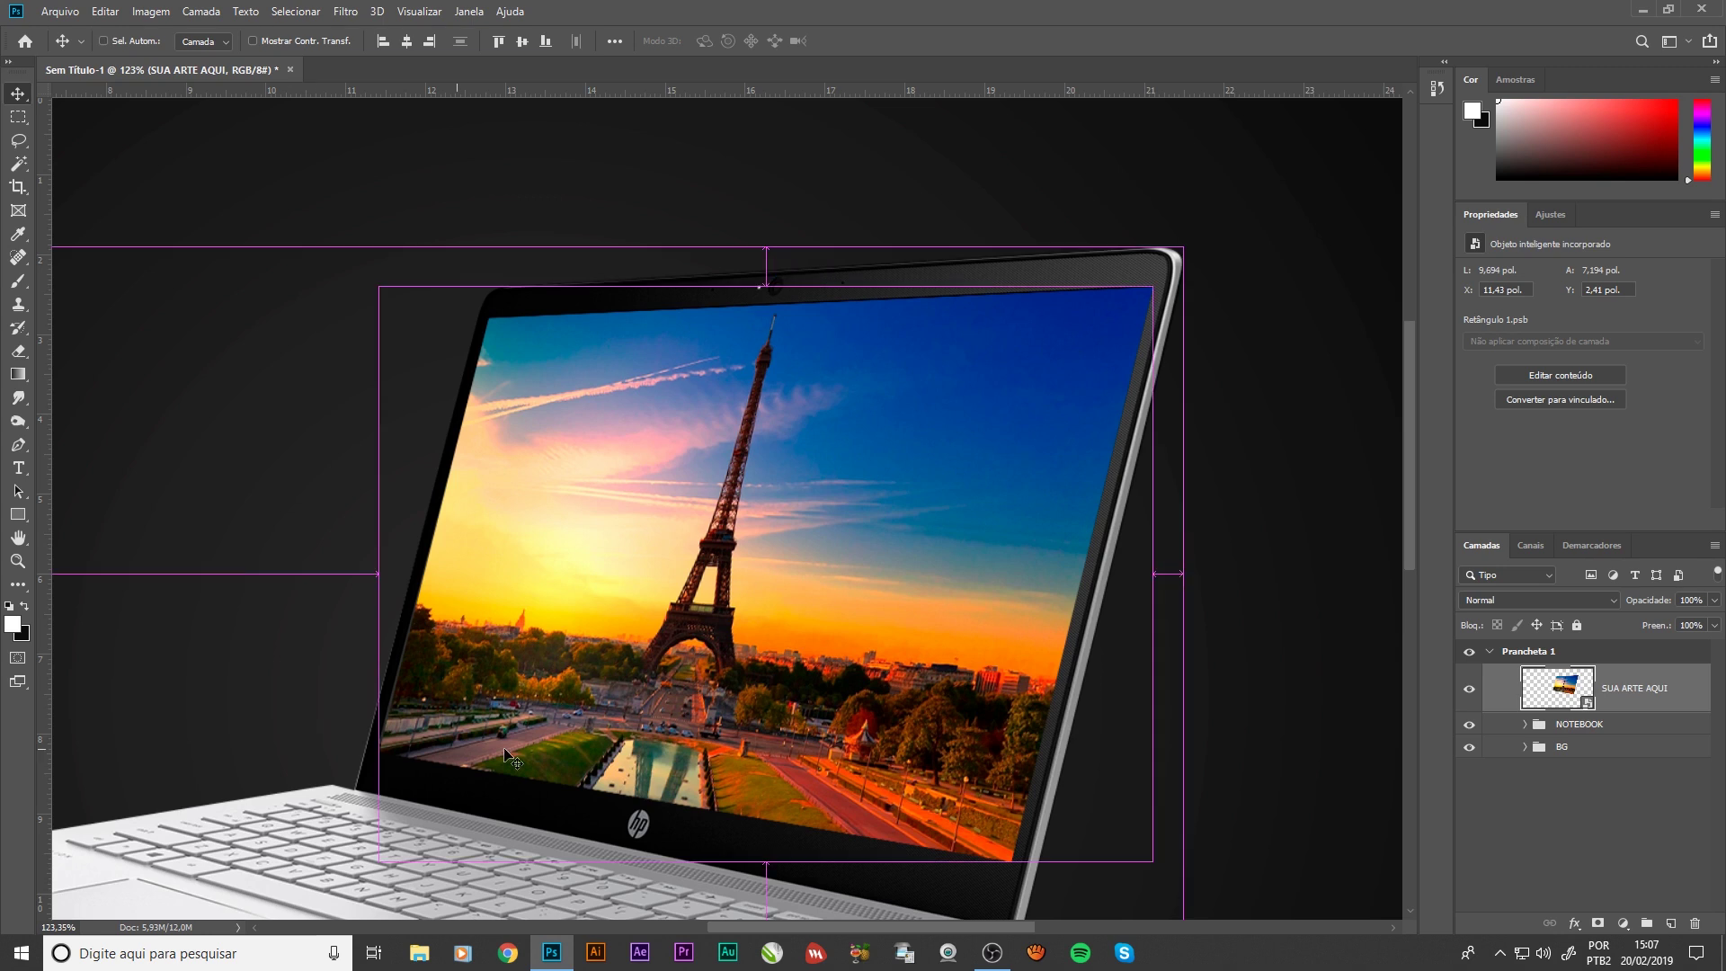
Free-transform the screen image, tucking its lower-left corner into the screen edge, and commit
{"action": "key", "text": "ctrl+t"}
{"action": "scroll", "coordinate": [388, 758], "scroll_direction": "up", "scroll_amount": 3}
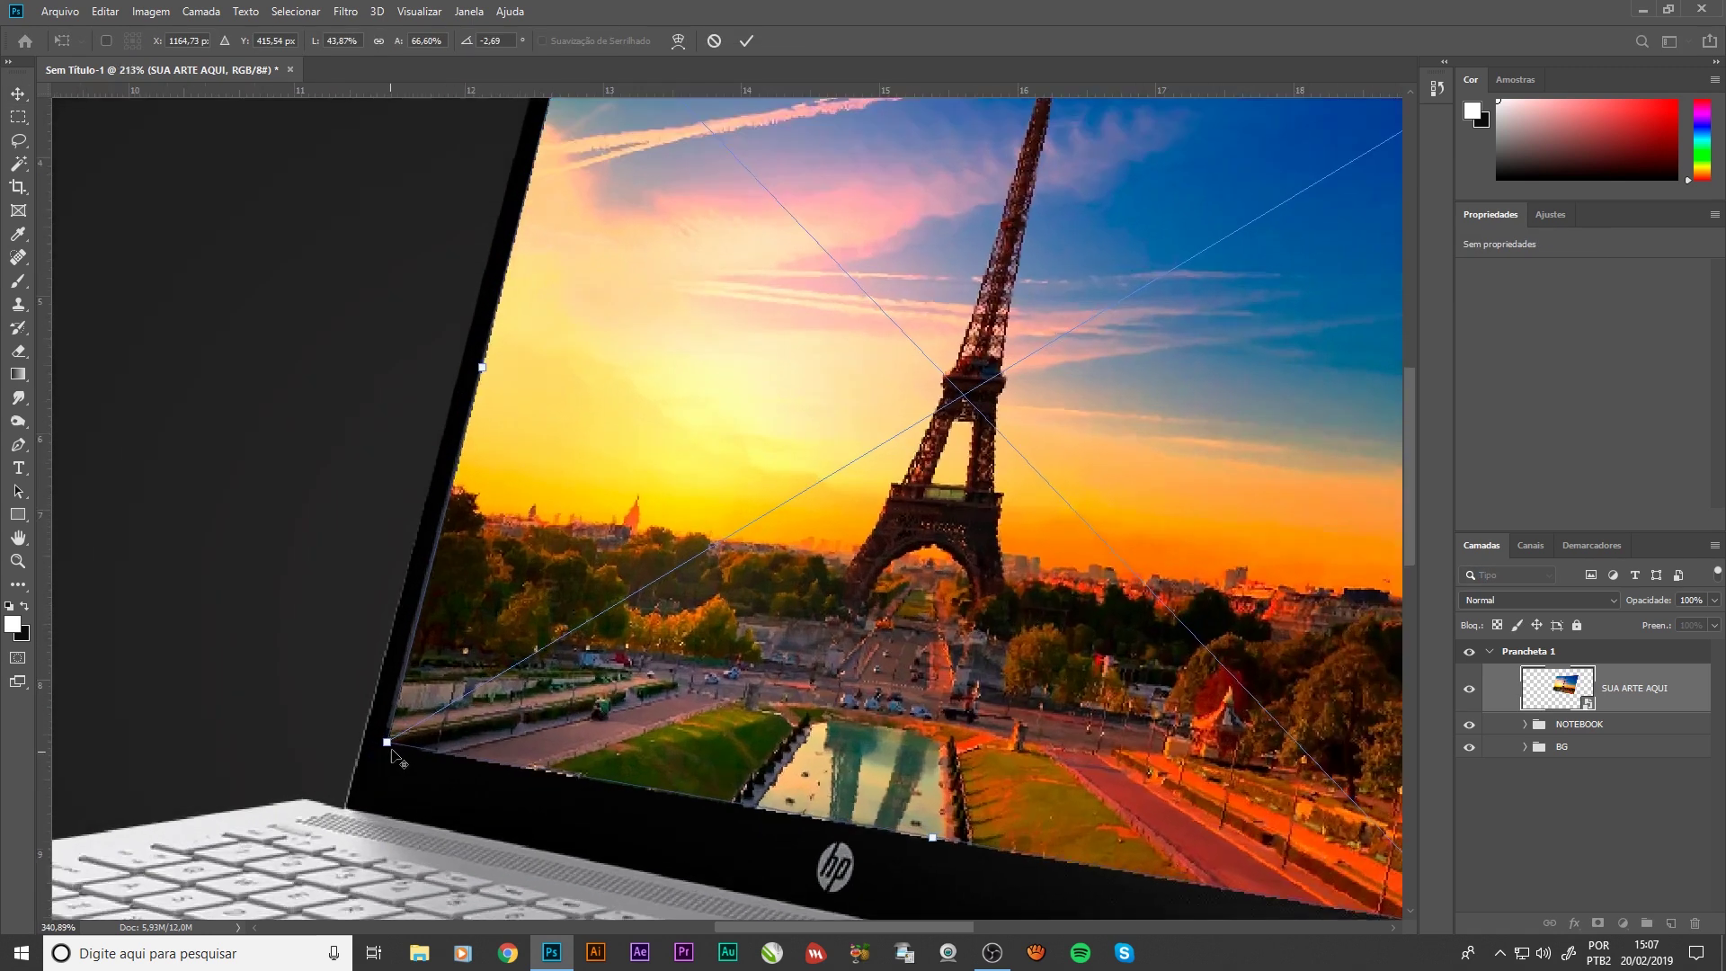
{"action": "scroll", "coordinate": [392, 752], "scroll_direction": "up", "scroll_amount": 3}
{"action": "left_click_drag", "start_coordinate": [388, 728], "coordinate": [385, 688]}
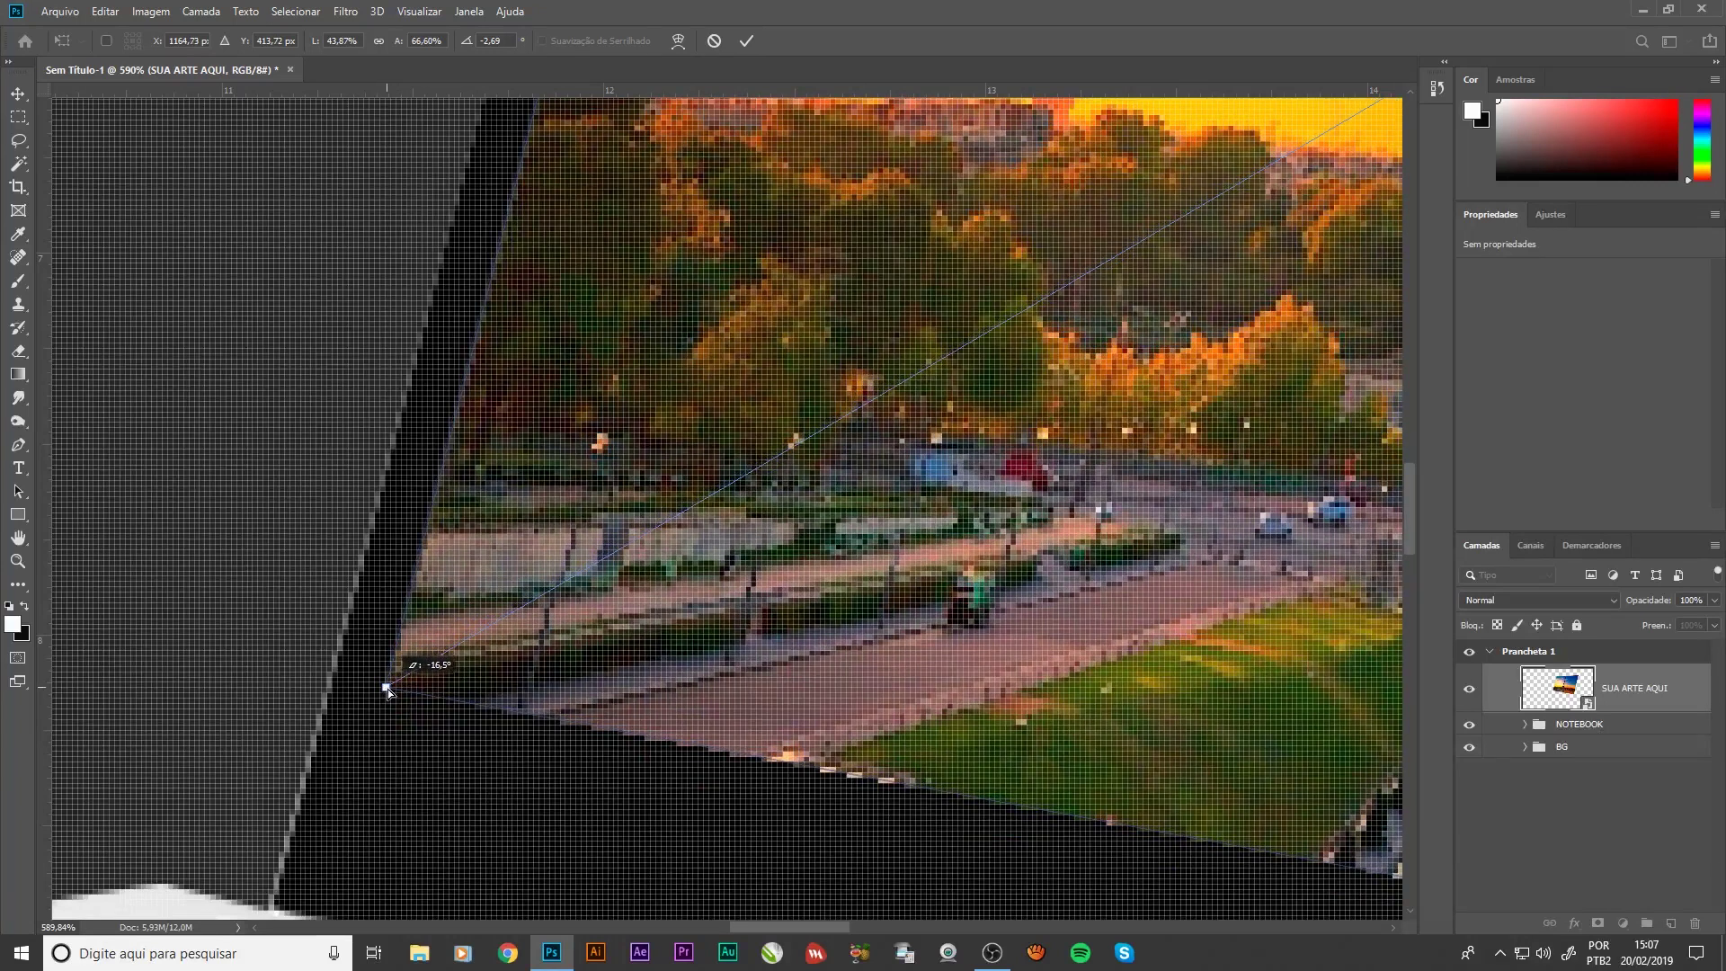
{"action": "scroll", "coordinate": [432, 675], "scroll_direction": "down", "scroll_amount": 3}
{"action": "scroll", "coordinate": [444, 670], "scroll_direction": "down", "scroll_amount": 2}
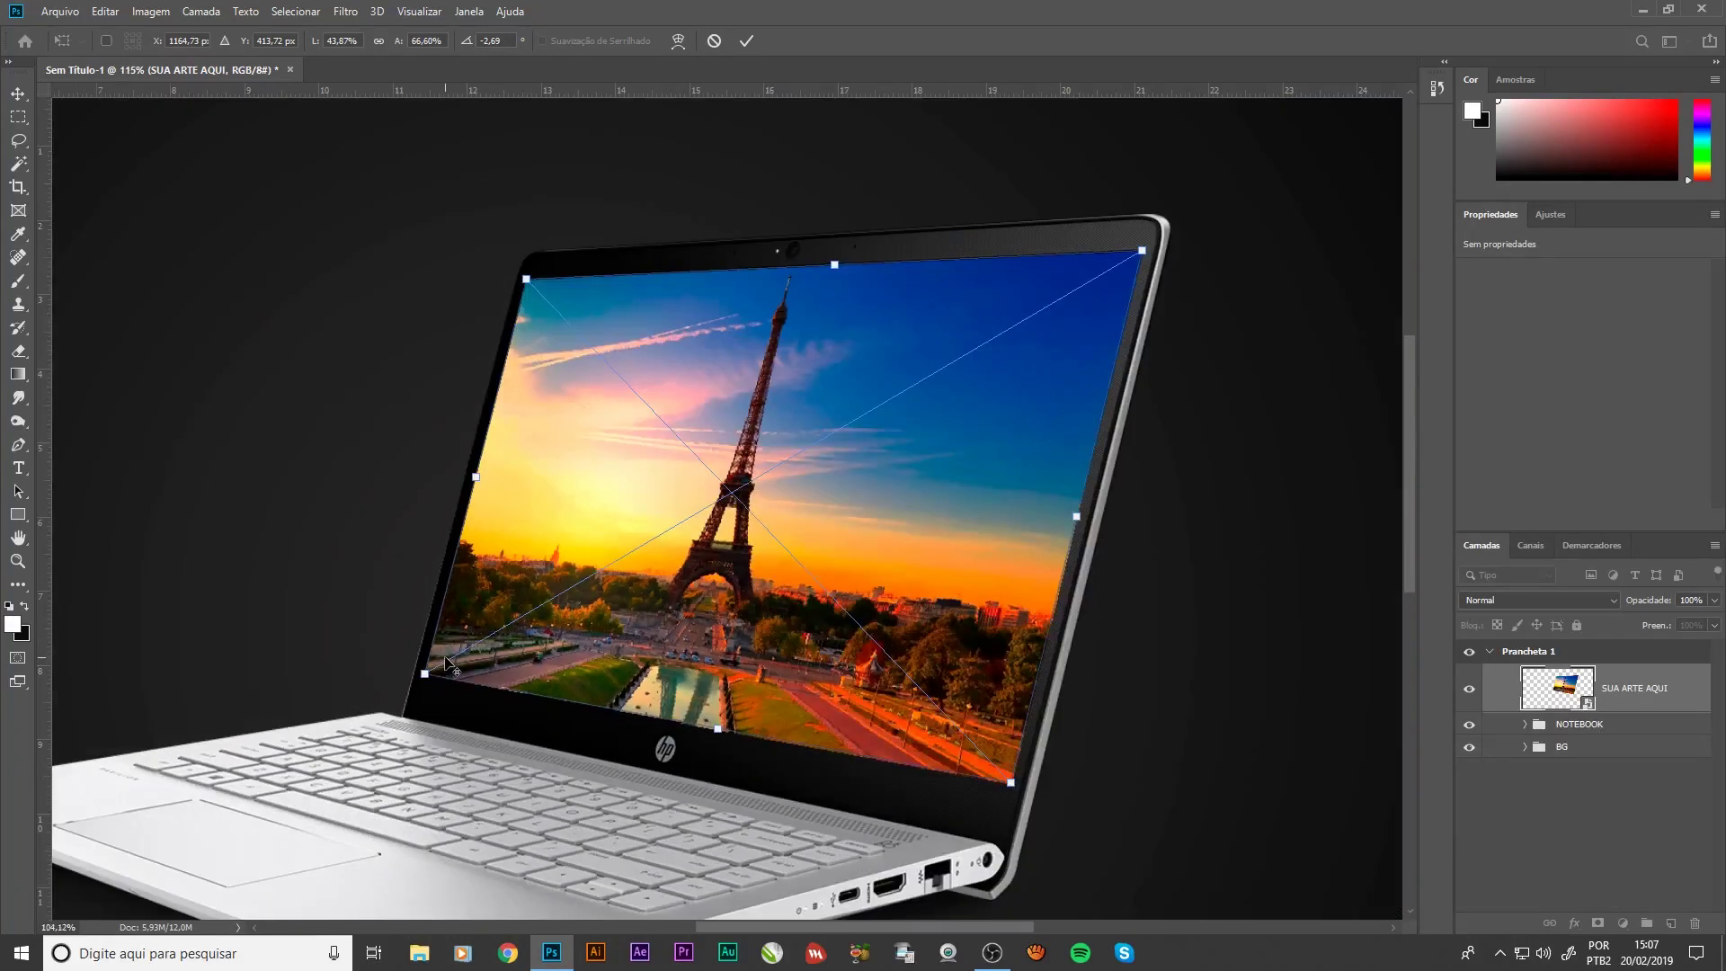
{"action": "scroll", "coordinate": [444, 670], "scroll_direction": "down", "scroll_amount": 2}
{"action": "key", "text": "Return"}
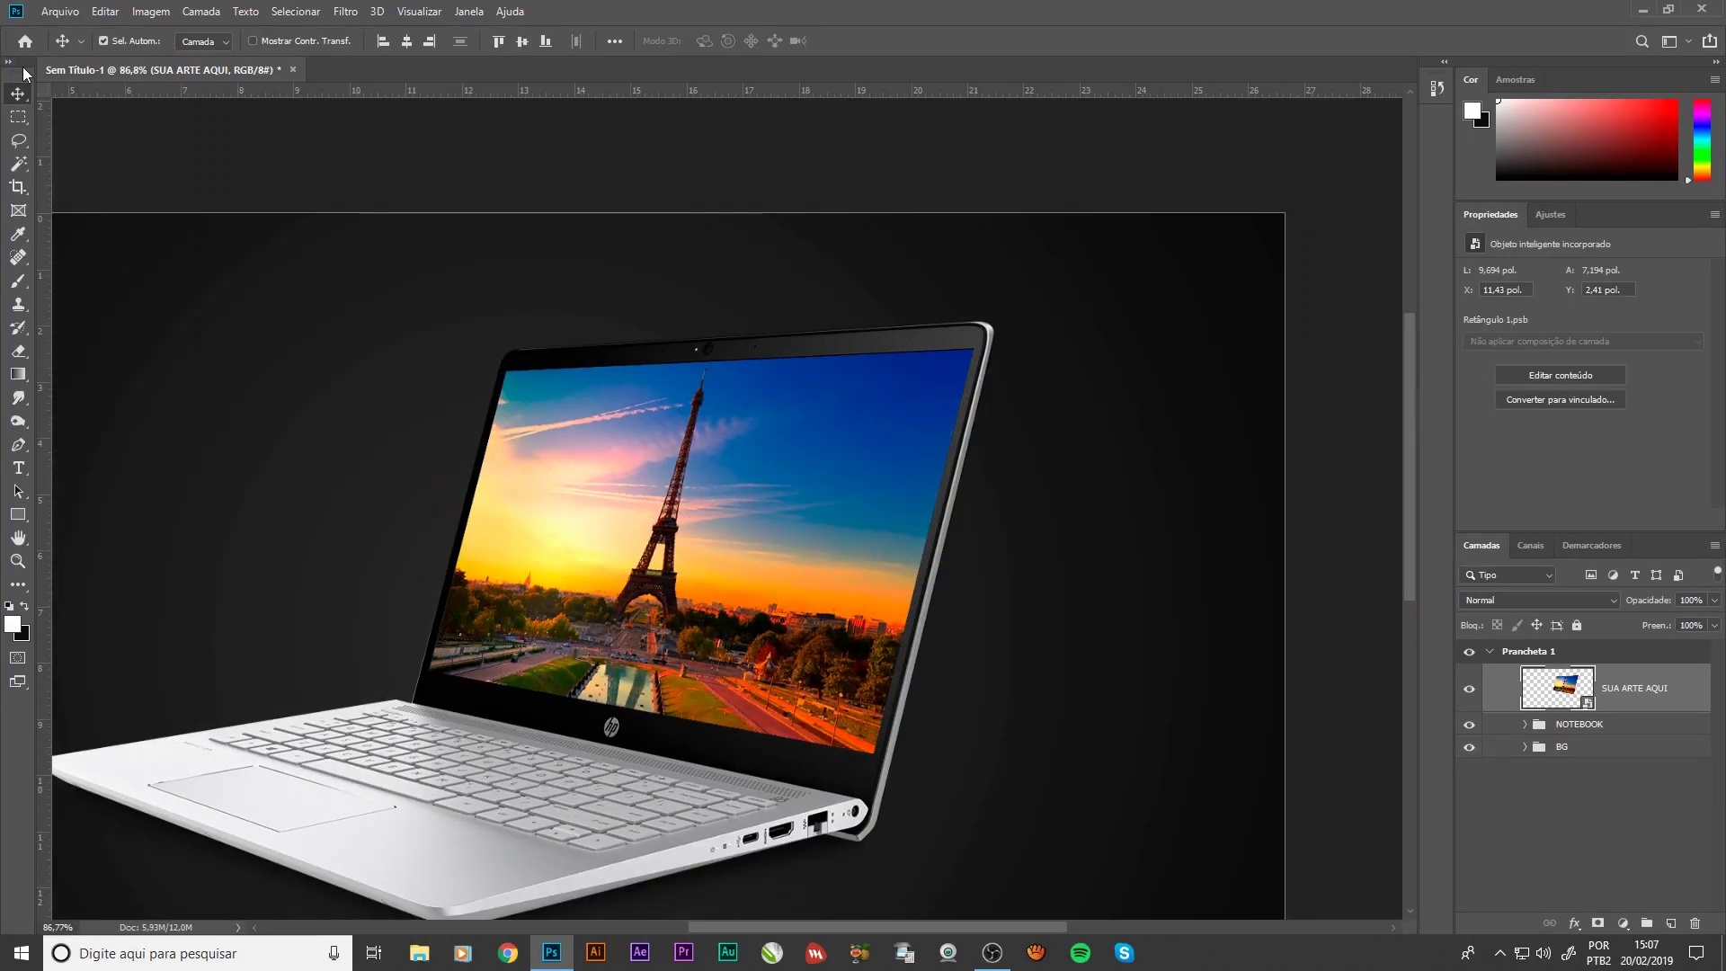
Zoom in and out to check the wallpaper's edges against the laptop screen
{"action": "scroll", "coordinate": [861, 629], "scroll_direction": "up", "scroll_amount": 1}
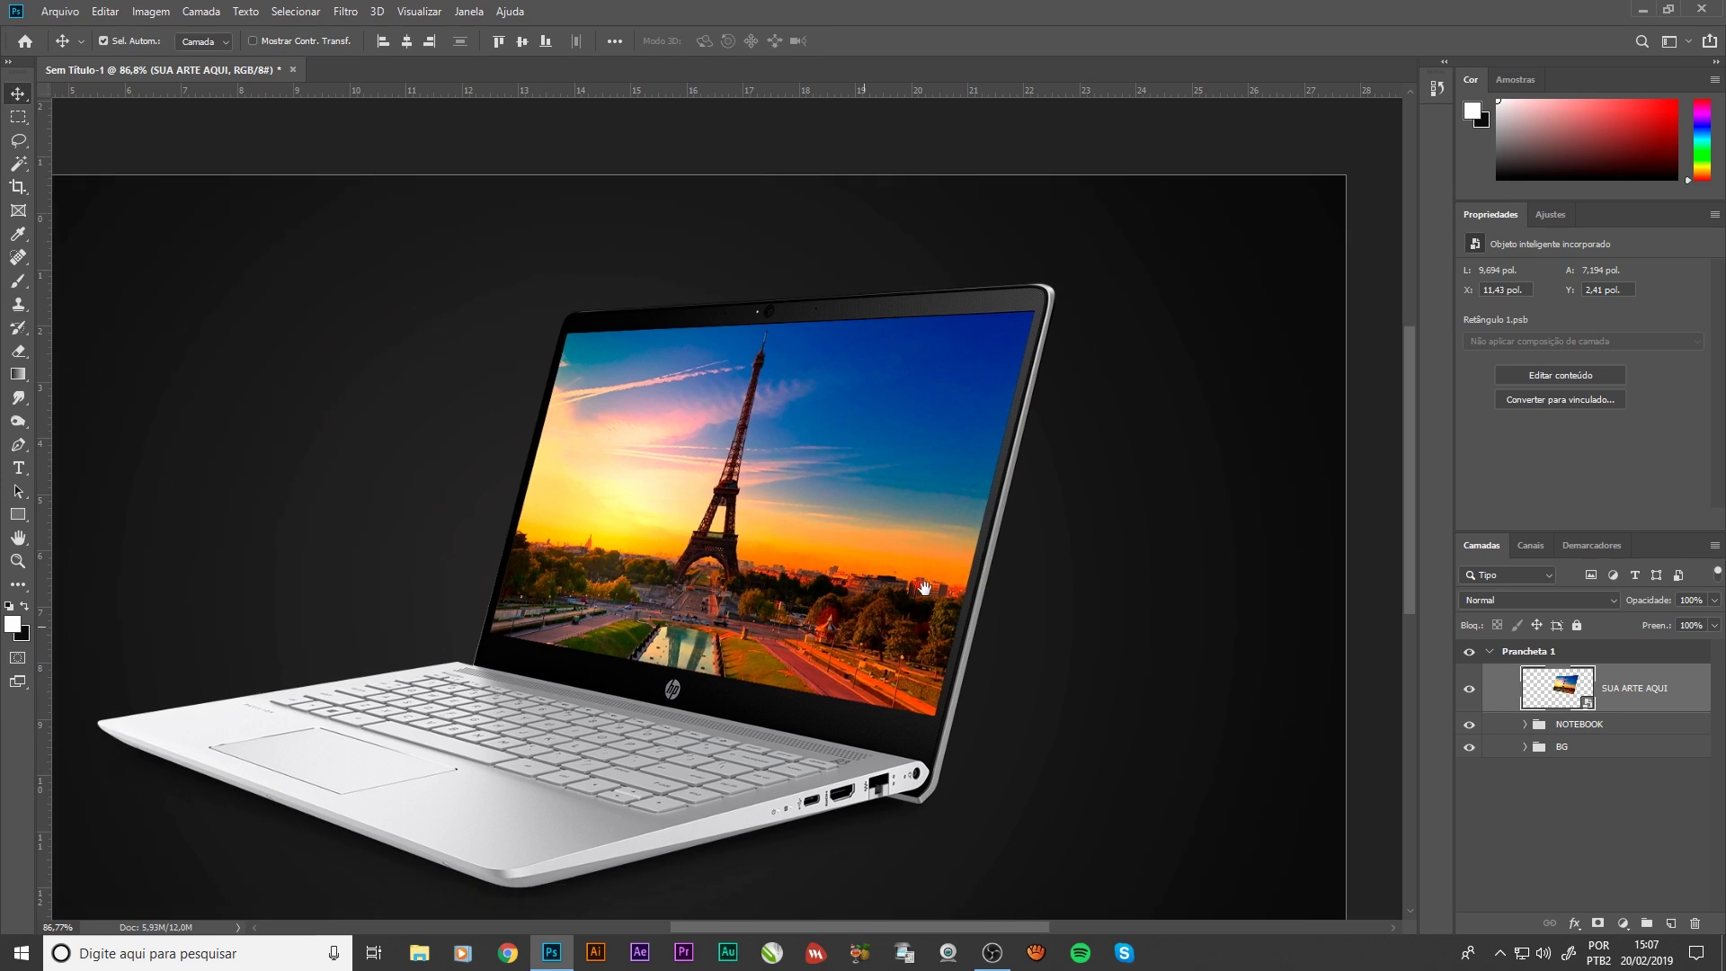
{"action": "scroll", "coordinate": [797, 371], "scroll_direction": "up", "scroll_amount": 1}
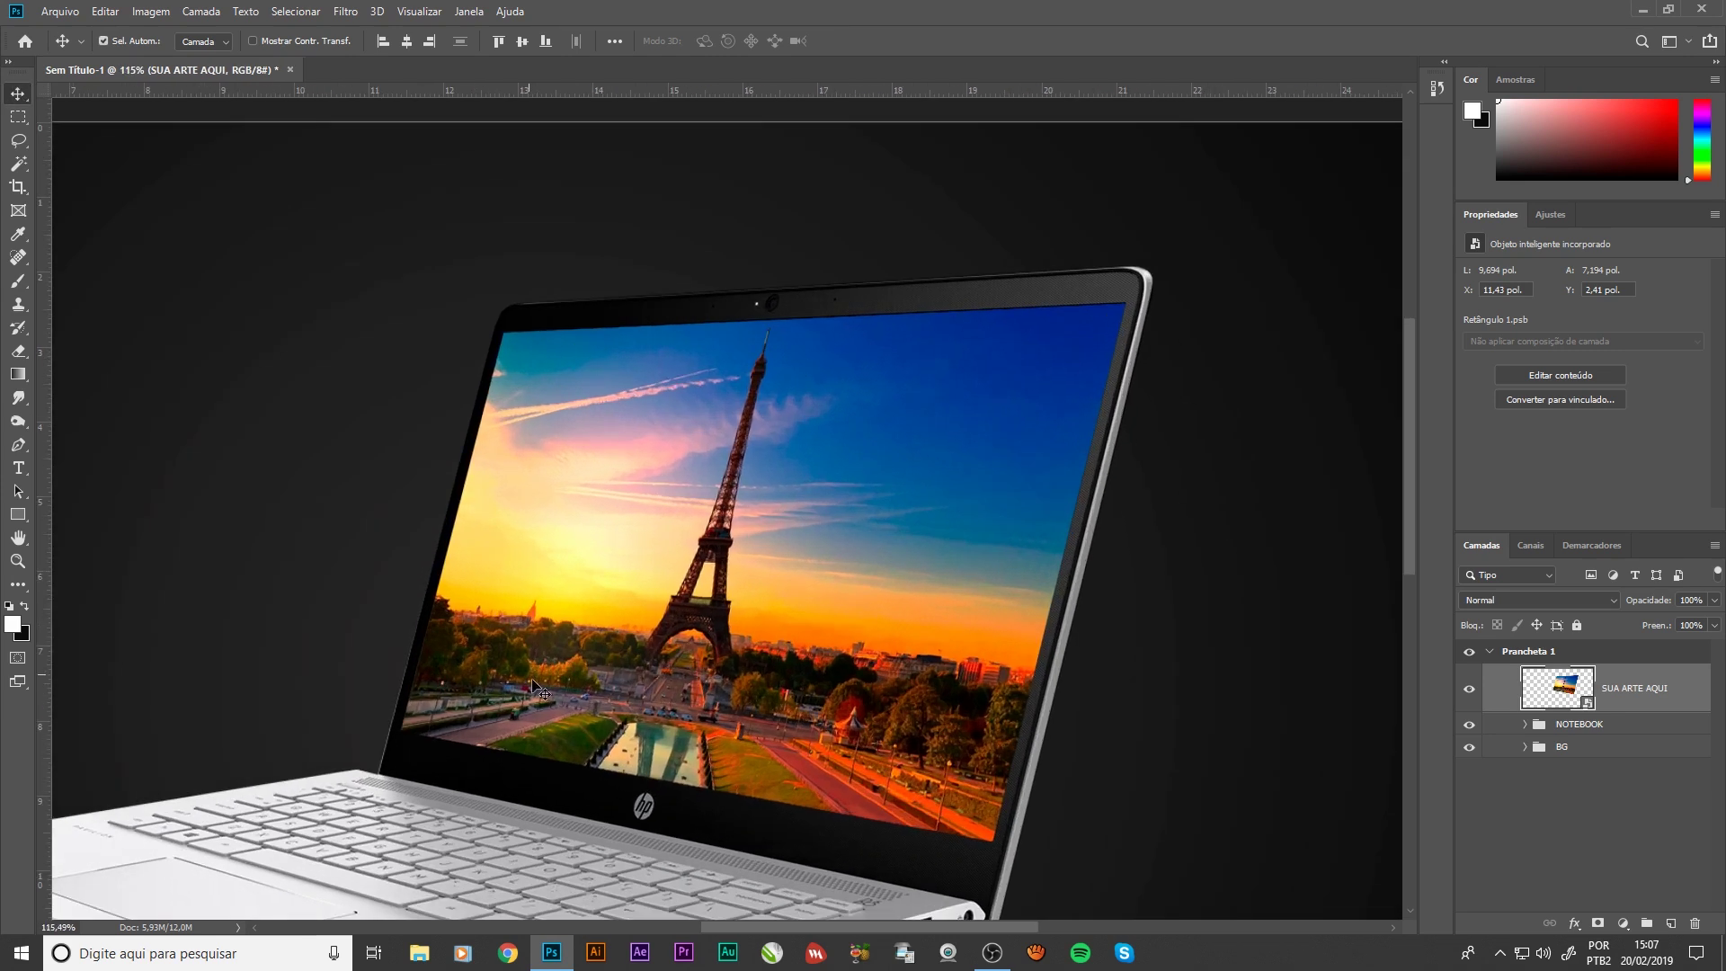
{"action": "scroll", "coordinate": [696, 501], "scroll_direction": "down", "scroll_amount": 2}
{"action": "scroll", "coordinate": [696, 500], "scroll_direction": "down", "scroll_amount": 1}
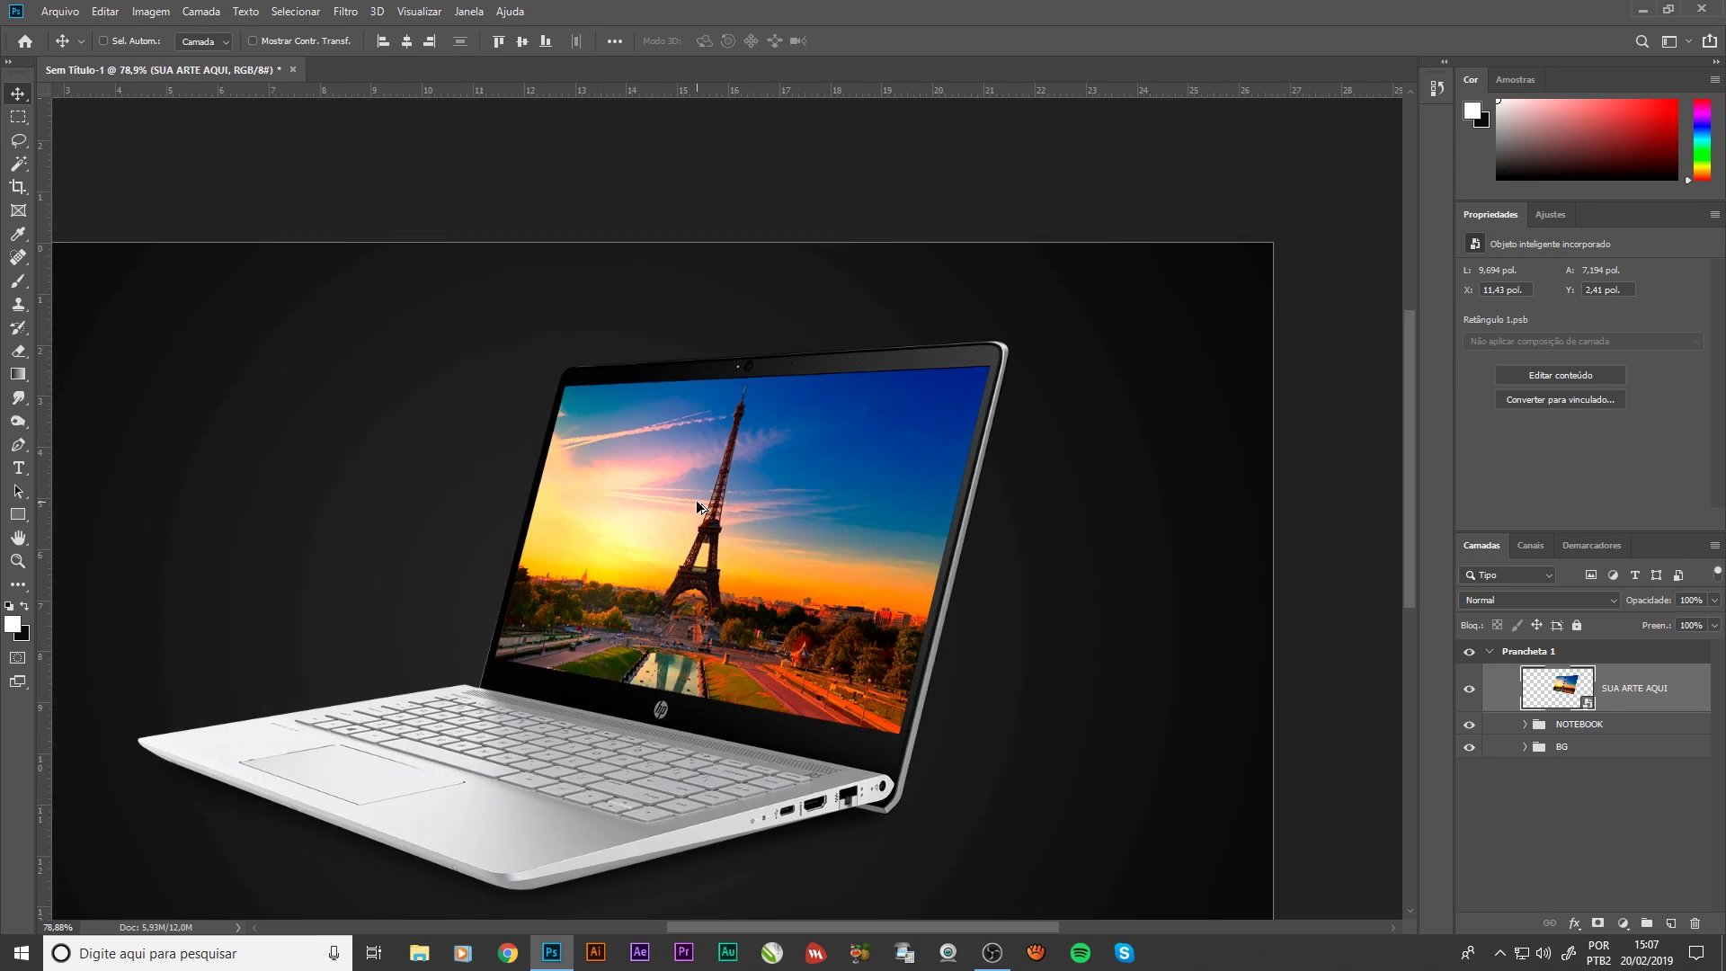
{"action": "scroll", "coordinate": [695, 500], "scroll_direction": "down", "scroll_amount": 1}
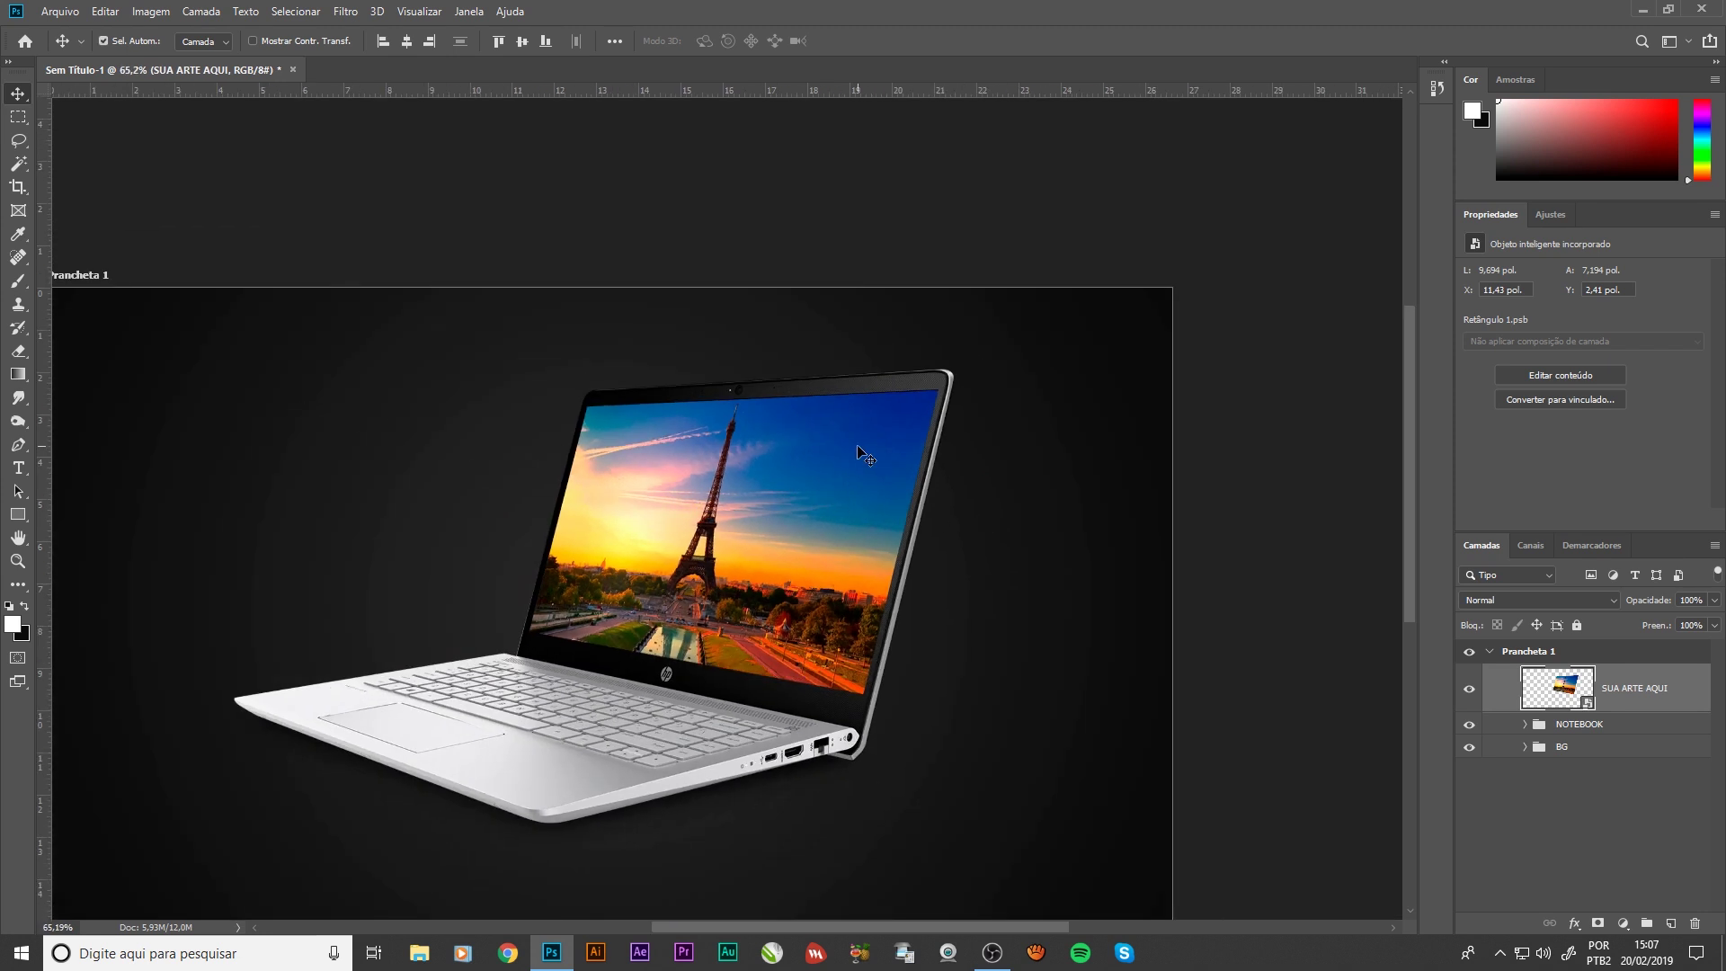
{"action": "scroll", "coordinate": [858, 446], "scroll_direction": "up", "scroll_amount": 1}
{"action": "scroll", "coordinate": [819, 402], "scroll_direction": "up", "scroll_amount": 1}
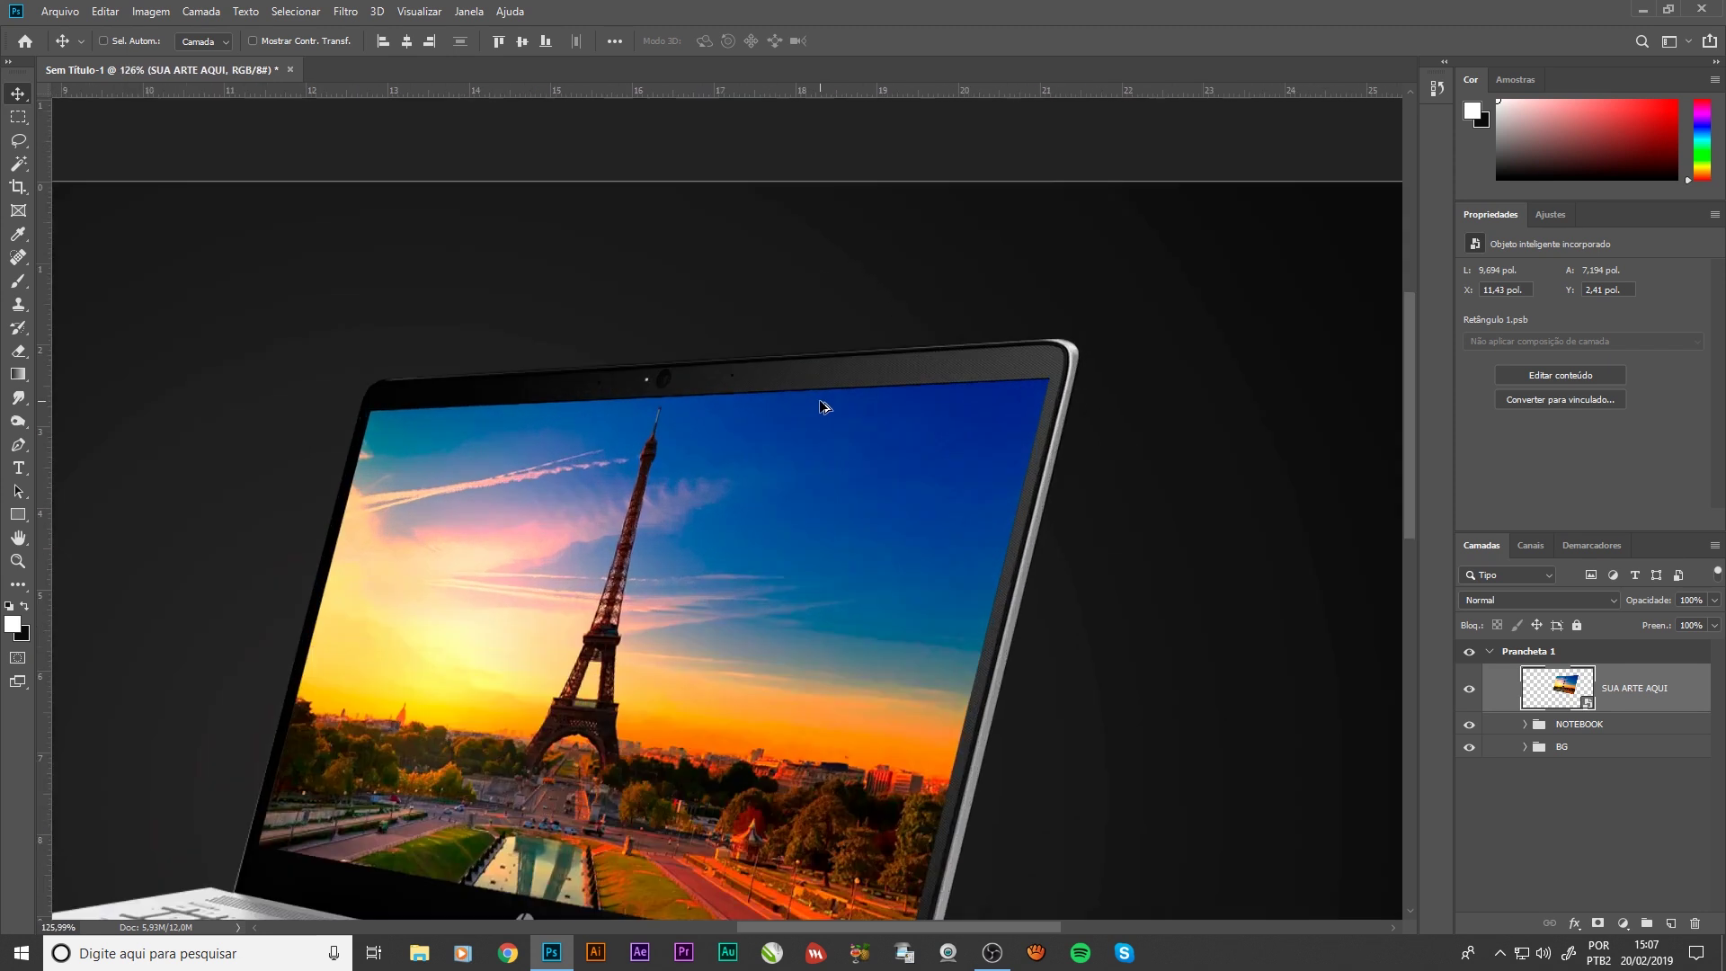
{"action": "scroll", "coordinate": [819, 402], "scroll_direction": "up", "scroll_amount": 1}
{"action": "scroll", "coordinate": [820, 402], "scroll_direction": "up", "scroll_amount": 1}
{"action": "scroll", "coordinate": [728, 460], "scroll_direction": "up", "scroll_amount": 1}
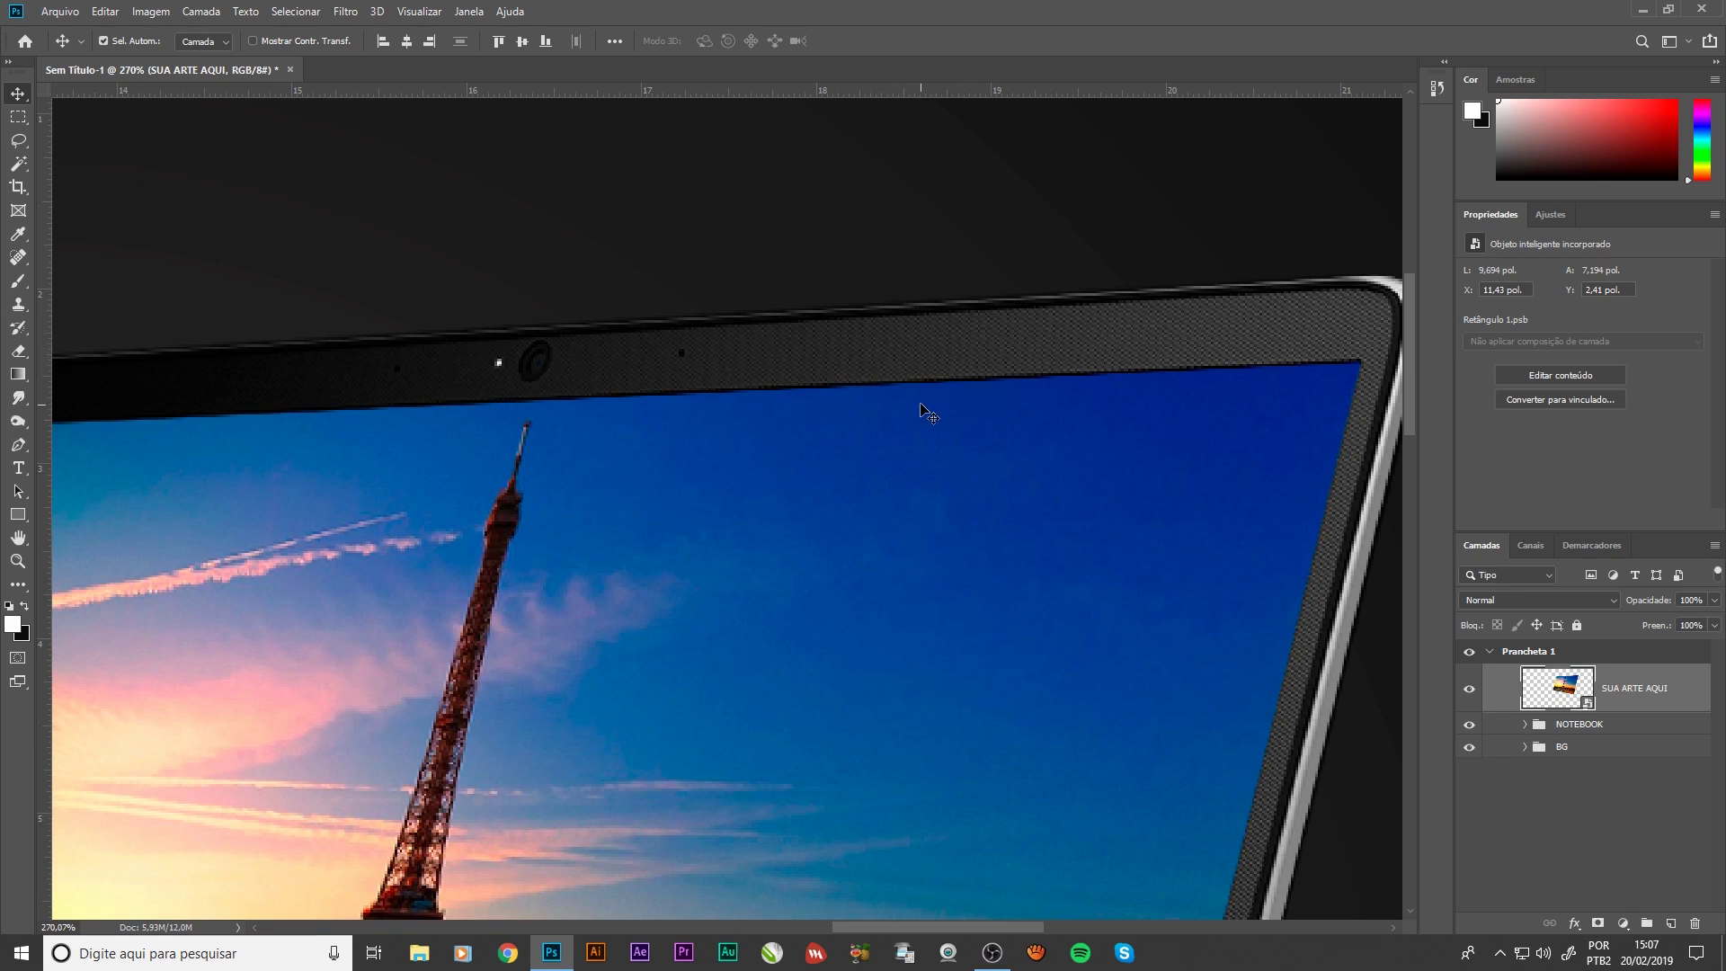
{"action": "scroll", "coordinate": [930, 395], "scroll_direction": "down", "scroll_amount": 5}
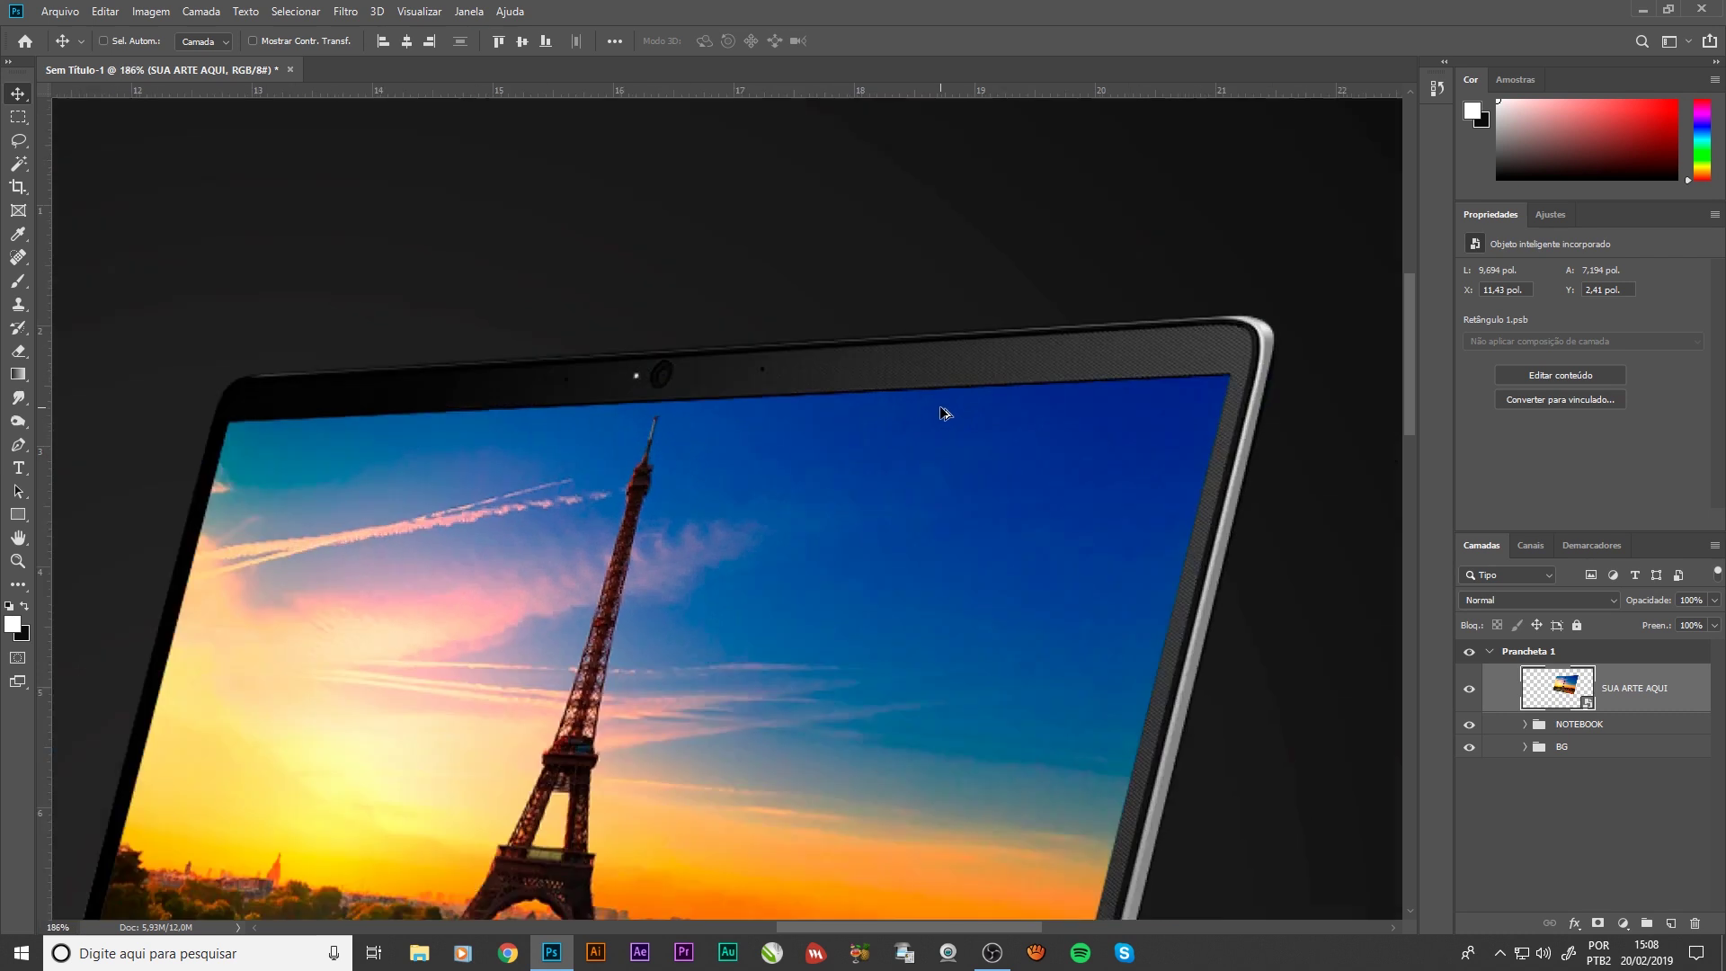
{"action": "scroll", "coordinate": [935, 404], "scroll_direction": "up", "scroll_amount": 1}
{"action": "scroll", "coordinate": [894, 396], "scroll_direction": "up", "scroll_amount": 1}
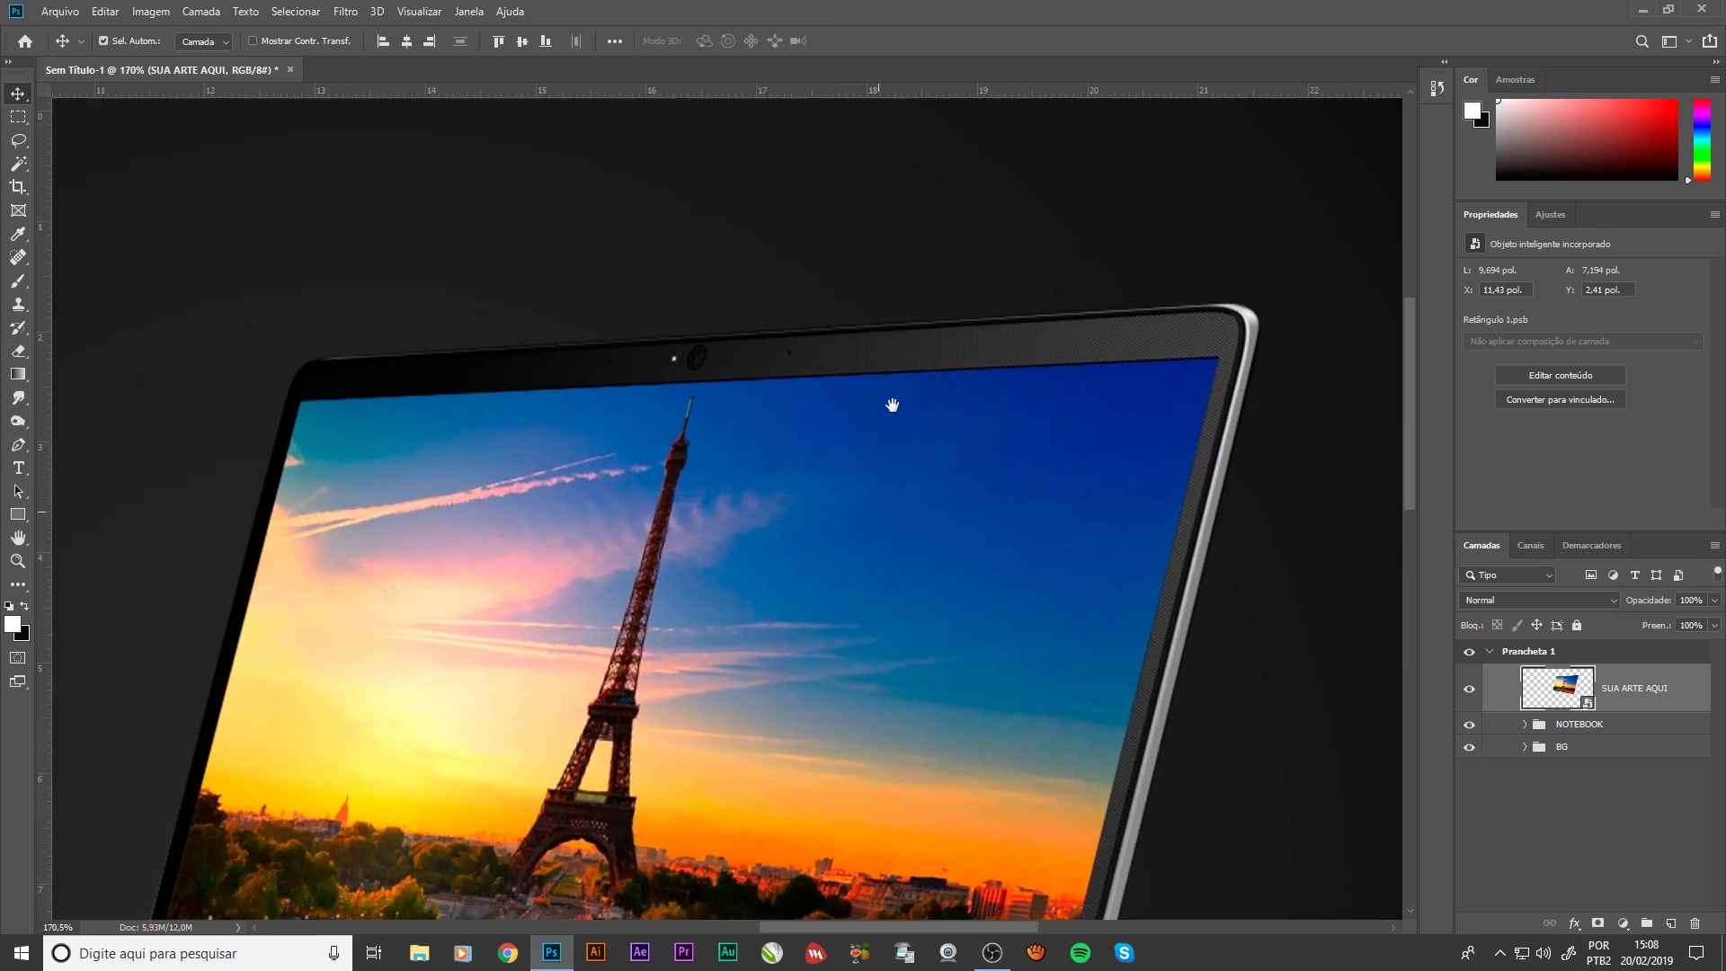
{"action": "scroll", "coordinate": [898, 369], "scroll_direction": "up", "scroll_amount": 1}
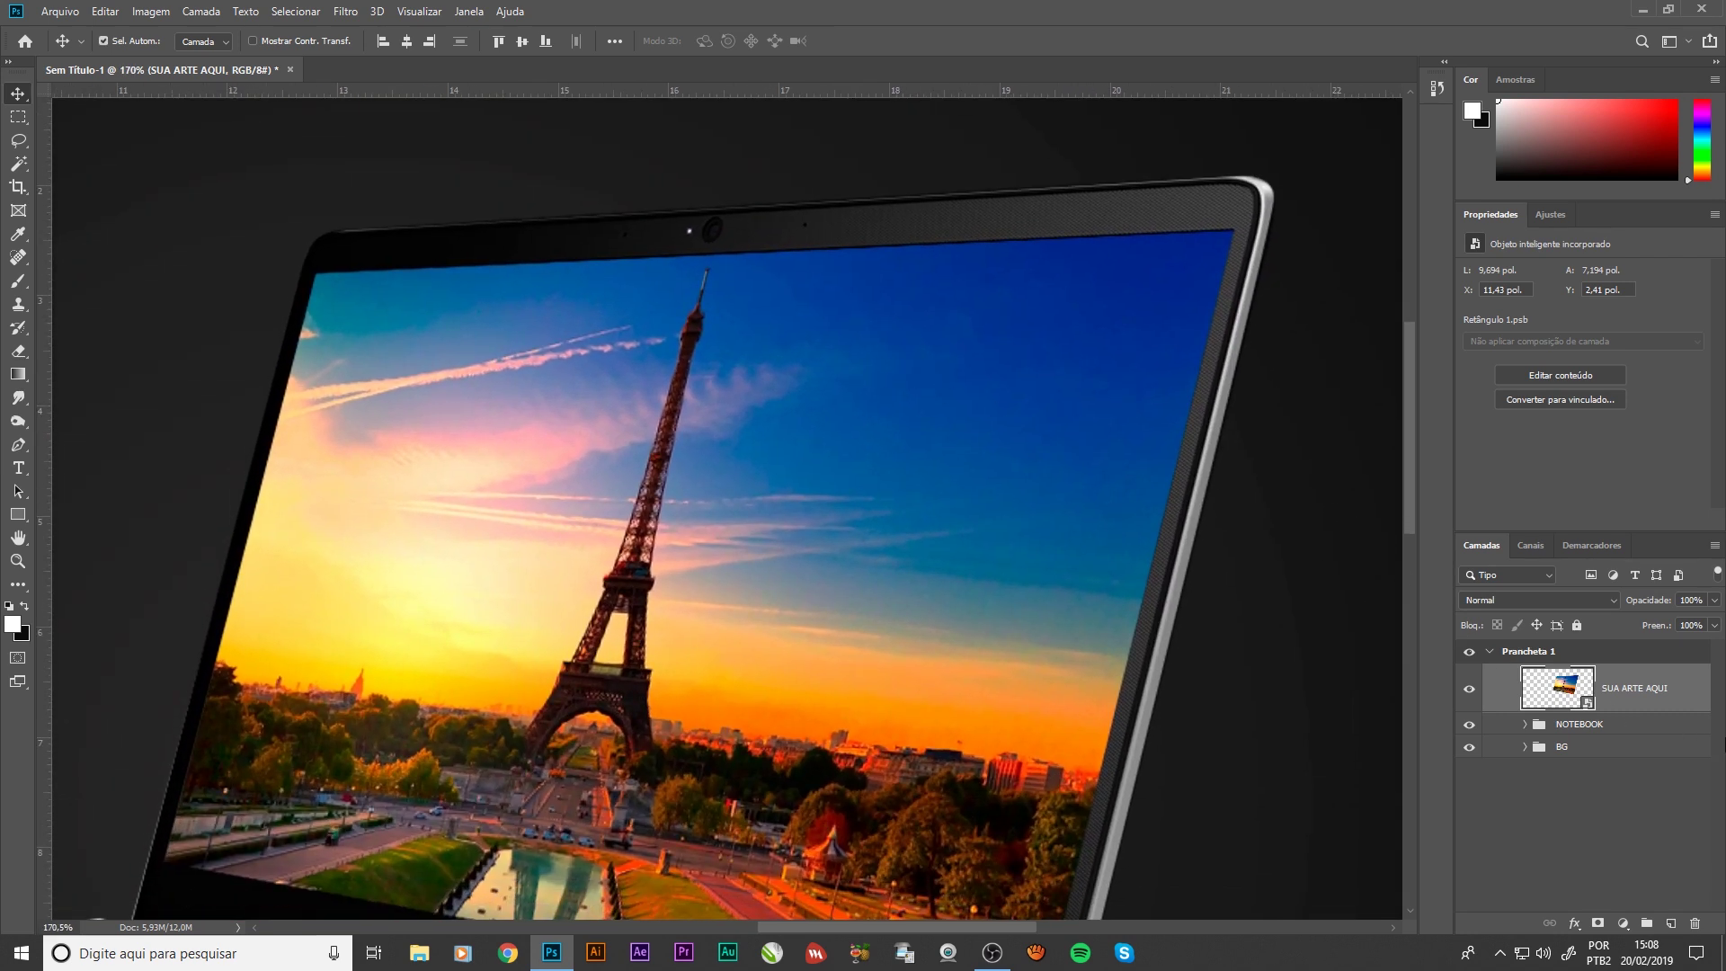
Open SUA ARTE AQUI's Layer Style and enable Sombra Interna (Inner Shadow)
{"action": "double_click", "coordinate": [1689, 693]}
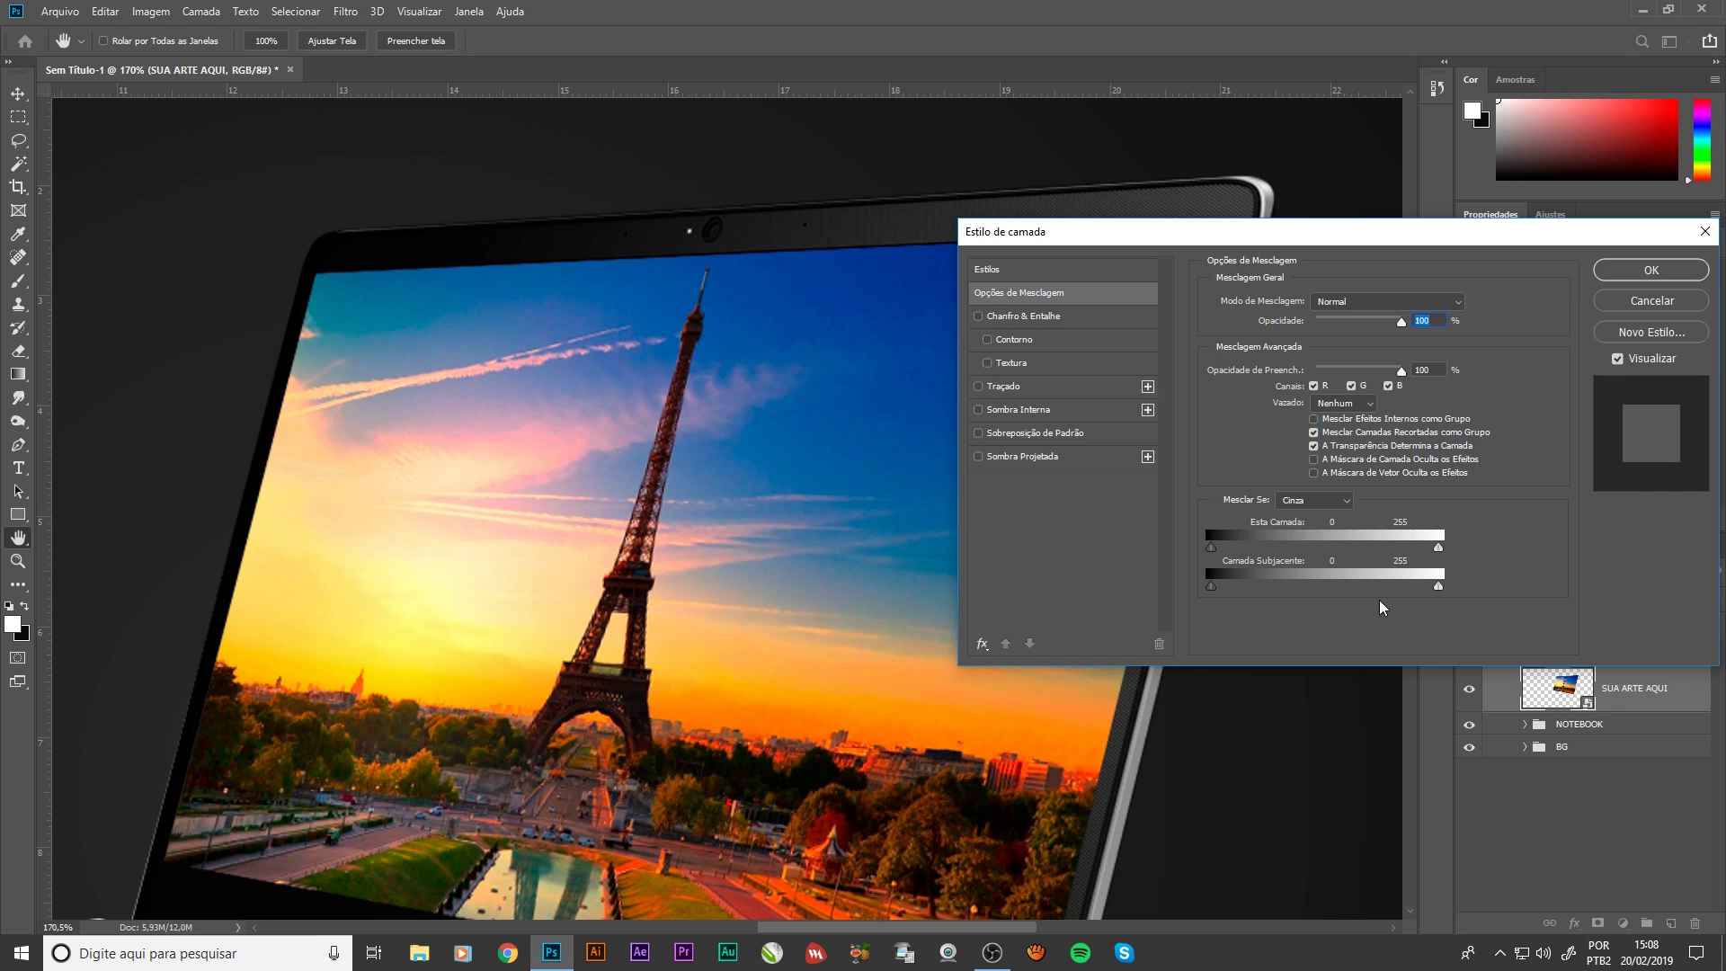
{"action": "left_click", "coordinate": [1003, 409]}
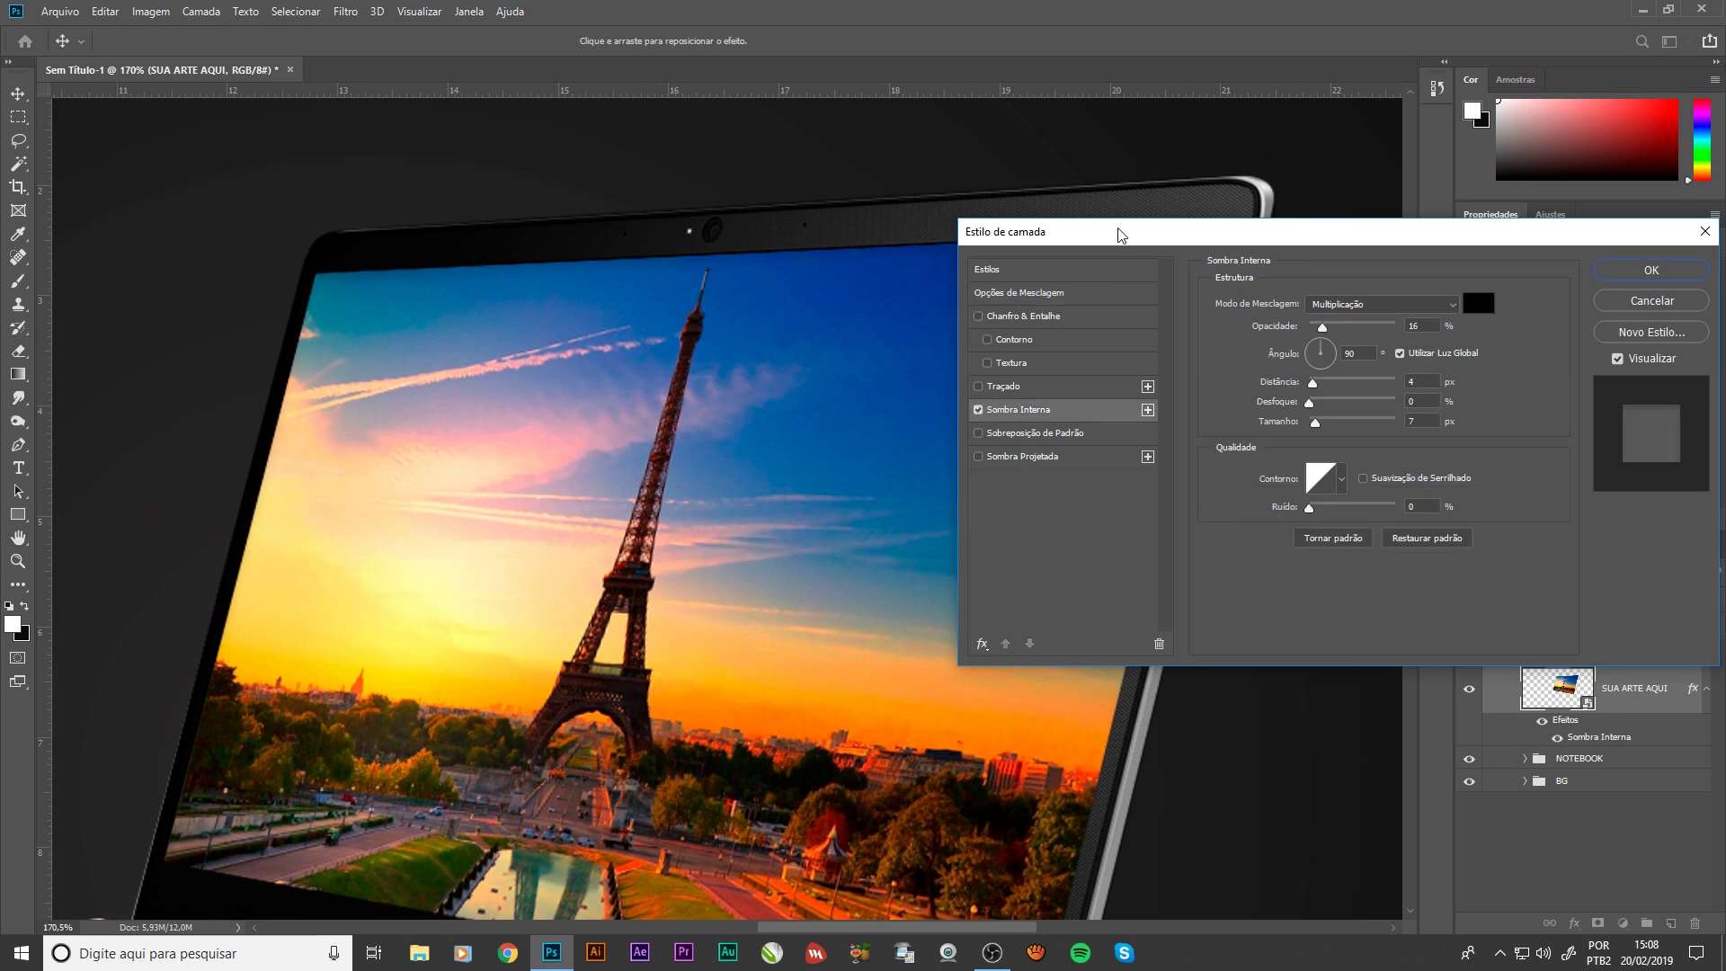
{"action": "left_click_drag", "start_coordinate": [1119, 233], "coordinate": [1271, 342]}
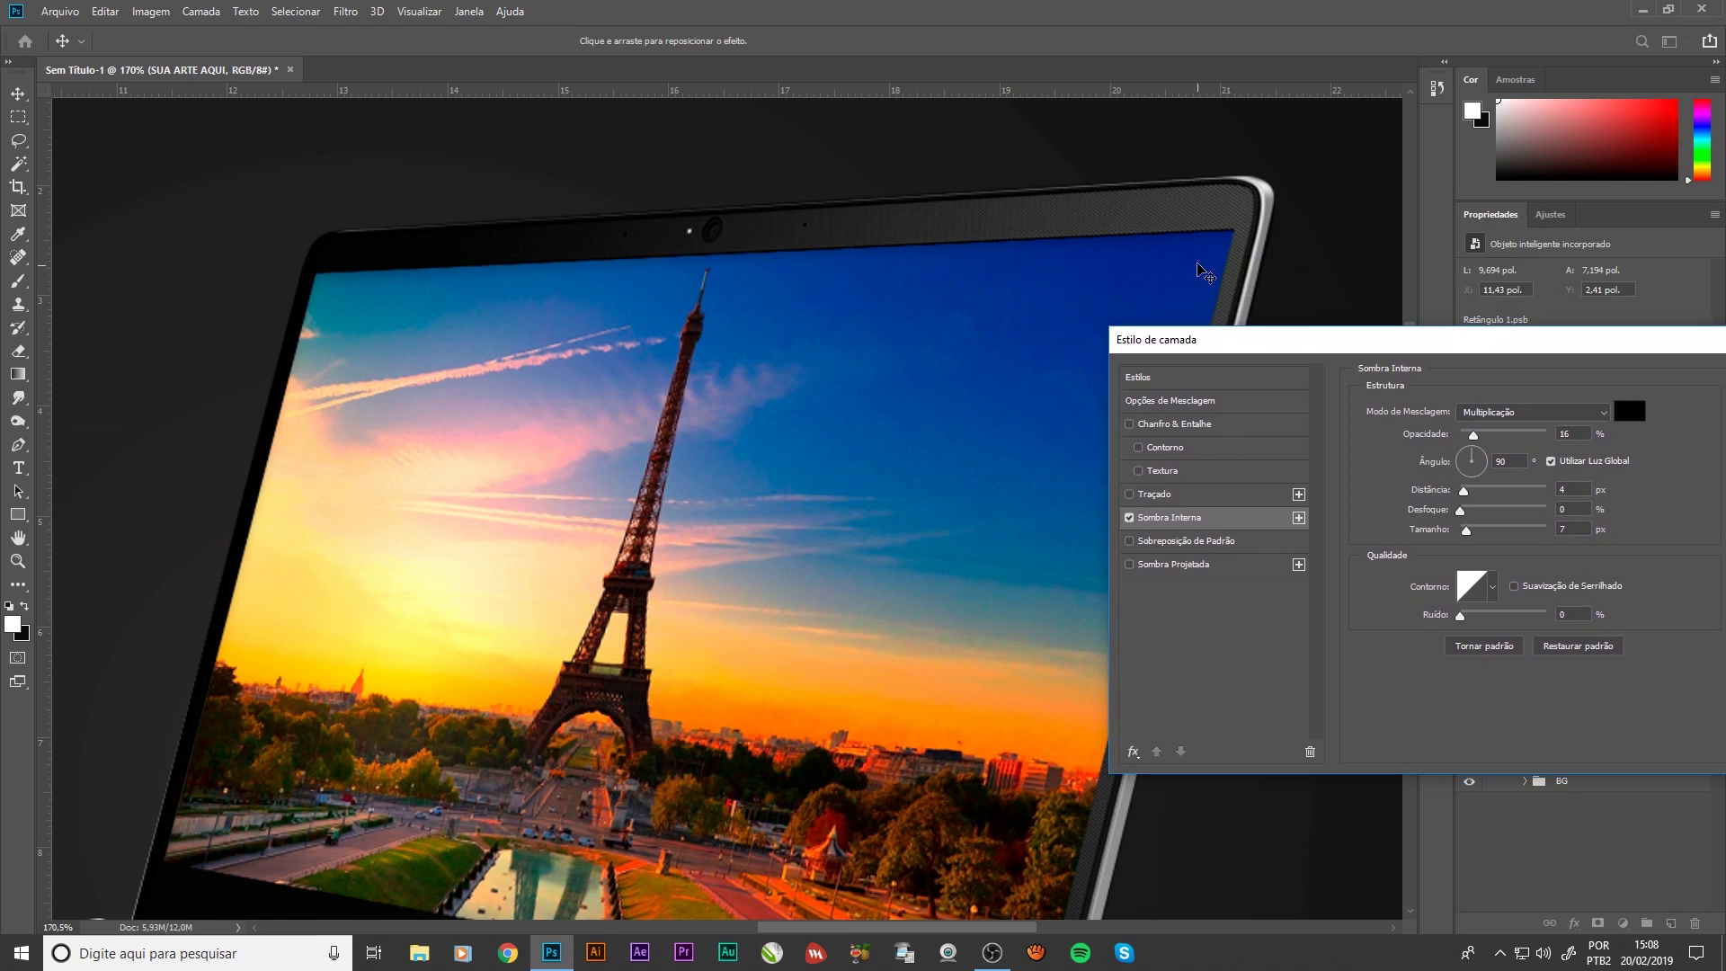
Tune the inner shadow opacity, settling on 30%
{"action": "left_click_drag", "start_coordinate": [1472, 435], "coordinate": [1531, 436]}
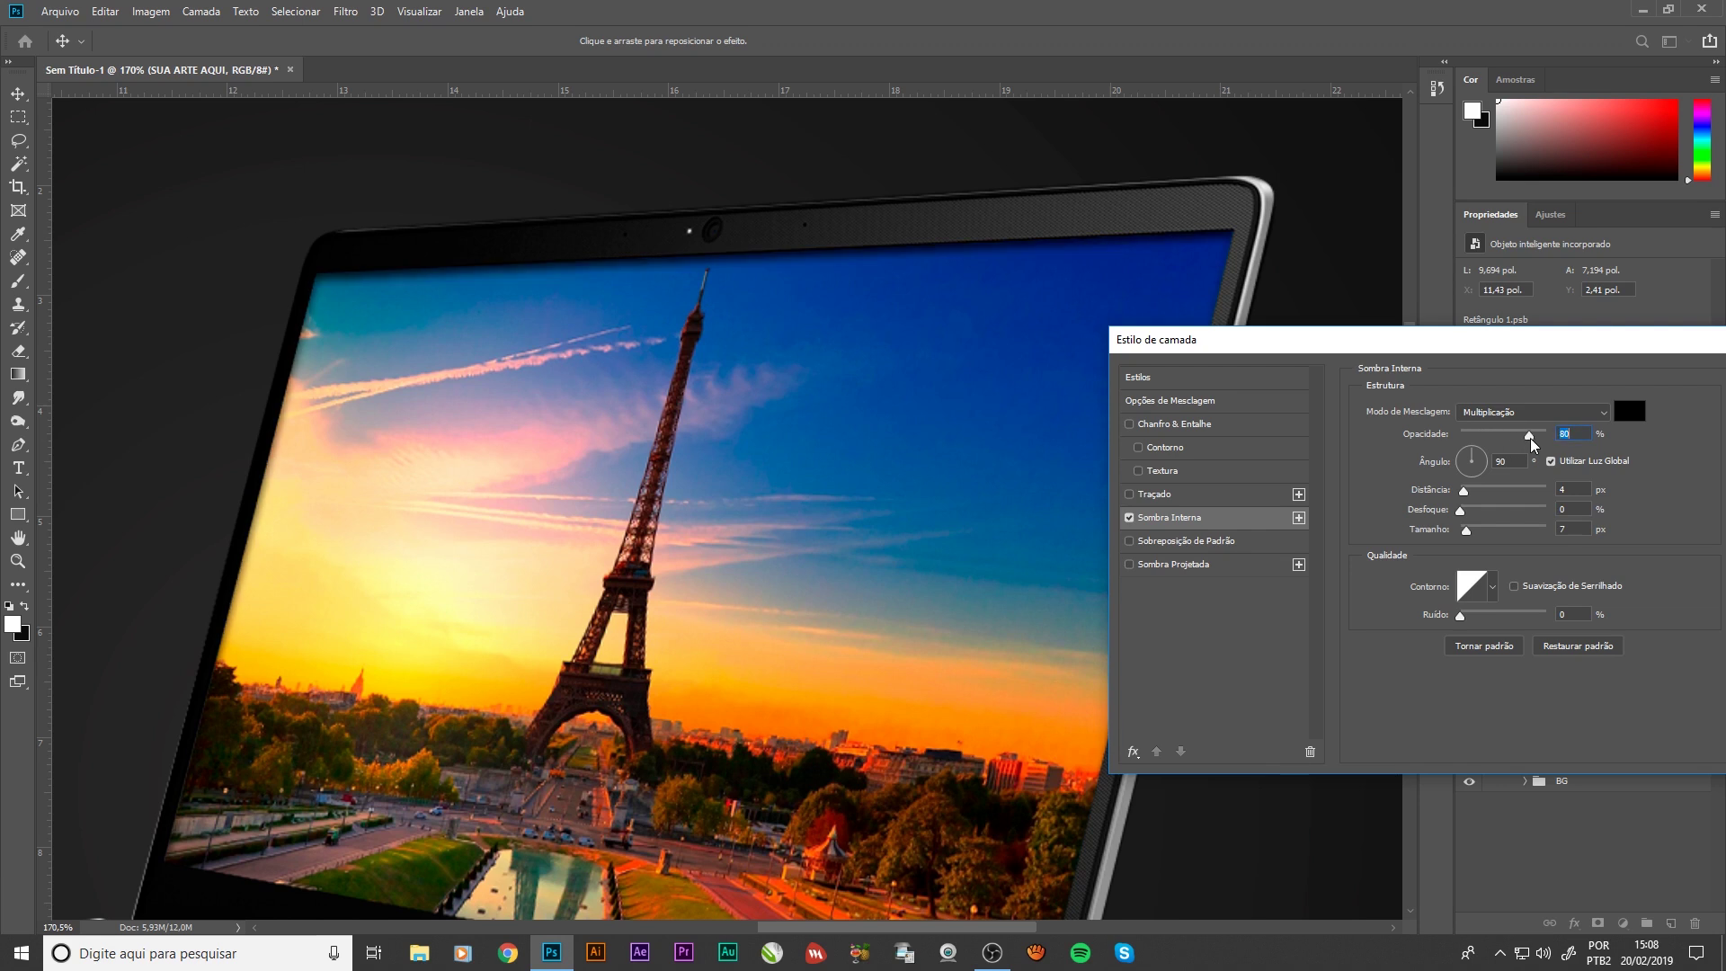
{"action": "left_click_drag", "start_coordinate": [1436, 347], "coordinate": [1566, 334]}
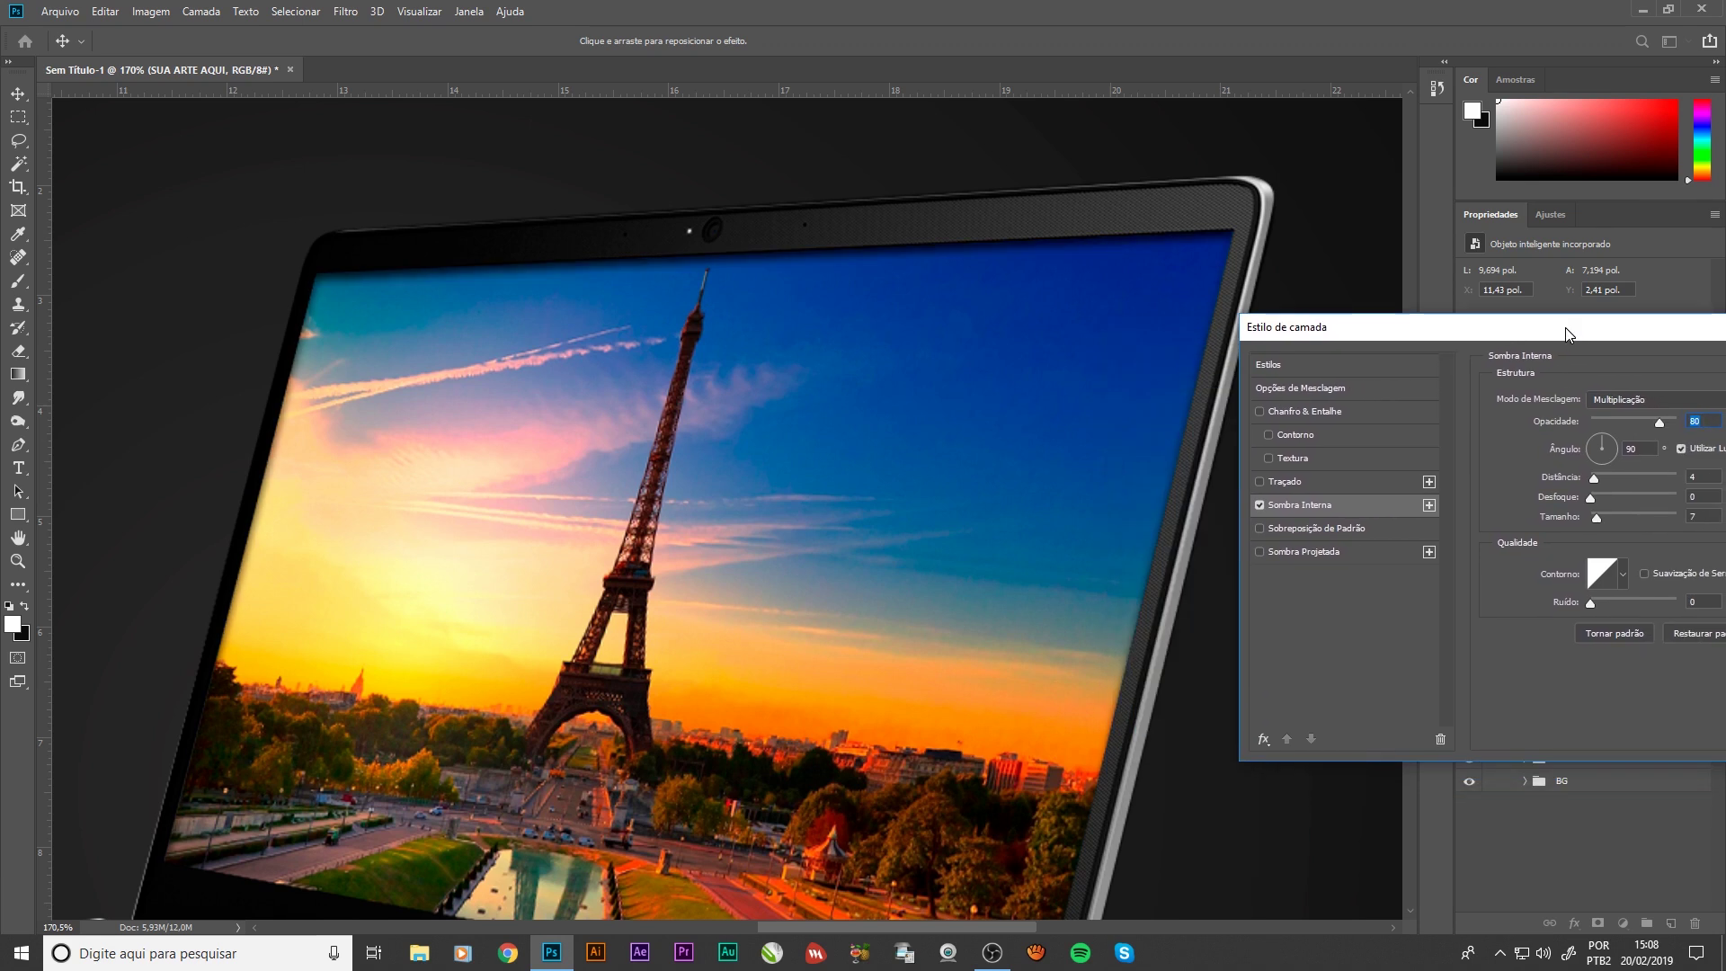
{"action": "left_click_drag", "start_coordinate": [1656, 427], "coordinate": [1615, 426]}
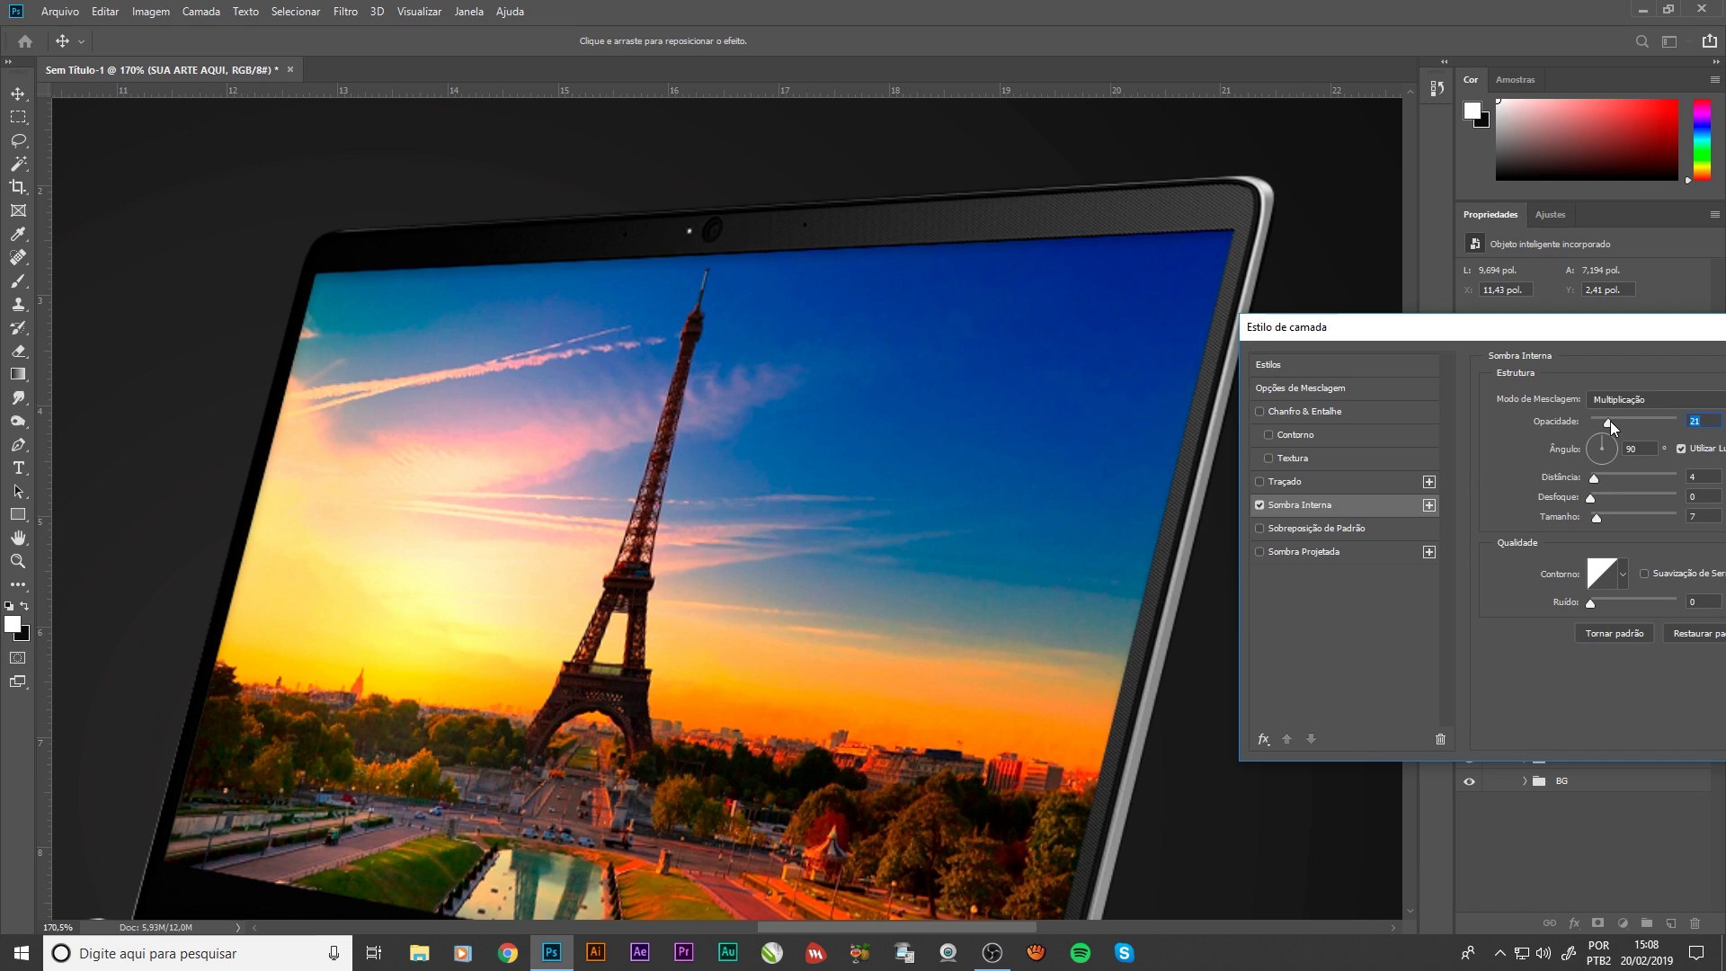
{"action": "left_click_drag", "start_coordinate": [1610, 421], "coordinate": [1702, 441]}
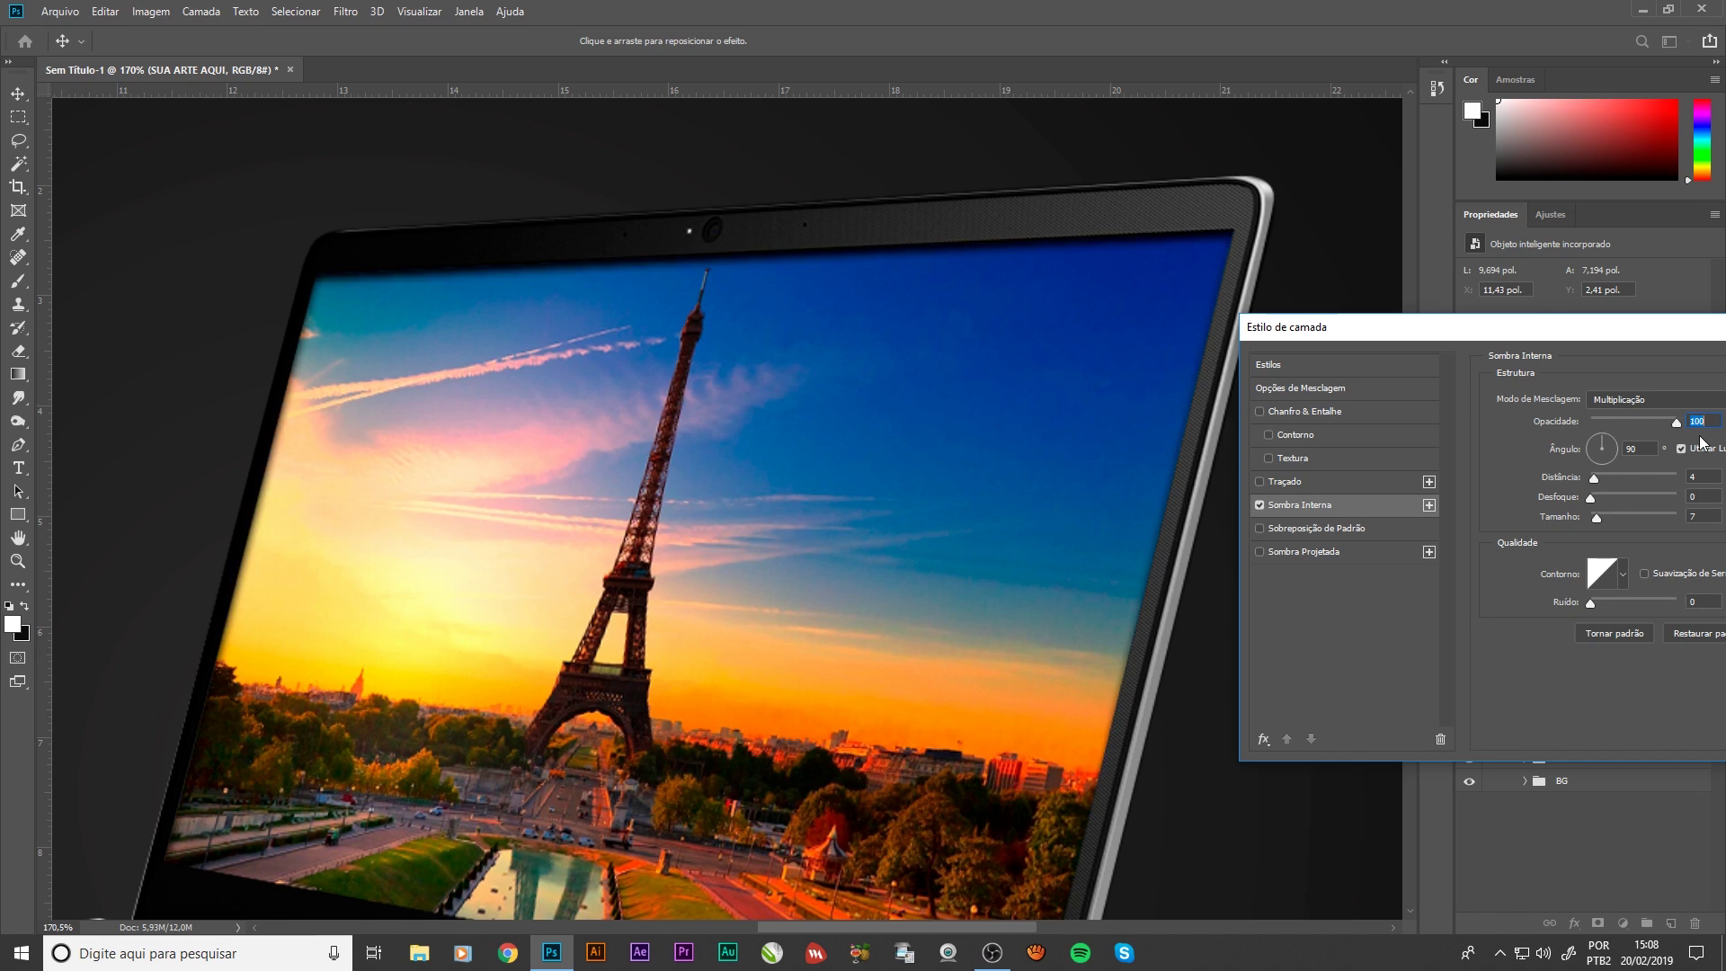
{"action": "left_click_drag", "start_coordinate": [1627, 435], "coordinate": [1615, 433]}
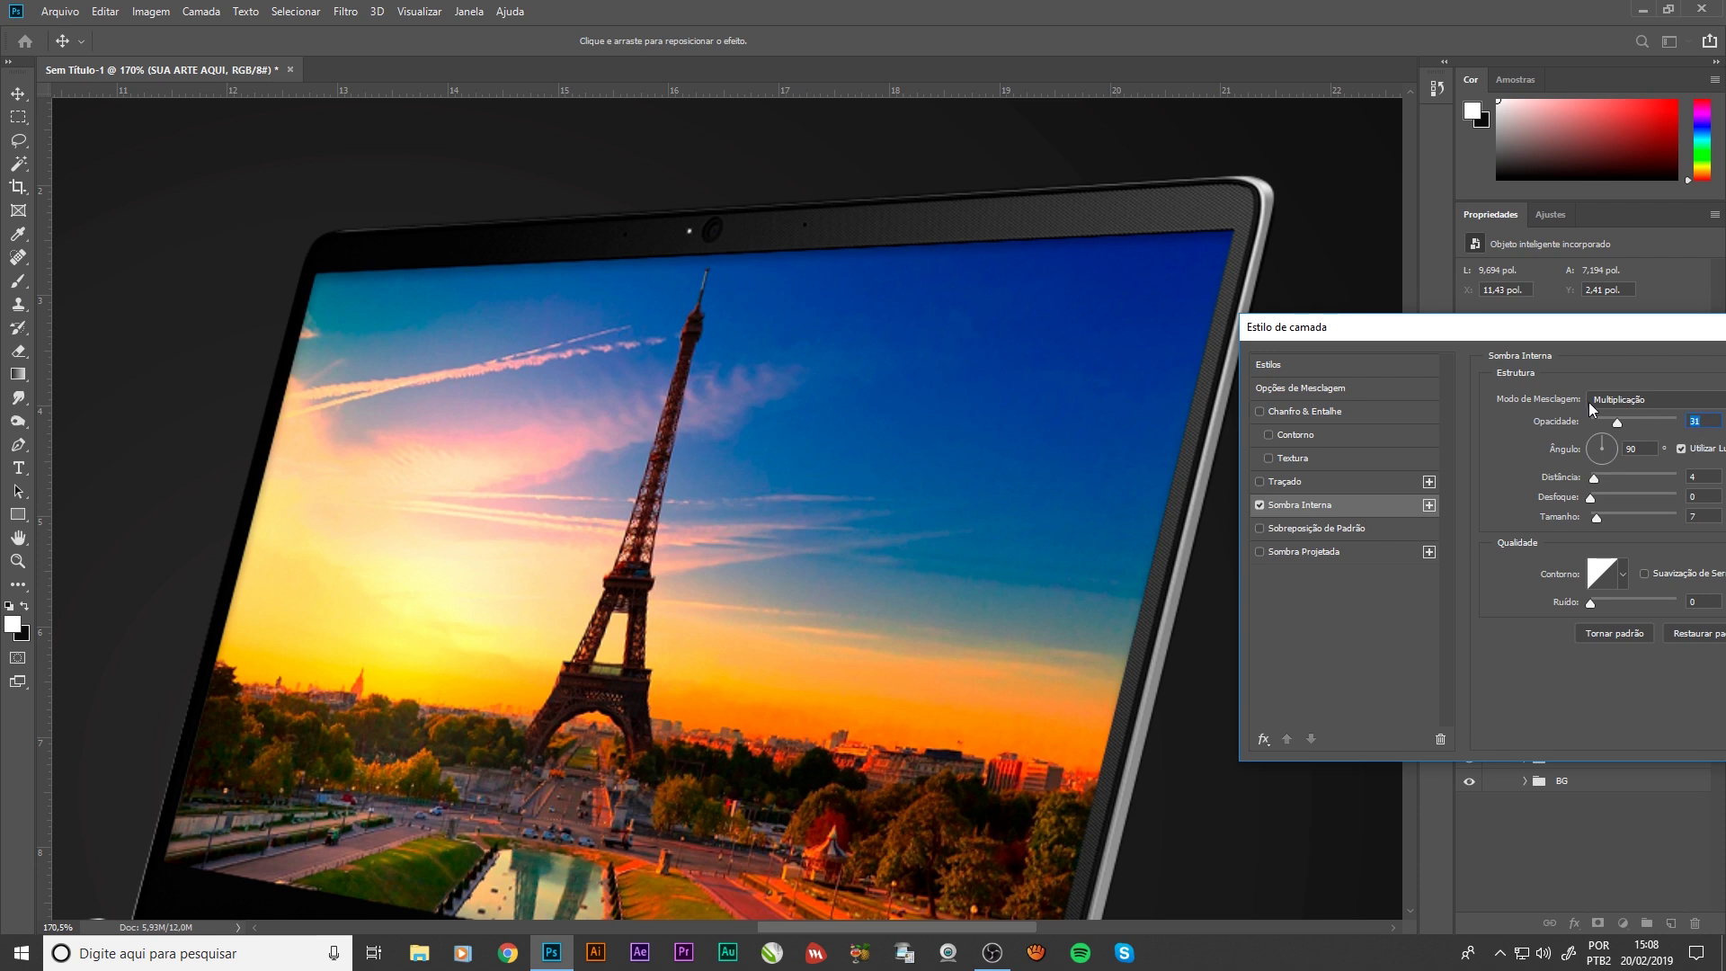
{"action": "type", "text": "30"}
{"action": "left_click_drag", "start_coordinate": [1579, 326], "coordinate": [1354, 329]}
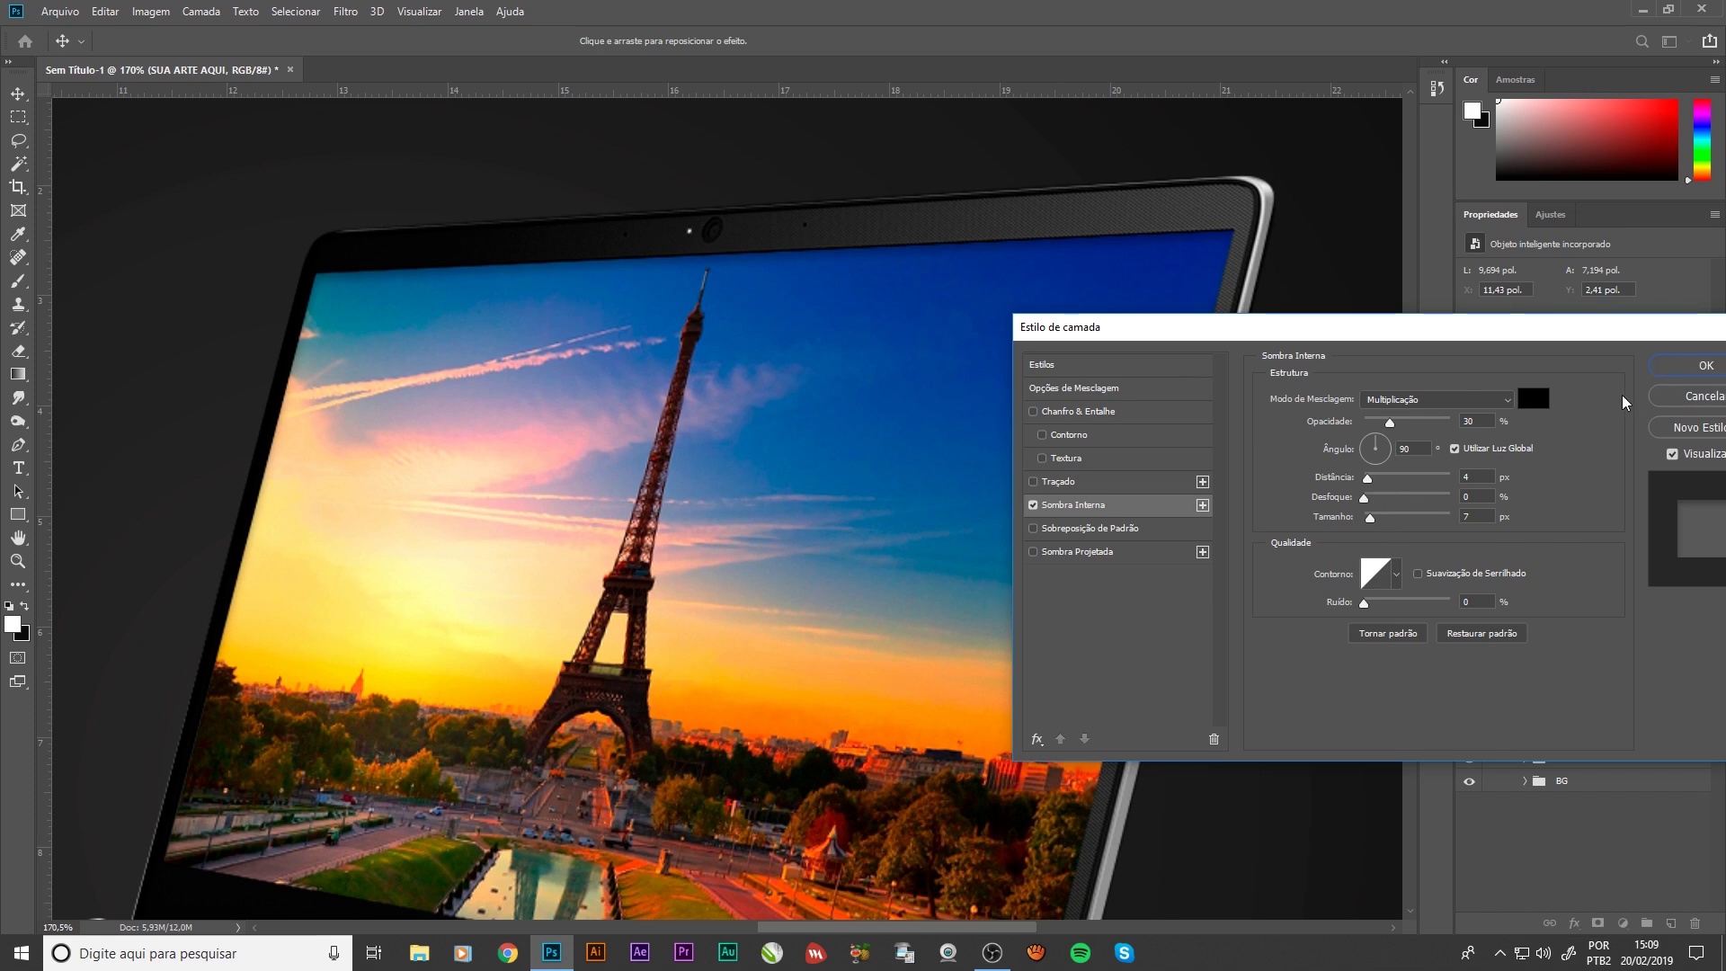
Apply the inner shadow and bring the whole artboard into view
{"action": "left_click", "coordinate": [1690, 365]}
{"action": "scroll", "coordinate": [698, 478], "scroll_direction": "down", "scroll_amount": 3}
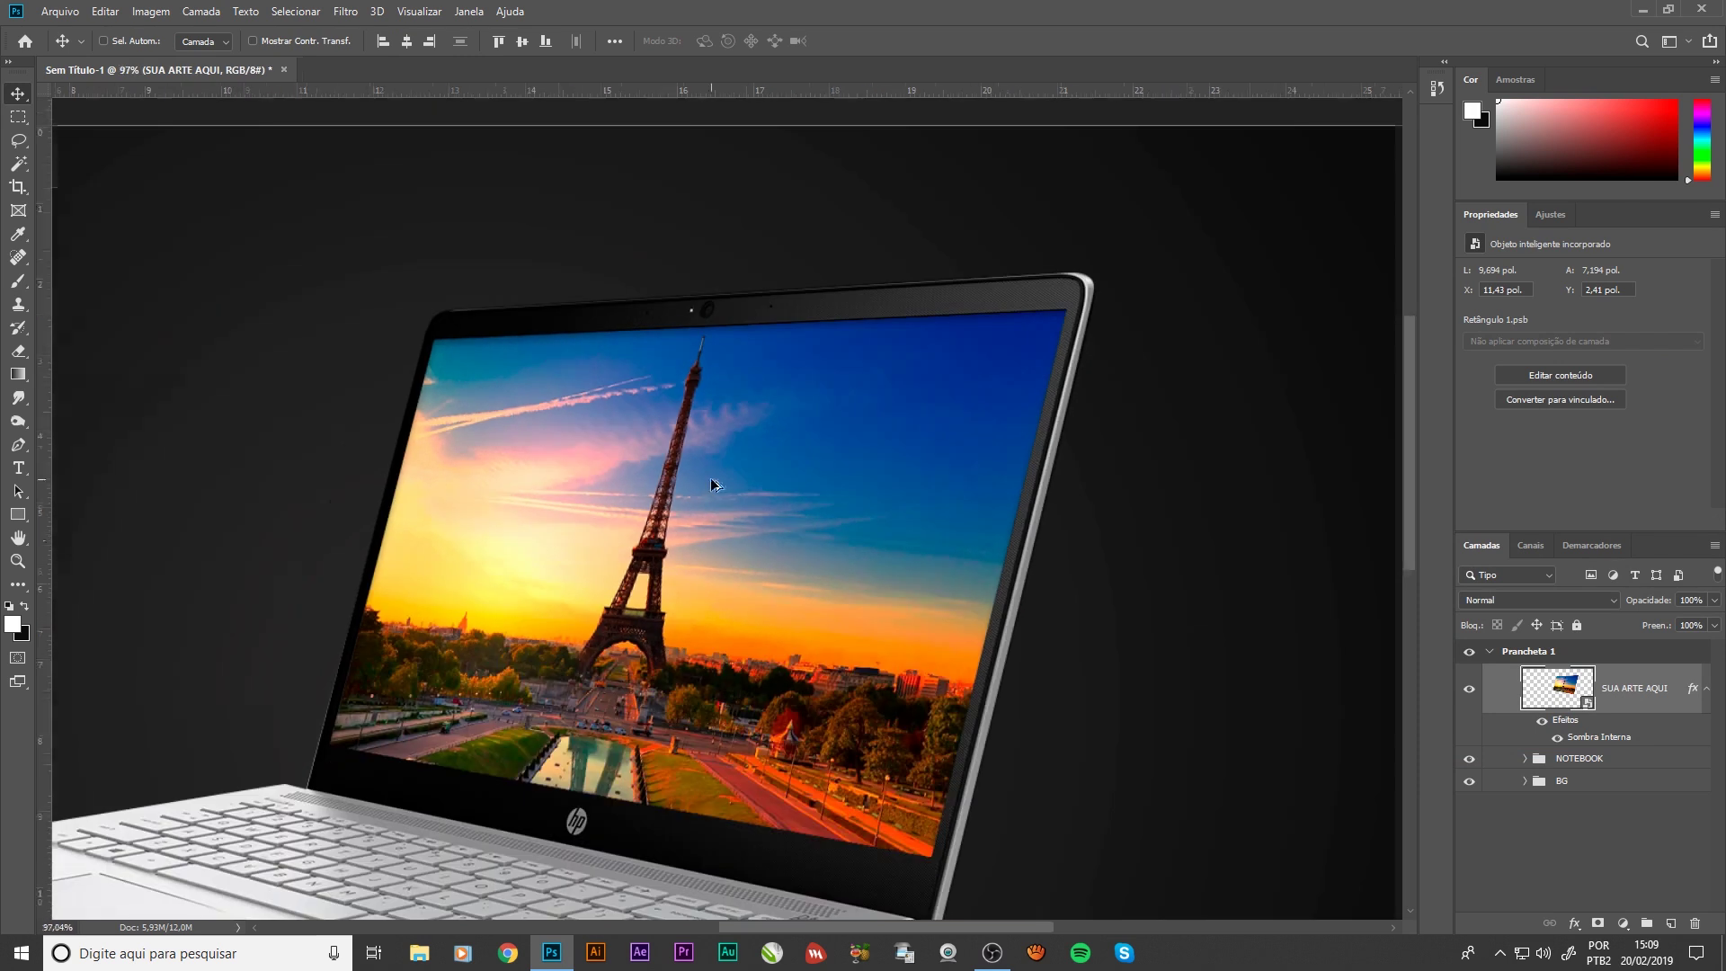
{"action": "scroll", "coordinate": [710, 484], "scroll_direction": "down", "scroll_amount": 1}
{"action": "scroll", "coordinate": [611, 634], "scroll_direction": "down", "scroll_amount": 1}
{"action": "left_click_drag", "start_coordinate": [542, 626], "coordinate": [781, 504]}
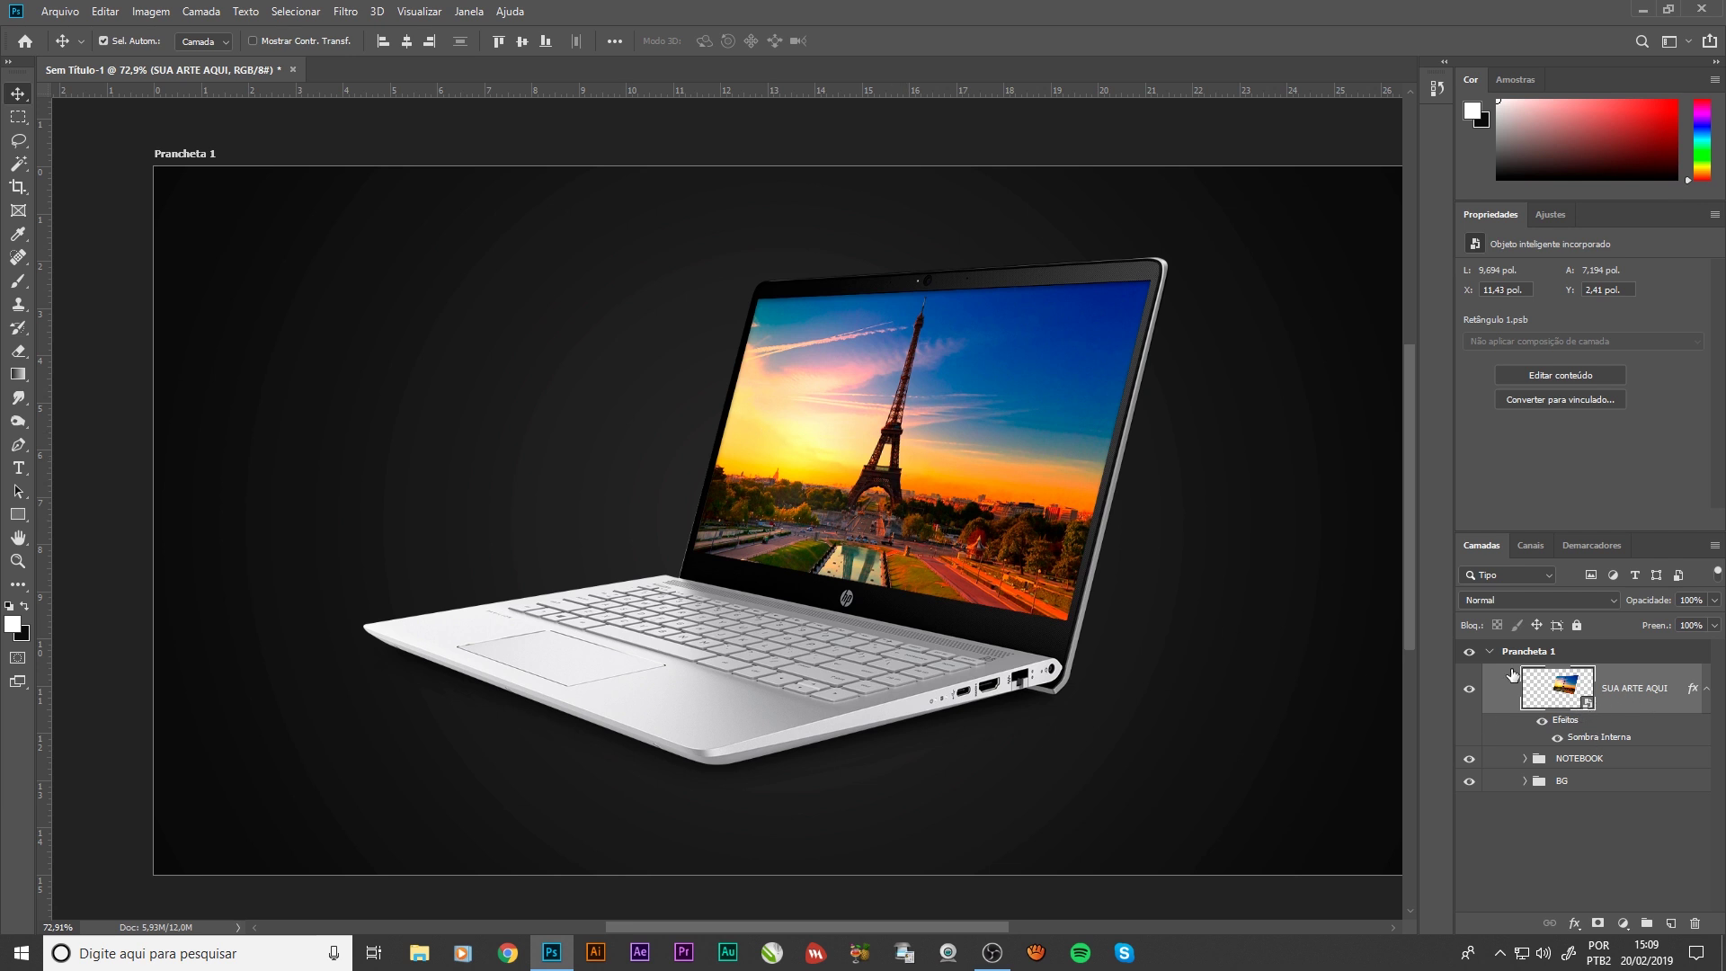
Group the wallpaper layer with Ctrl+G and name the group SUA ARTE AQUI
{"action": "key", "text": "ctrl"}
{"action": "key", "text": "ctrl+g"}
{"action": "double_click", "coordinate": [1574, 674]}
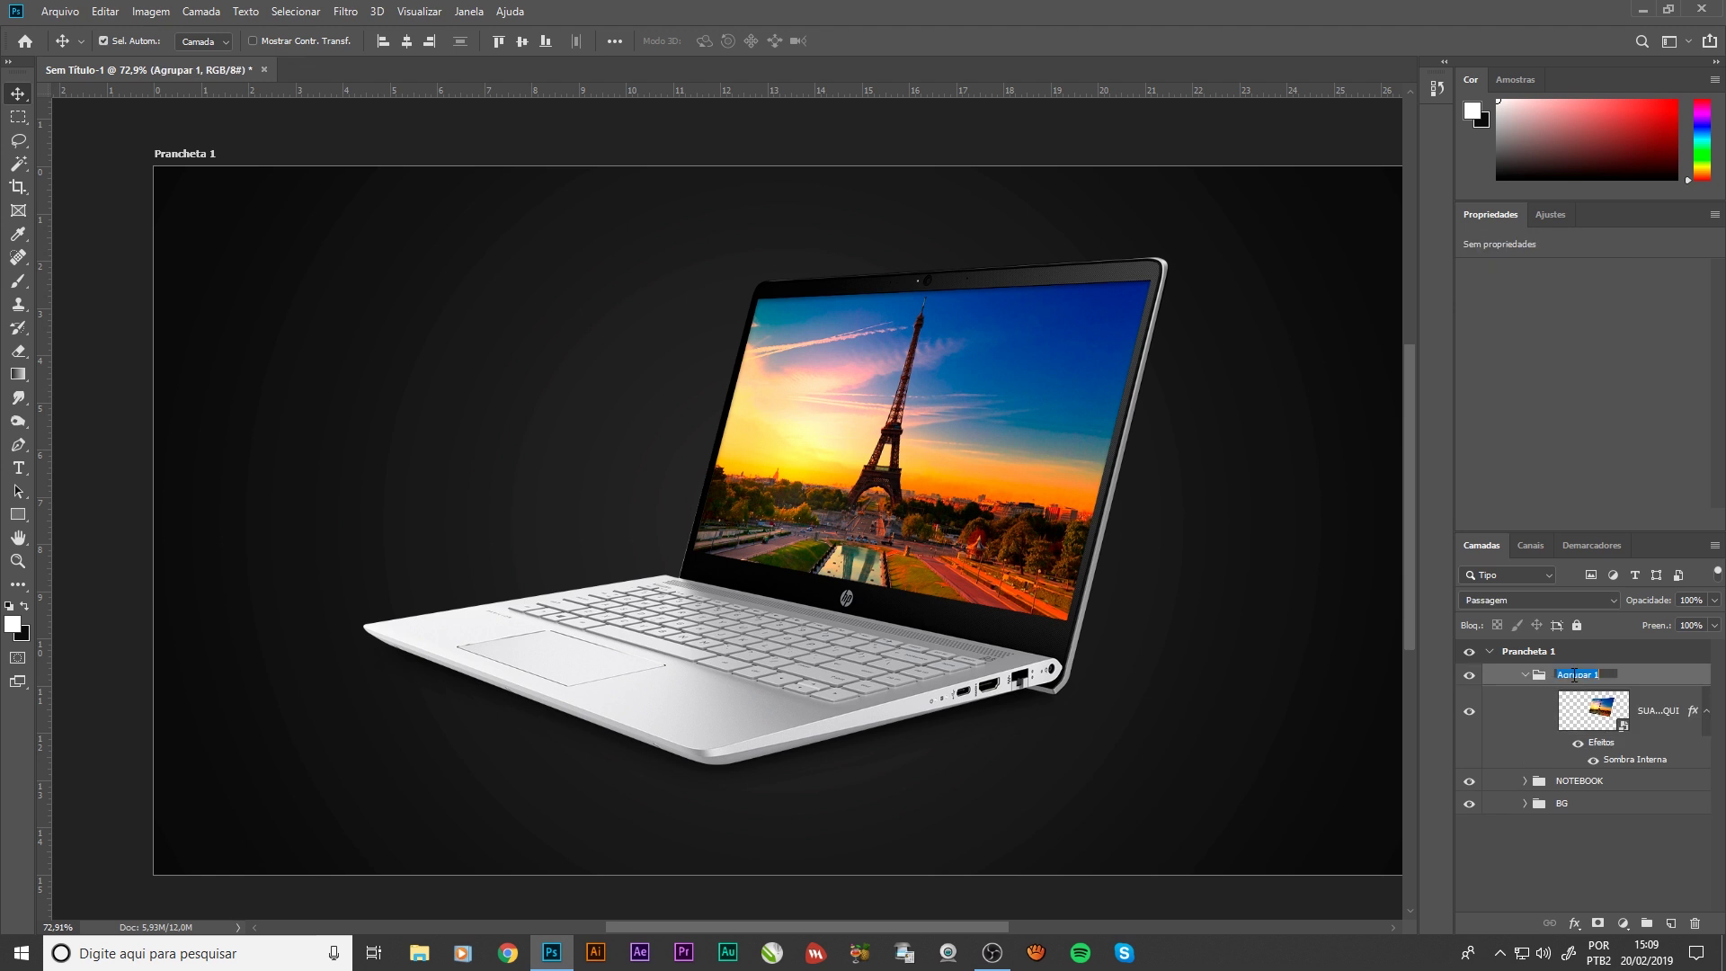
{"action": "type", "text": "SUA ARTE AQUI"}
{"action": "key", "text": "Return"}
{"action": "left_click", "coordinate": [1525, 674]}
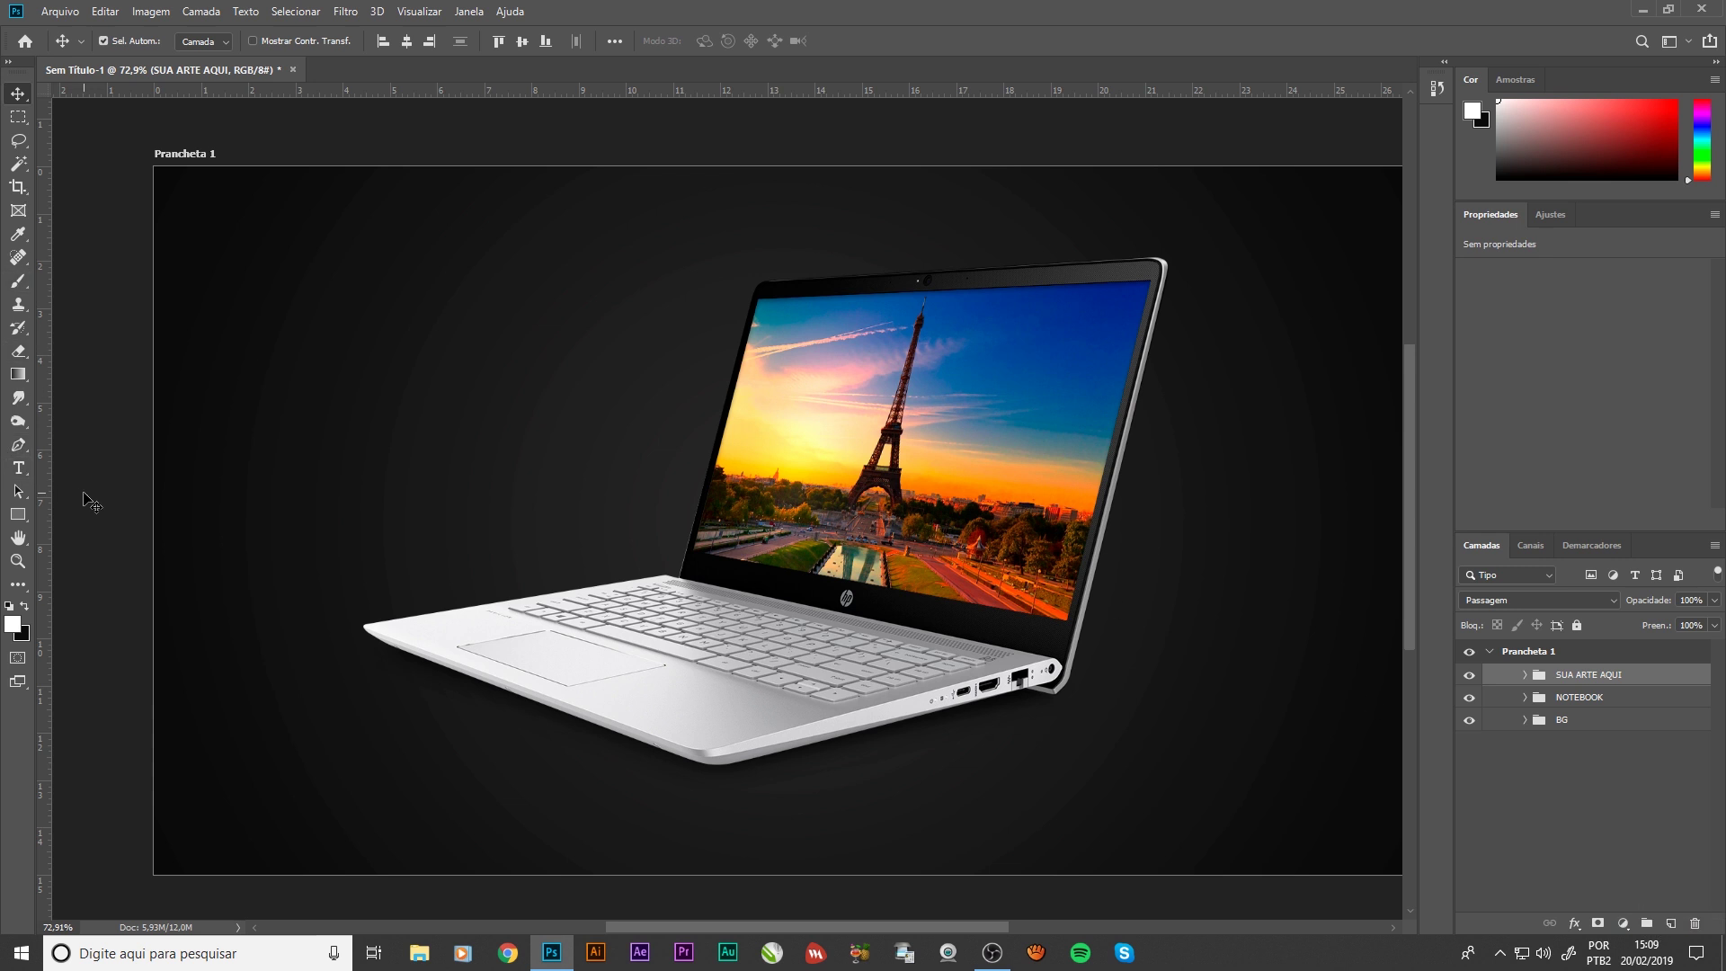
Set the Pen tool to Shape mode for drawing filled shapes
{"action": "key", "text": "p"}
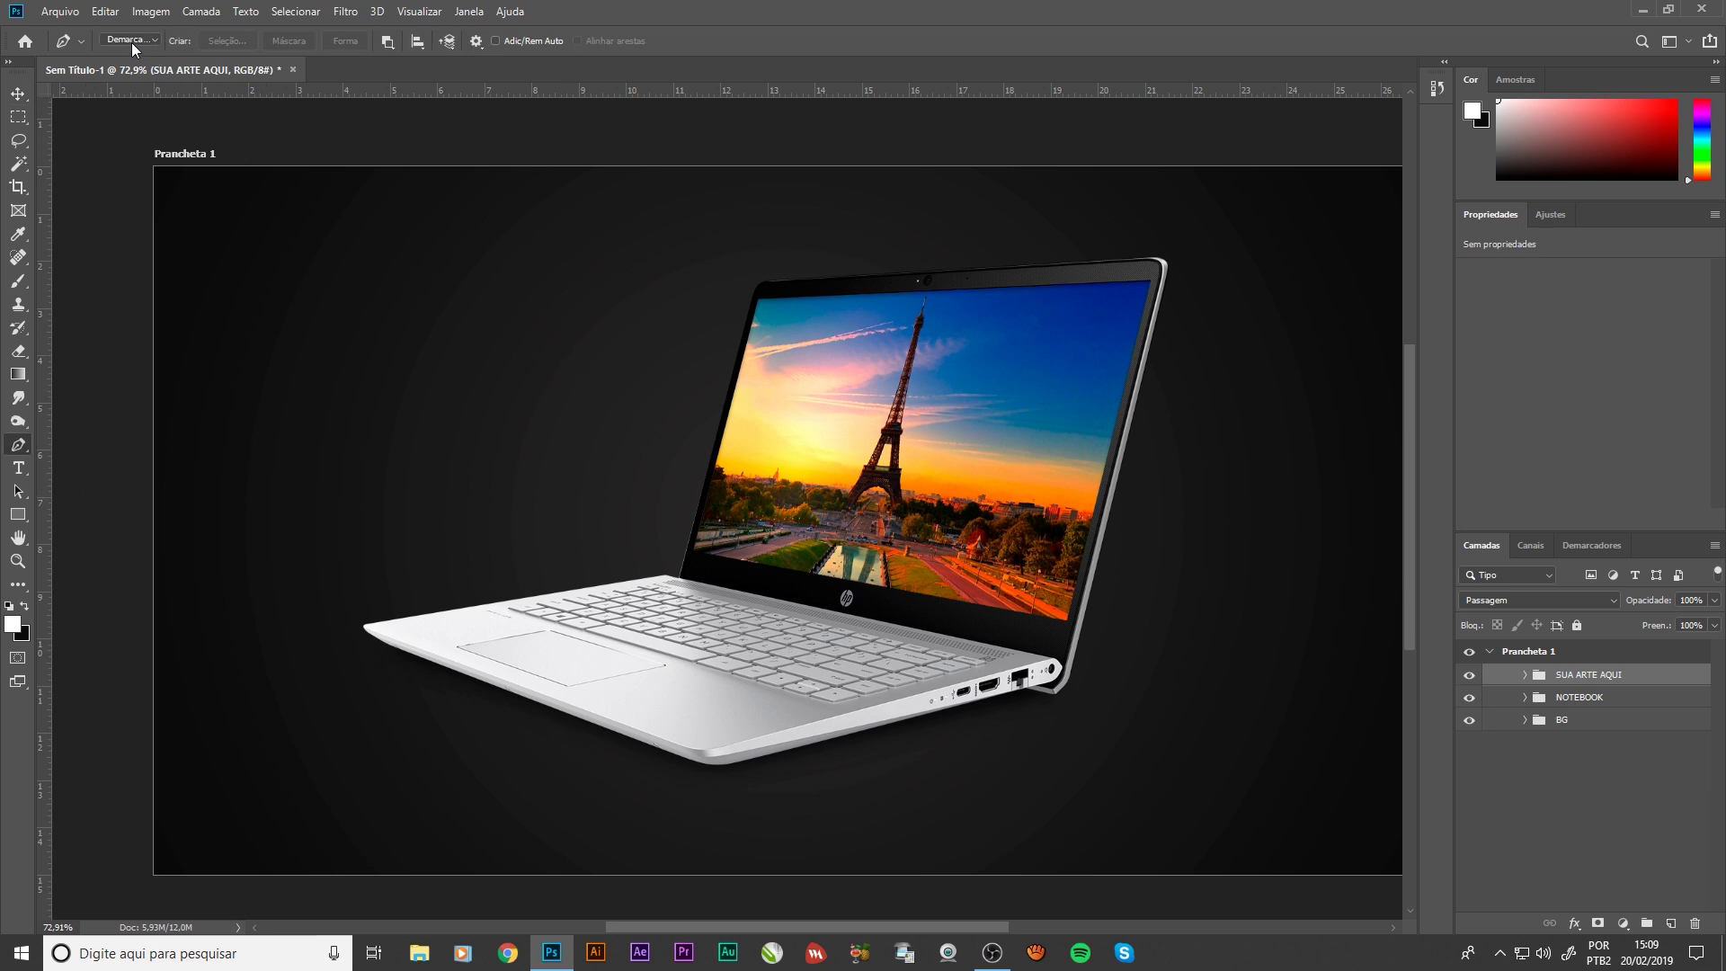
{"action": "left_click", "coordinate": [127, 44]}
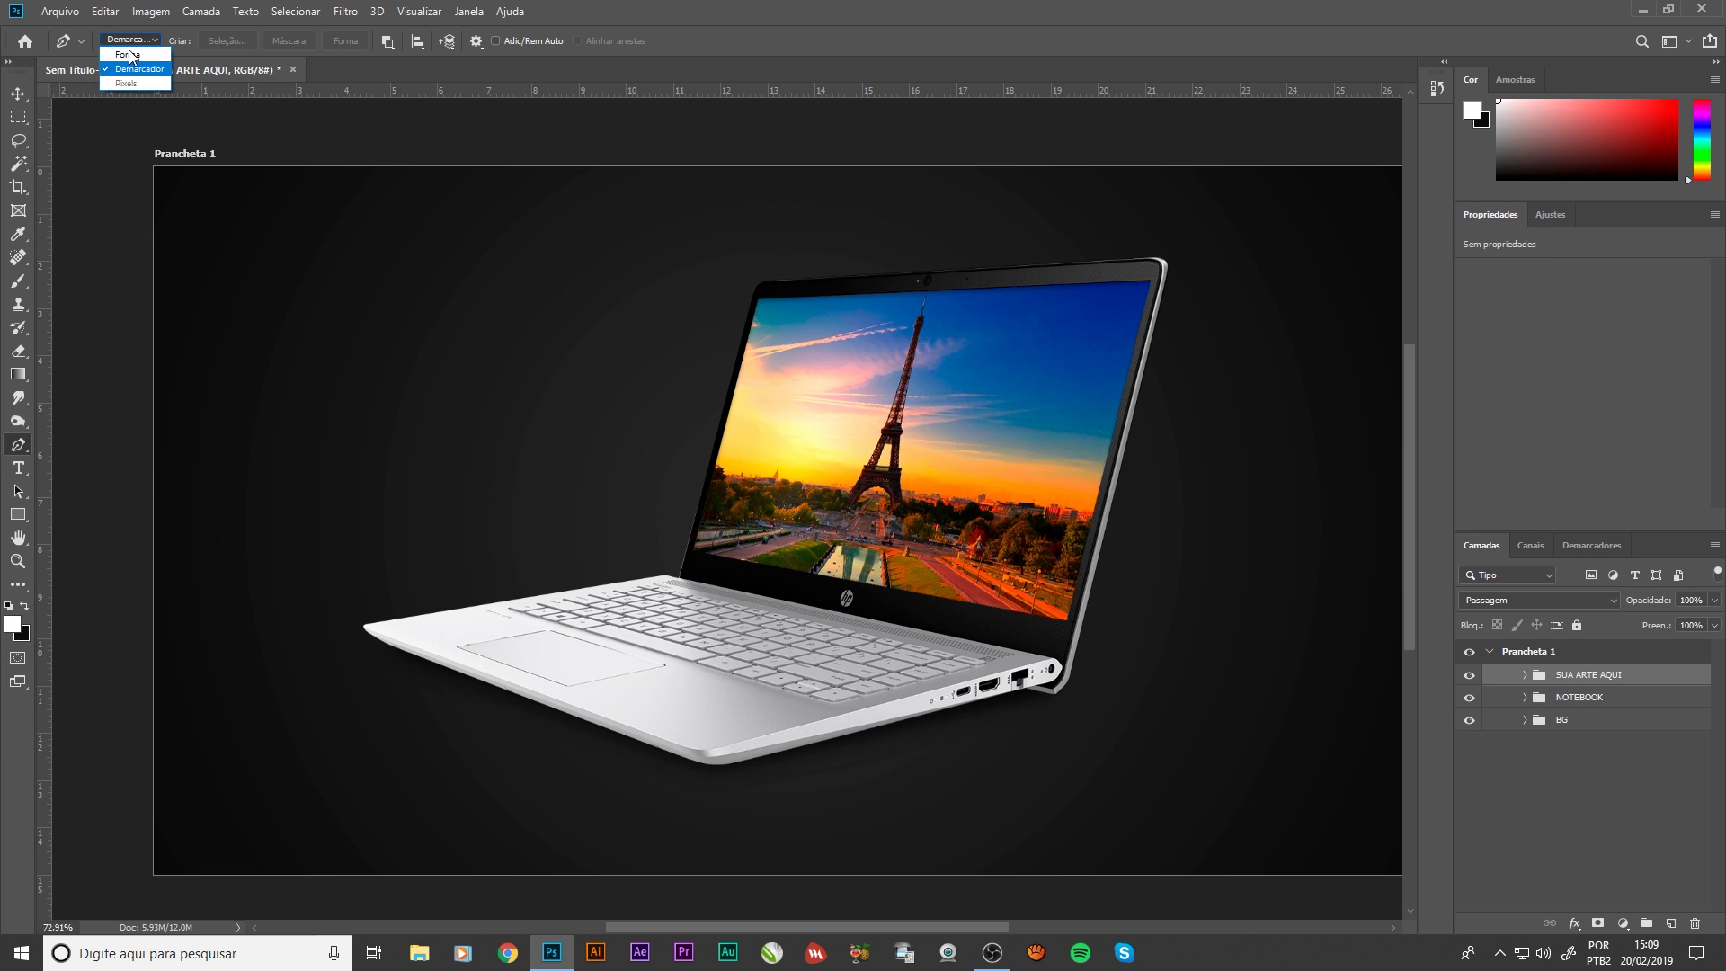
{"action": "left_click", "coordinate": [122, 55]}
{"action": "scroll", "coordinate": [1169, 283], "scroll_direction": "up", "scroll_amount": 2}
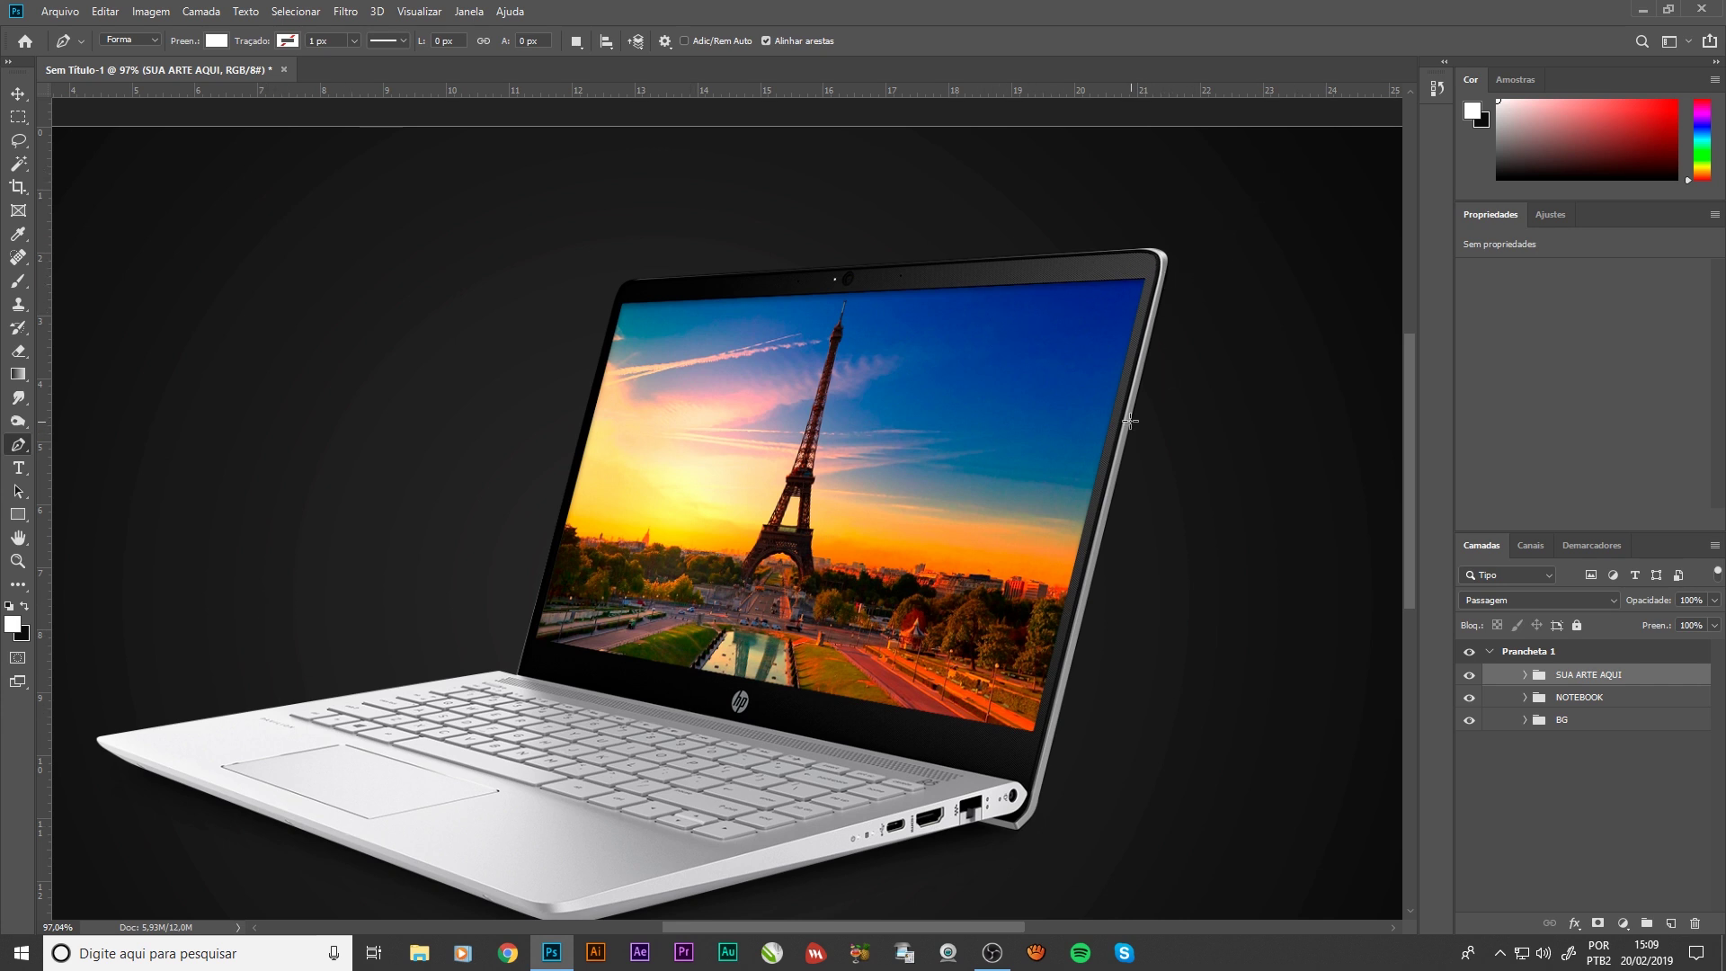
{"action": "scroll", "coordinate": [1101, 306], "scroll_direction": "up", "scroll_amount": 3}
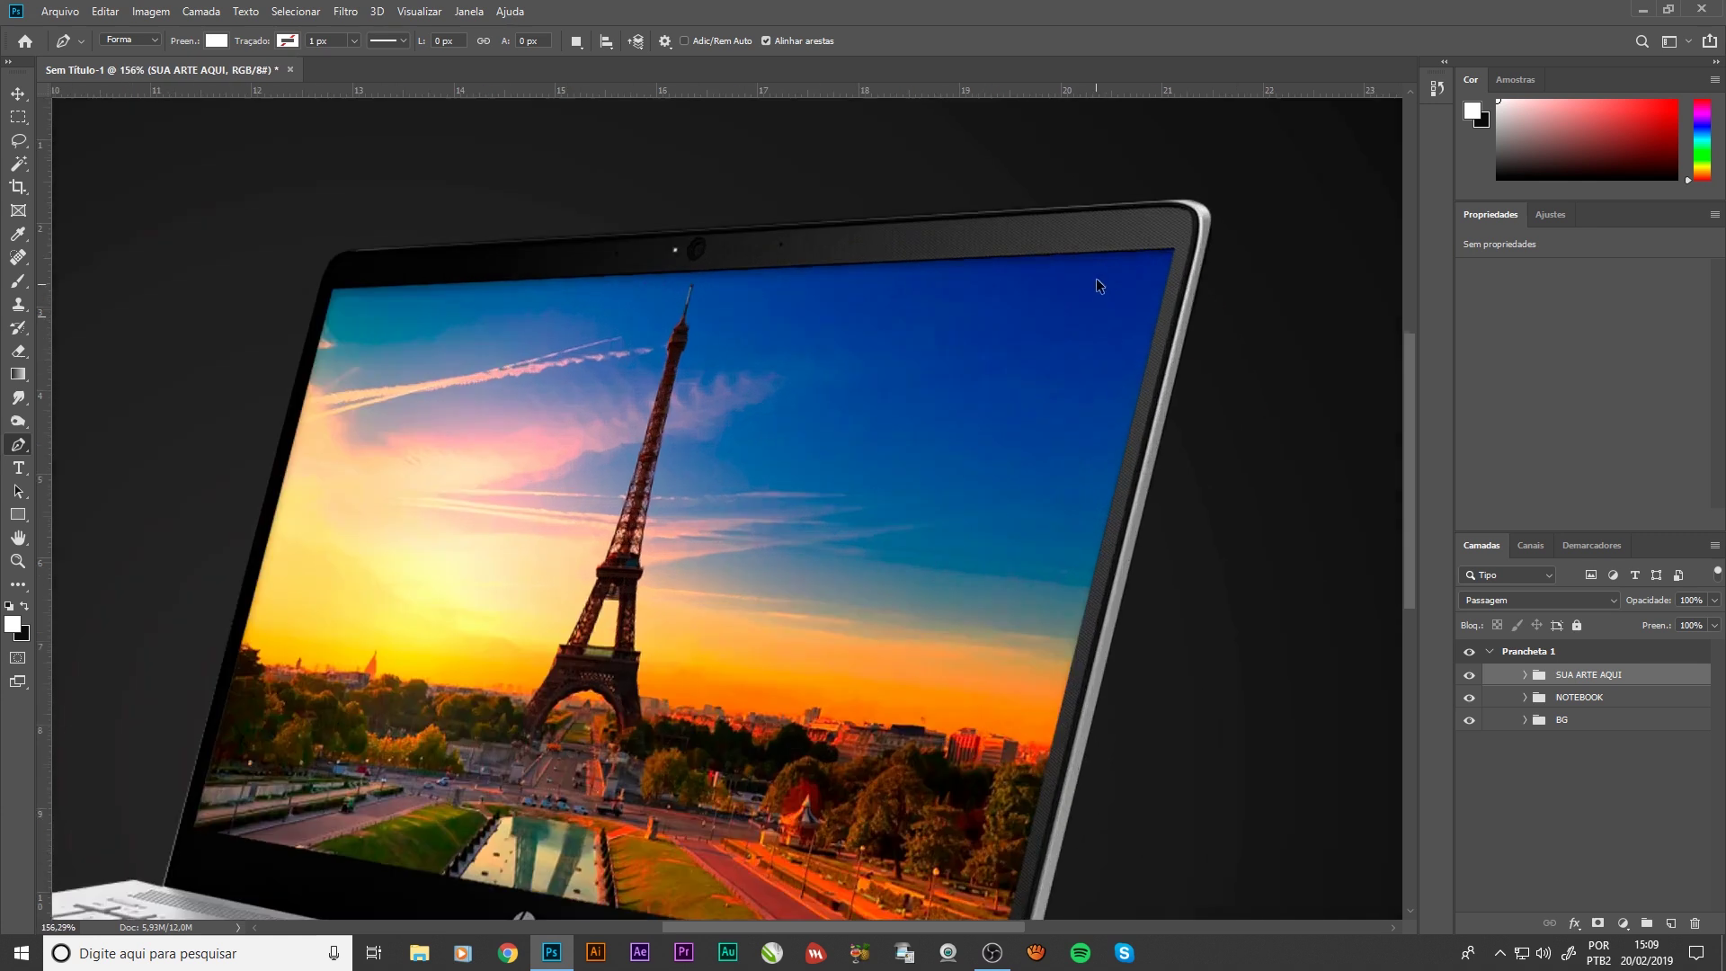
Draw a white triangle from the screen's top edge to the top-right and bottom corners
{"action": "left_click", "coordinate": [730, 270]}
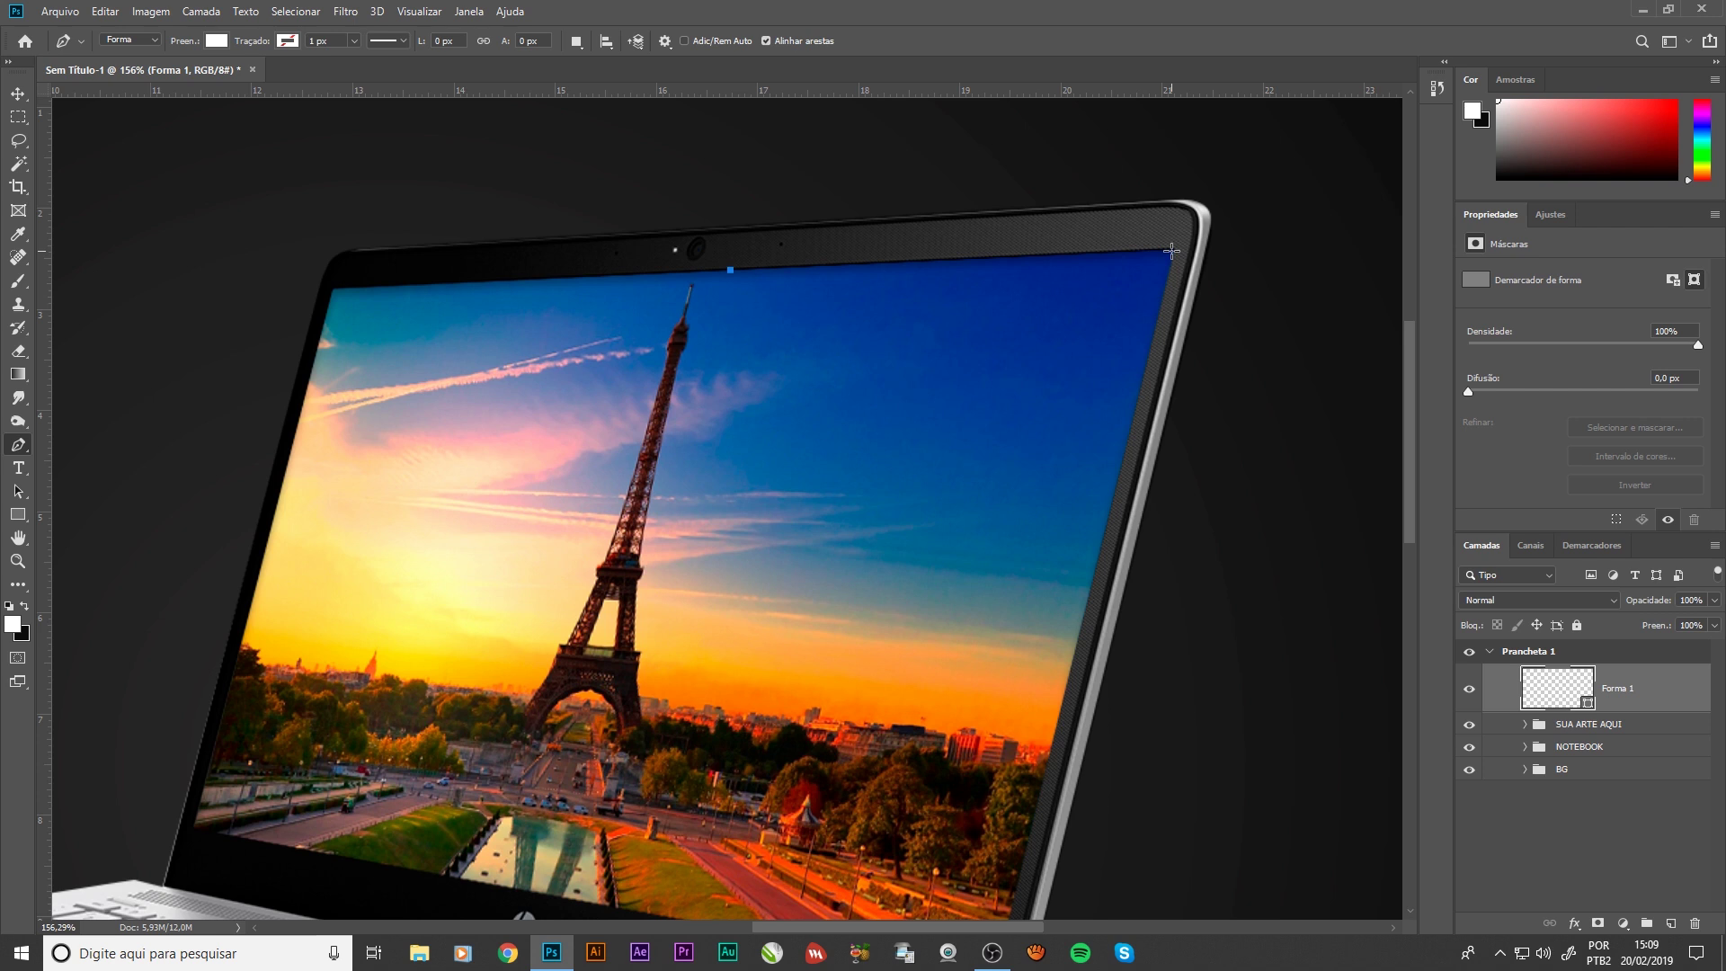
{"action": "left_click", "coordinate": [1171, 251]}
{"action": "scroll", "coordinate": [1034, 742], "scroll_direction": "down", "scroll_amount": 2}
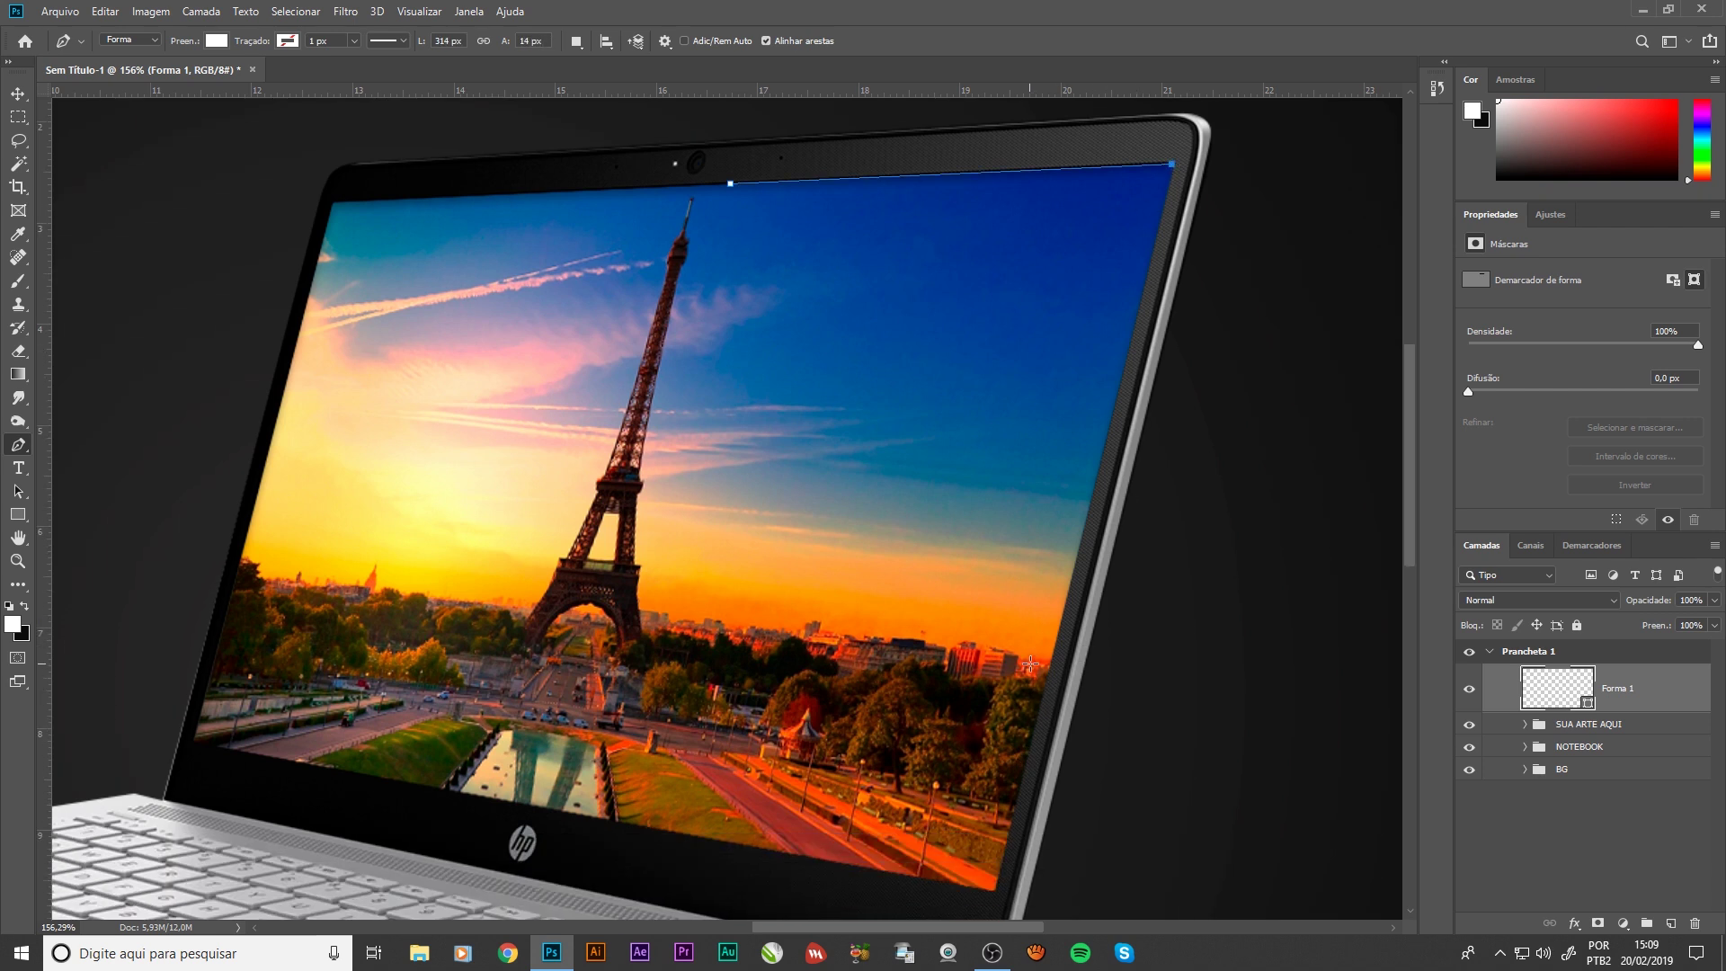
{"action": "scroll", "coordinate": [1030, 664], "scroll_direction": "down", "scroll_amount": 2}
{"action": "left_click", "coordinate": [994, 820]}
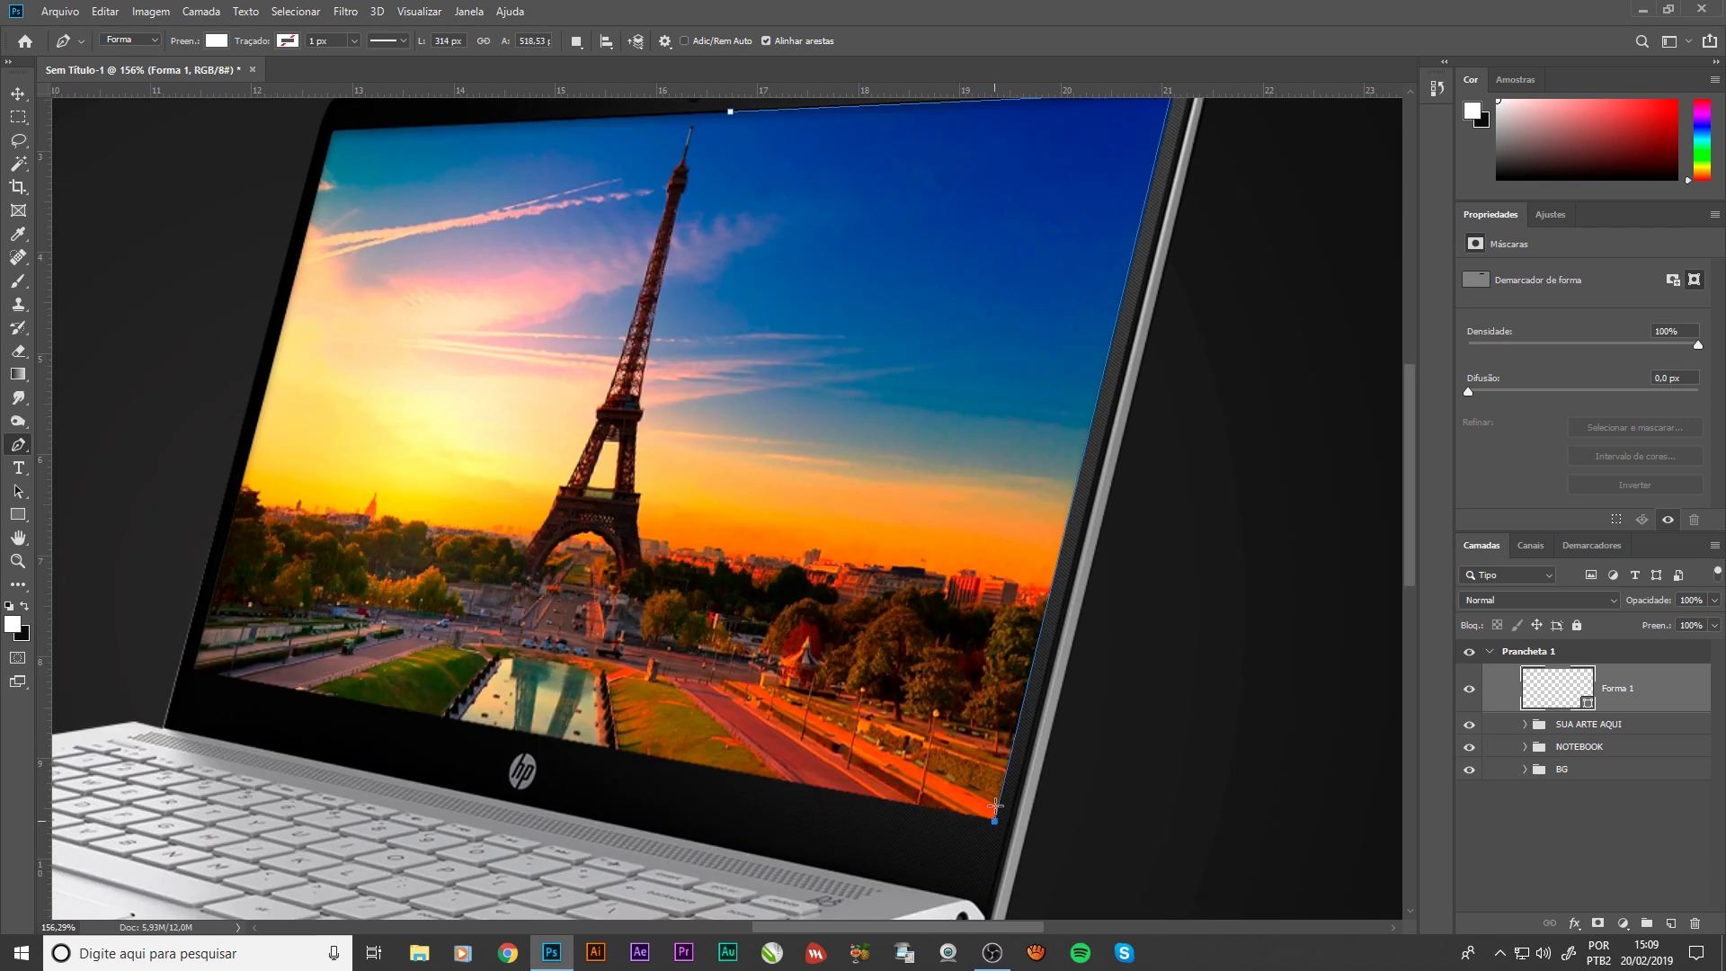
{"action": "scroll", "coordinate": [859, 625], "scroll_direction": "up", "scroll_amount": 2}
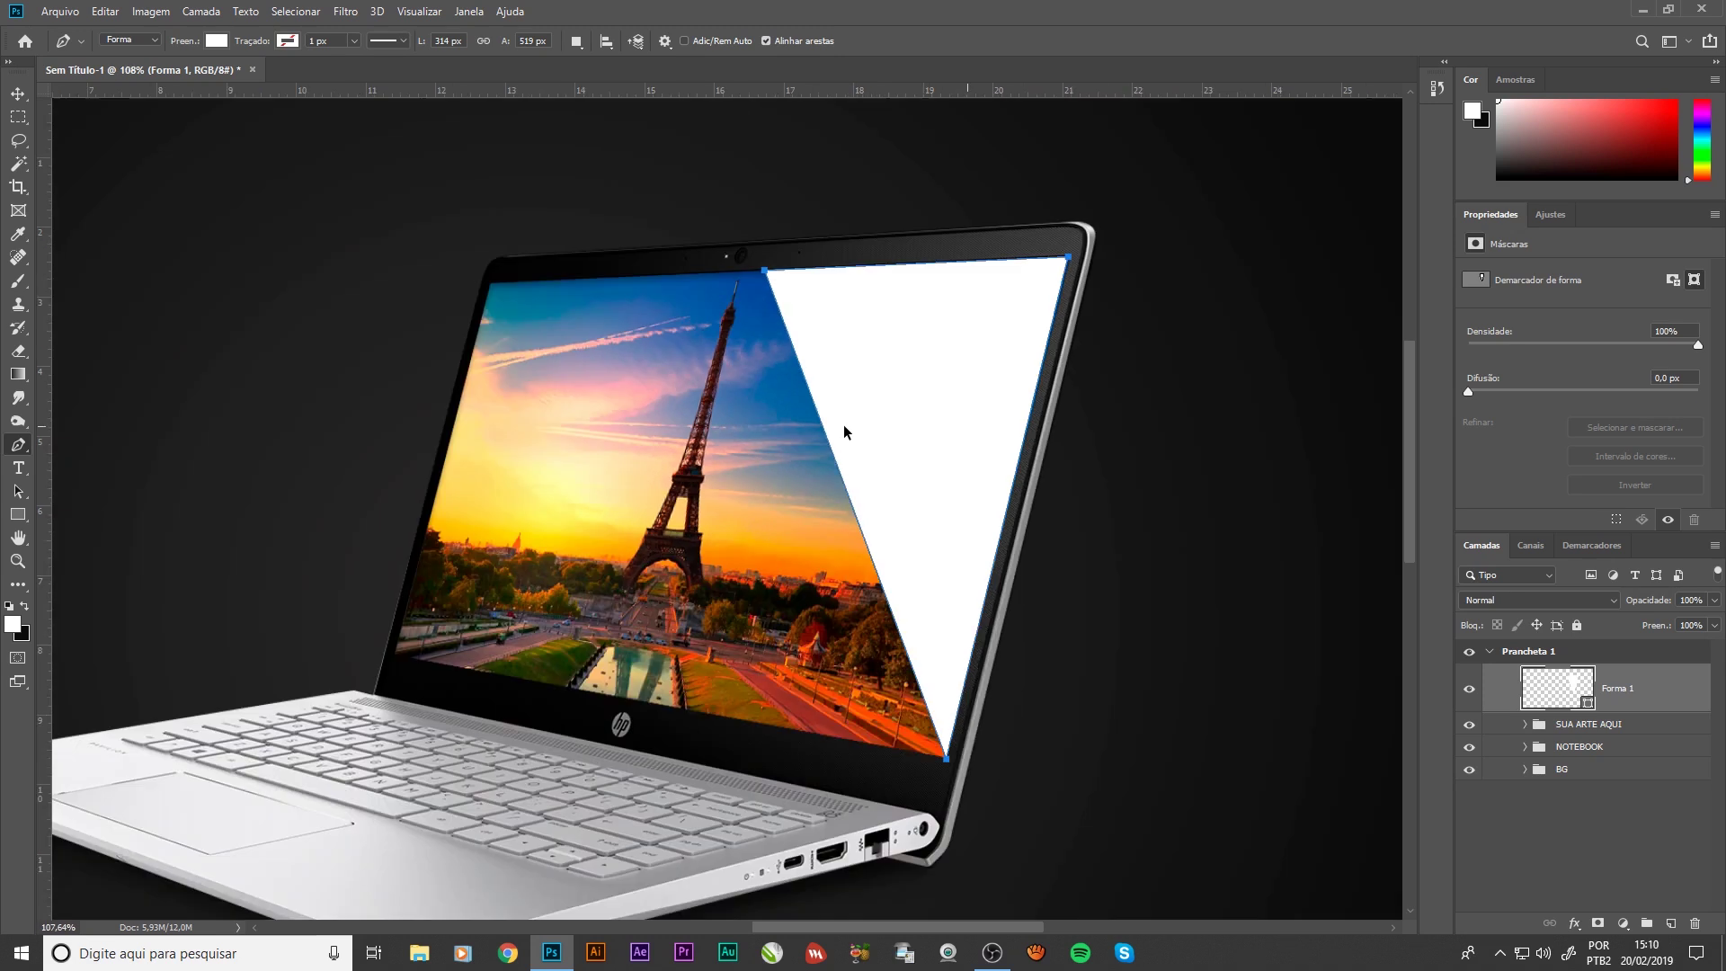
{"action": "scroll", "coordinate": [838, 437], "scroll_direction": "down", "scroll_amount": 3}
{"action": "left_click_drag", "start_coordinate": [792, 436], "coordinate": [898, 420]}
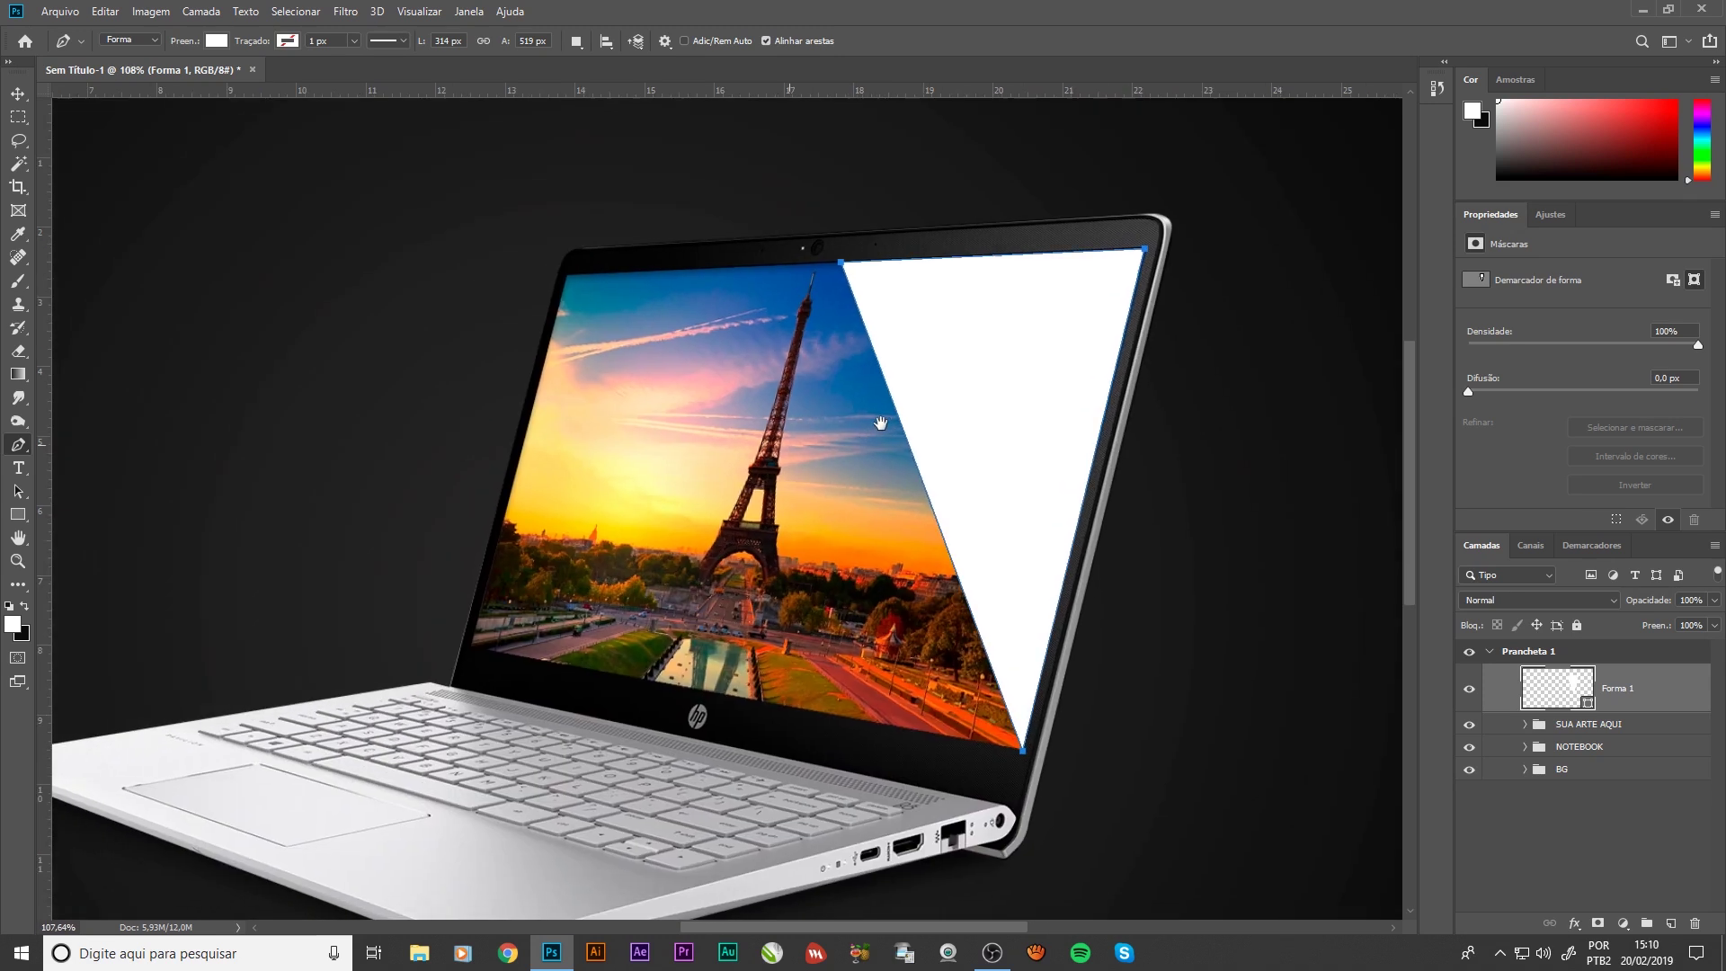
{"action": "left_click", "coordinate": [18, 94]}
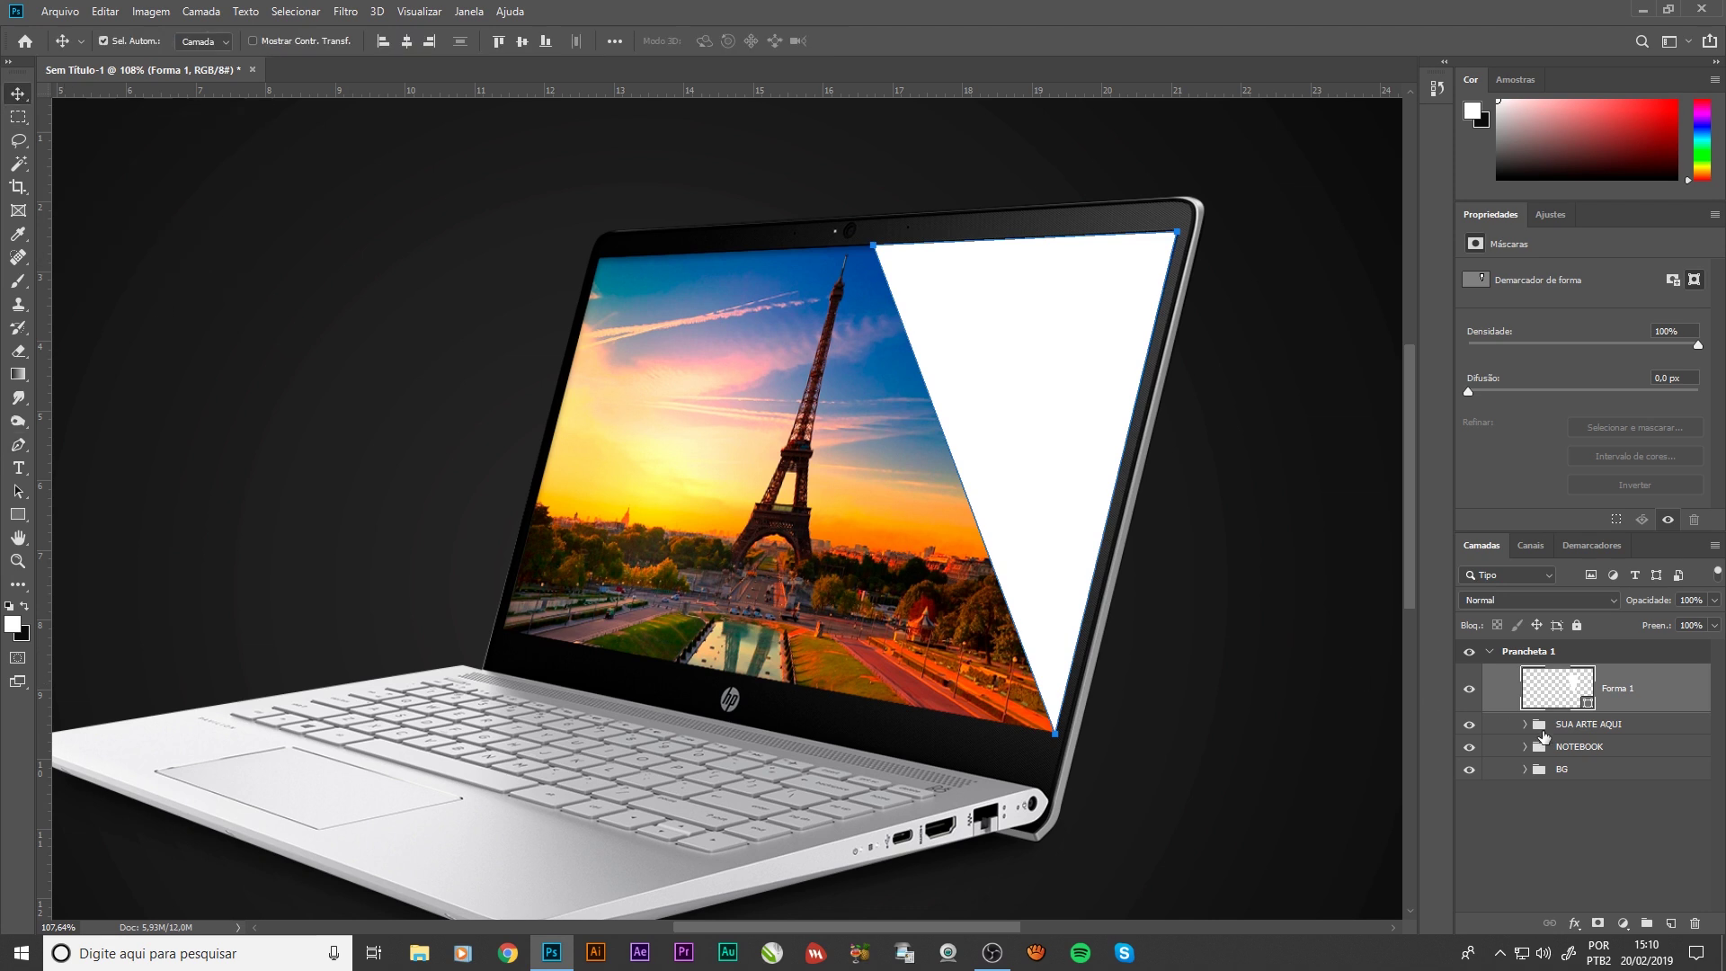
Add a layer mask to Forma 1 and drag a gradient across it to fade the triangle
{"action": "left_click", "coordinate": [1598, 923]}
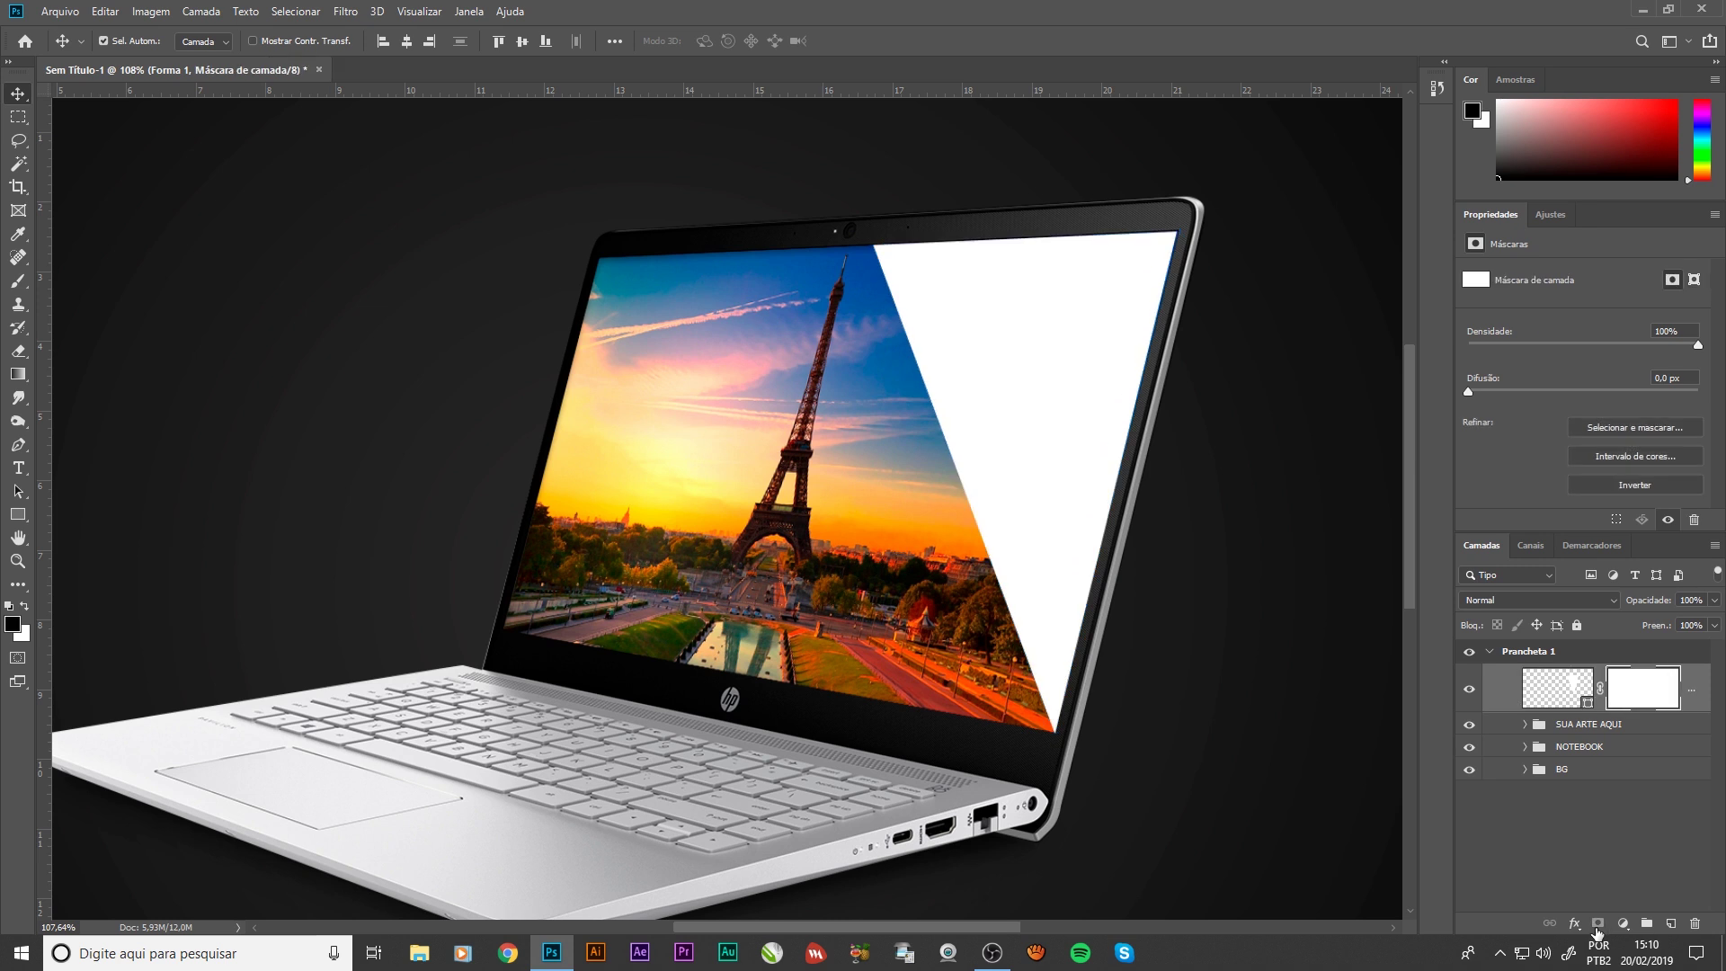
{"action": "left_click", "coordinate": [16, 375]}
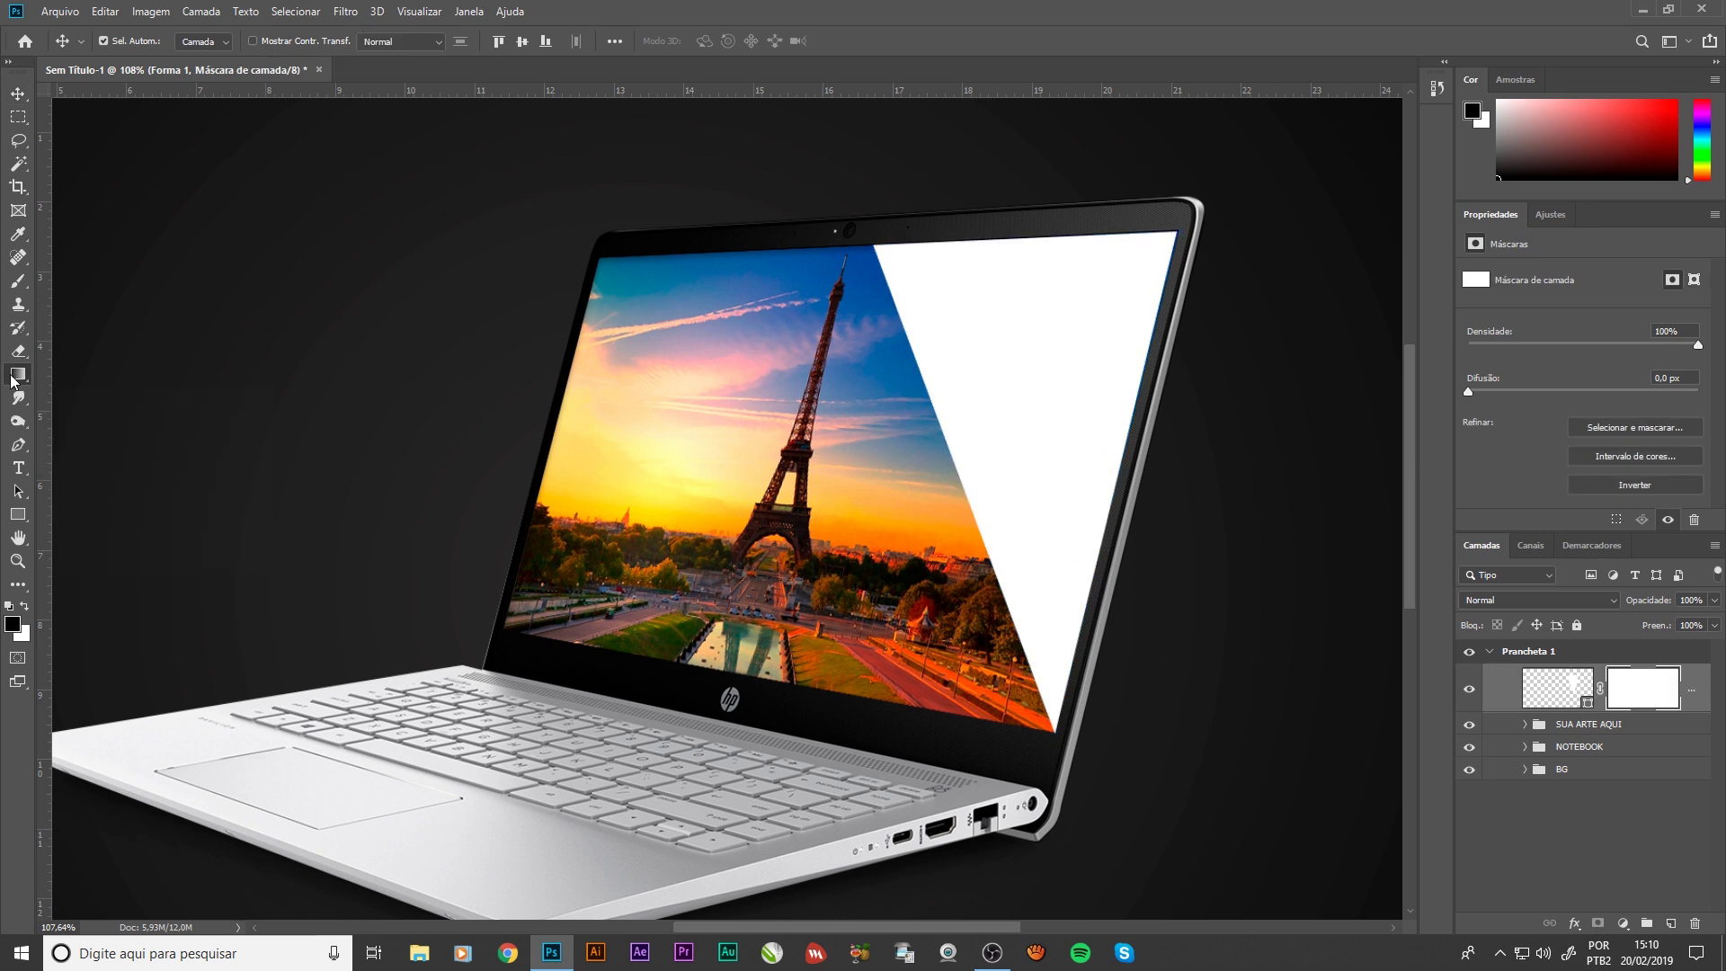
{"action": "right_click", "coordinate": [16, 377]}
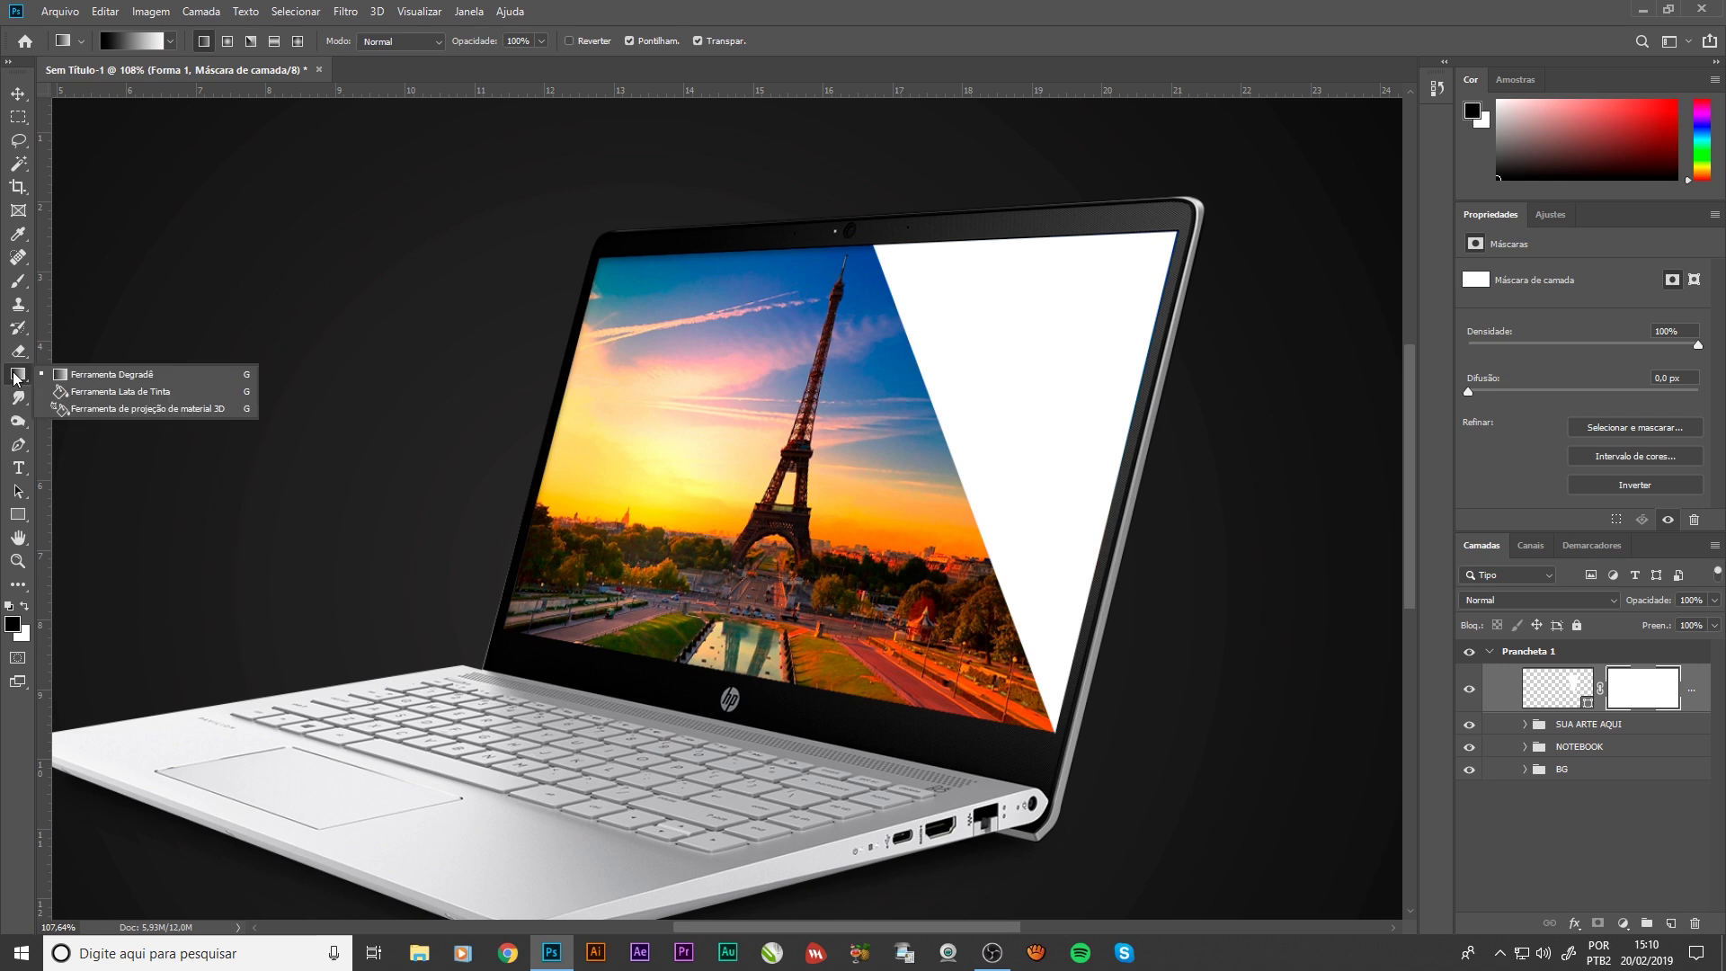
{"action": "left_click", "coordinate": [90, 392]}
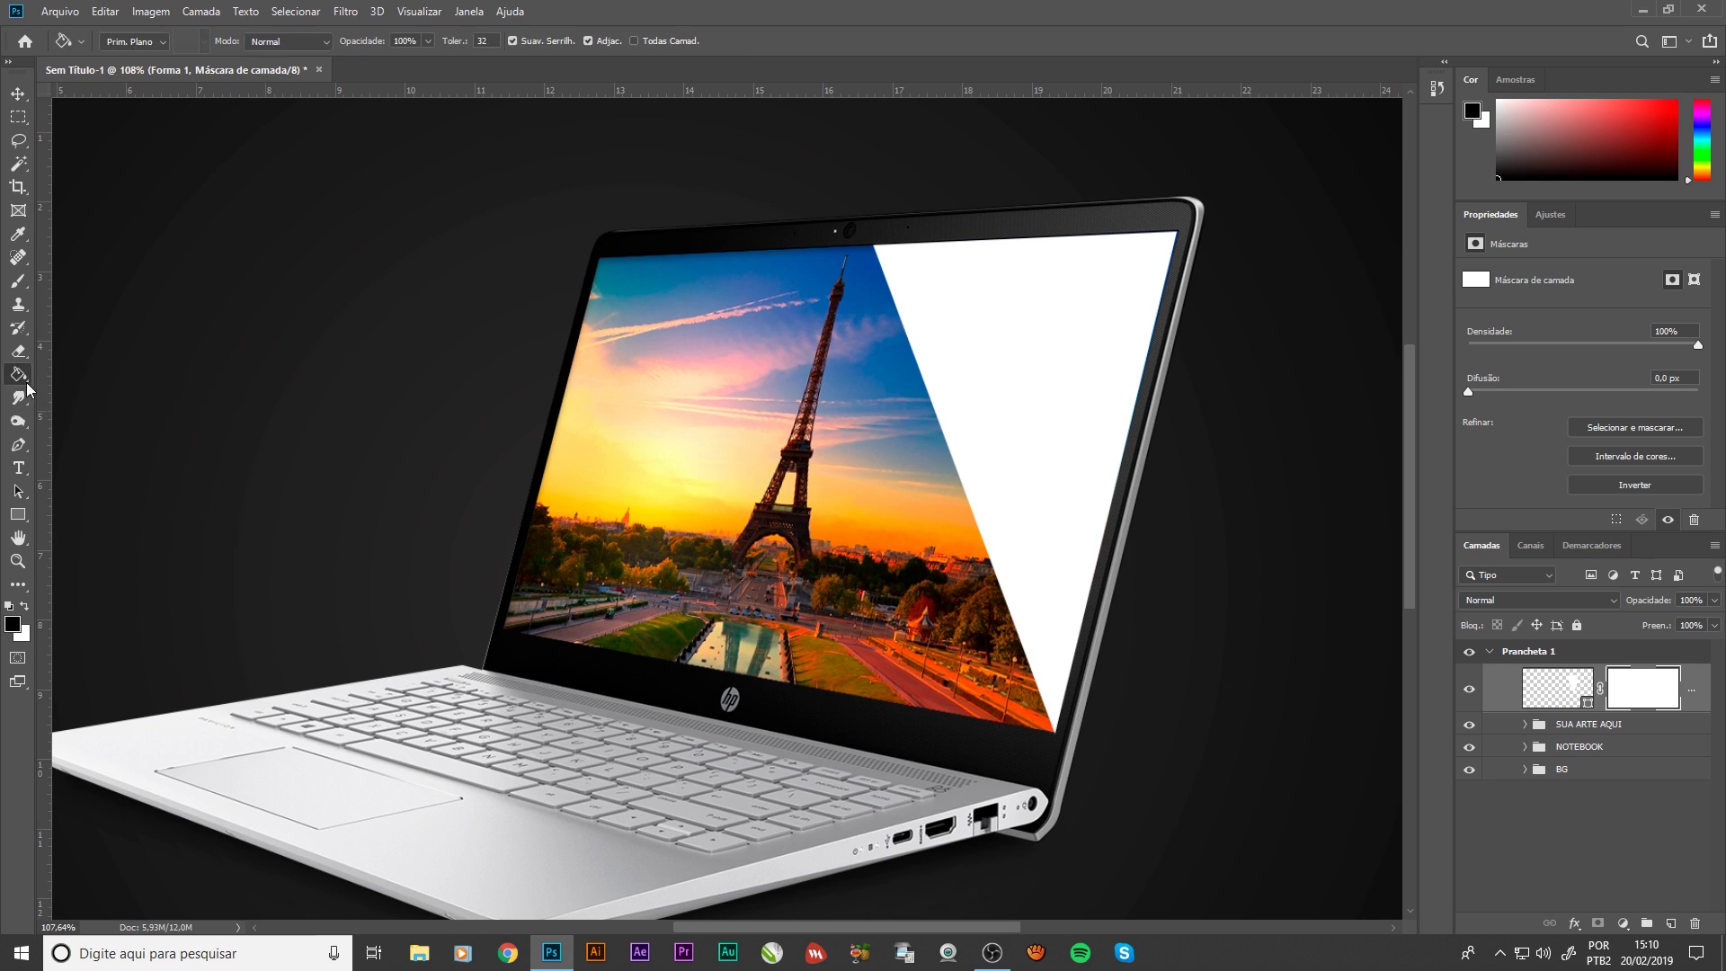
{"action": "right_click", "coordinate": [23, 378]}
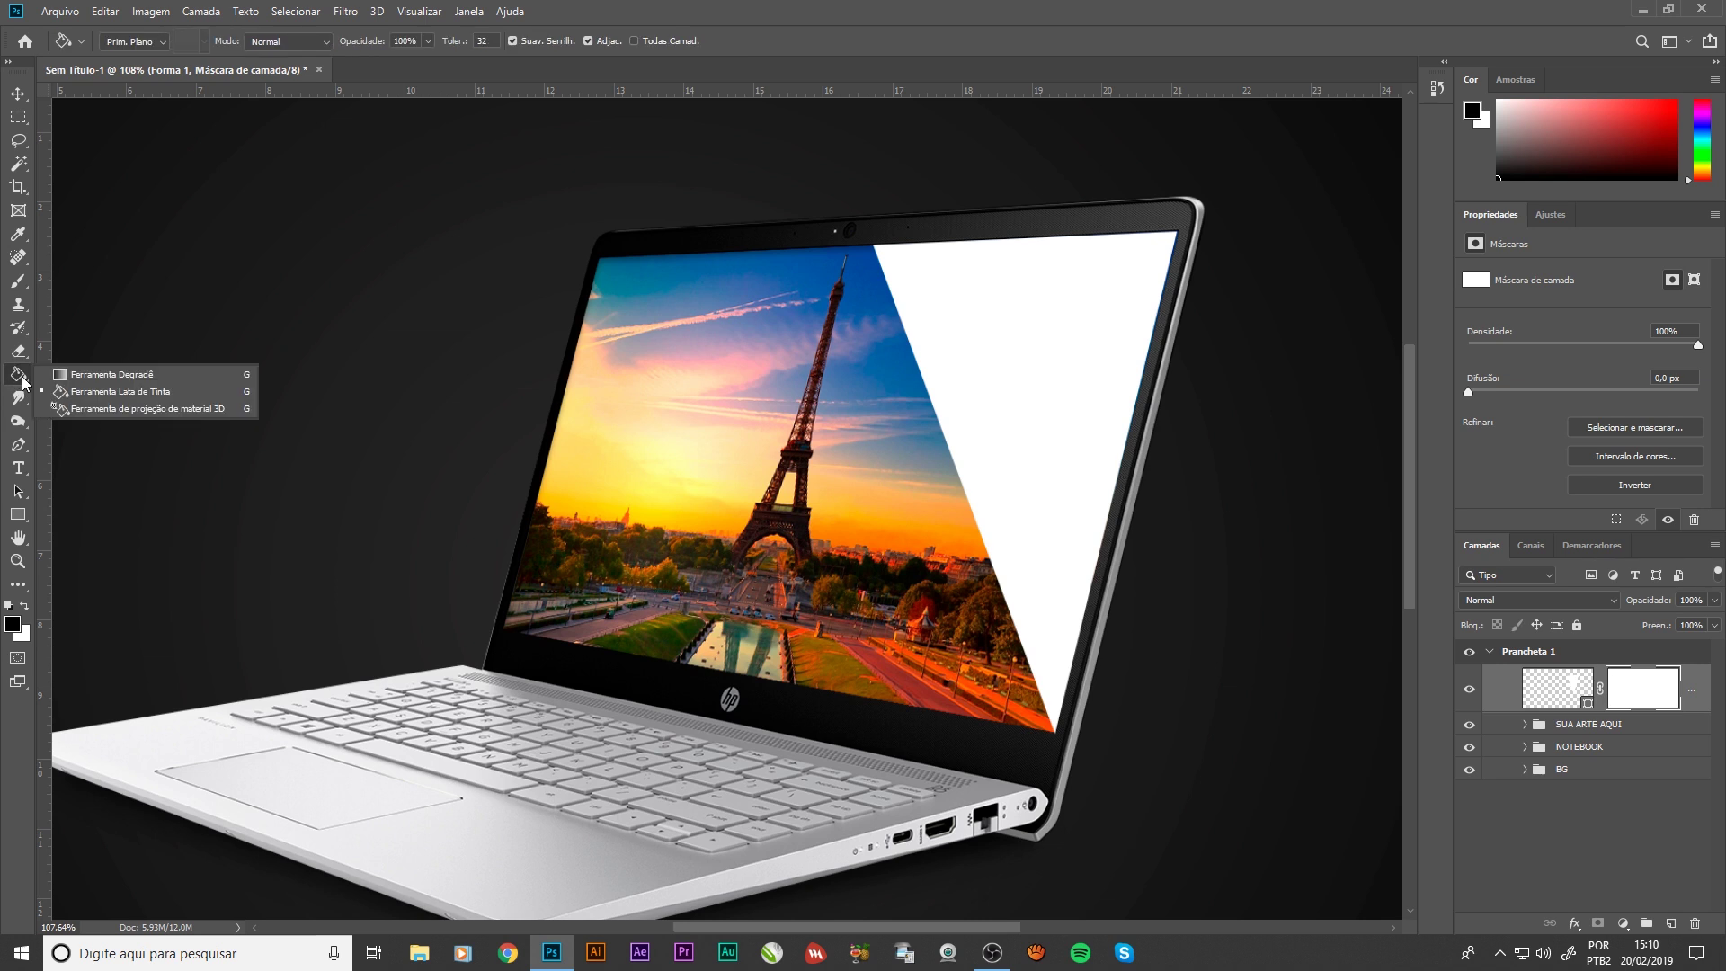
{"action": "left_click", "coordinate": [123, 376]}
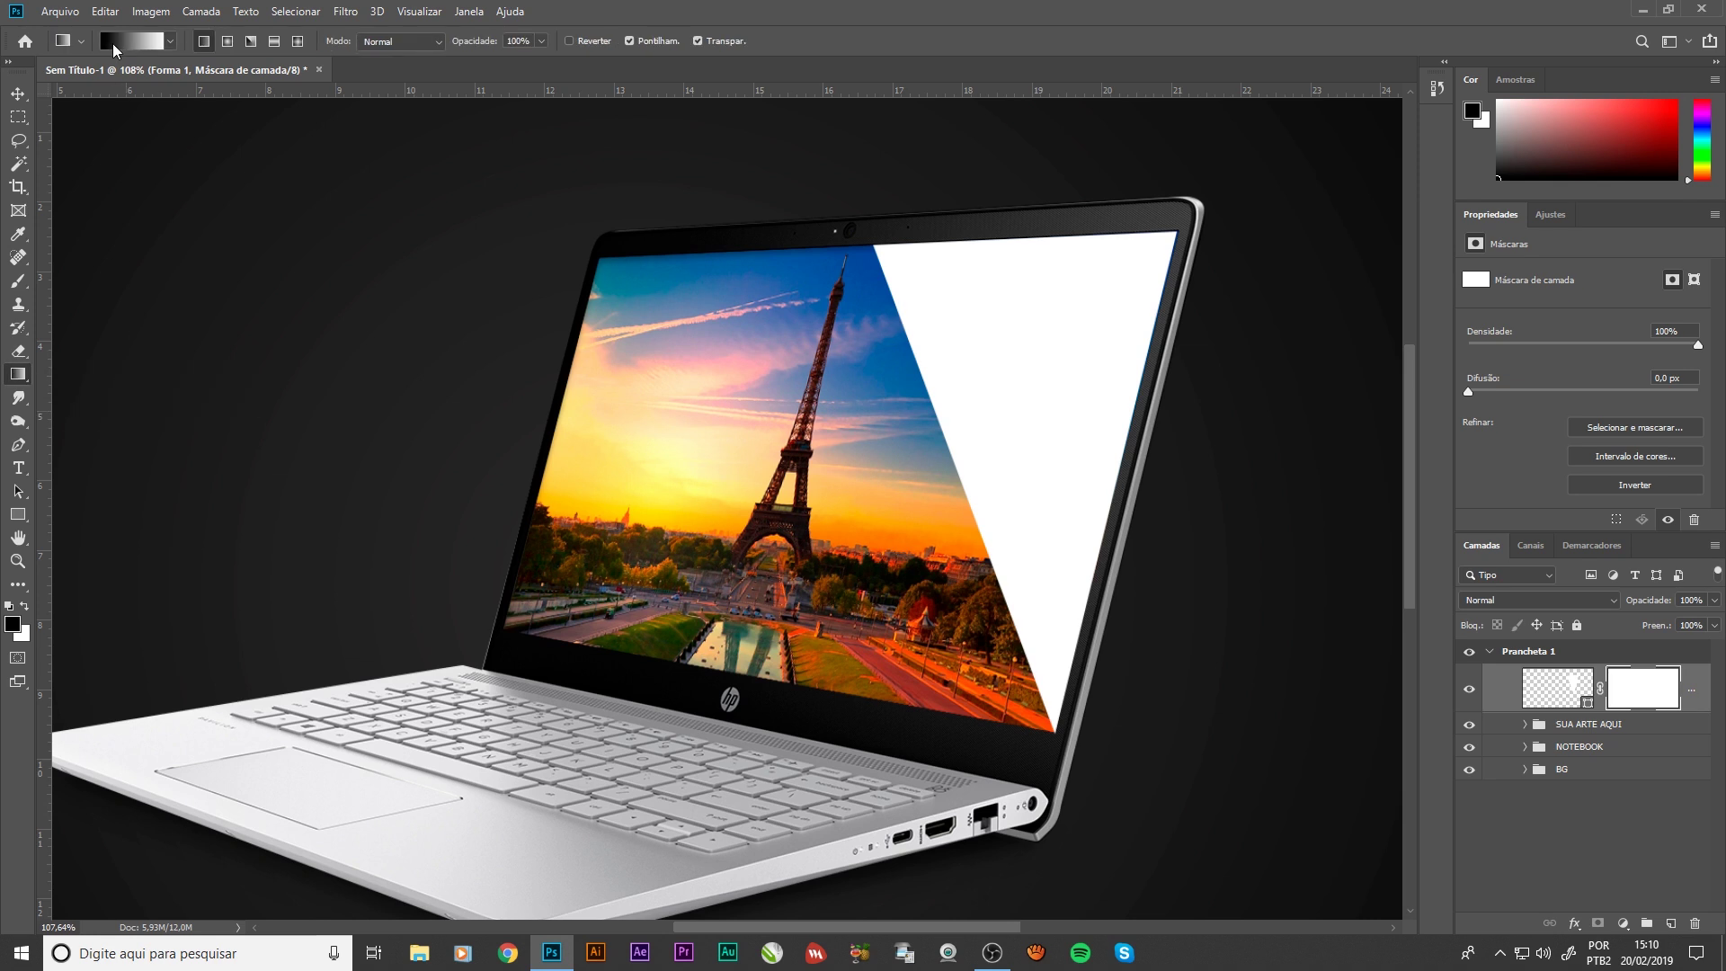
{"action": "left_click_drag", "start_coordinate": [938, 449], "coordinate": [1253, 255]}
{"action": "left_click", "coordinate": [18, 94]}
{"action": "scroll", "coordinate": [733, 432], "scroll_direction": "down", "scroll_amount": 2}
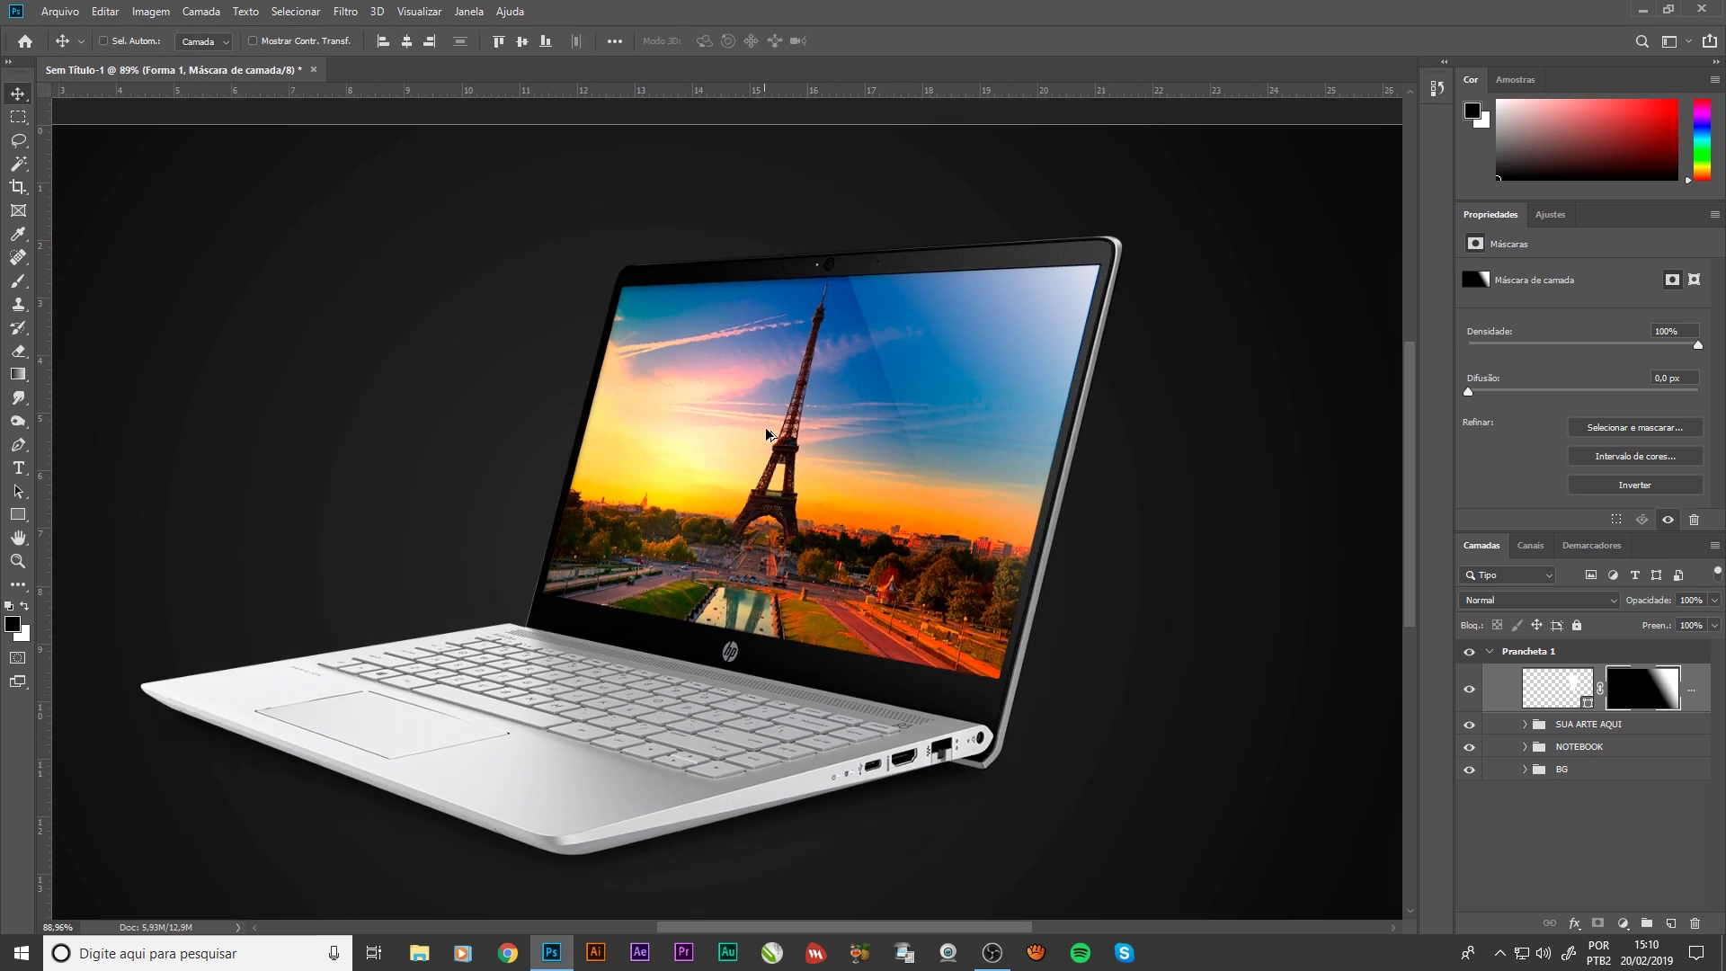
{"action": "key", "text": "ctrl"}
Set the Forma 1 glare layer to 50% opacity
{"action": "left_click", "coordinate": [1695, 601]}
{"action": "type", "text": "50"}
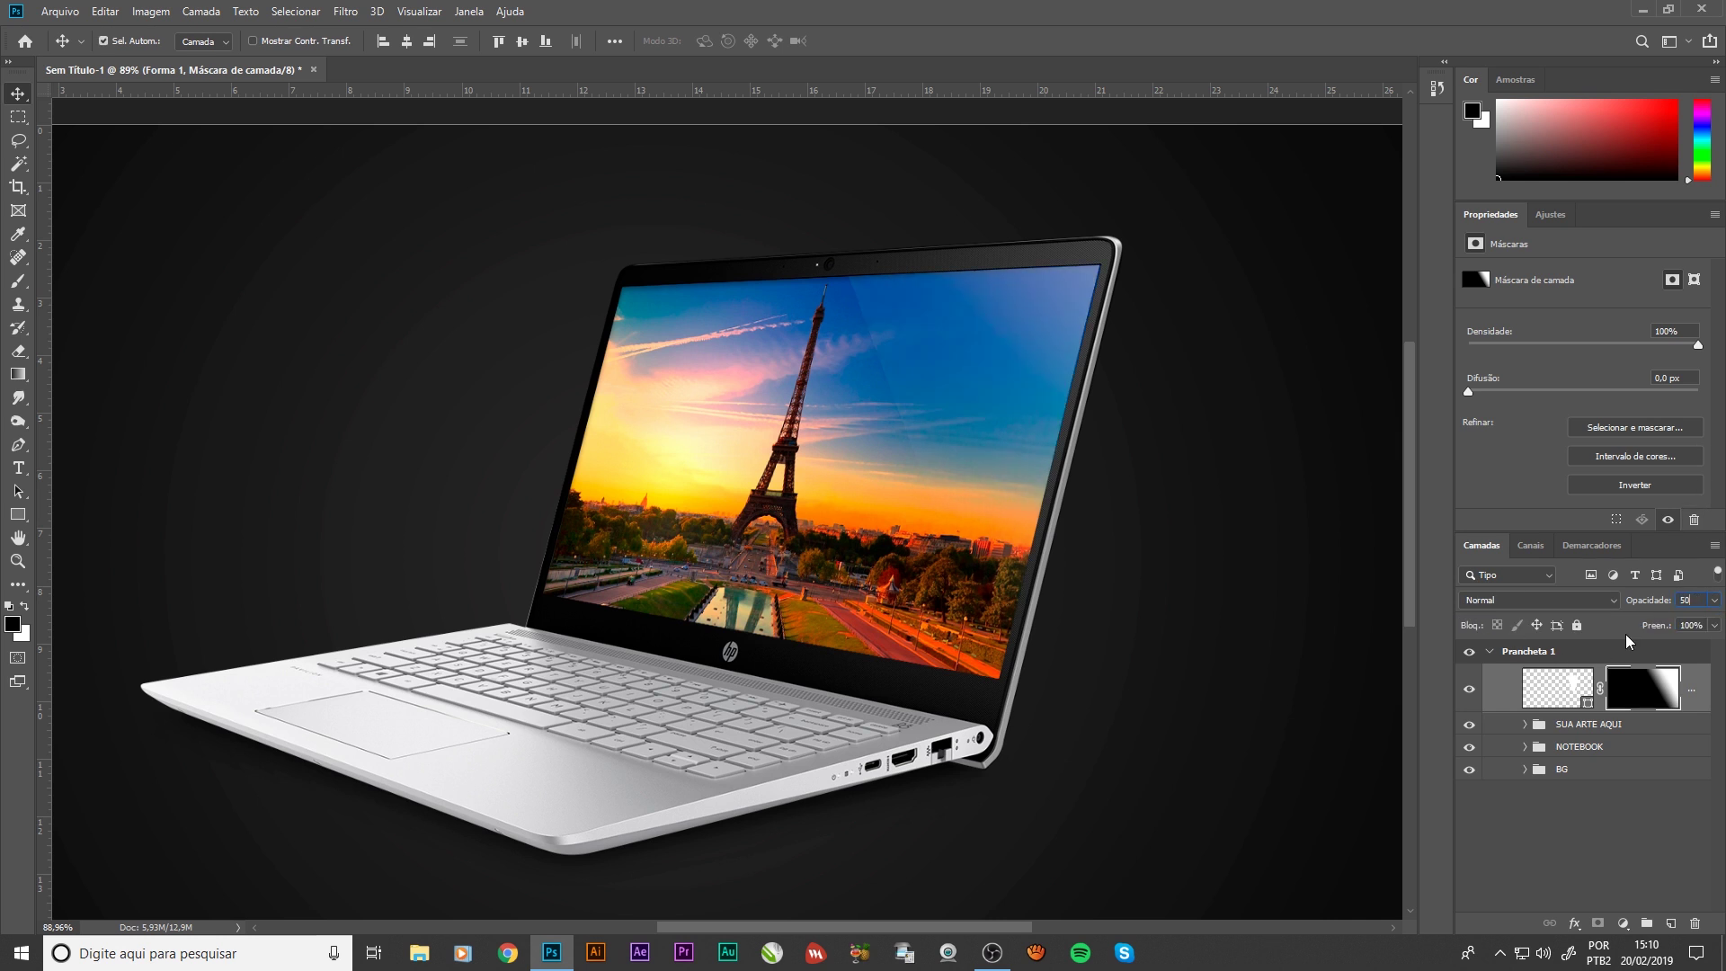
{"action": "key", "text": "Return"}
{"action": "key", "text": "ctrl"}
{"action": "left_click", "coordinate": [1000, 385]}
{"action": "scroll", "coordinate": [1011, 520], "scroll_direction": "down", "scroll_amount": 2}
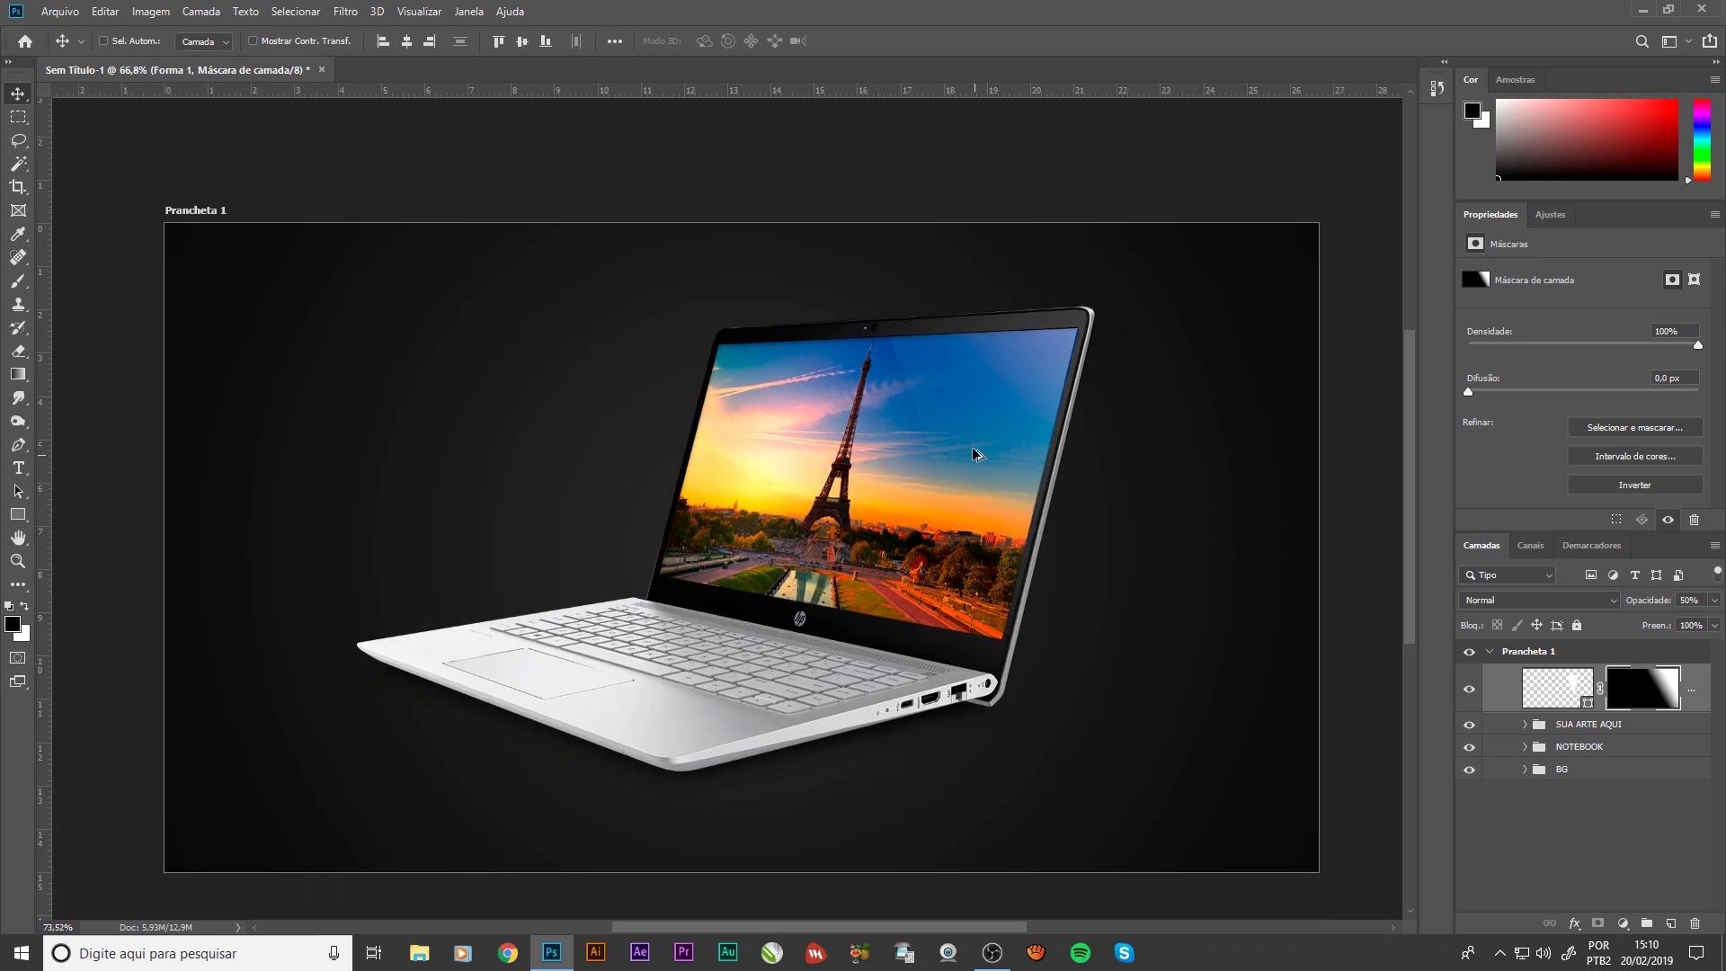
{"action": "scroll", "coordinate": [975, 454], "scroll_direction": "up", "scroll_amount": 2}
{"action": "scroll", "coordinate": [975, 454], "scroll_direction": "up", "scroll_amount": 2}
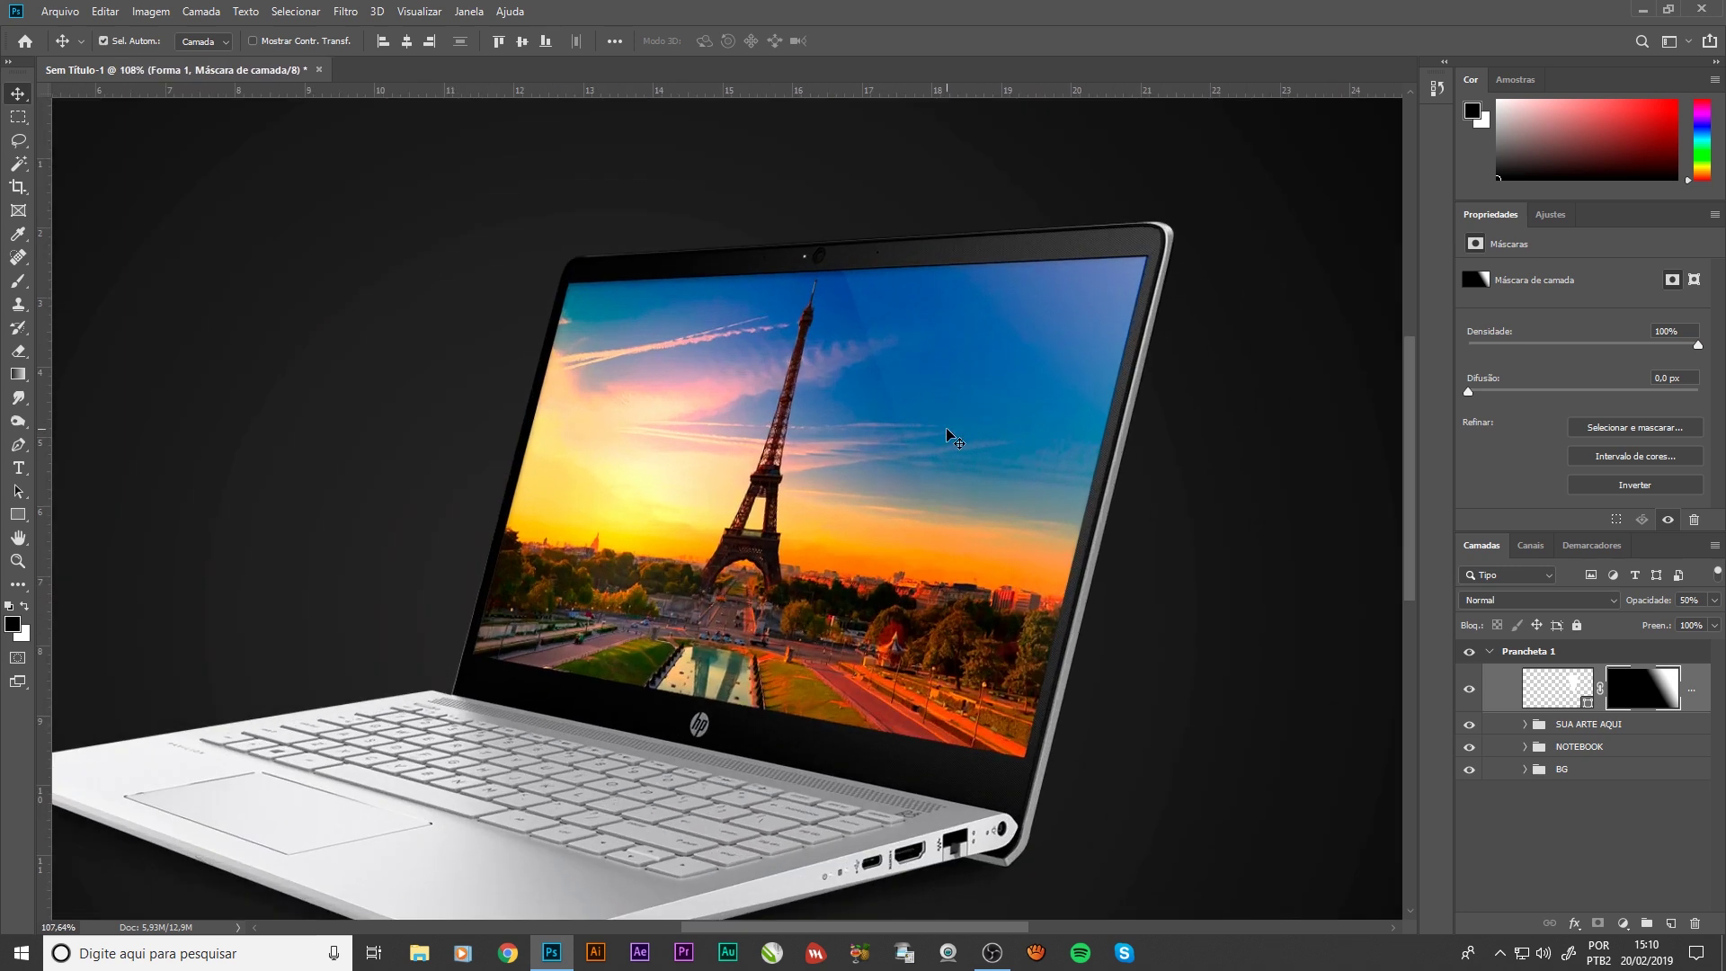
Target Forma 1's layer content, pick the Blur tool, and bring up the layer's options
{"action": "left_click", "coordinate": [1580, 688]}
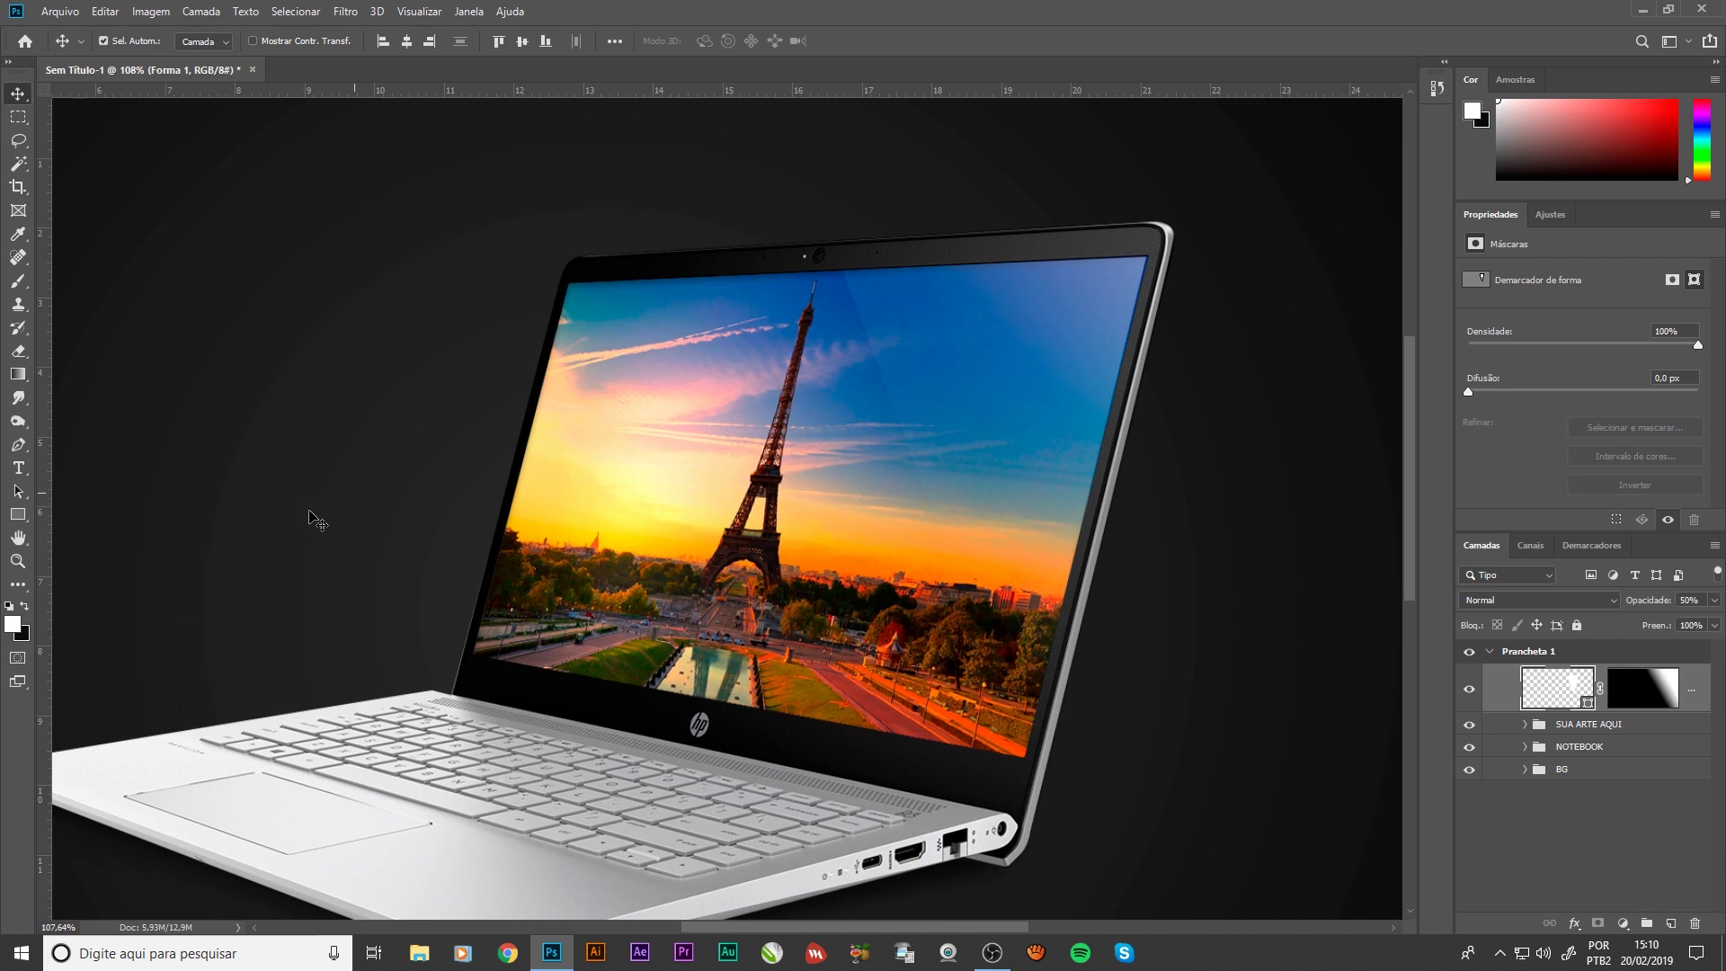
{"action": "left_click", "coordinate": [18, 398]}
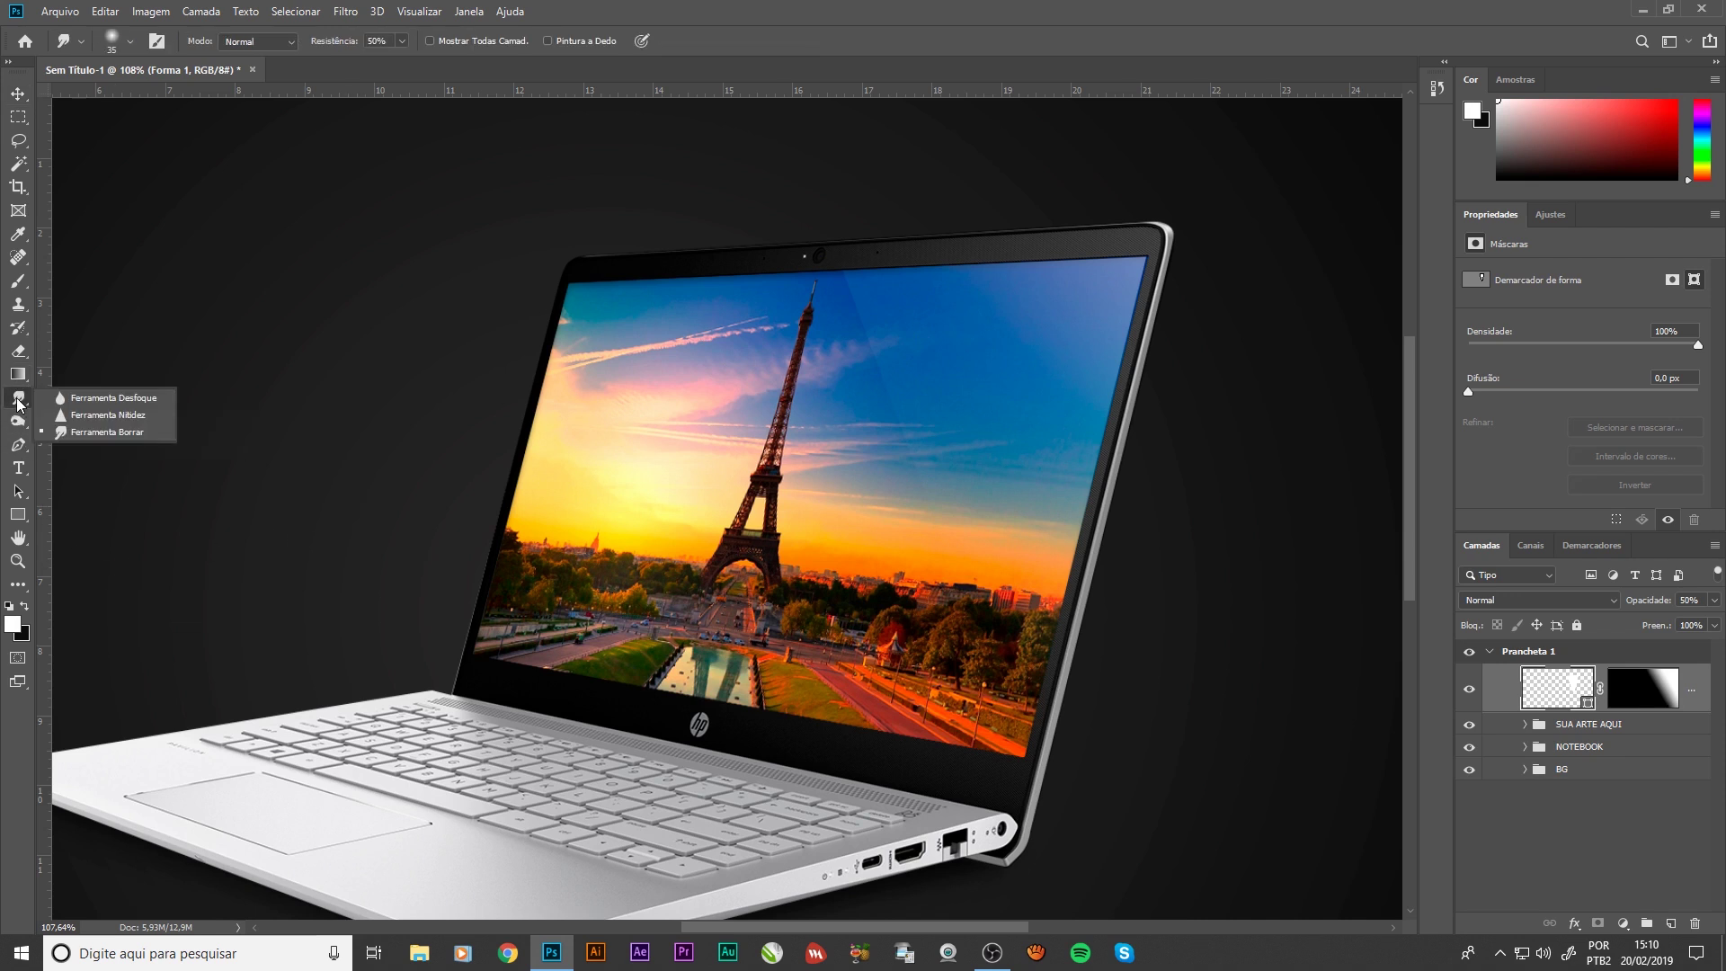
{"action": "left_click", "coordinate": [77, 400]}
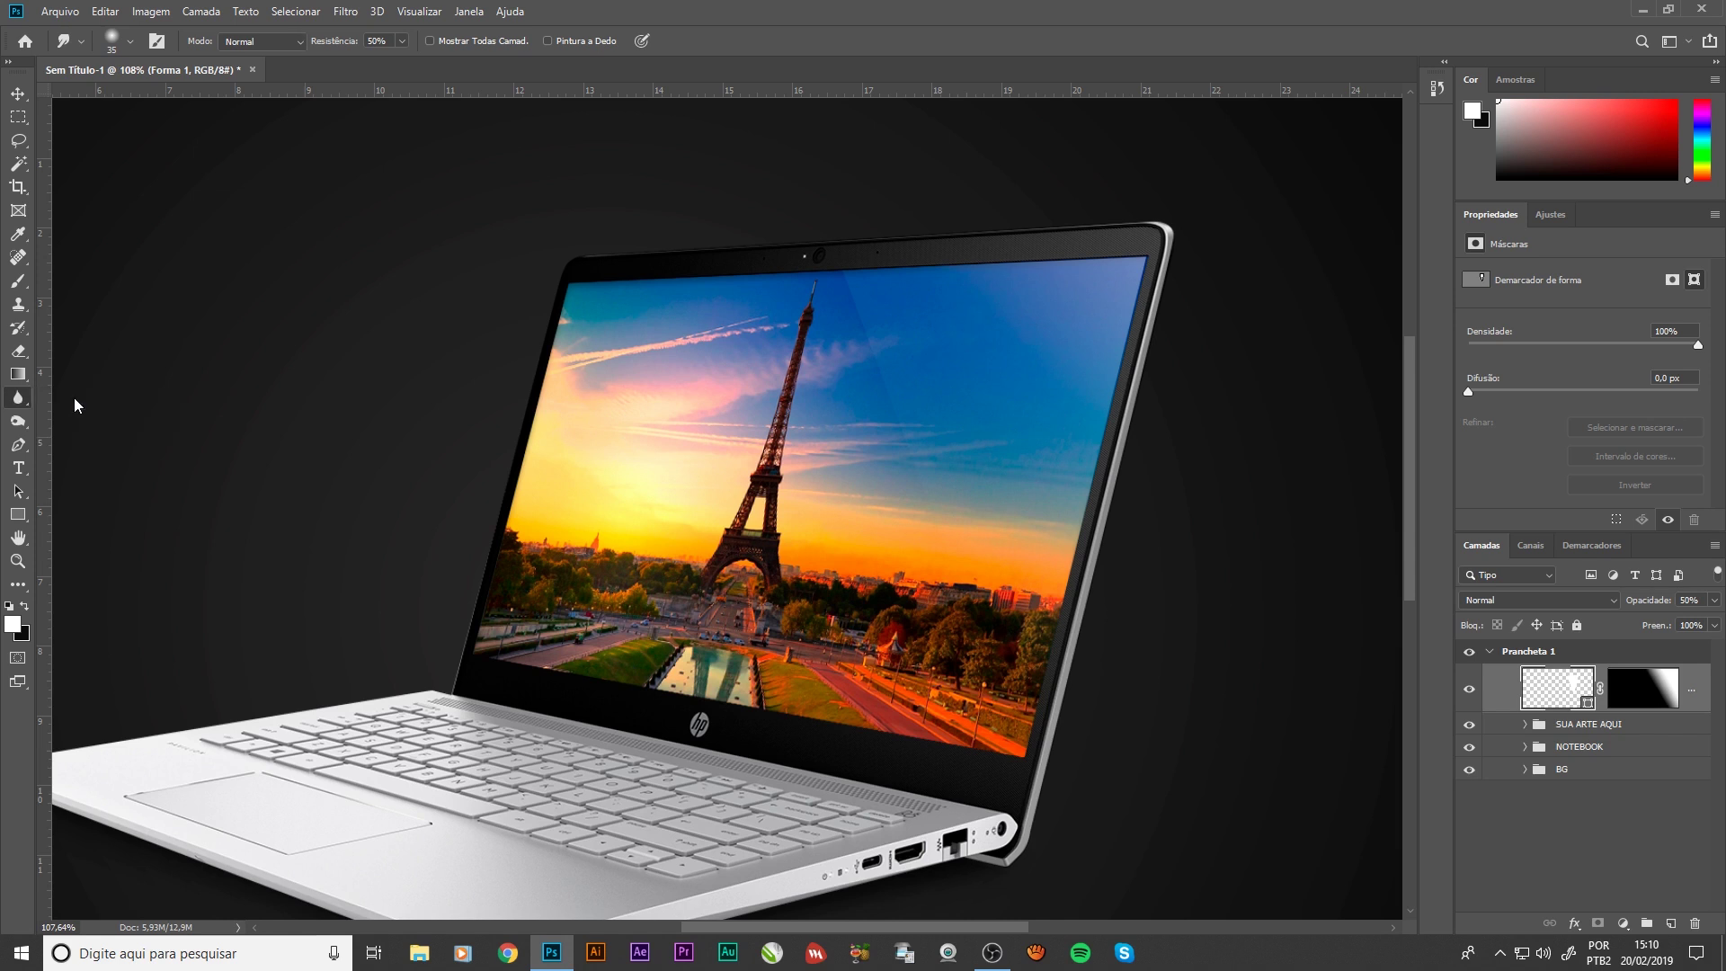
{"action": "right_click", "coordinate": [1696, 698]}
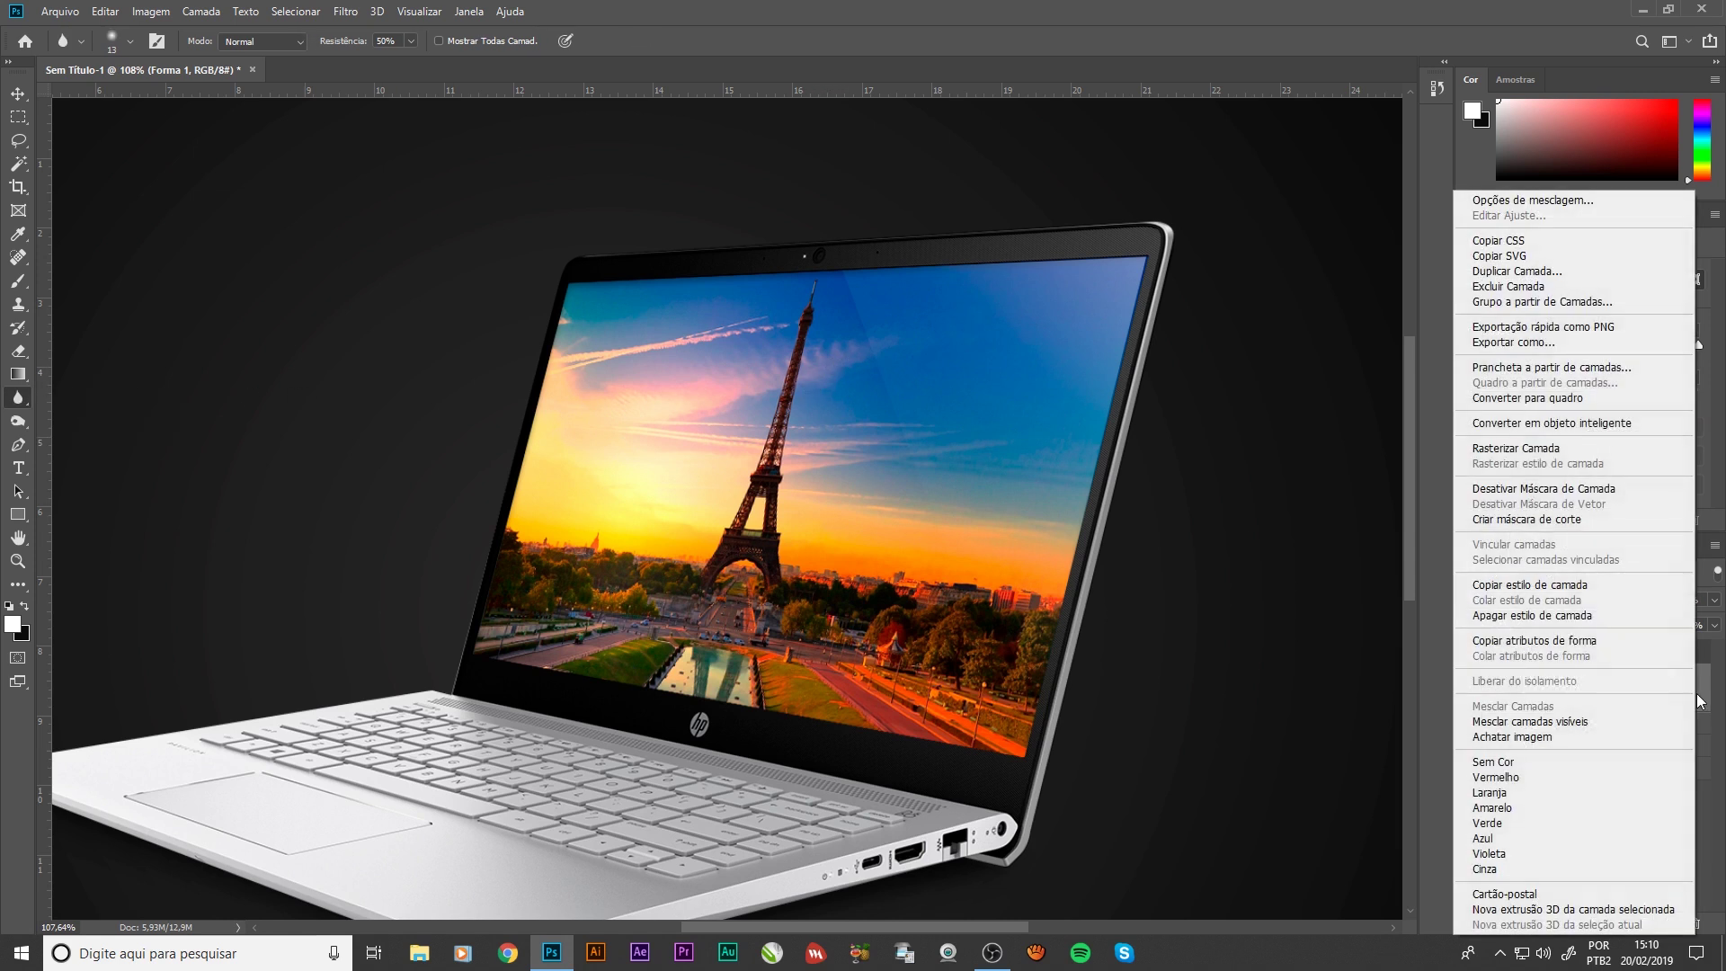
Convert Forma 1 to a smart object and open its contents, dismissing the profile warning
{"action": "left_click", "coordinate": [1556, 426]}
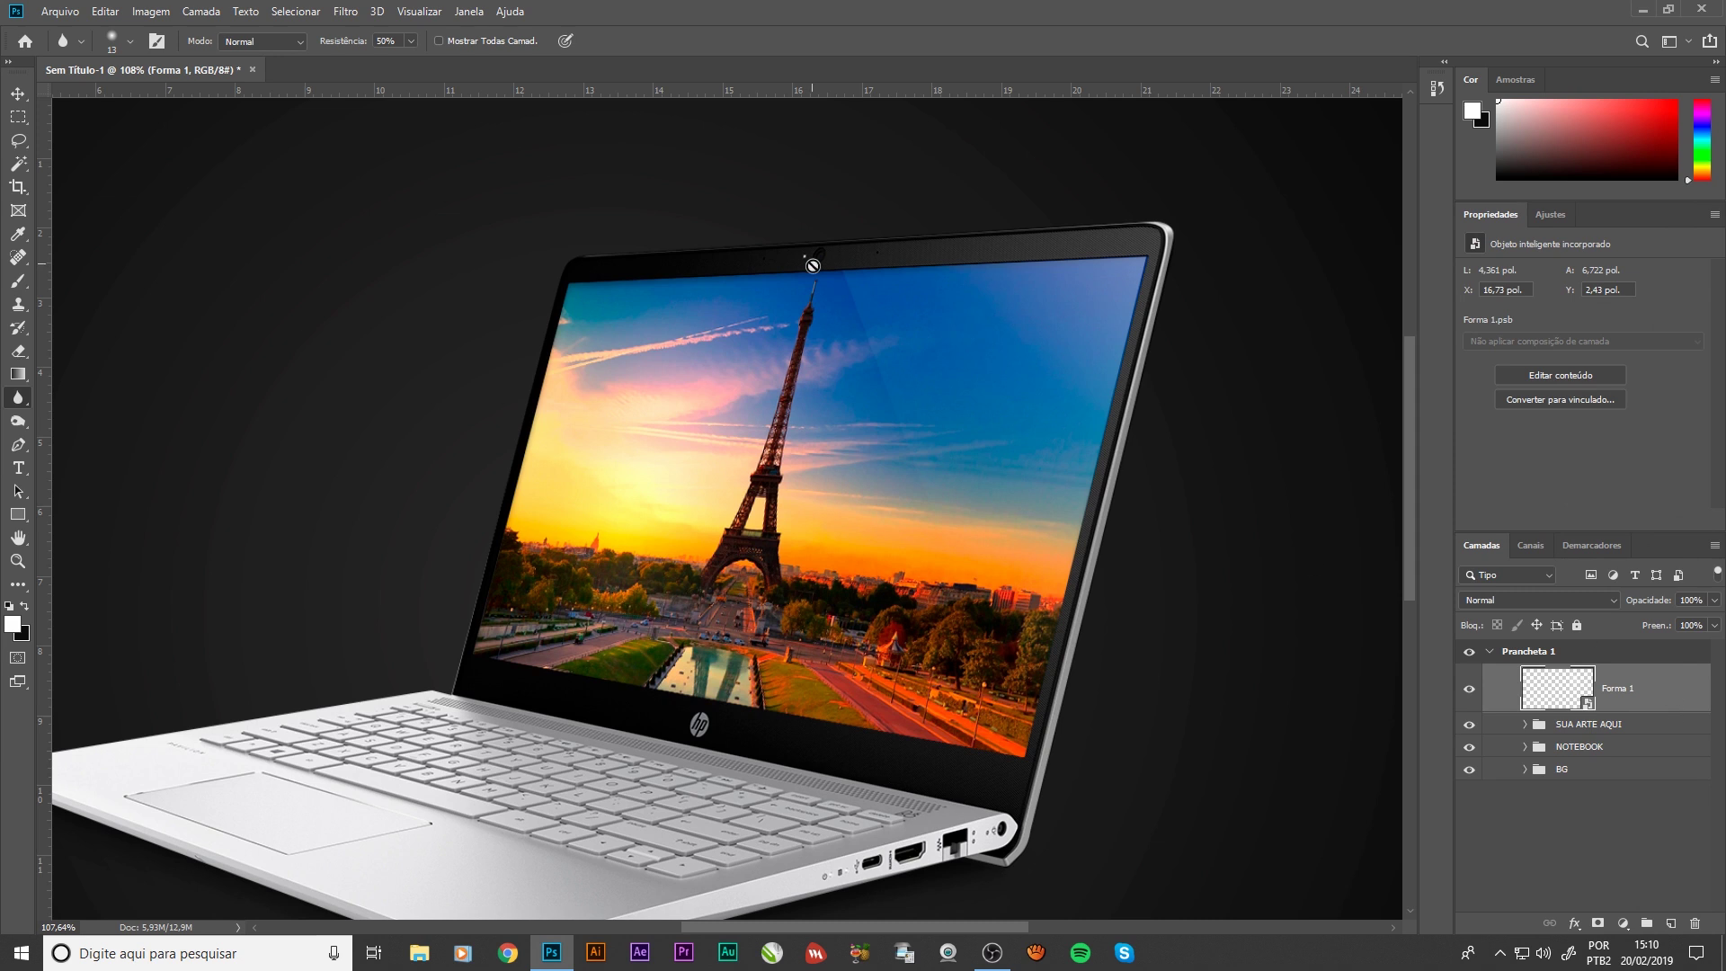
{"action": "double_click", "coordinate": [1587, 705]}
{"action": "left_click", "coordinate": [935, 412]}
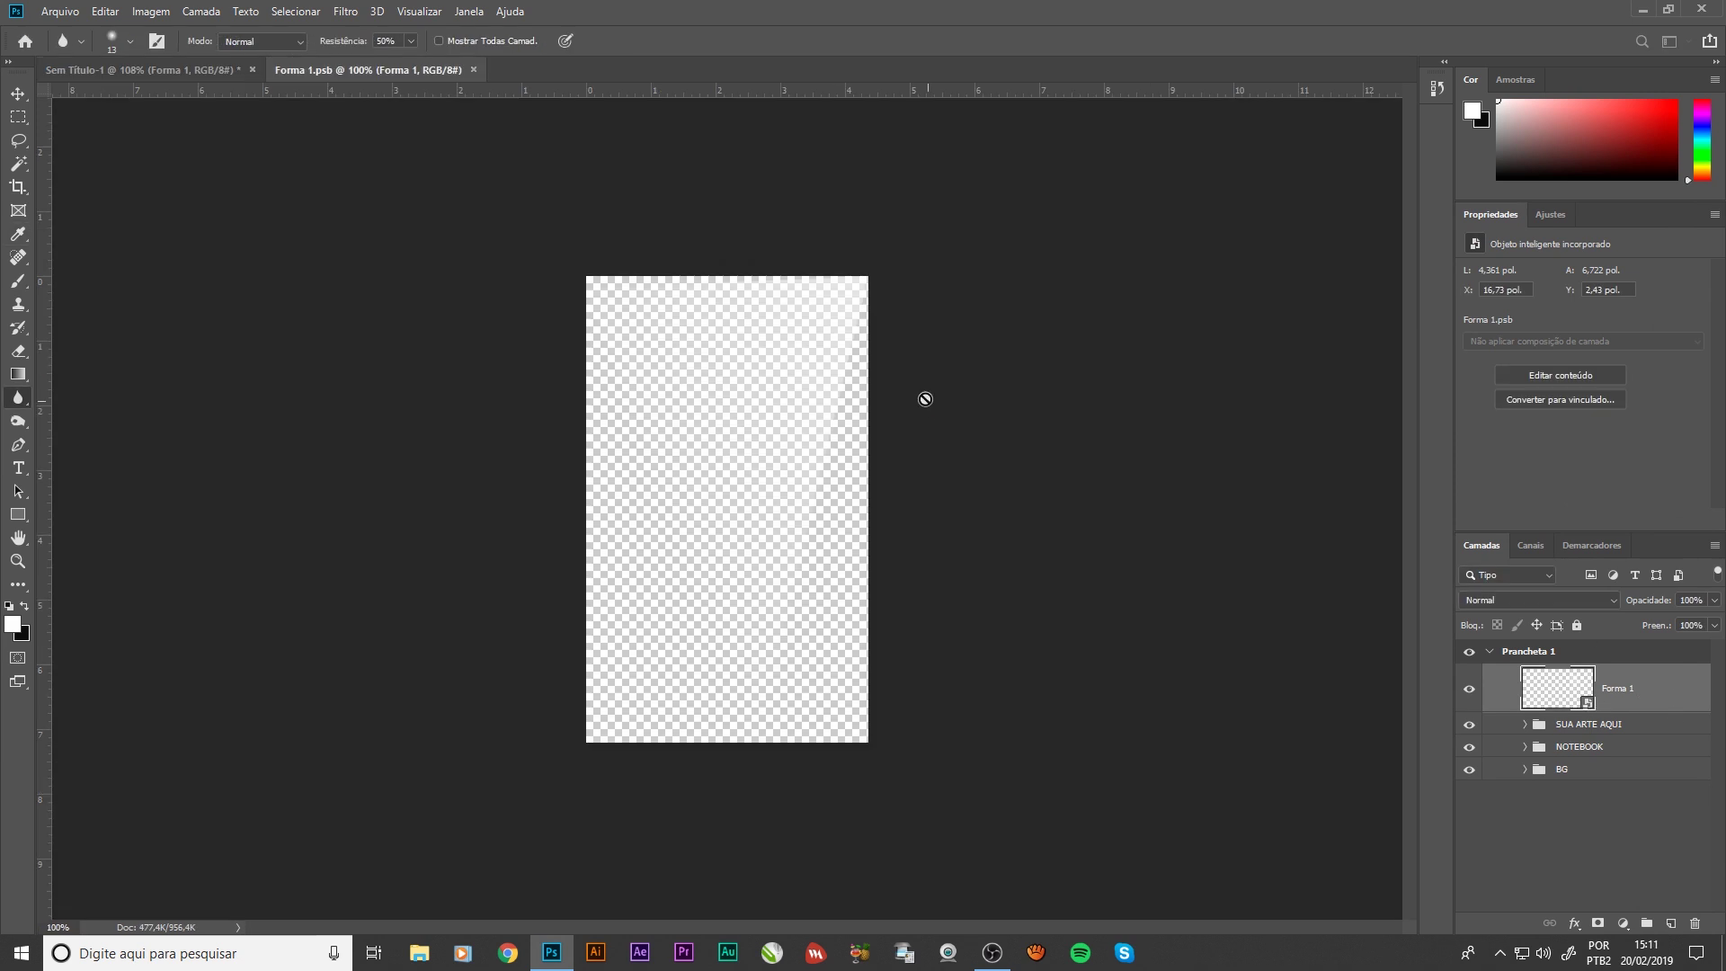
Close Forma 1.psb, return to the mockup, and open the Filtro menu for Desfoque
{"action": "left_click", "coordinate": [17, 94]}
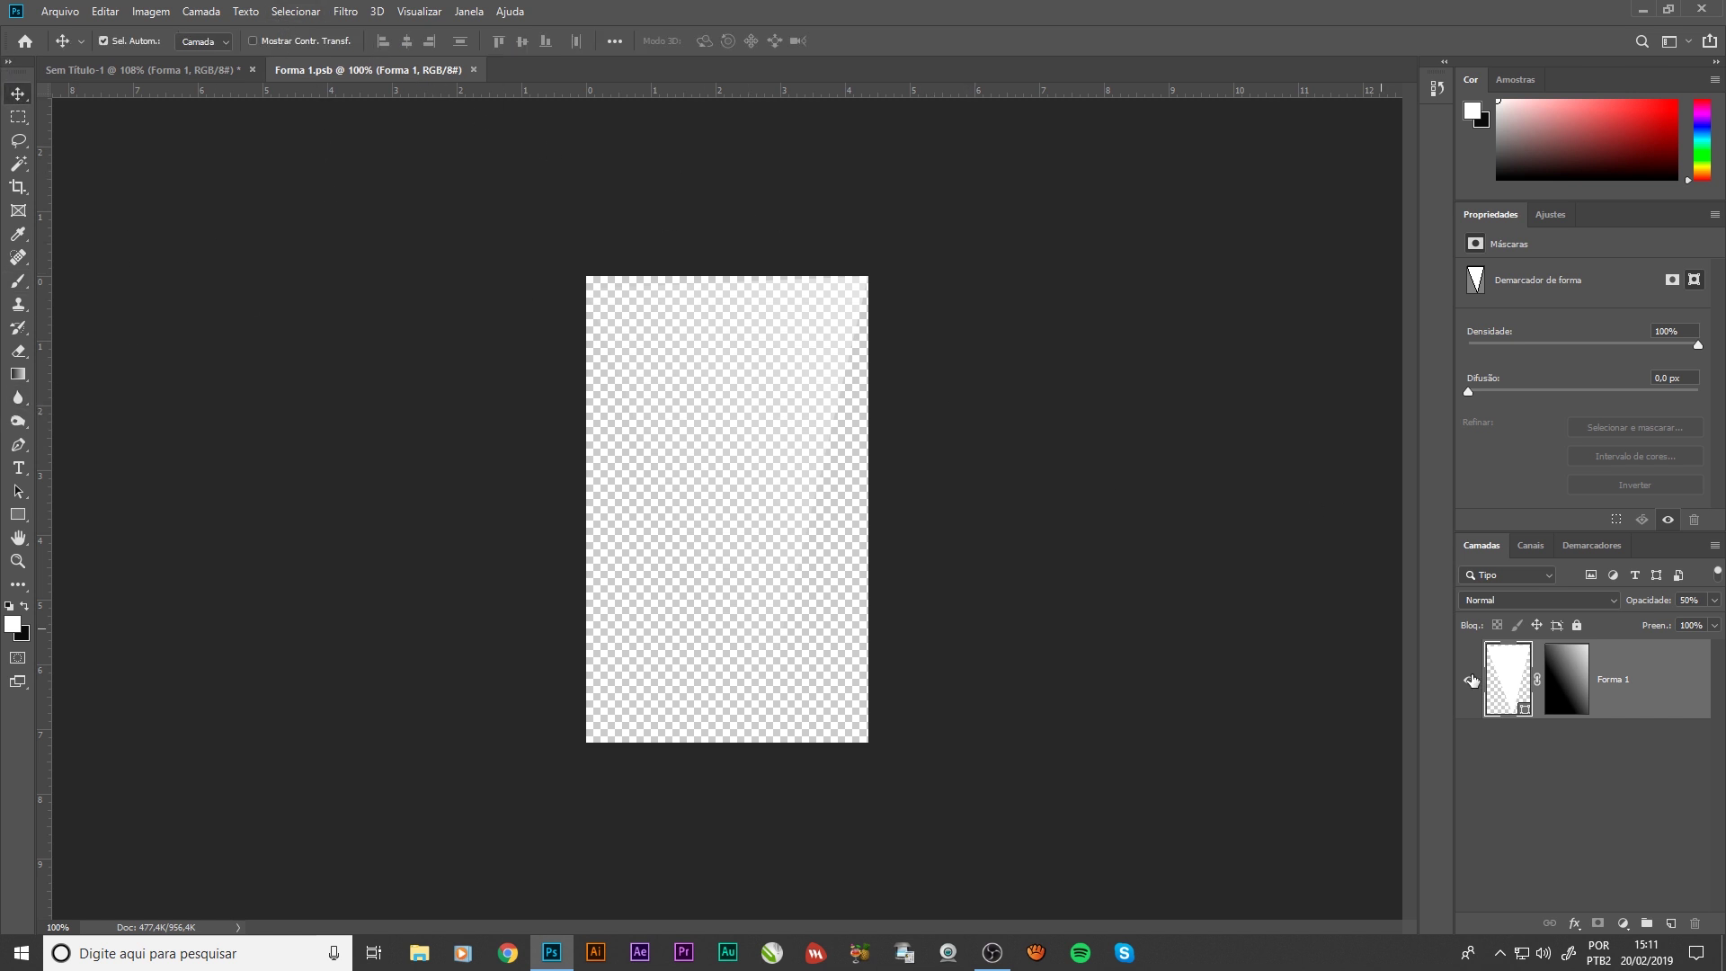
{"action": "left_click", "coordinate": [209, 69]}
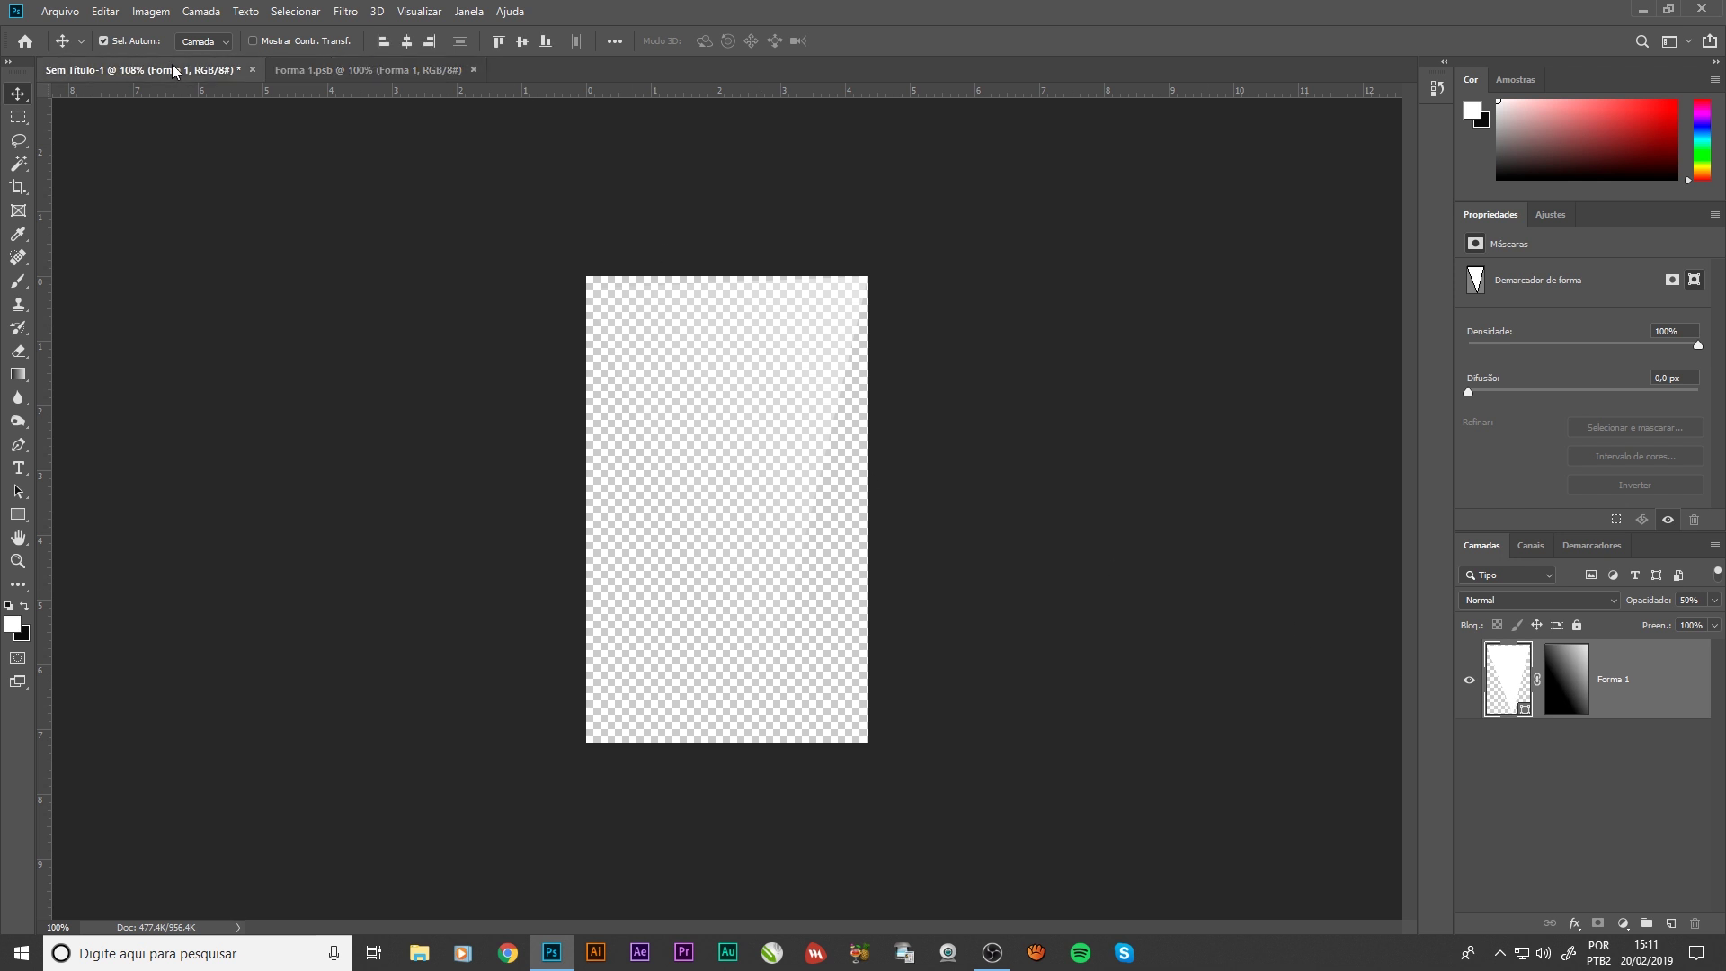
{"action": "left_click", "coordinate": [471, 70]}
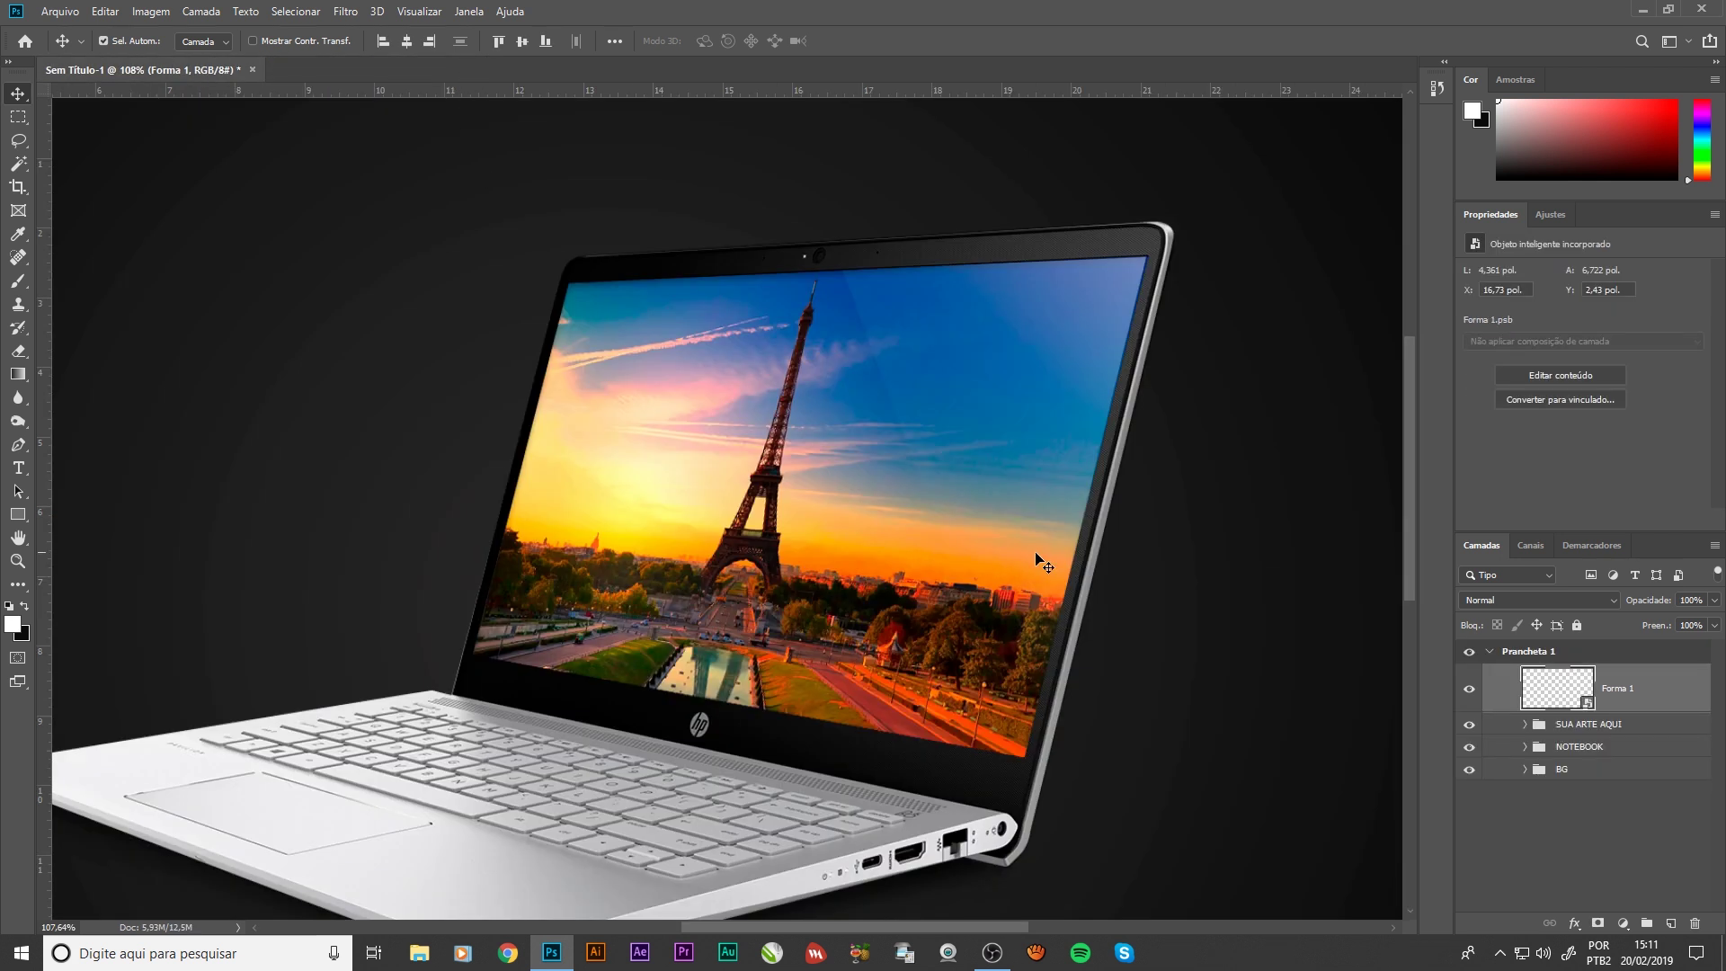
{"action": "left_click", "coordinate": [345, 11]}
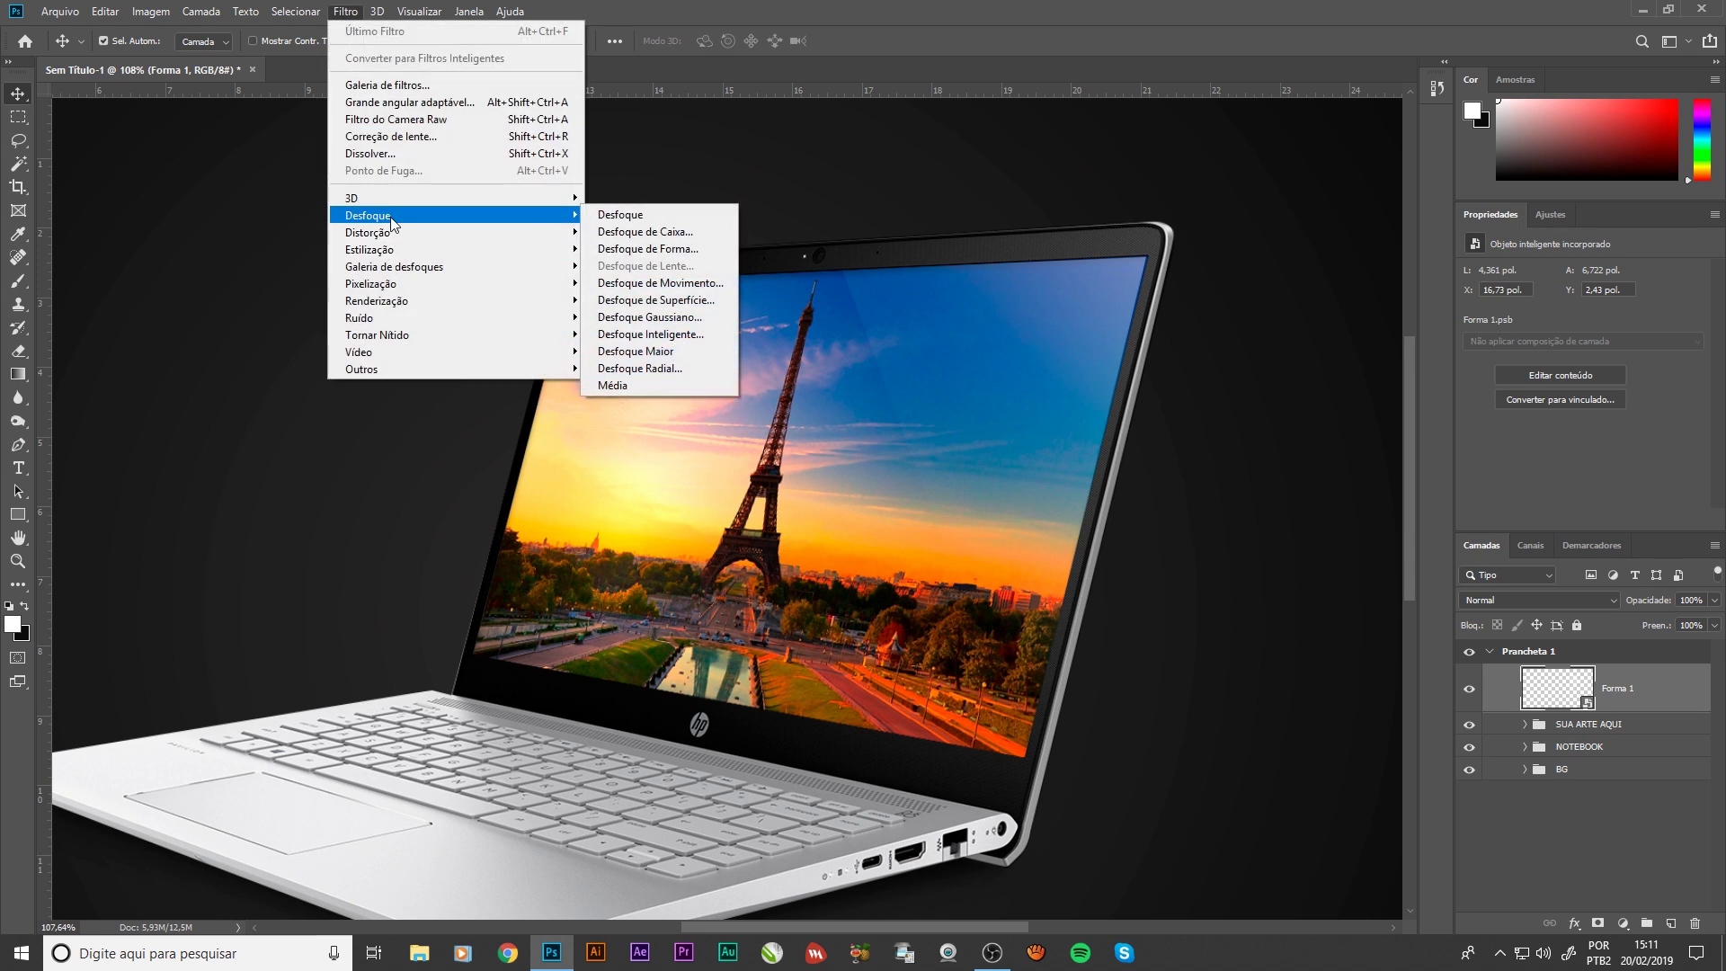
{"action": "mouse_move", "coordinate": [391, 214]}
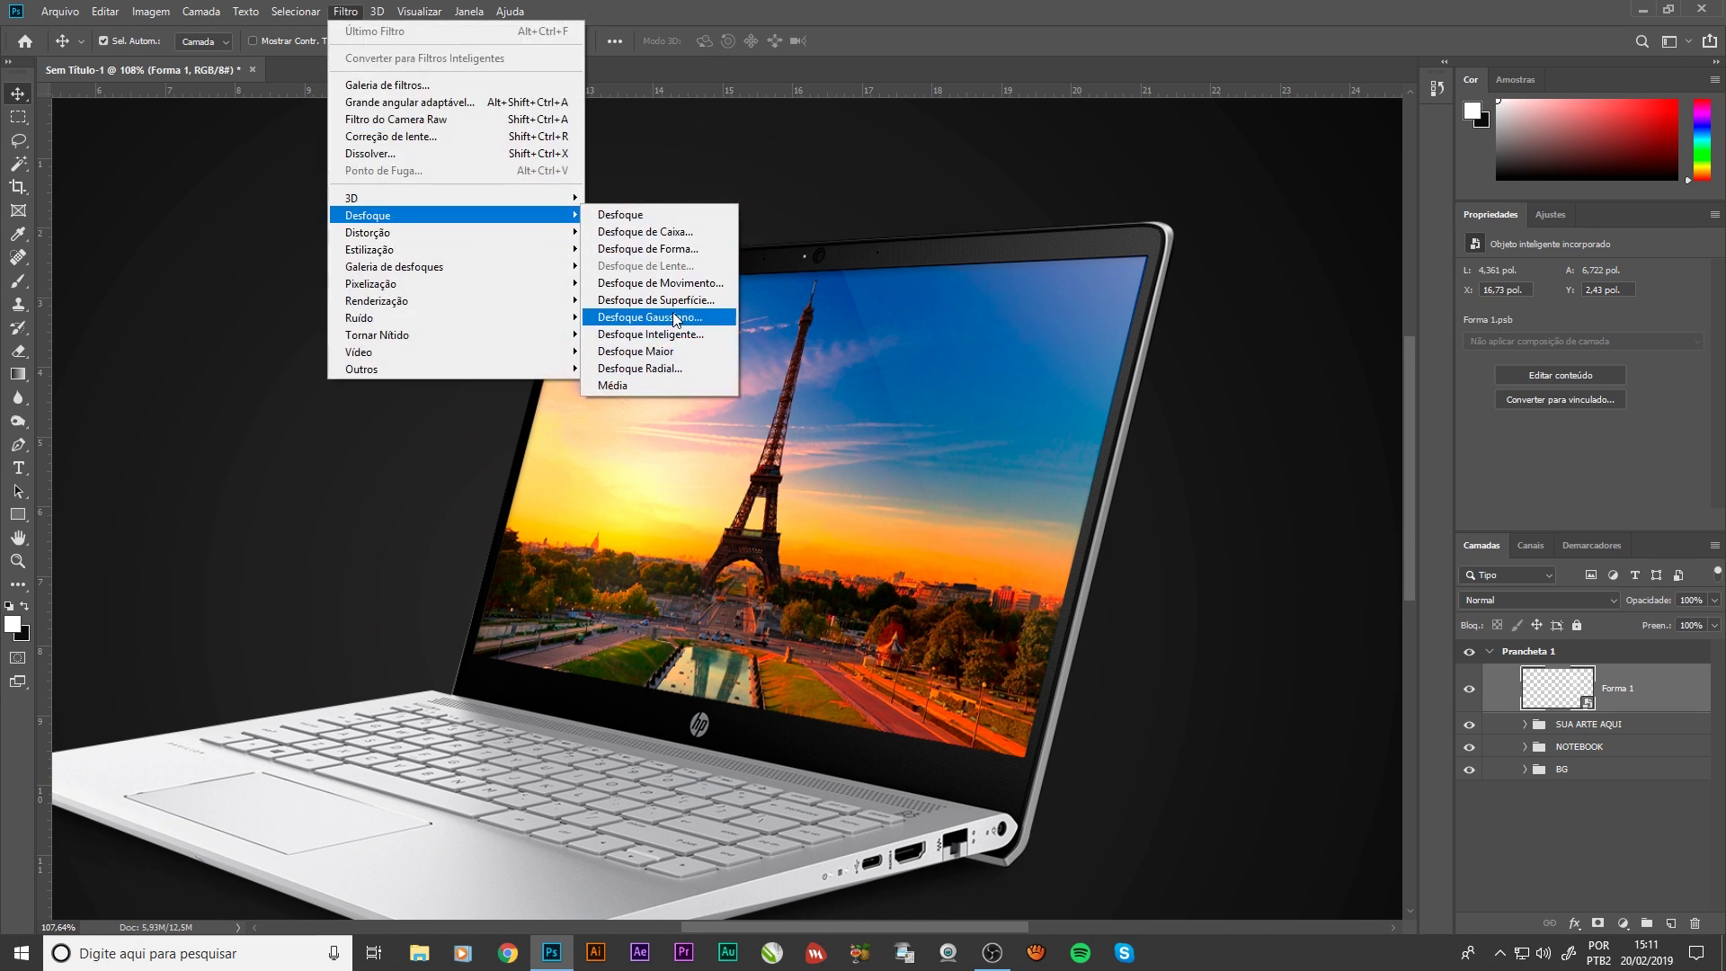
Apply a Gaussian Blur (Desfoque Gaussiano) smart filter of about 2.7 px radius to the Forma 1 glare
{"action": "left_click", "coordinate": [676, 317]}
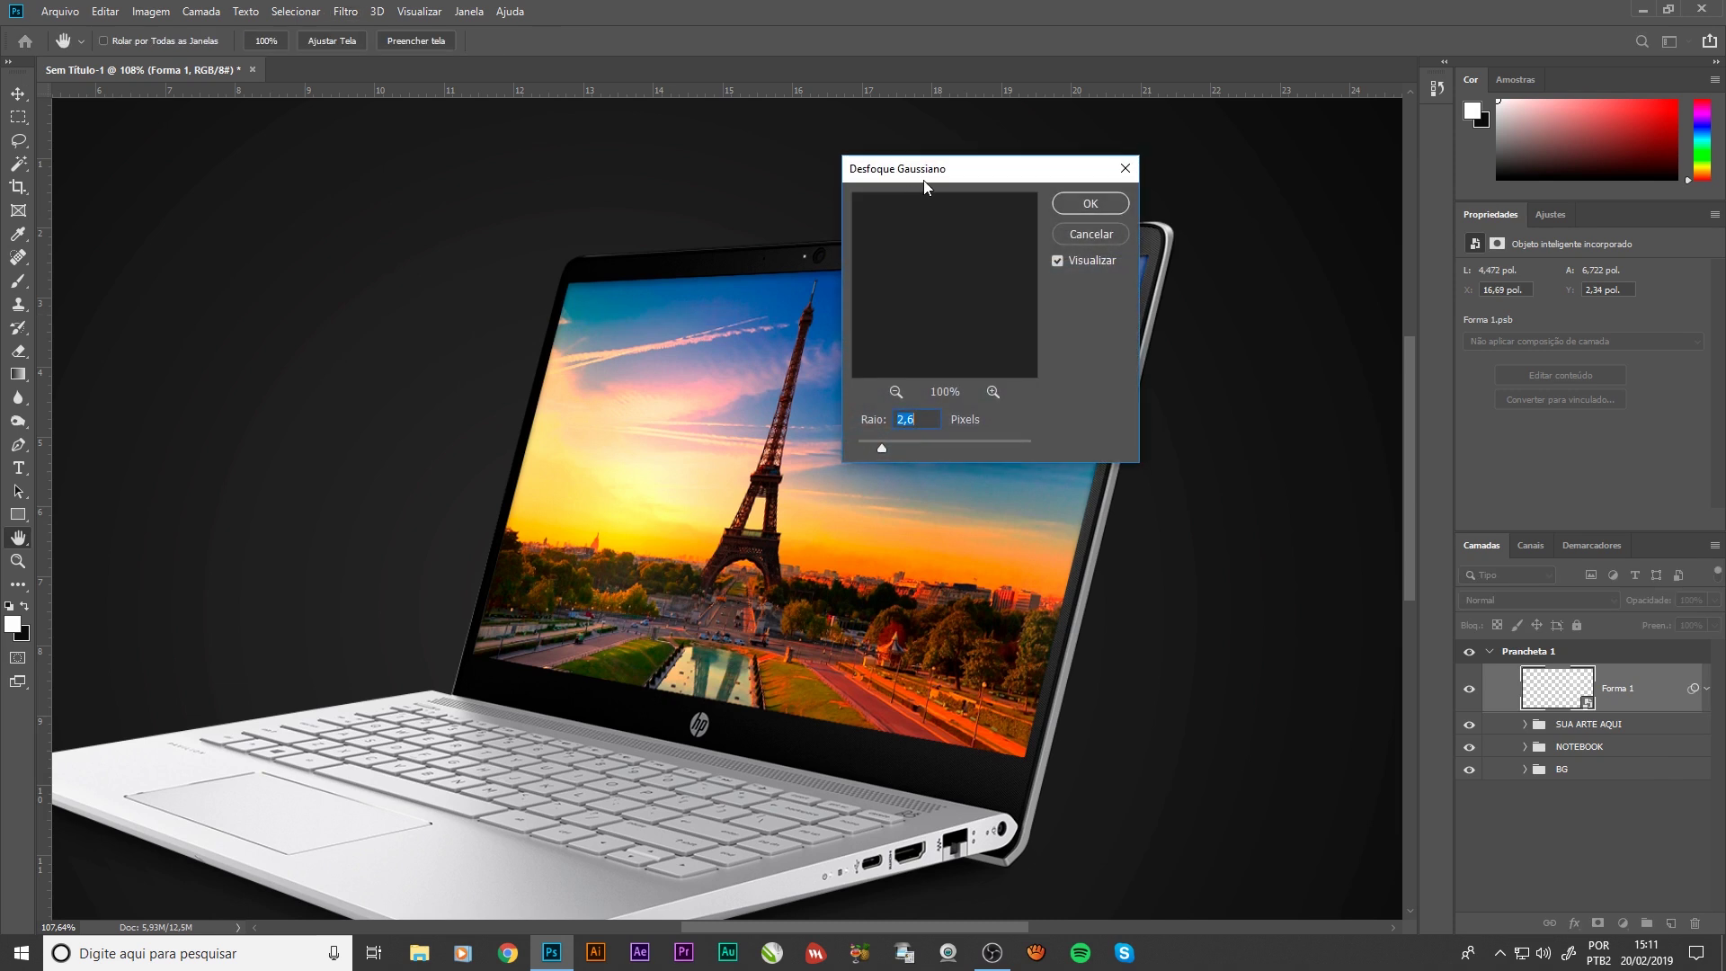
{"action": "left_click_drag", "start_coordinate": [924, 169], "coordinate": [1194, 169]}
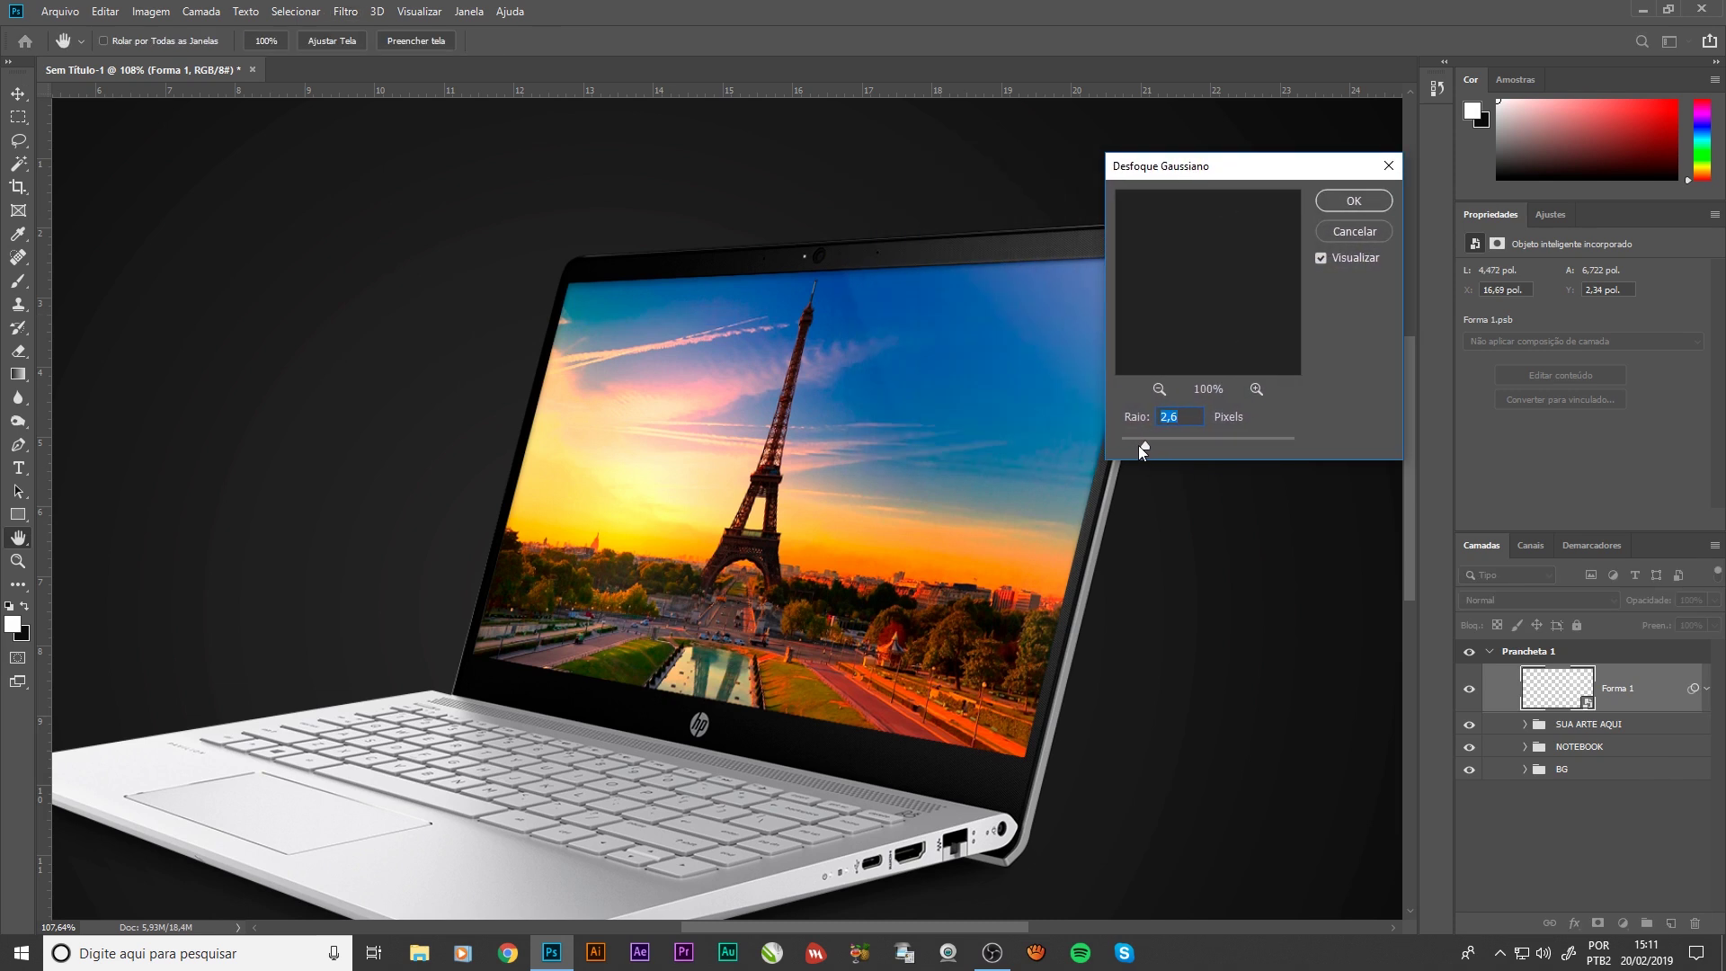
{"action": "left_click_drag", "start_coordinate": [1138, 447], "coordinate": [1096, 460]}
{"action": "left_click_drag", "start_coordinate": [1135, 450], "coordinate": [1133, 448]}
{"action": "left_click_drag", "start_coordinate": [1142, 446], "coordinate": [1226, 445]}
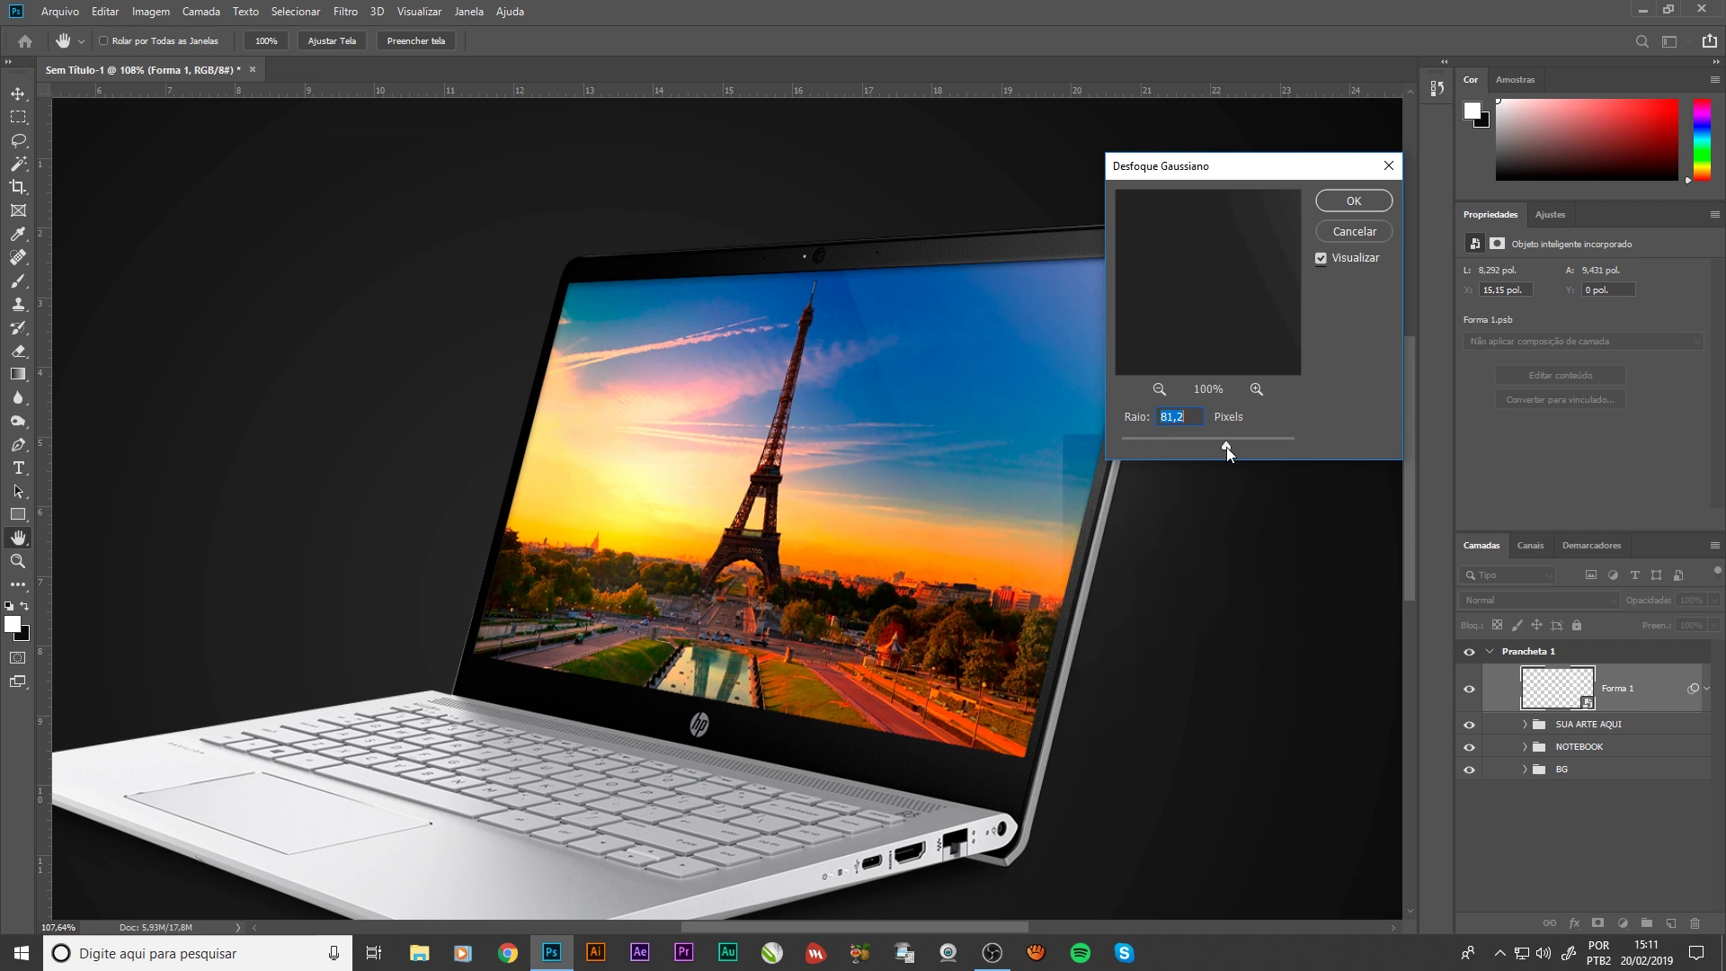
{"action": "left_click_drag", "start_coordinate": [1145, 445], "coordinate": [1145, 448]}
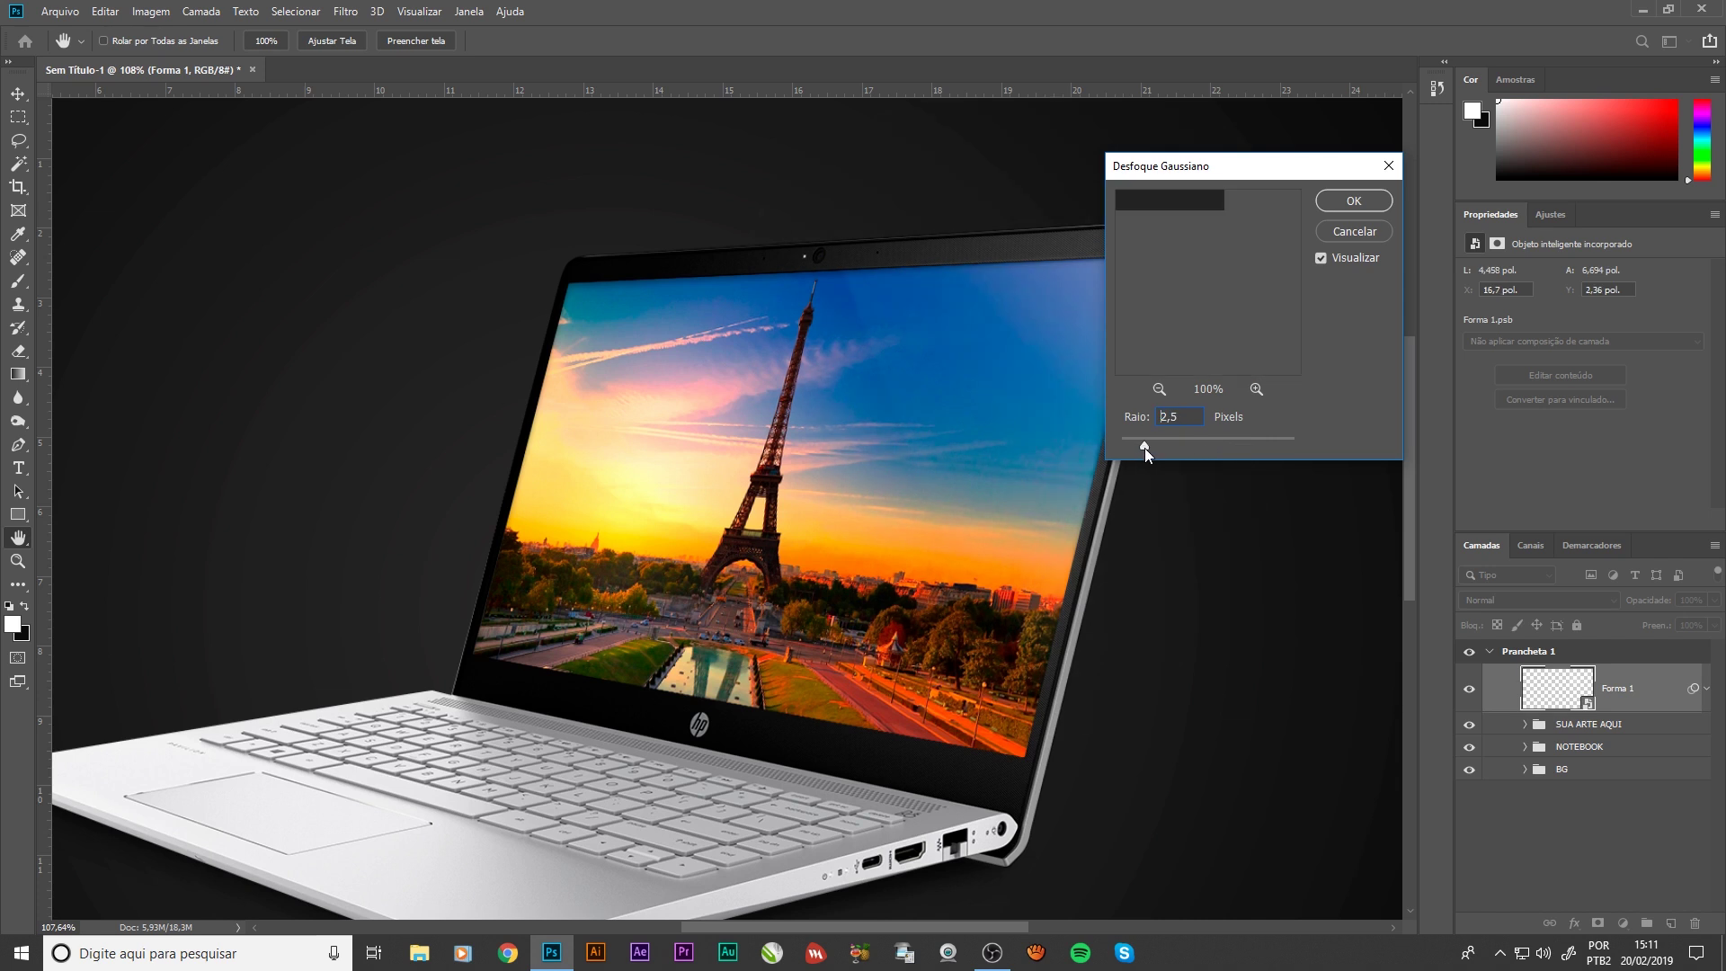
{"action": "left_click", "coordinate": [1356, 201]}
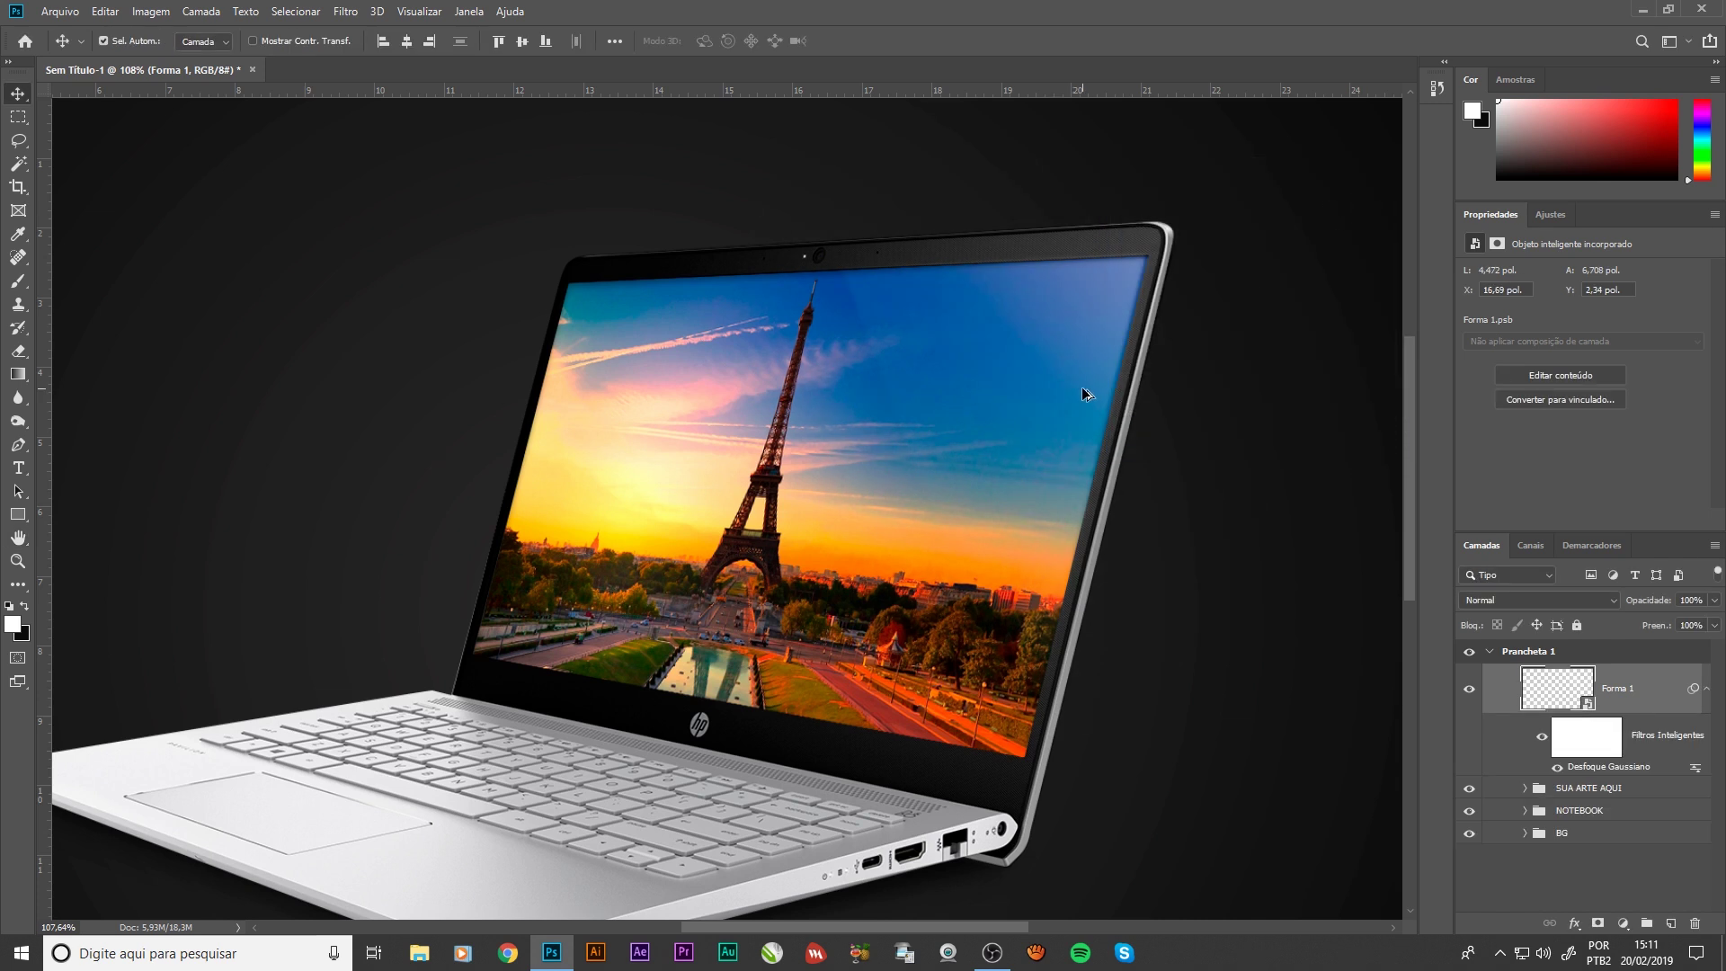
Group the Forma 1 glare layer, name the group 'EFEITO ILUMINAÇÃO' and collapse it
{"action": "scroll", "coordinate": [1082, 386], "scroll_direction": "down", "scroll_amount": 2}
{"action": "scroll", "coordinate": [462, 261], "scroll_direction": "down", "scroll_amount": 1}
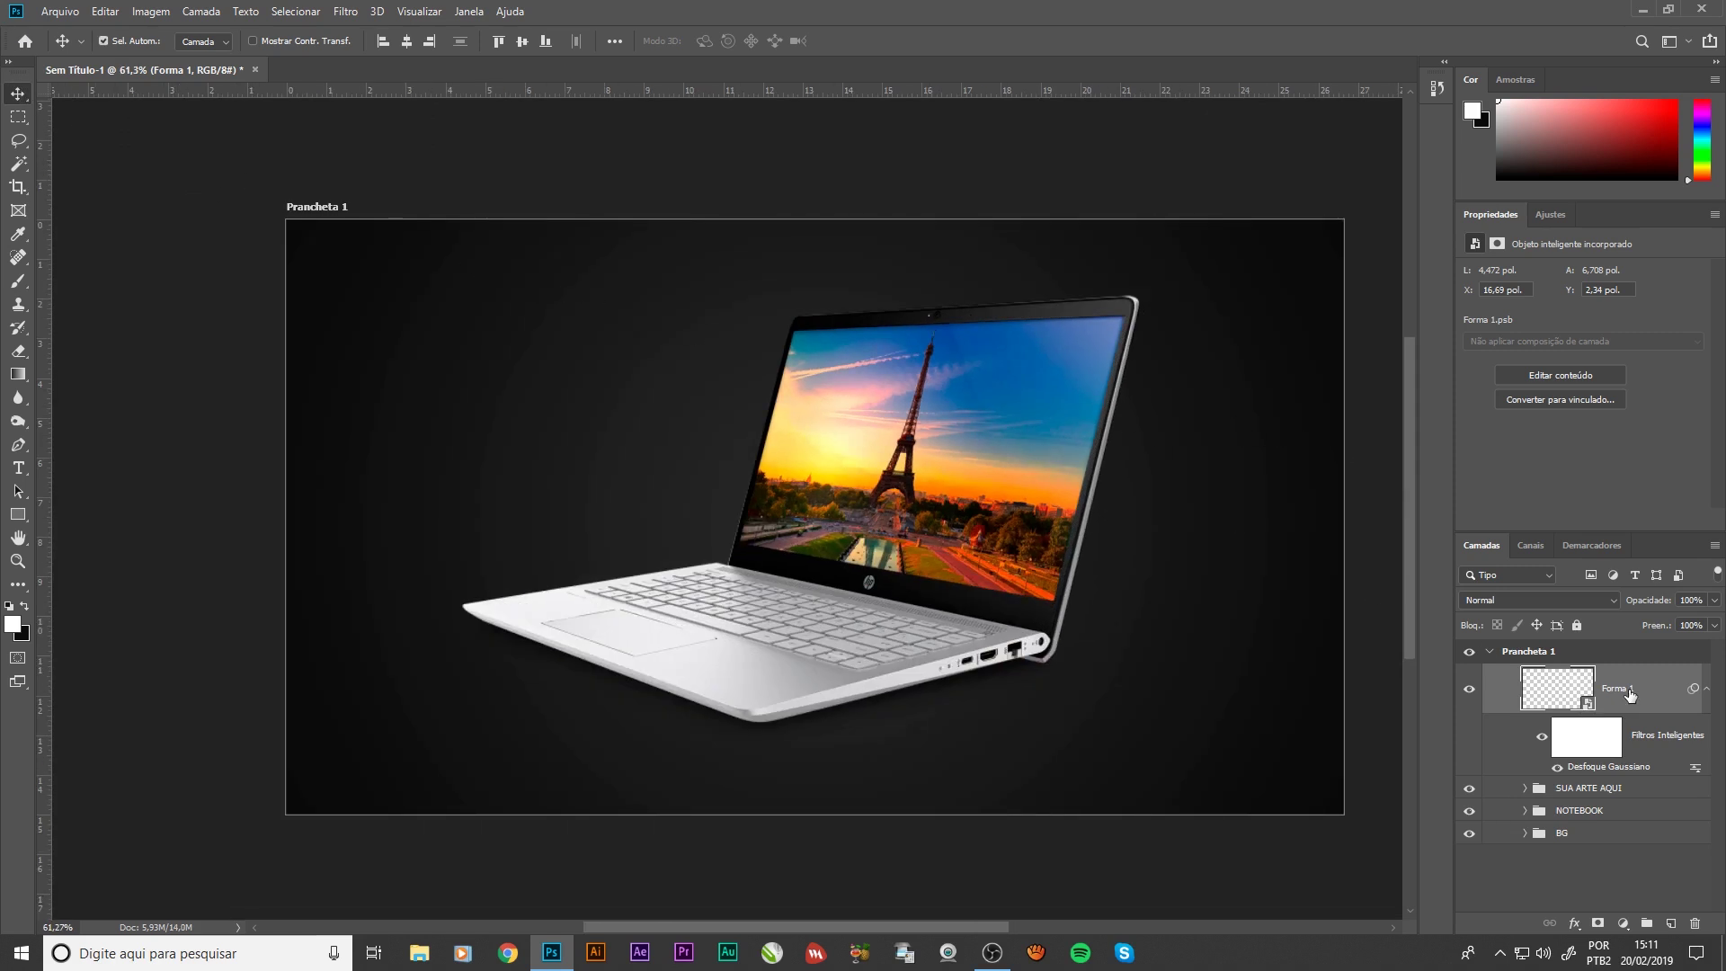
{"action": "key", "text": "ctrl"}
{"action": "key", "text": "ctrl+g"}
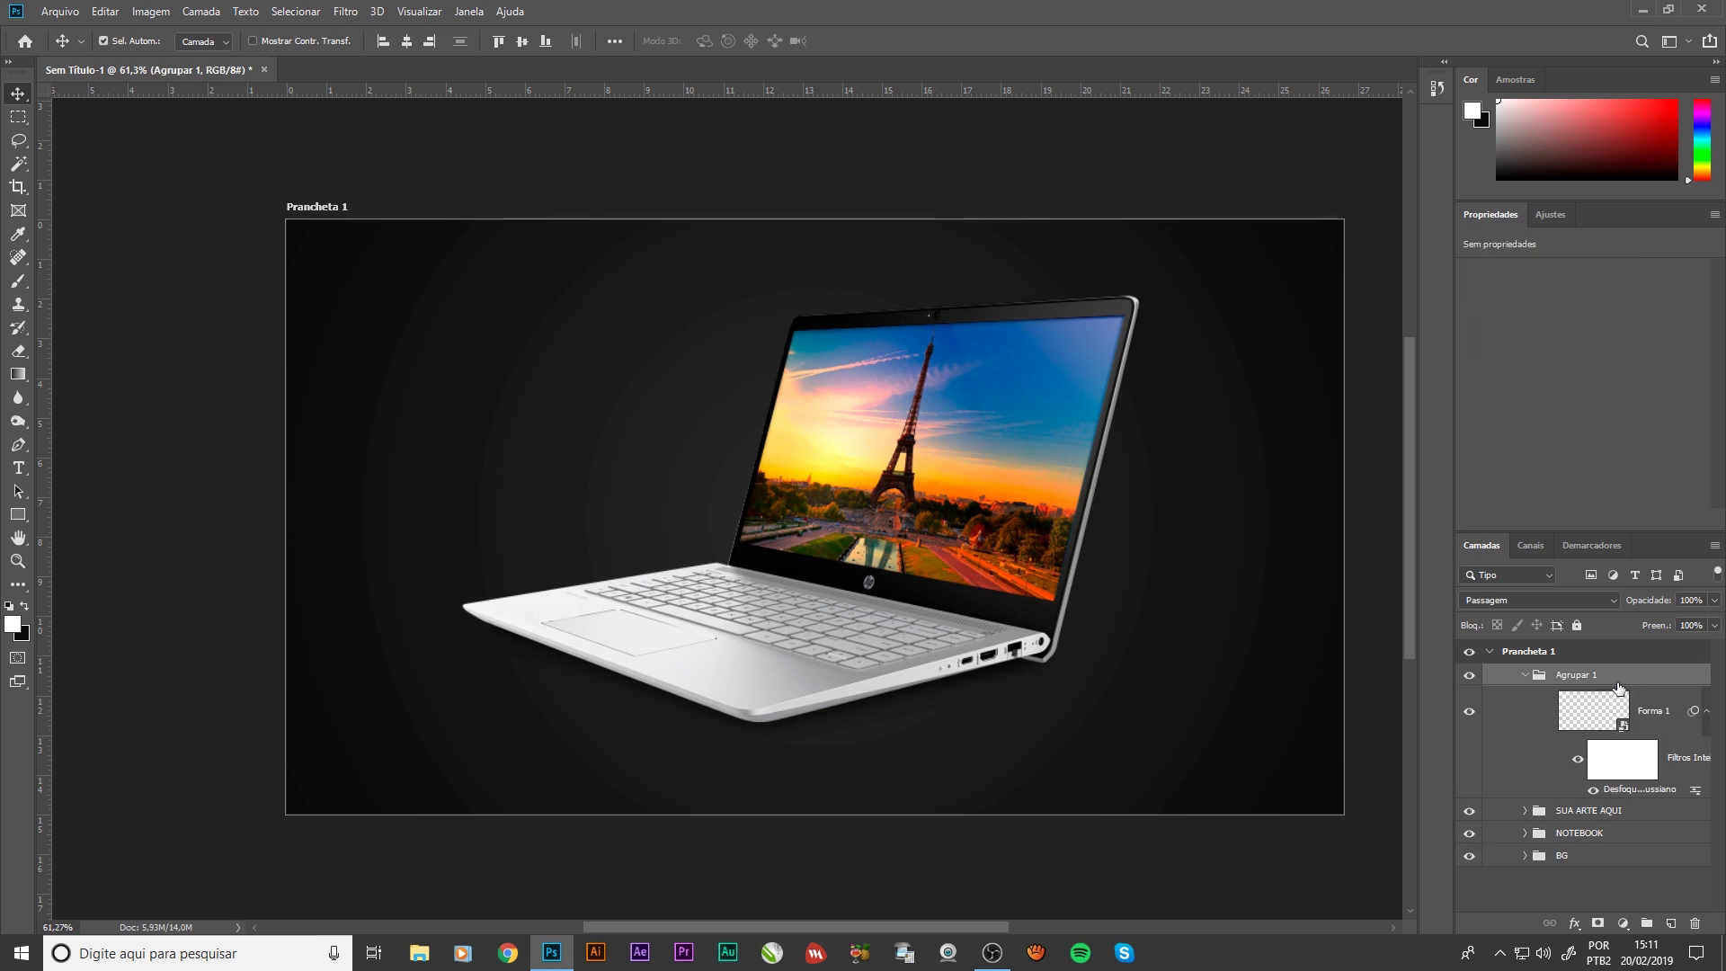
{"action": "double_click", "coordinate": [1575, 675]}
{"action": "type", "text": "EFEIT"}
{"action": "type", "text": "O ILU"}
{"action": "type", "text": "MINAÇÃO"}
{"action": "key", "text": "Return"}
{"action": "left_click", "coordinate": [1526, 675]}
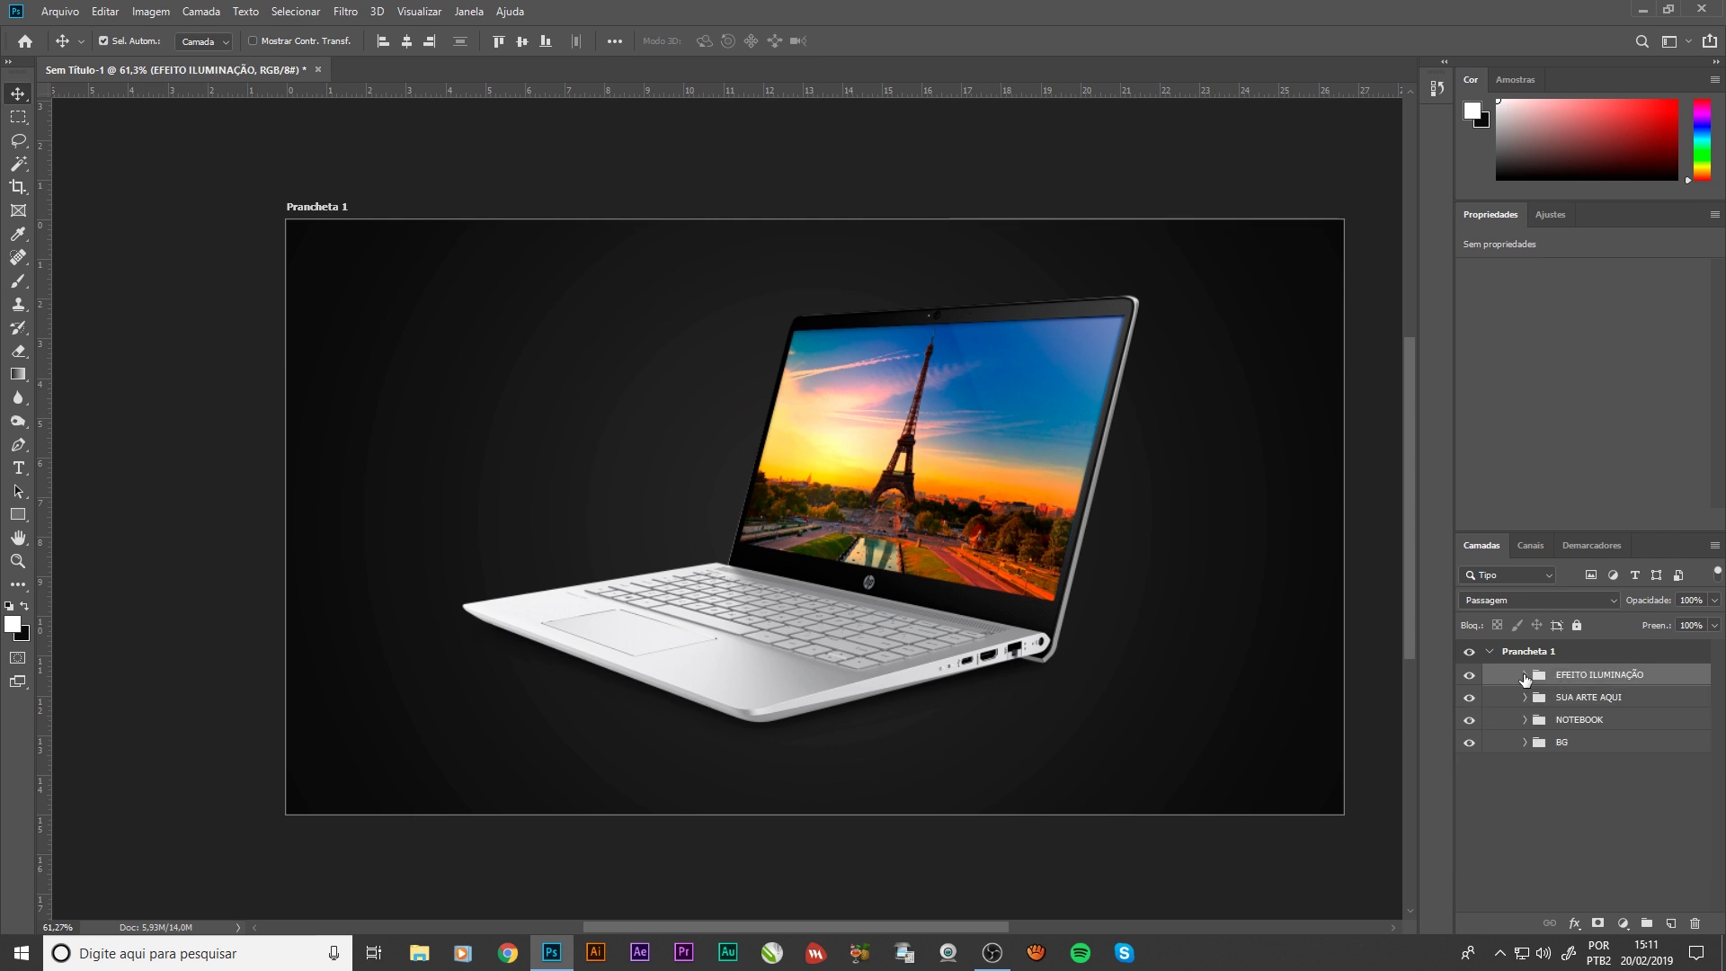
{"action": "left_click", "coordinate": [157, 471]}
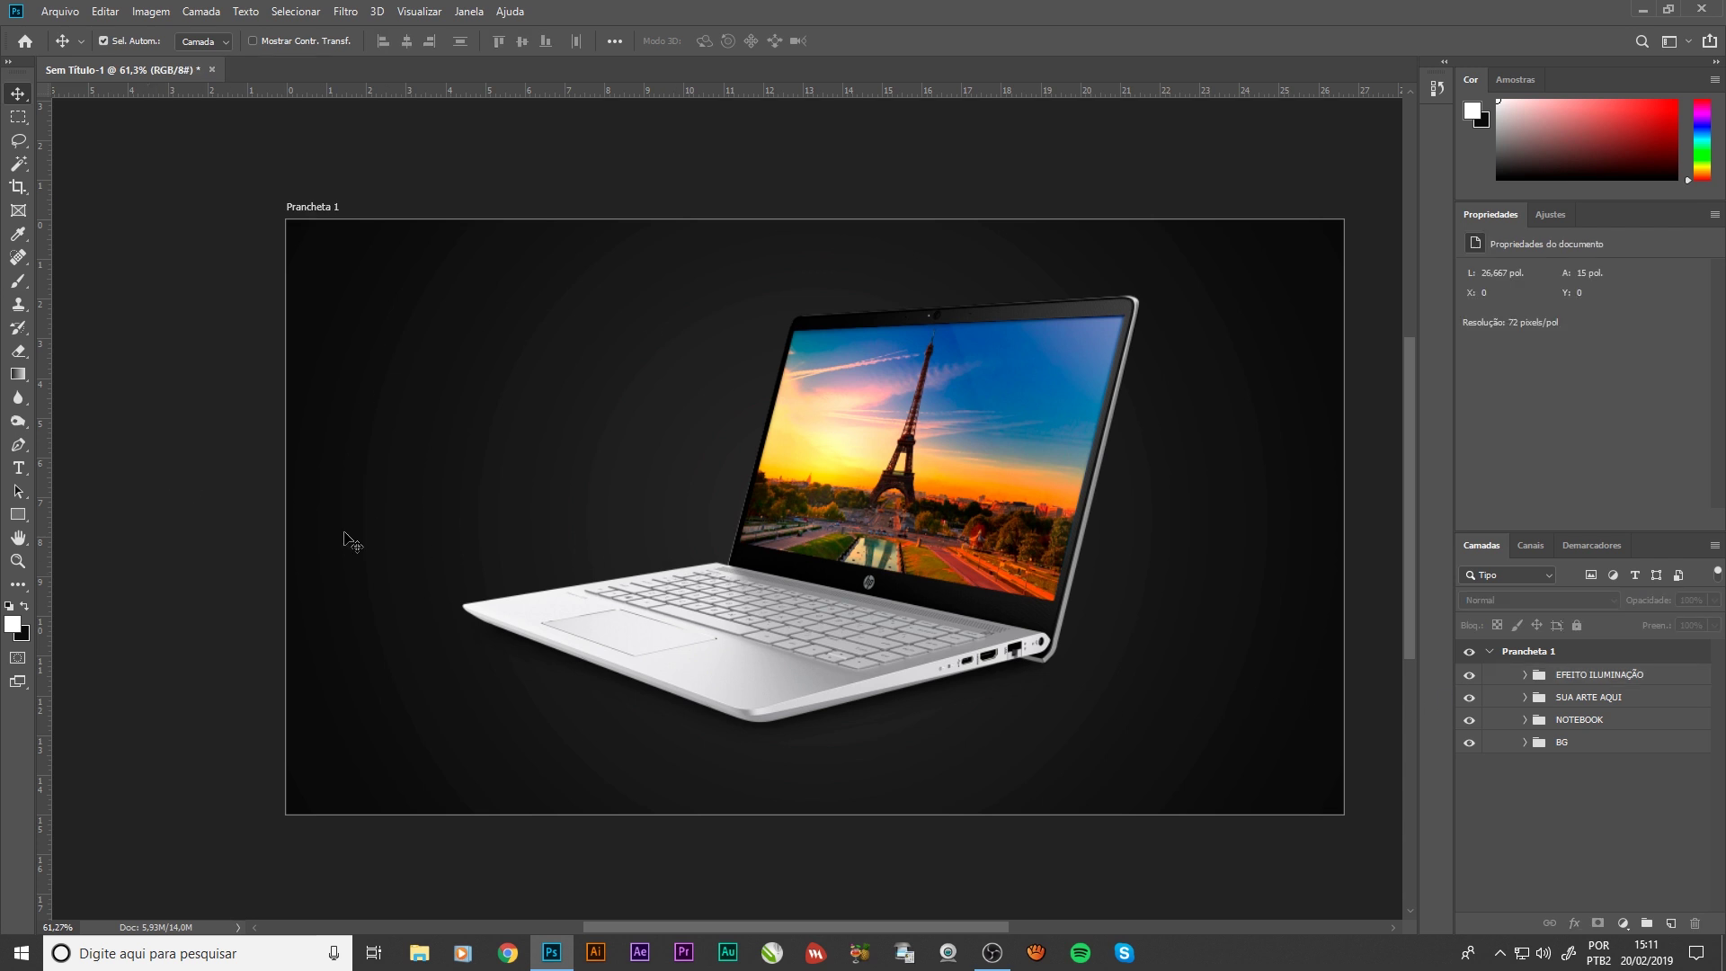
{"action": "left_click", "coordinate": [1483, 676]}
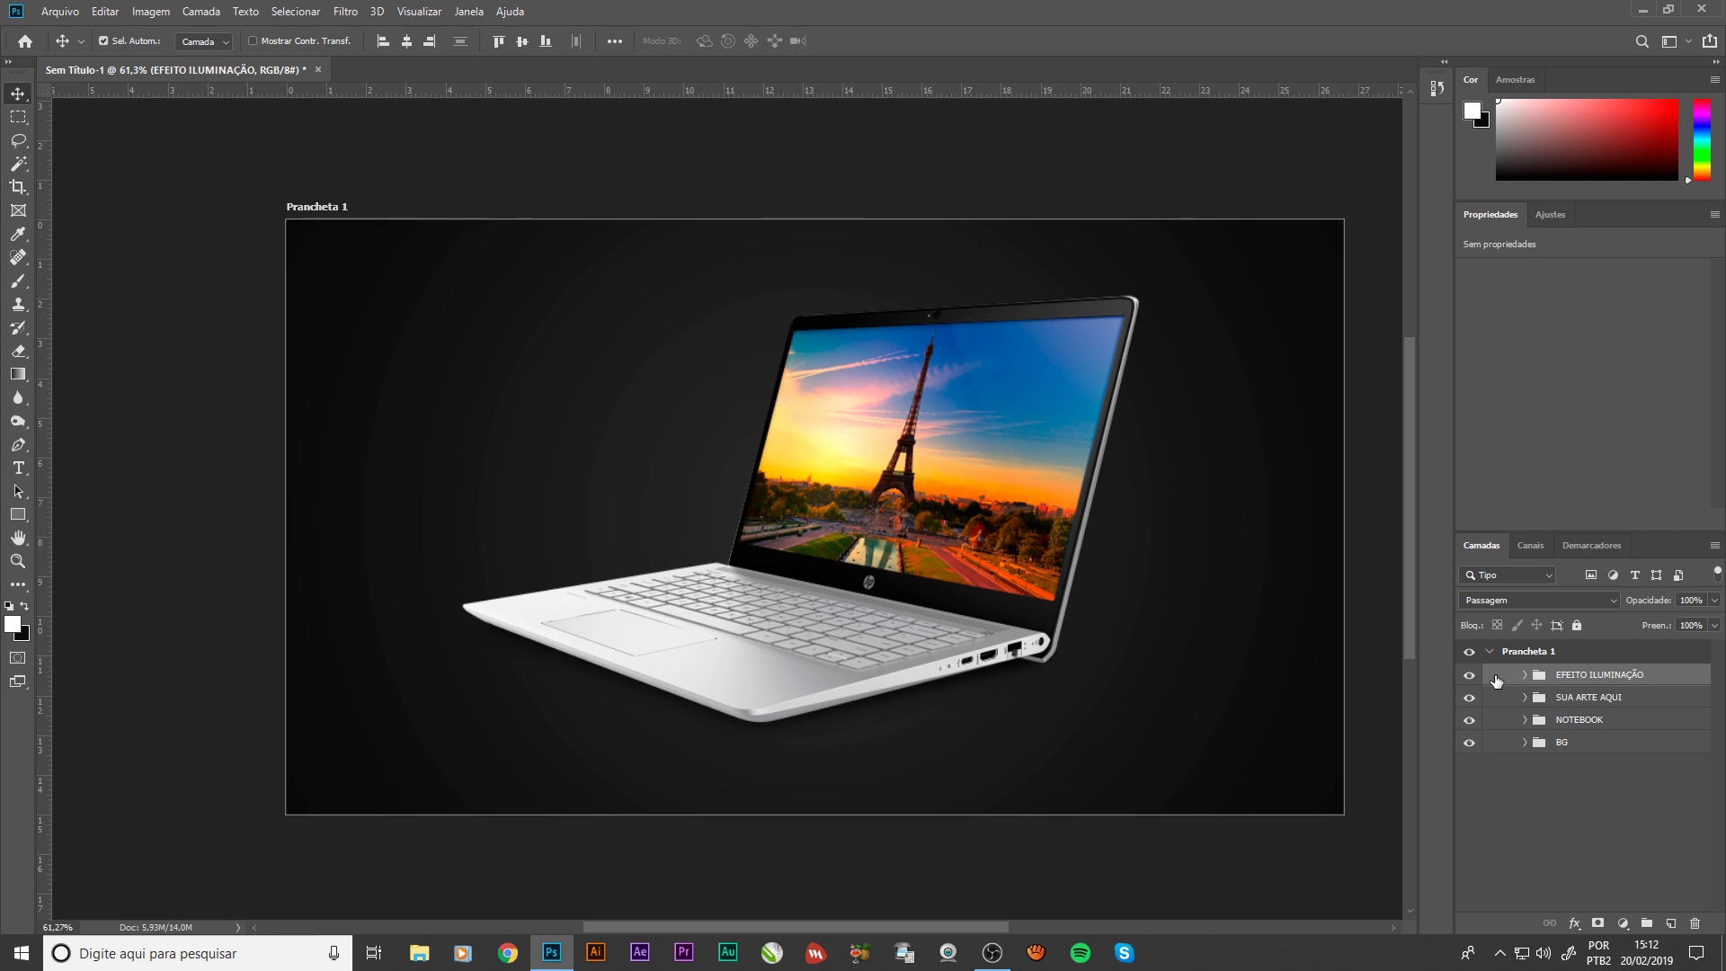
Label groups EFEITO ILUMINAÇÃO red, SUA ARTE AQUI yellow, NOTEBOOK blue and BG green
{"action": "right_click", "coordinate": [1496, 676]}
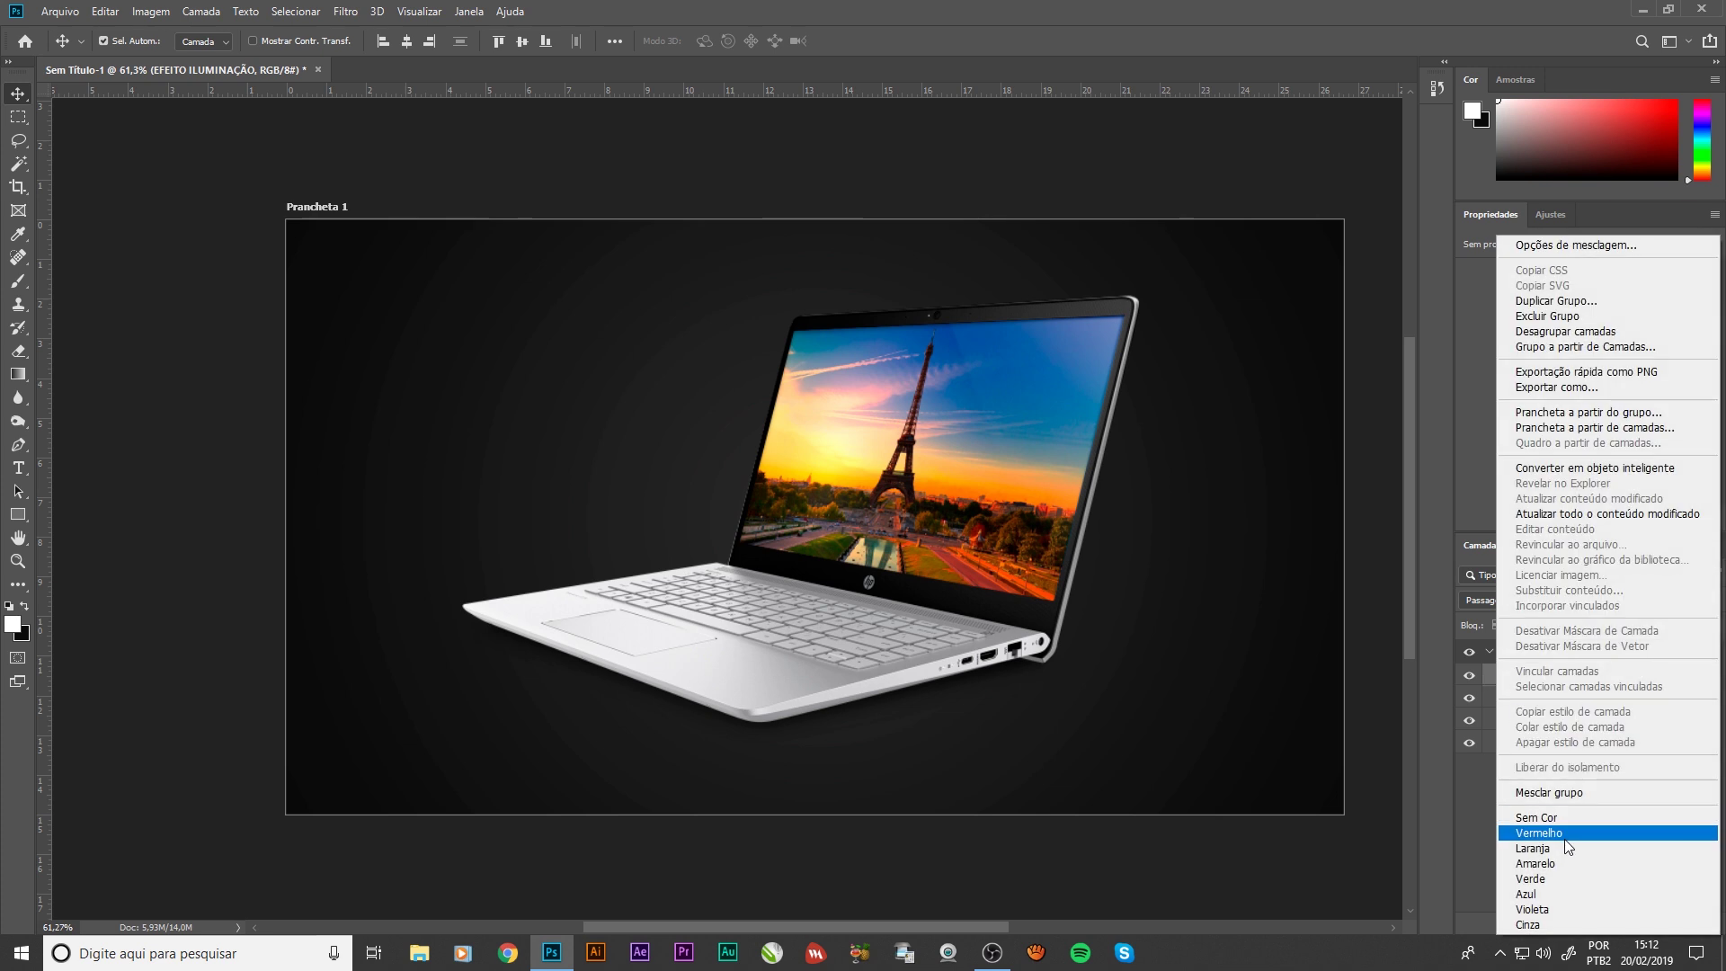
{"action": "left_click", "coordinate": [1568, 845]}
{"action": "left_click", "coordinate": [1498, 699]}
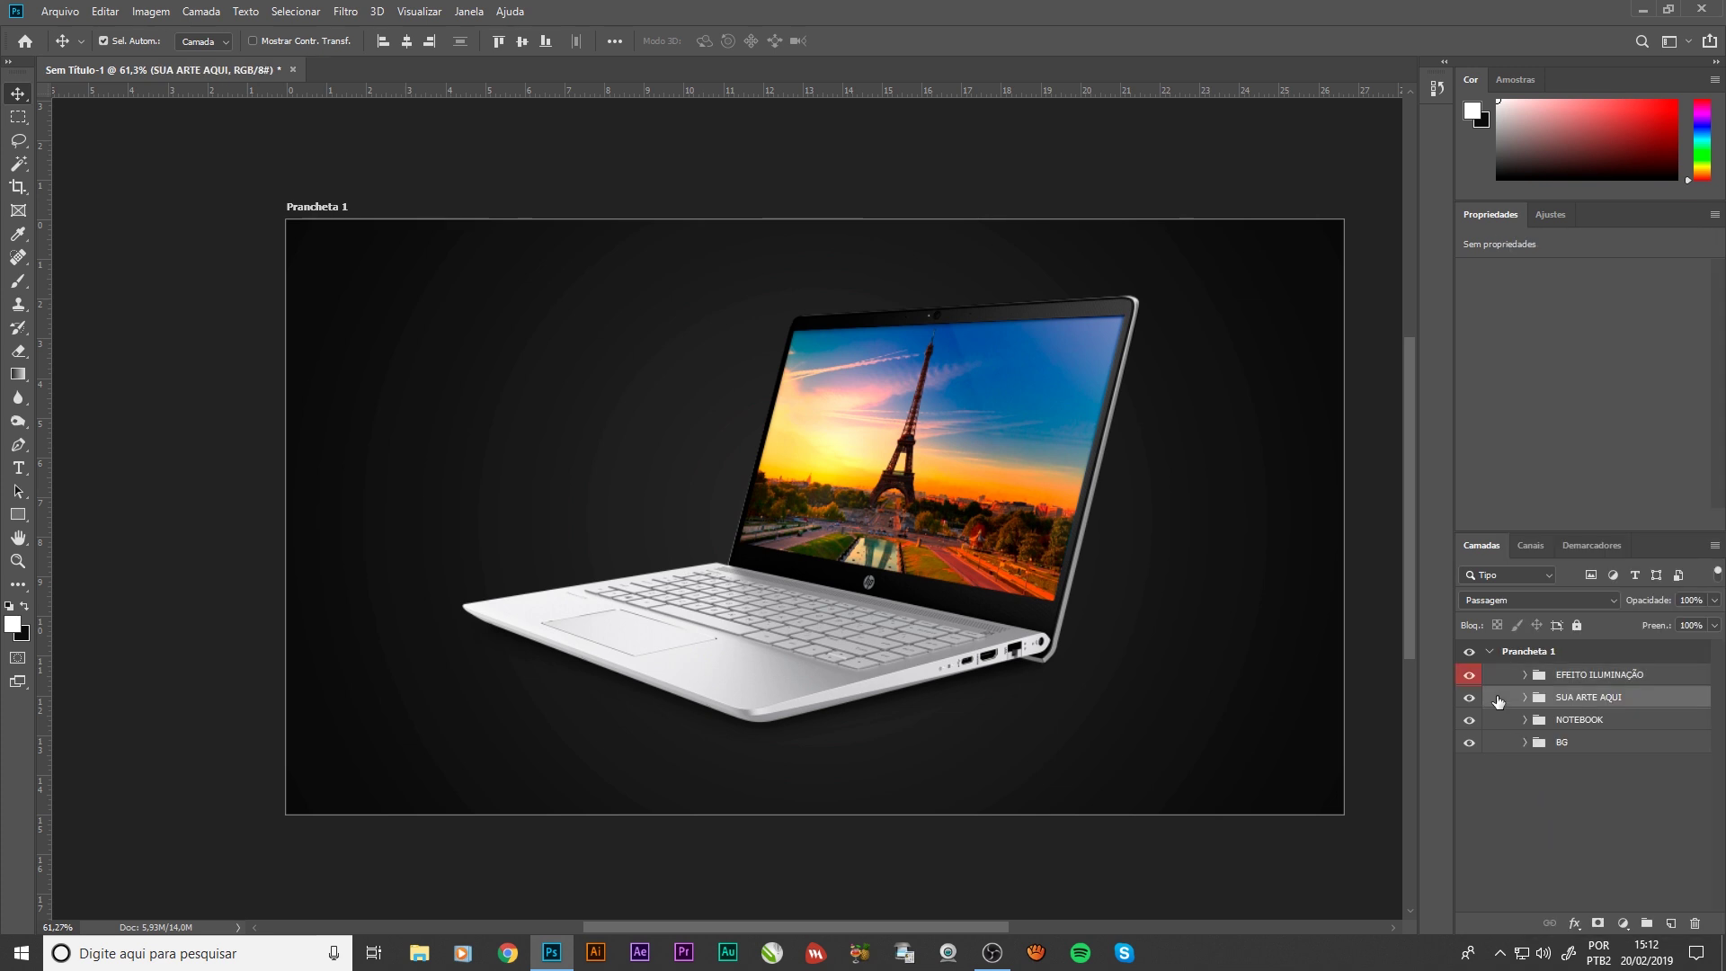
{"action": "right_click", "coordinate": [1498, 698]}
{"action": "left_click", "coordinate": [1551, 865]}
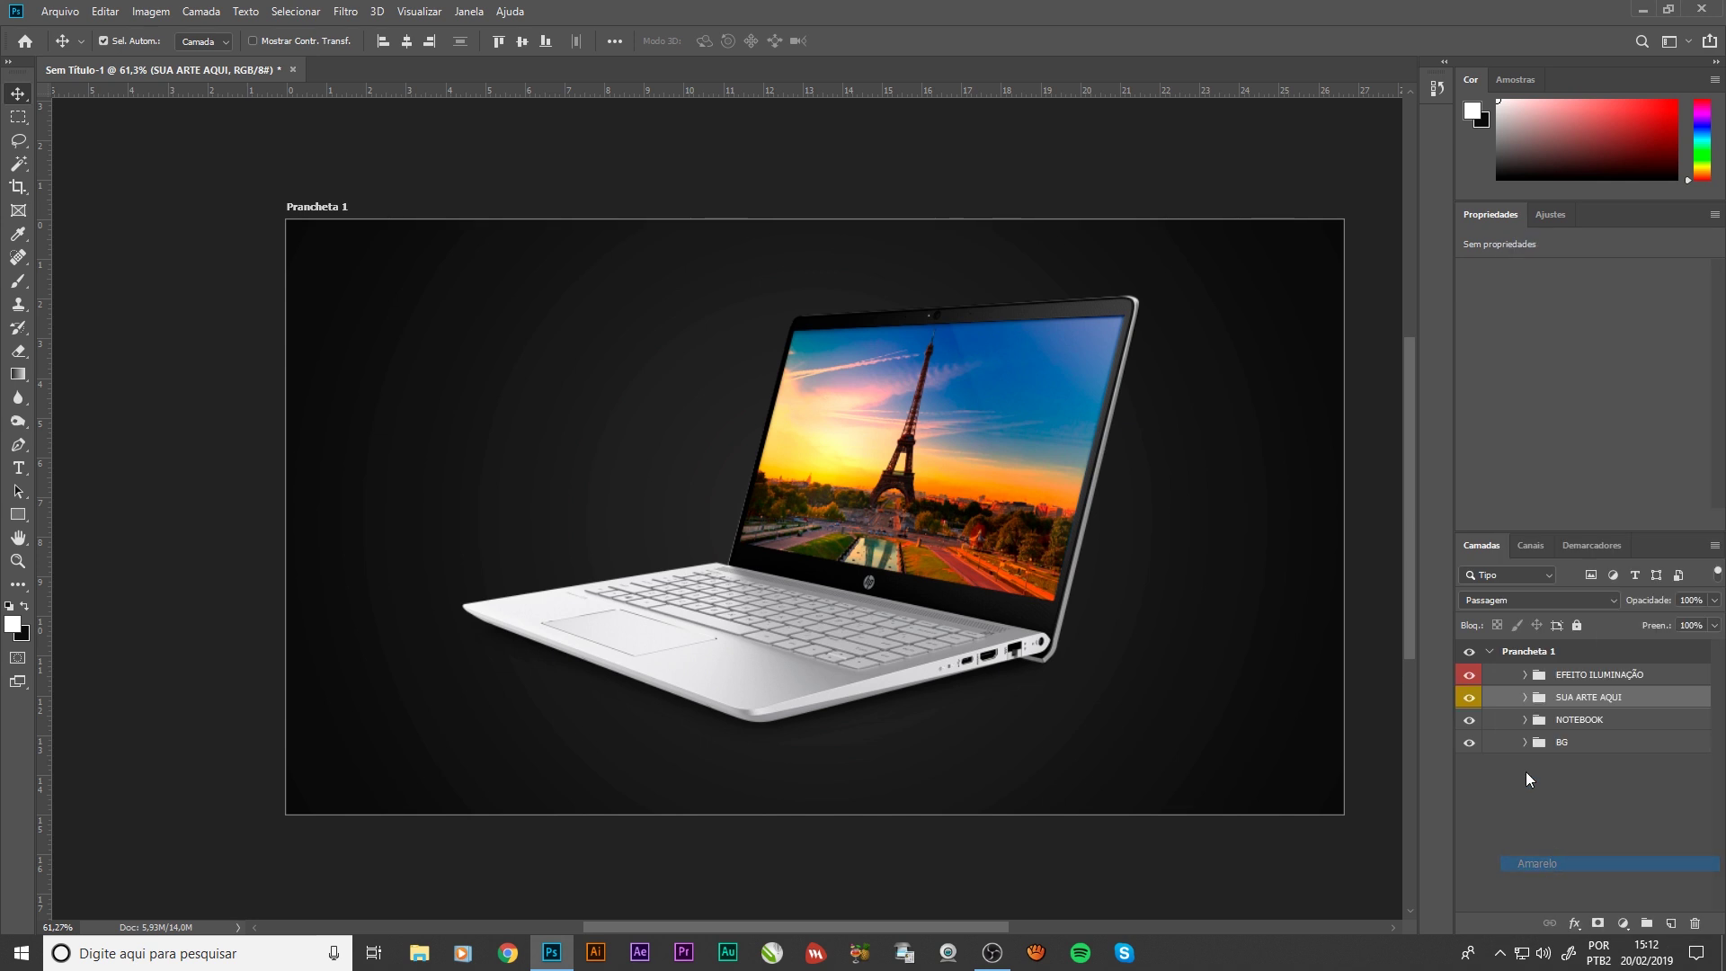
{"action": "left_click", "coordinate": [1497, 714]}
{"action": "right_click", "coordinate": [1498, 714]}
{"action": "left_click", "coordinate": [1526, 668]}
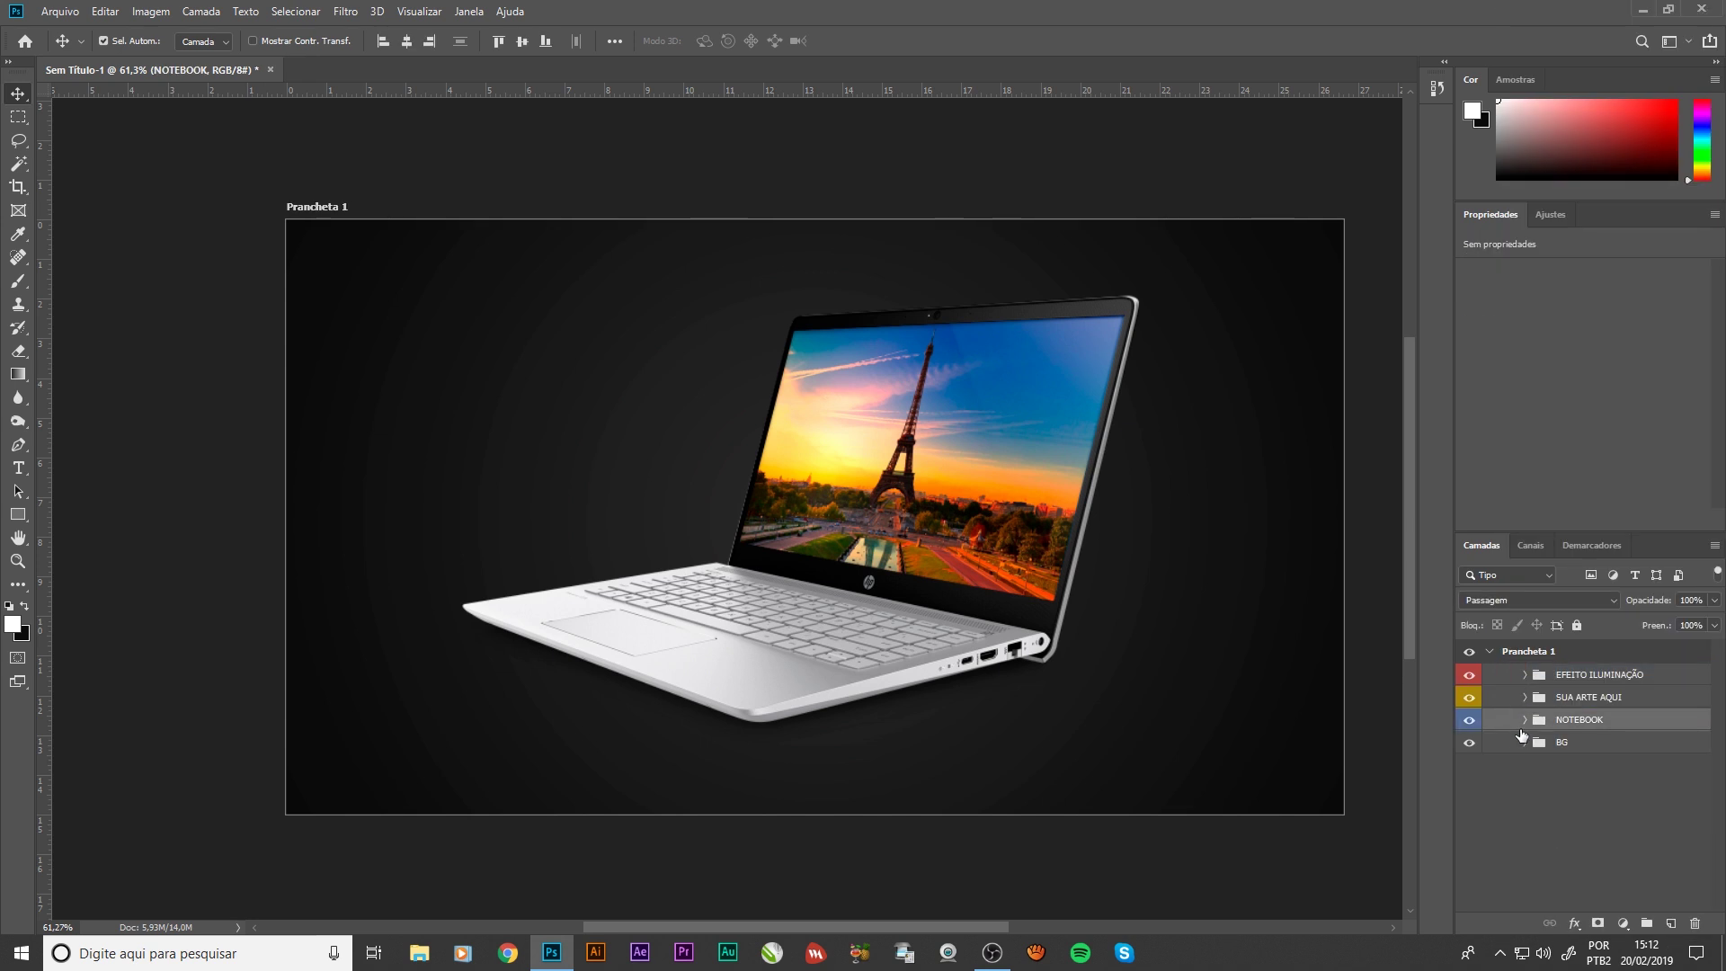
{"action": "left_click", "coordinate": [1506, 746]}
{"action": "right_click", "coordinate": [1505, 743]}
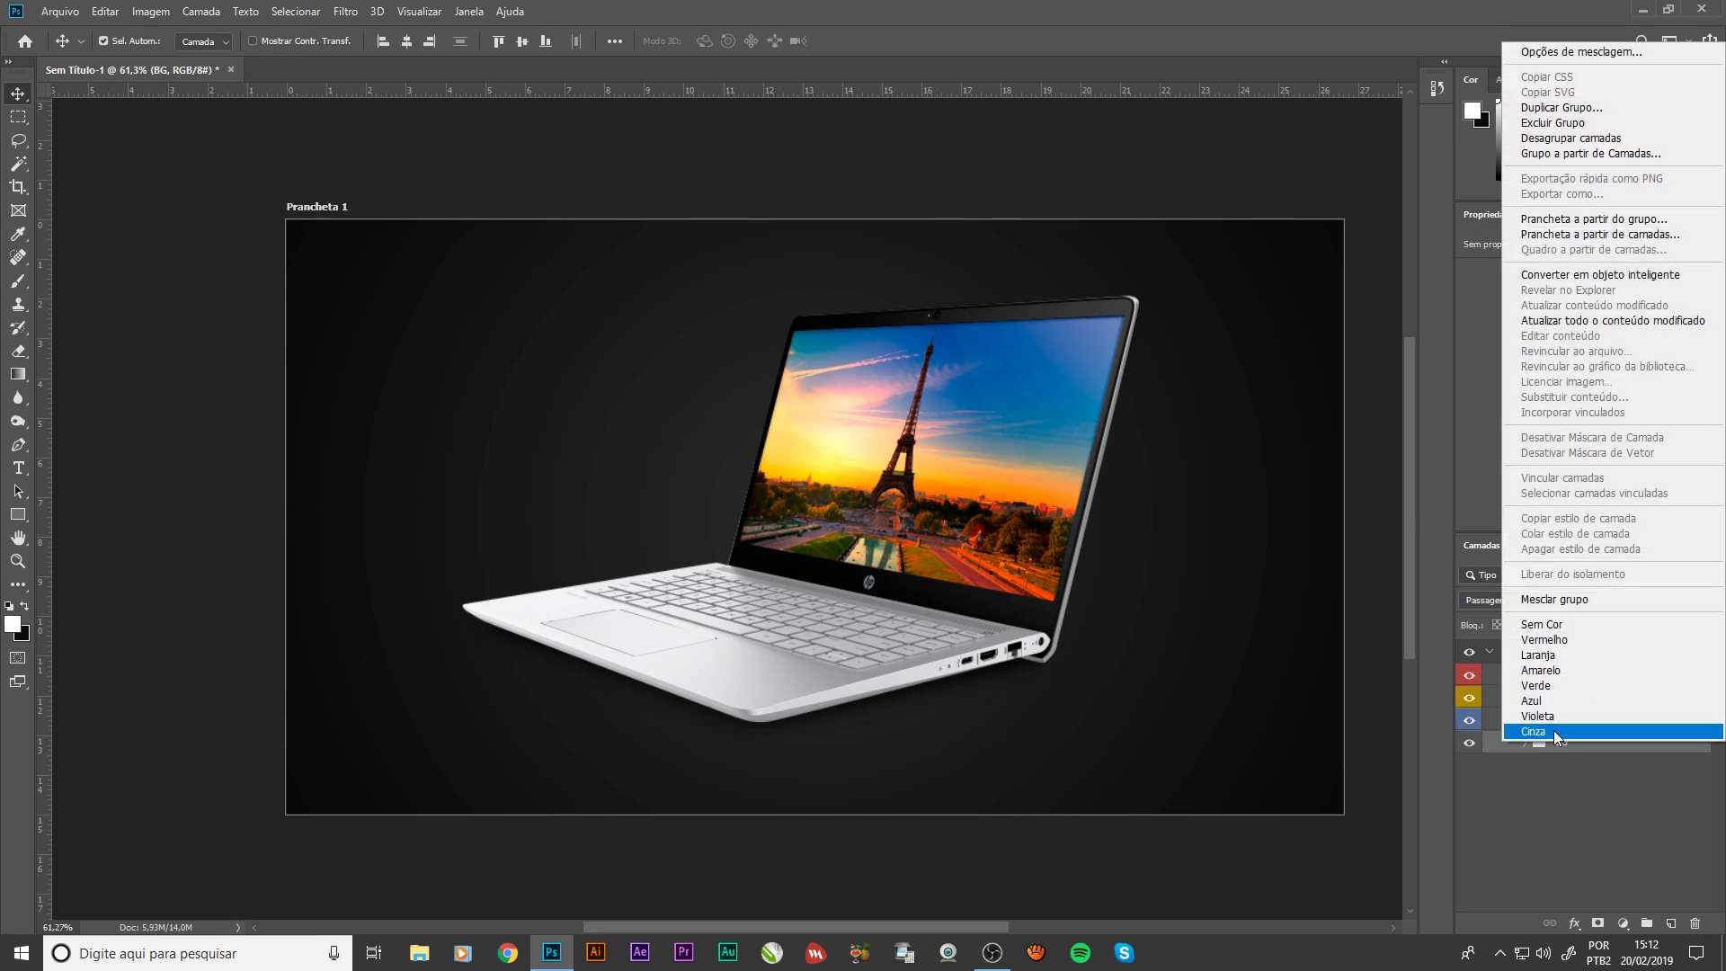
{"action": "left_click", "coordinate": [1539, 686]}
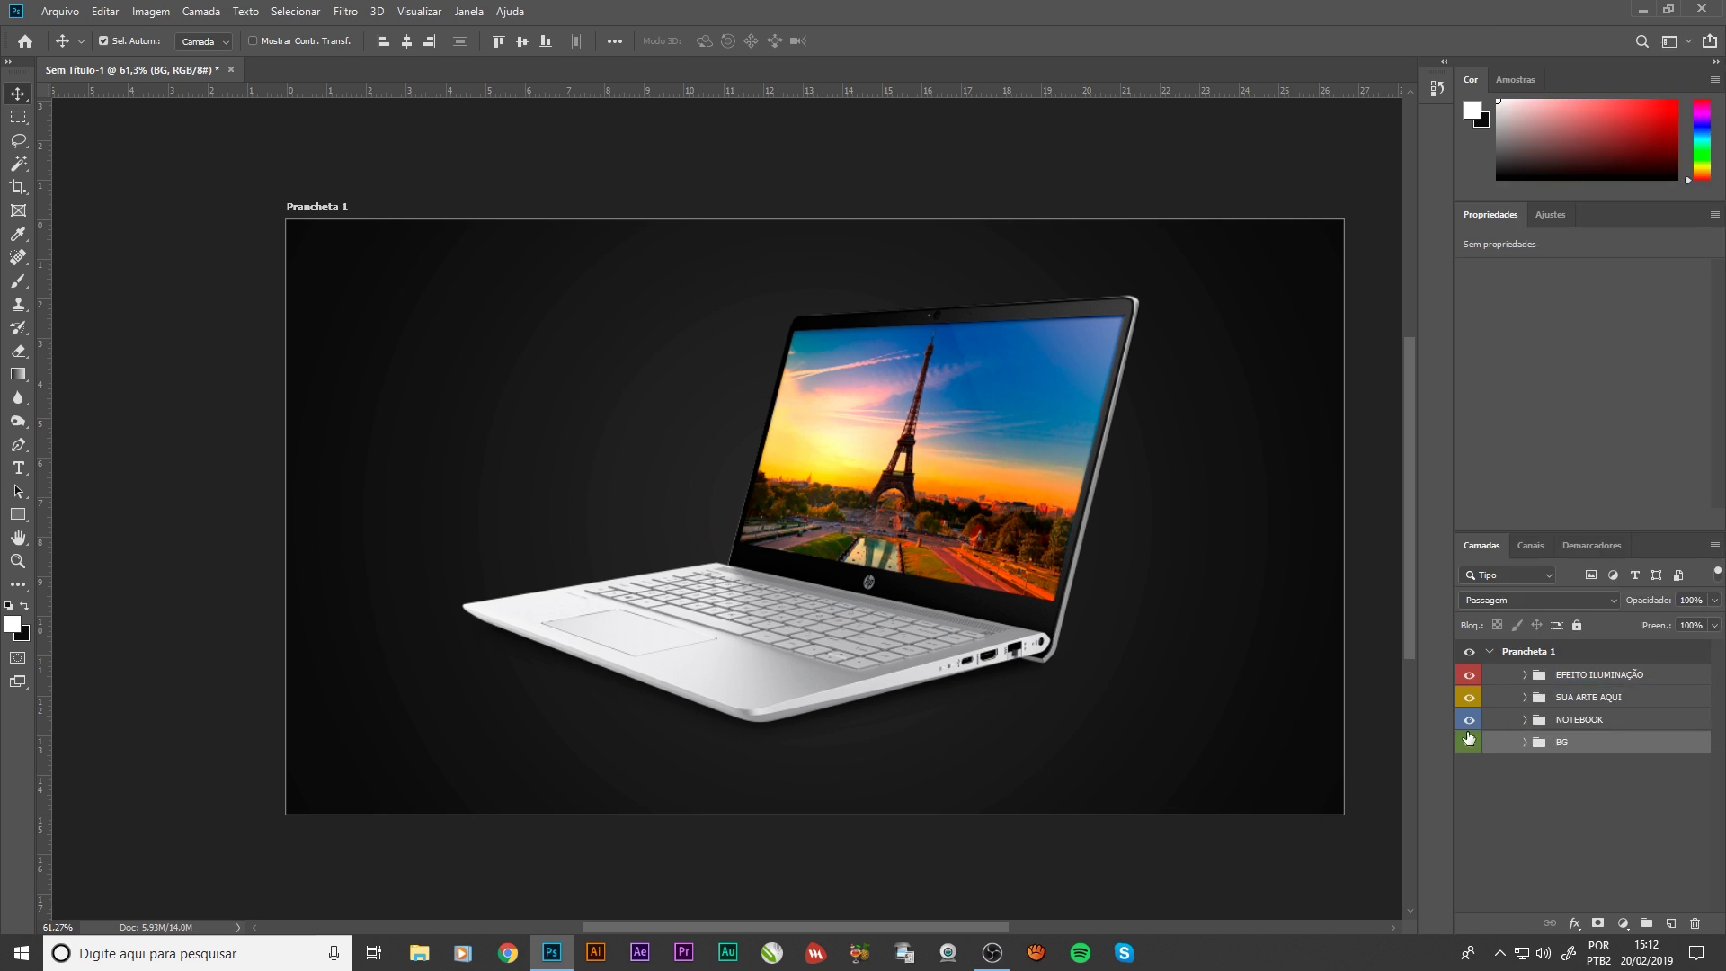
Select the EFEITO ILUMINAÇÃO, SUA ARTE AQUI and NOTEBOOK groups together
{"action": "left_click", "coordinate": [1518, 809]}
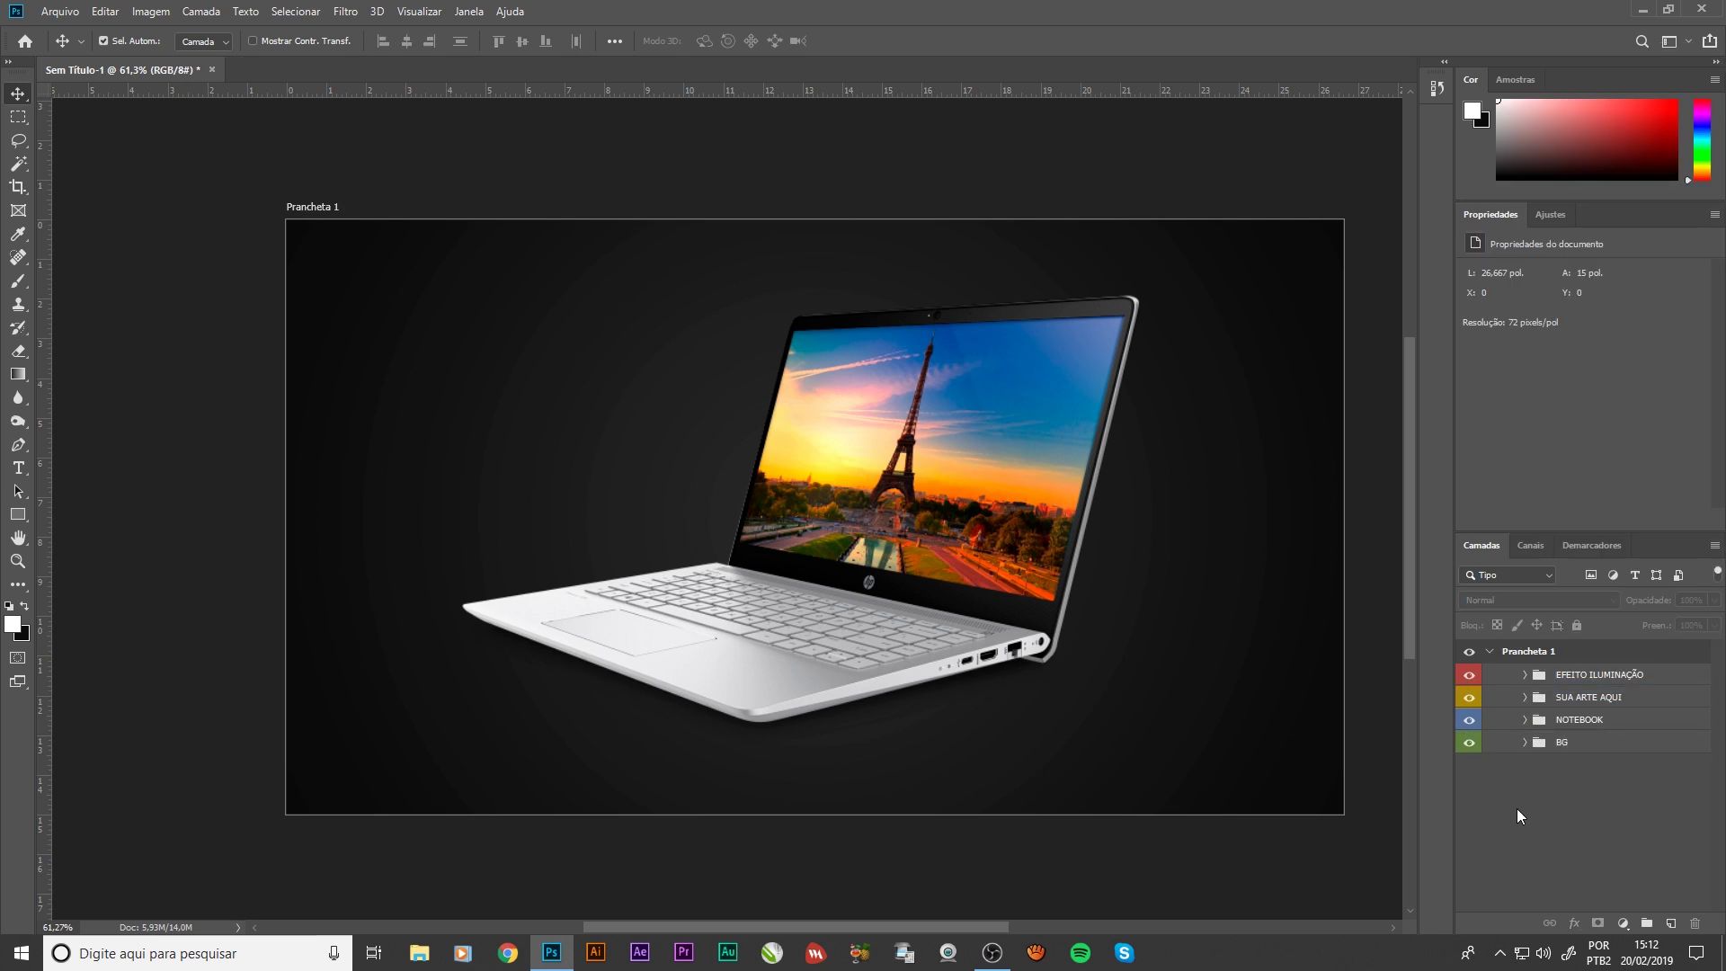
{"action": "left_click", "coordinate": [1589, 676]}
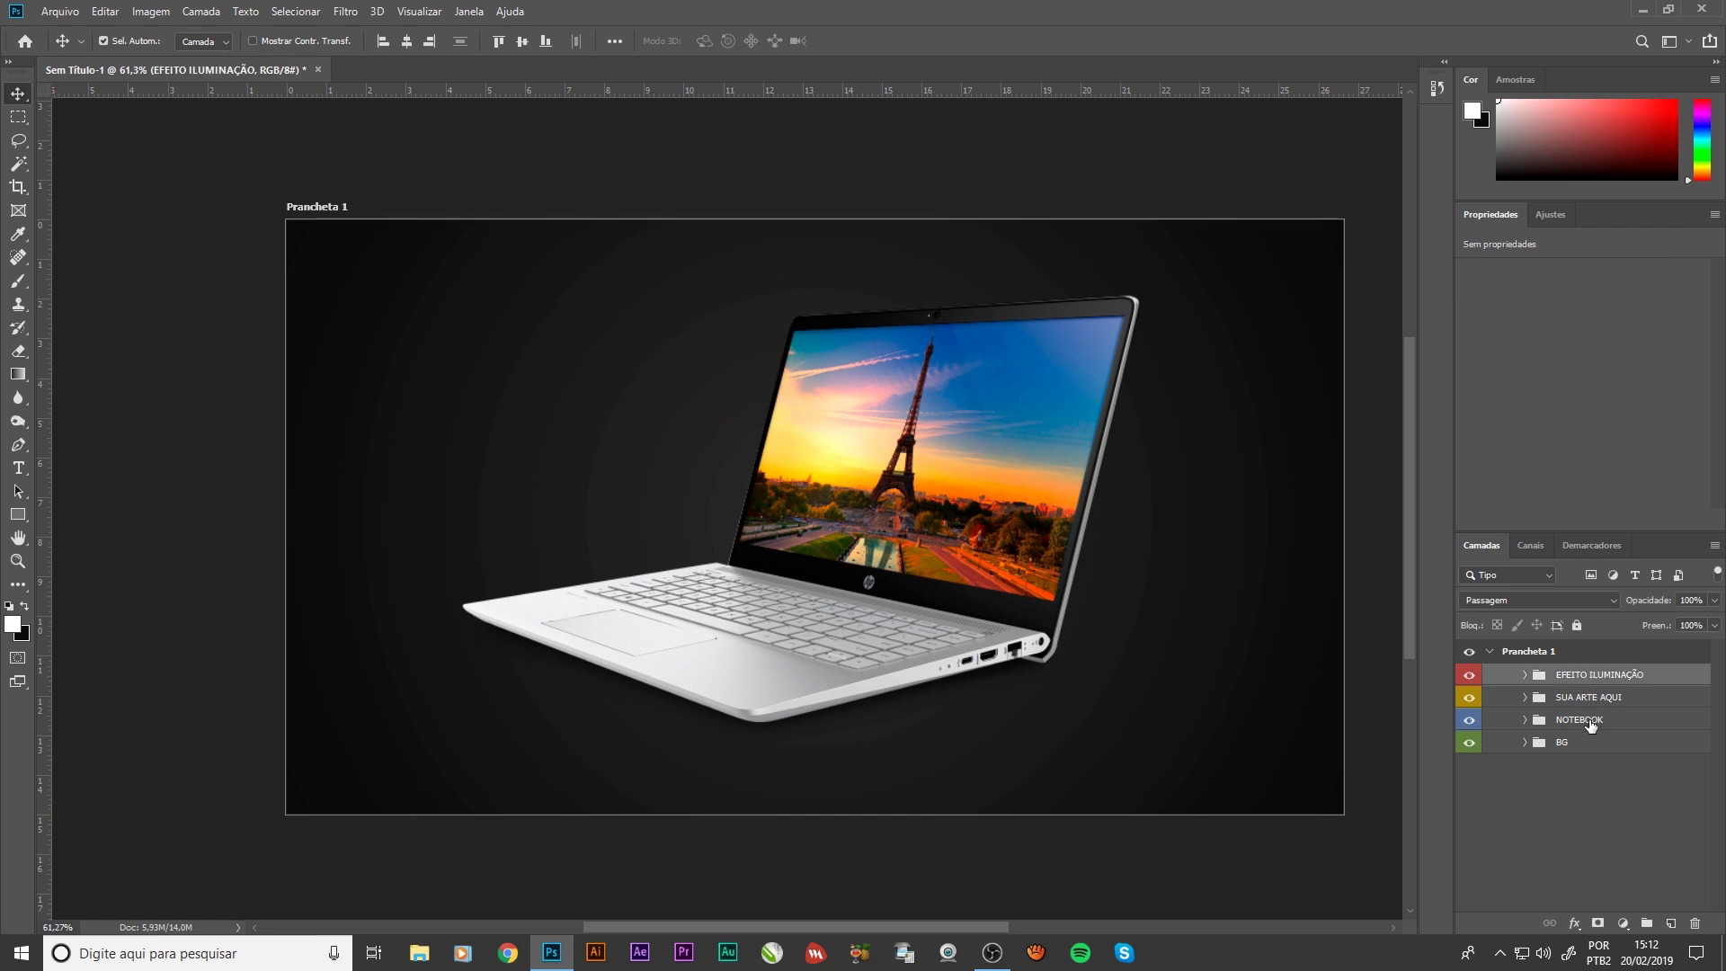
{"action": "left_click", "coordinate": [1590, 722], "text": "shift"}
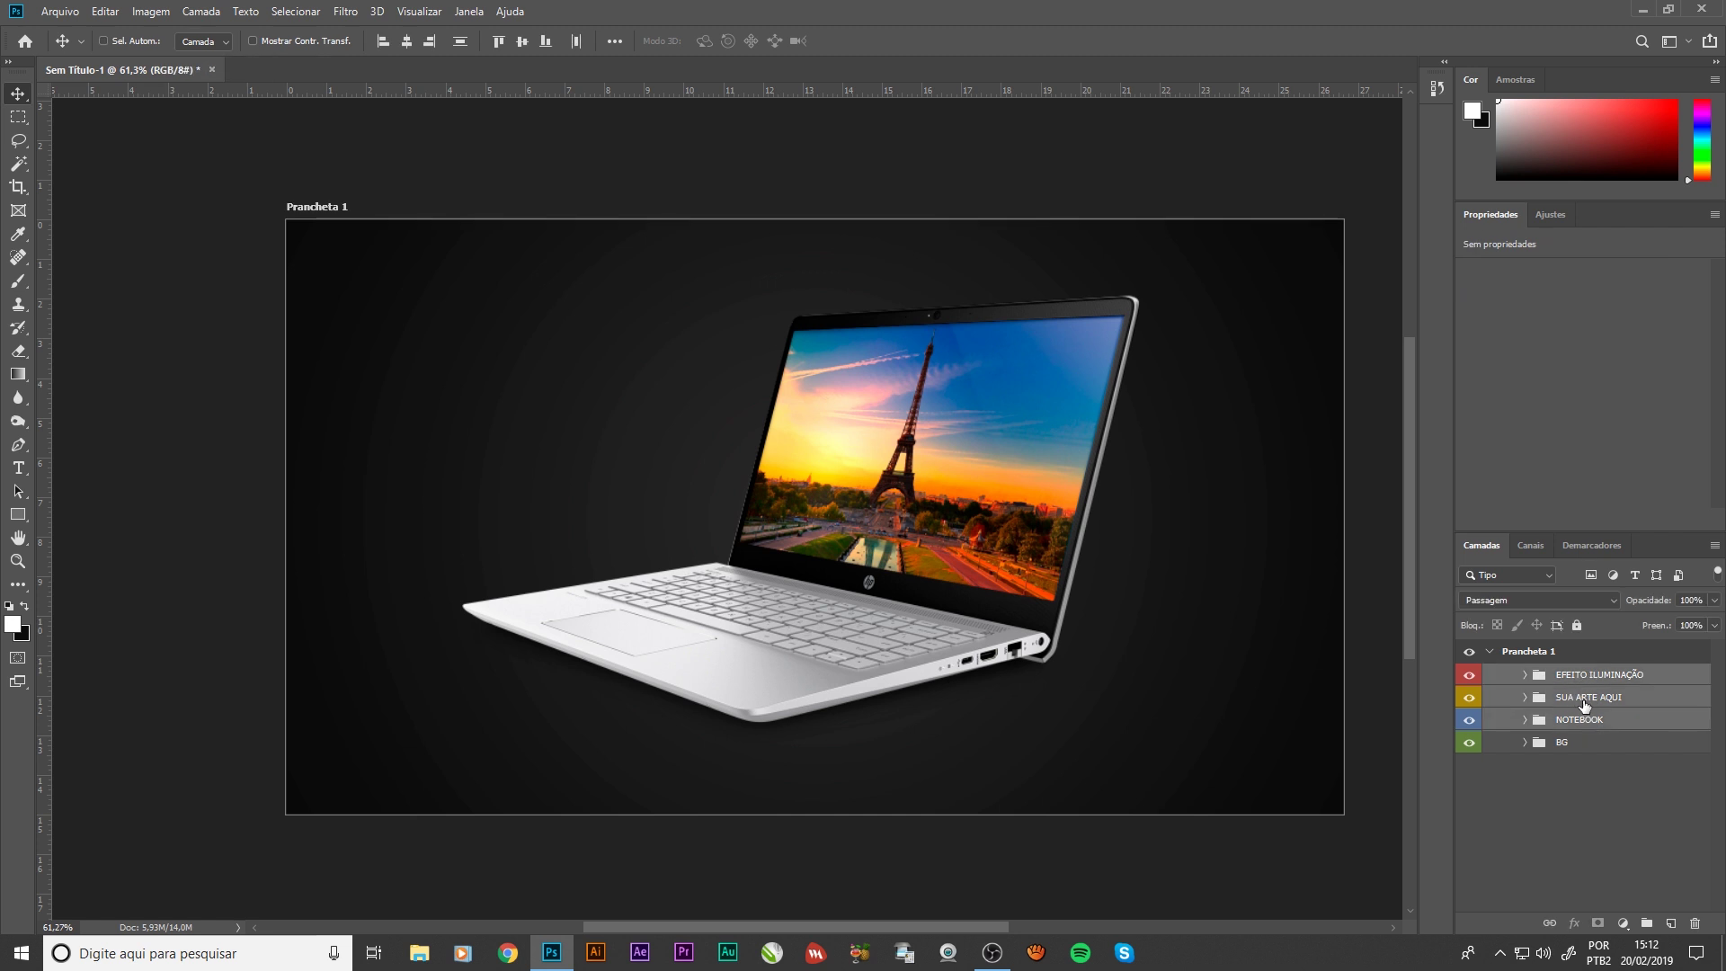
Scale the laptop, glare and screen art groups to about 85.82% and recentre them
{"action": "key", "text": "ctrl+t"}
{"action": "left_click_drag", "start_coordinate": [1137, 295], "coordinate": [1090, 327]}
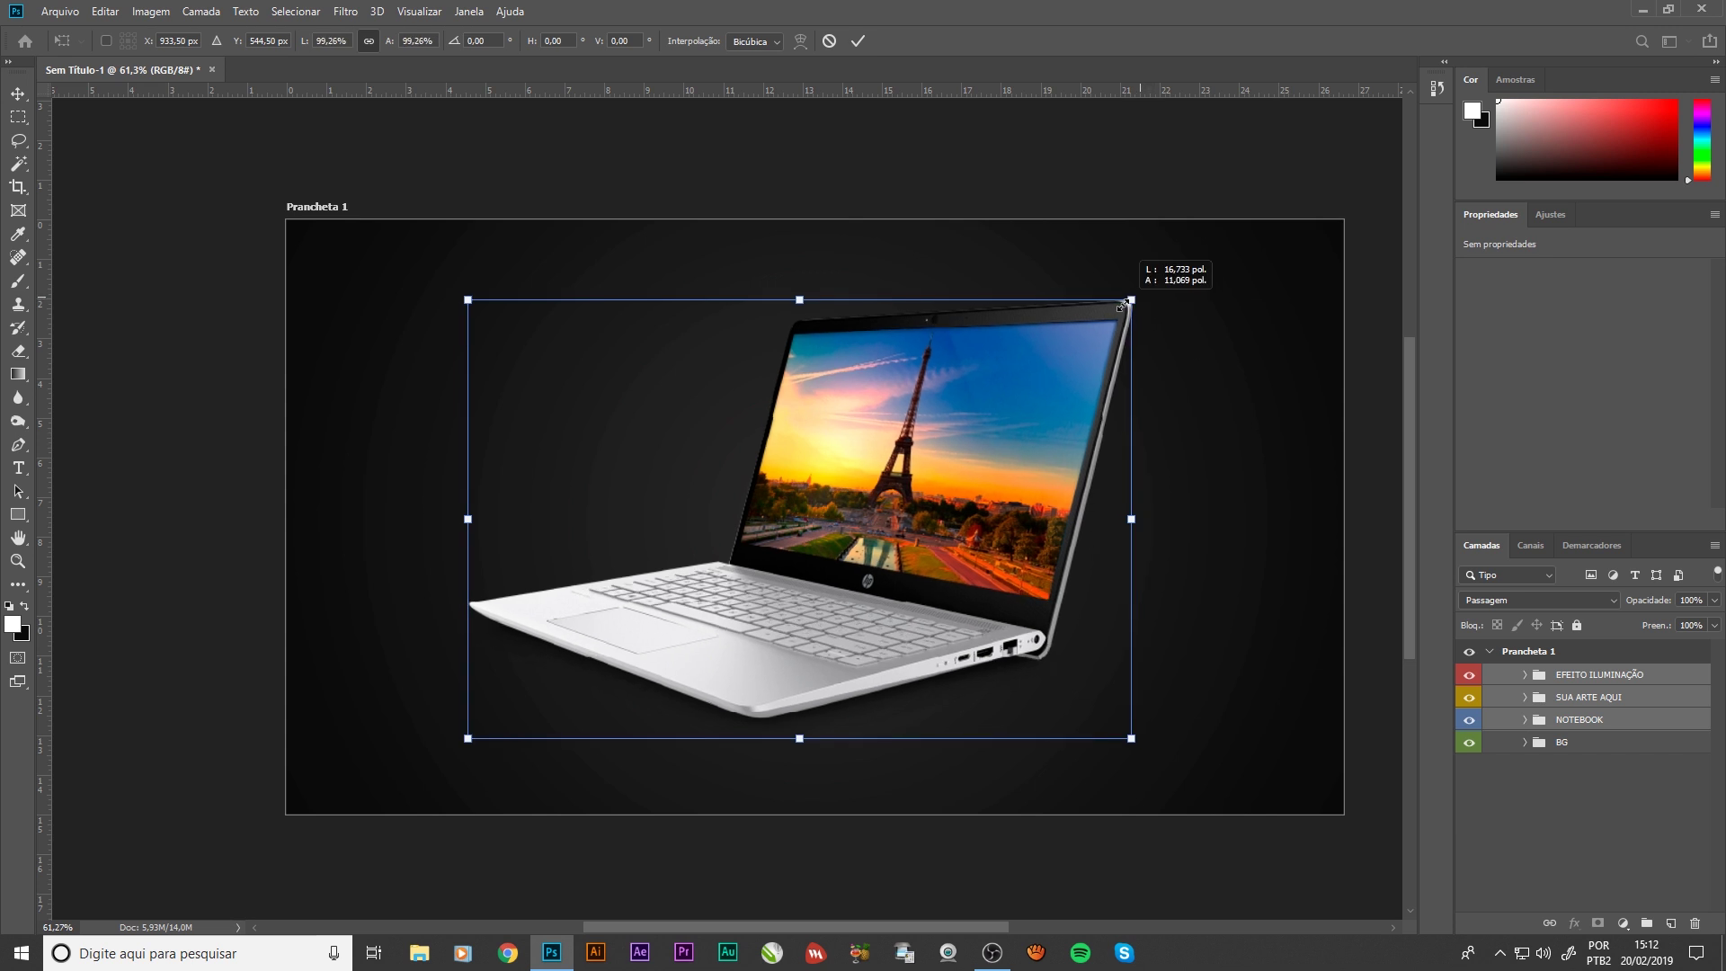
{"action": "left_click_drag", "start_coordinate": [991, 451], "coordinate": [992, 466]}
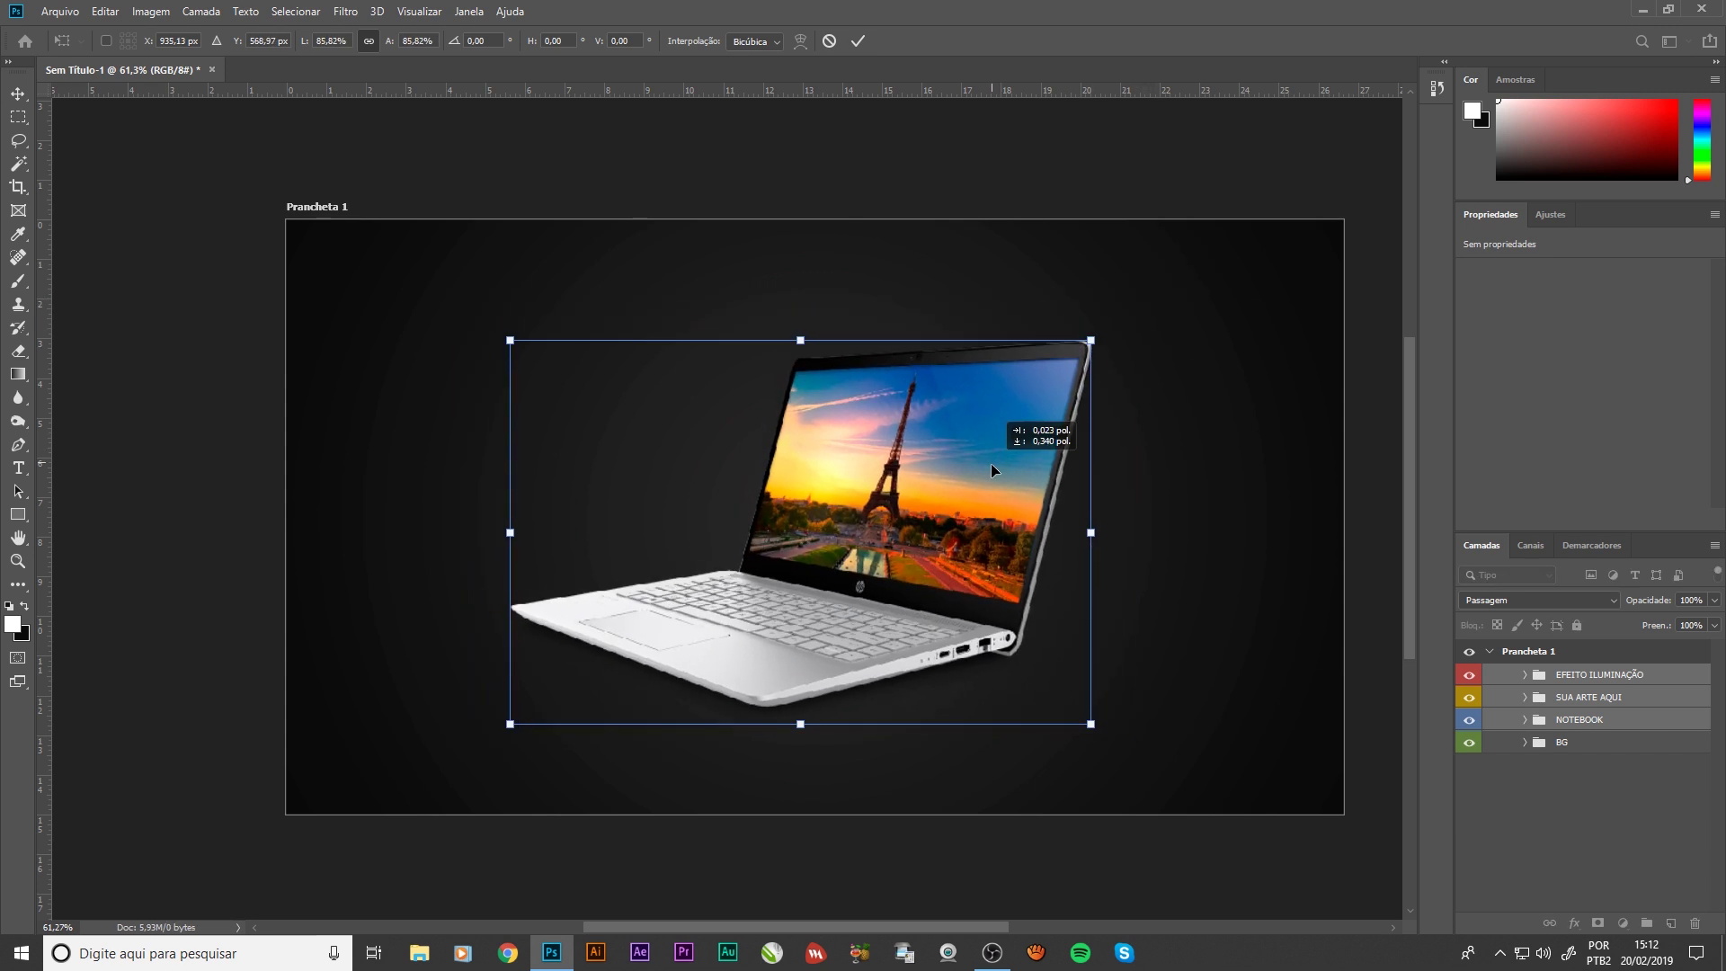
{"action": "key", "text": "Return"}
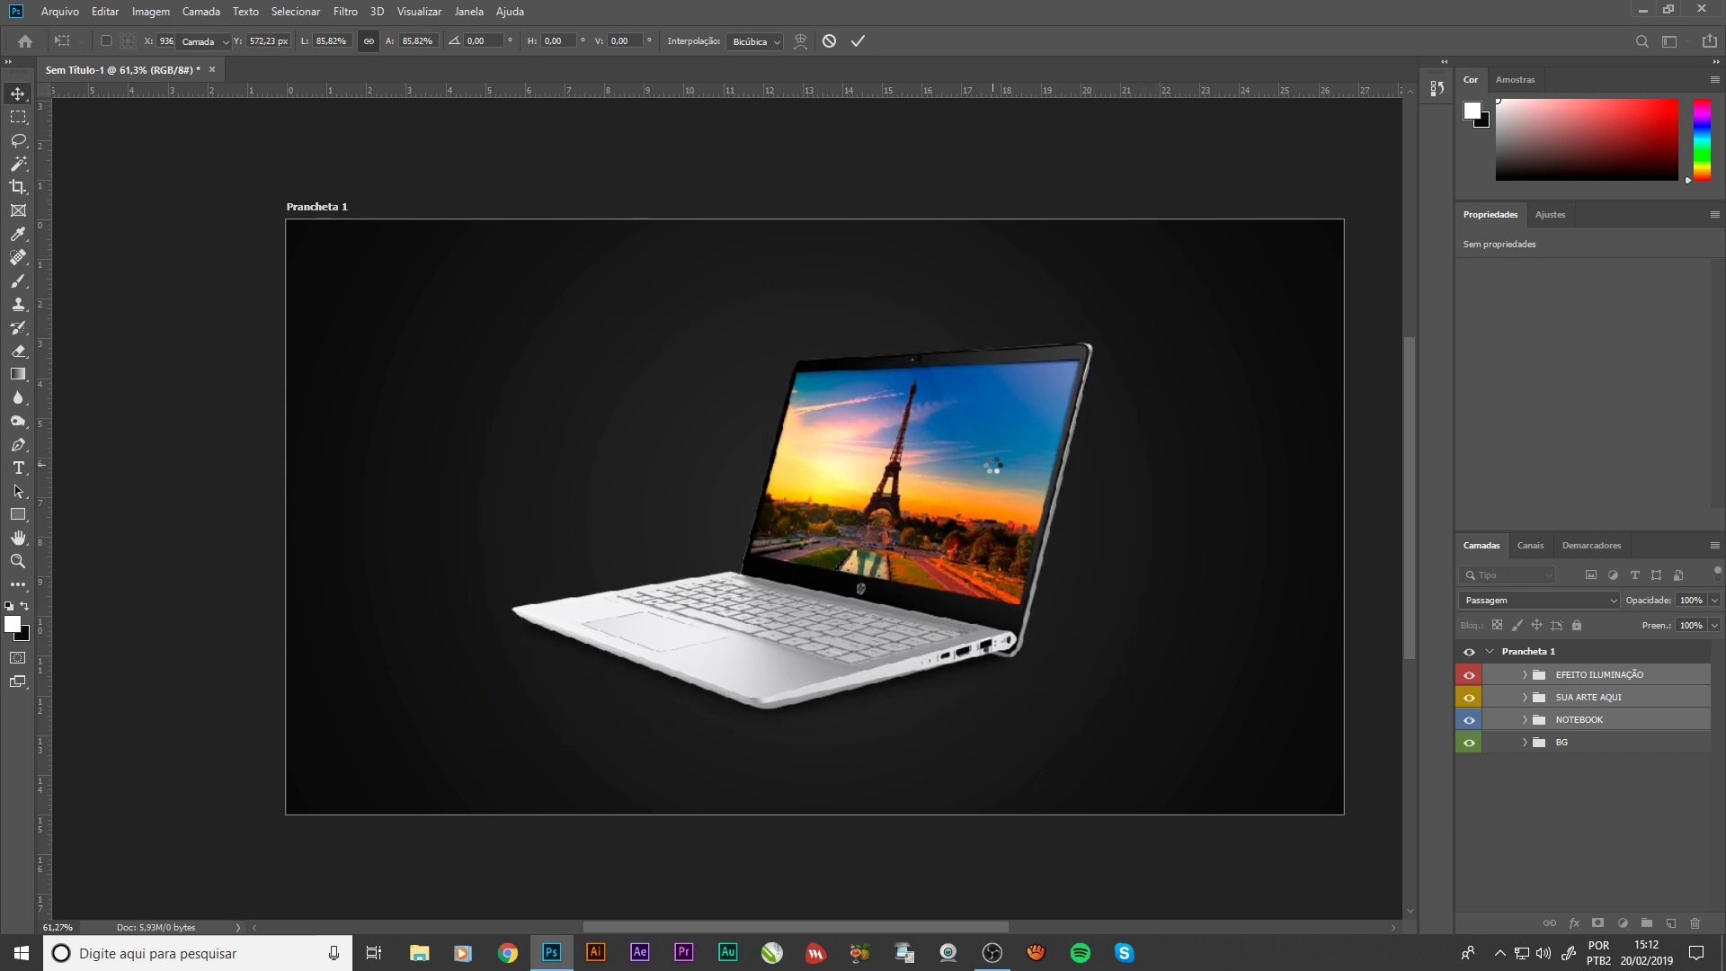
{"action": "left_click_drag", "start_coordinate": [990, 462], "coordinate": [989, 455]}
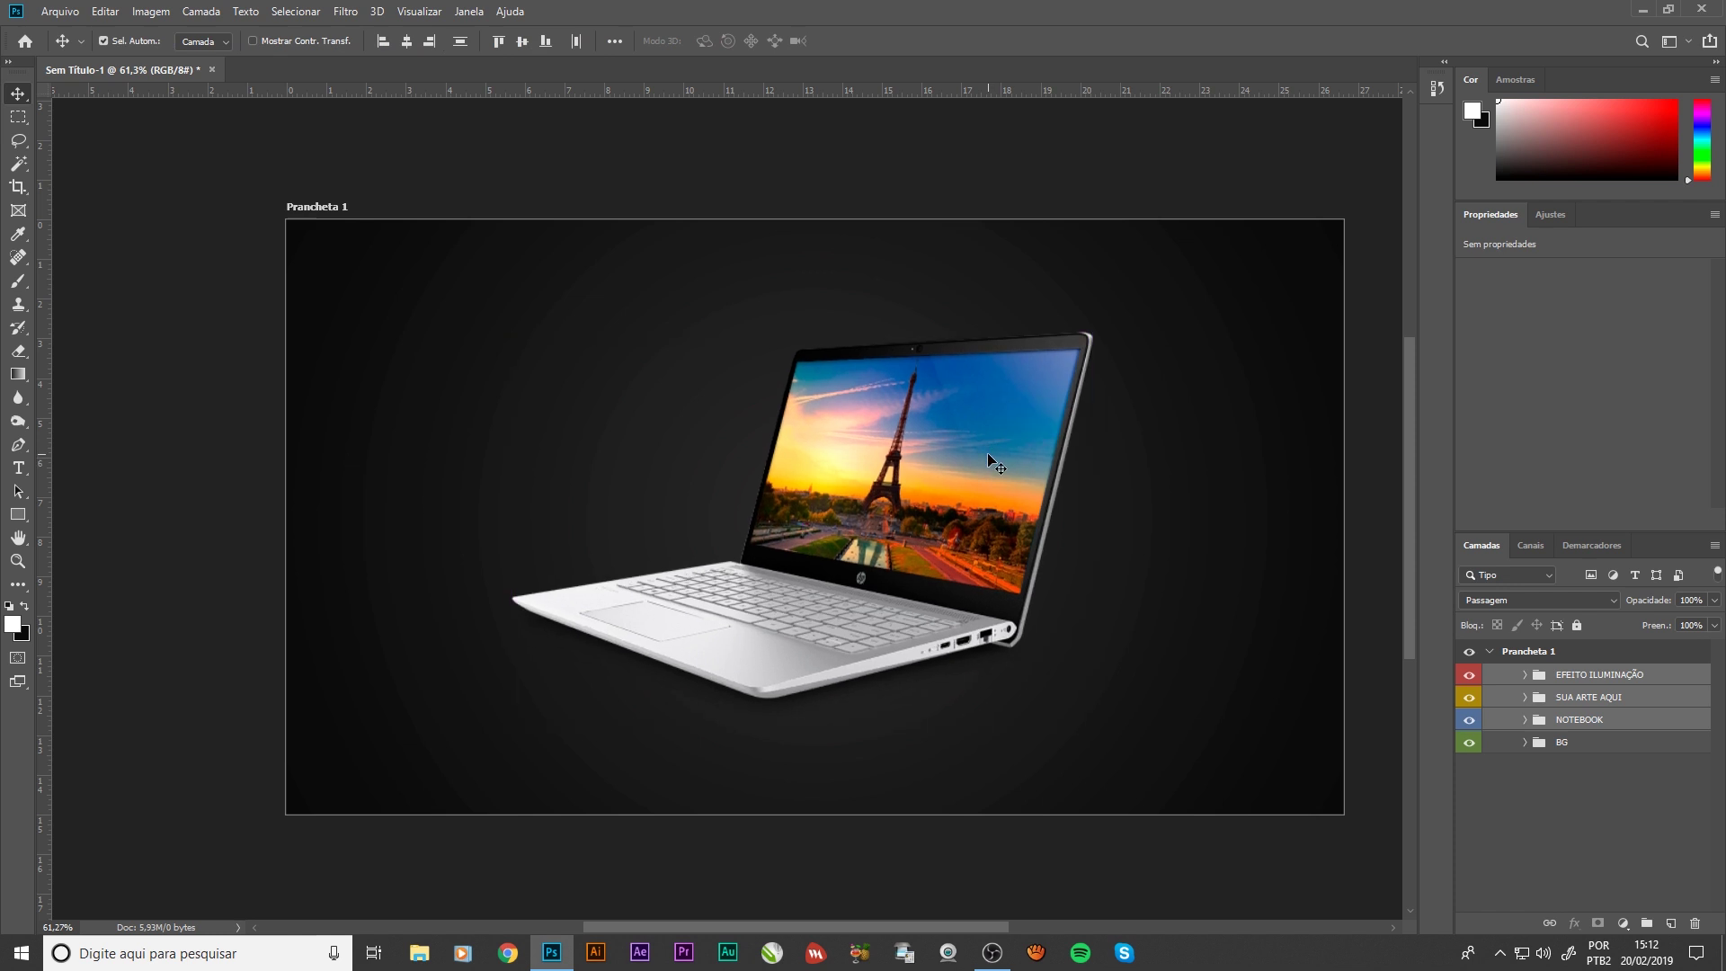
{"action": "left_click", "coordinate": [1033, 185]}
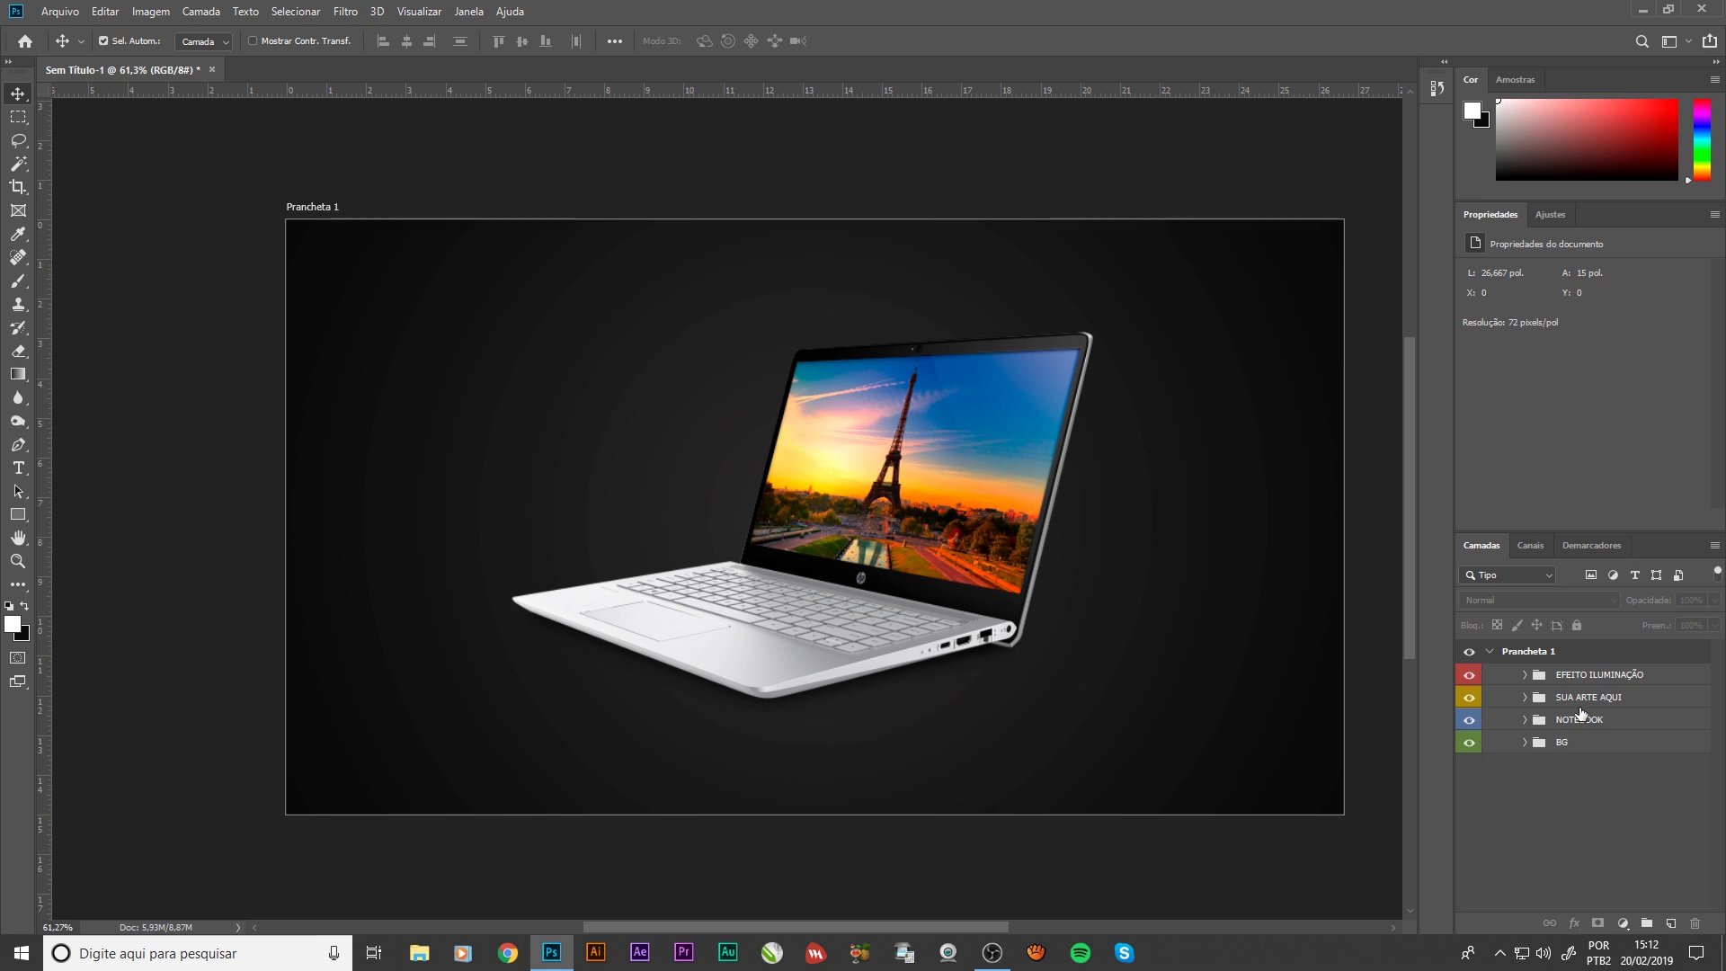
Lock the EFEITO ILUMINAÇÃO, NOTEBOOK and BG groups, then expand SUA ARTE AQUI
{"action": "left_click", "coordinate": [1497, 683]}
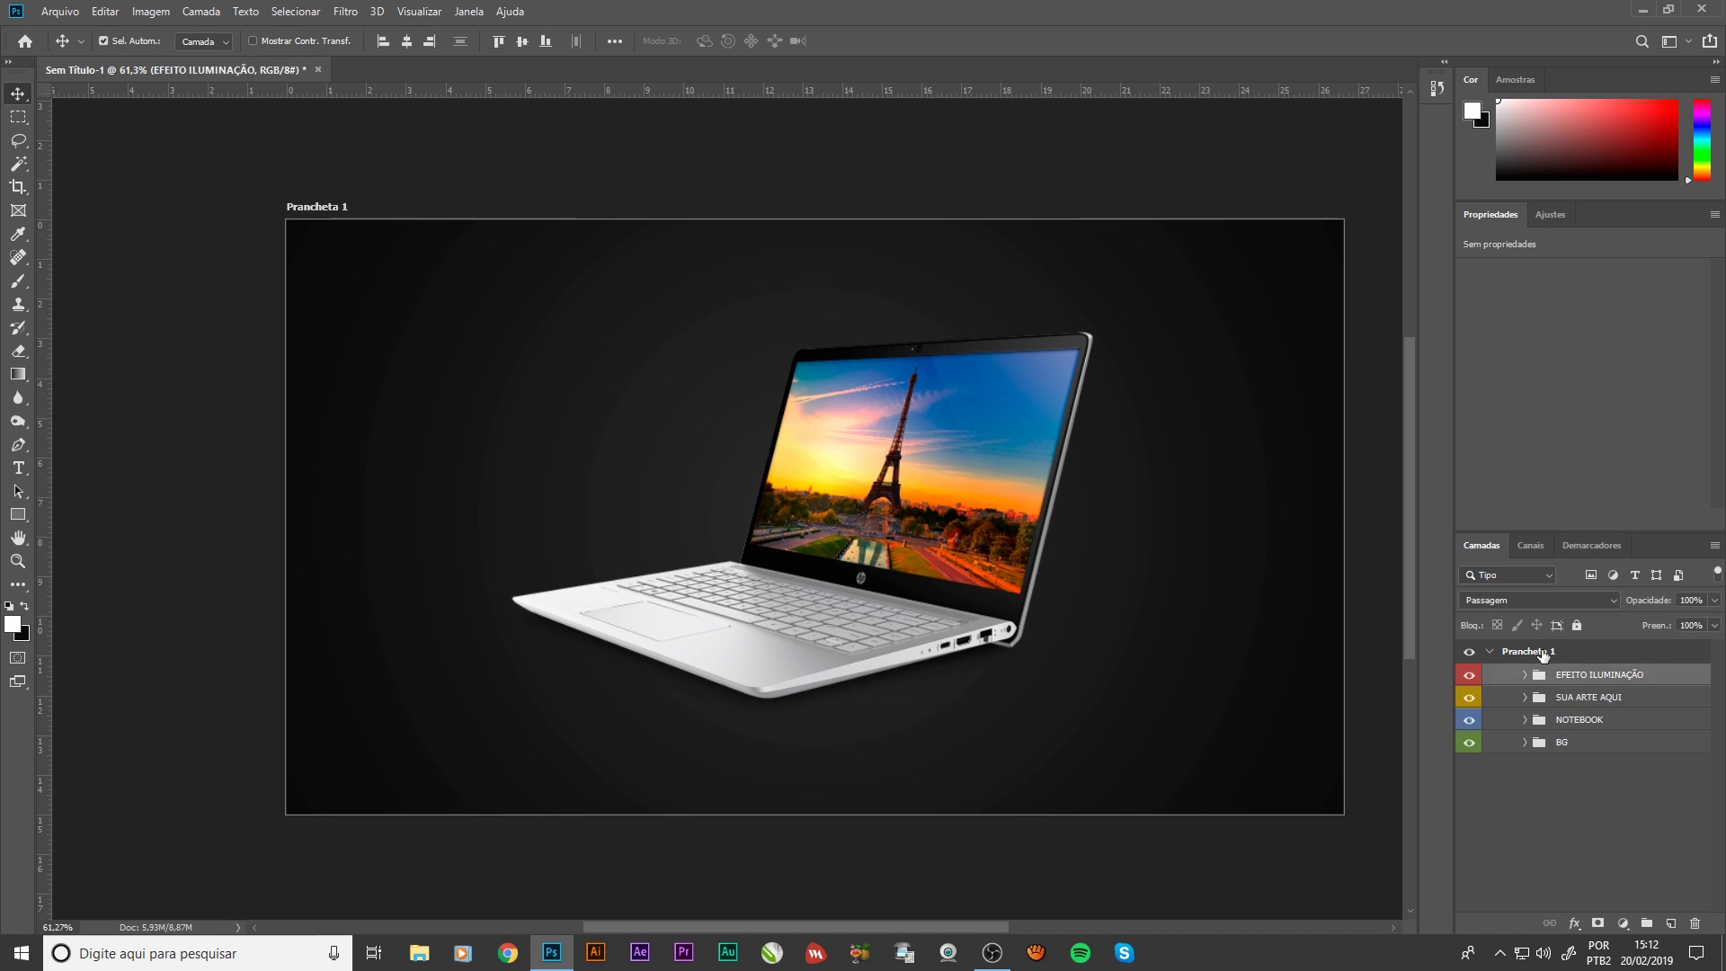
{"action": "left_click", "coordinate": [1575, 626]}
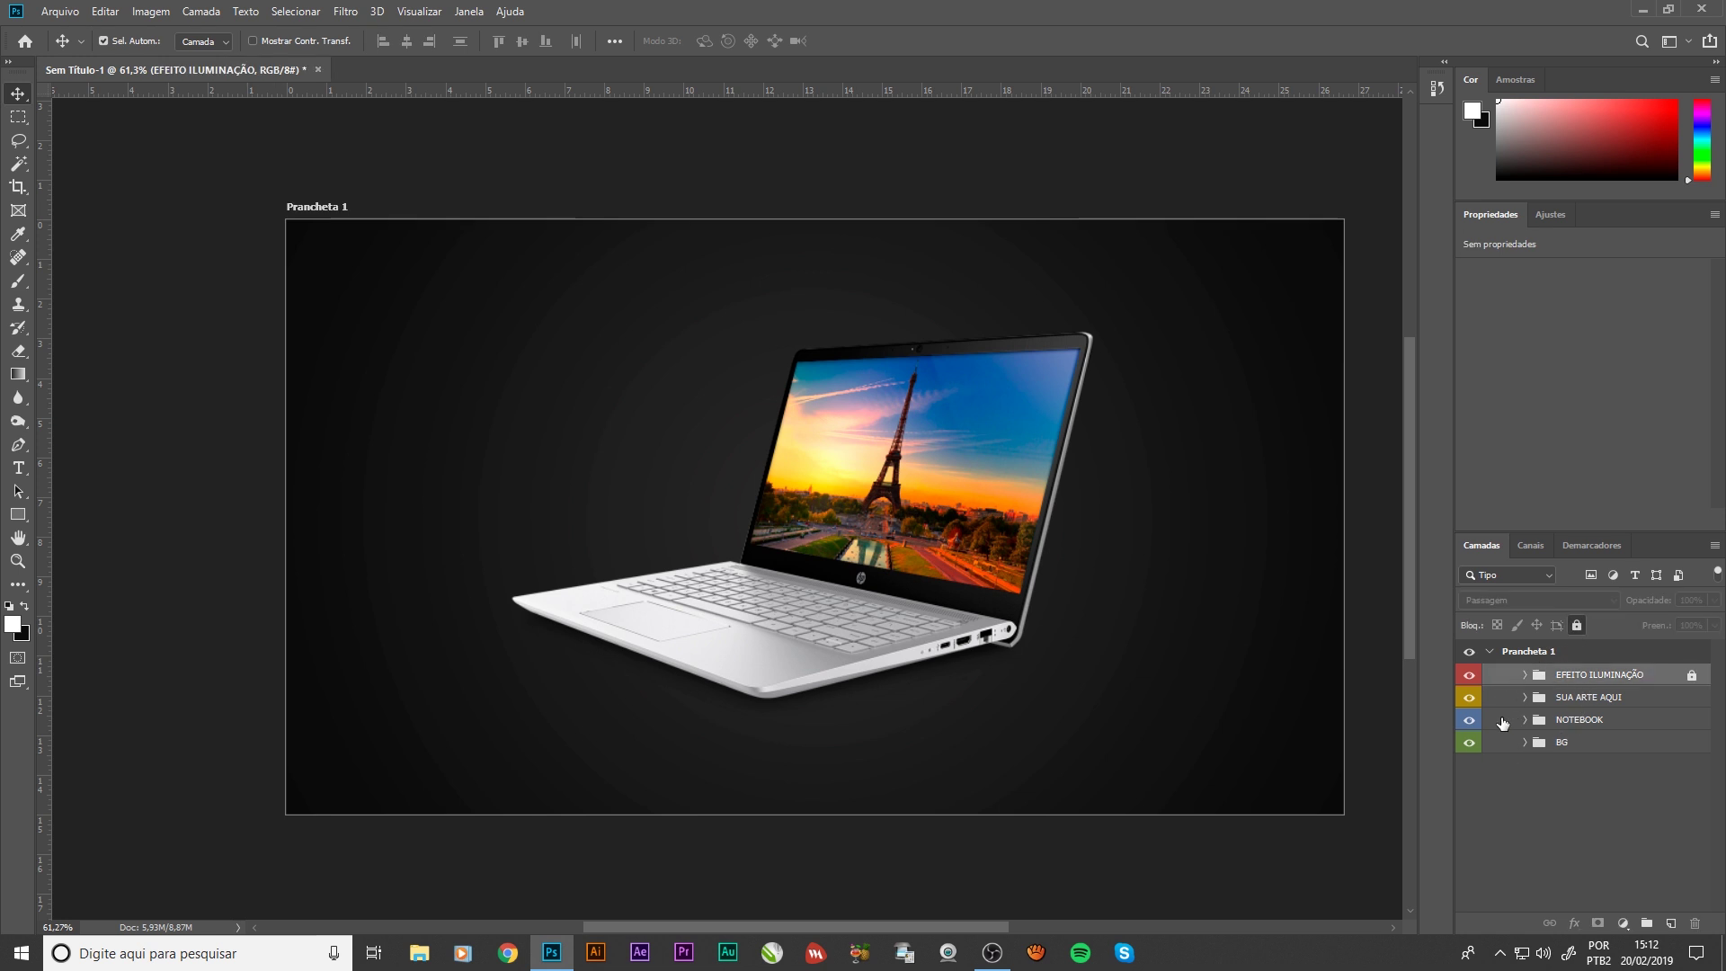
{"action": "left_click", "coordinate": [1503, 722]}
{"action": "left_click", "coordinate": [1577, 627]}
{"action": "left_click", "coordinate": [1506, 746]}
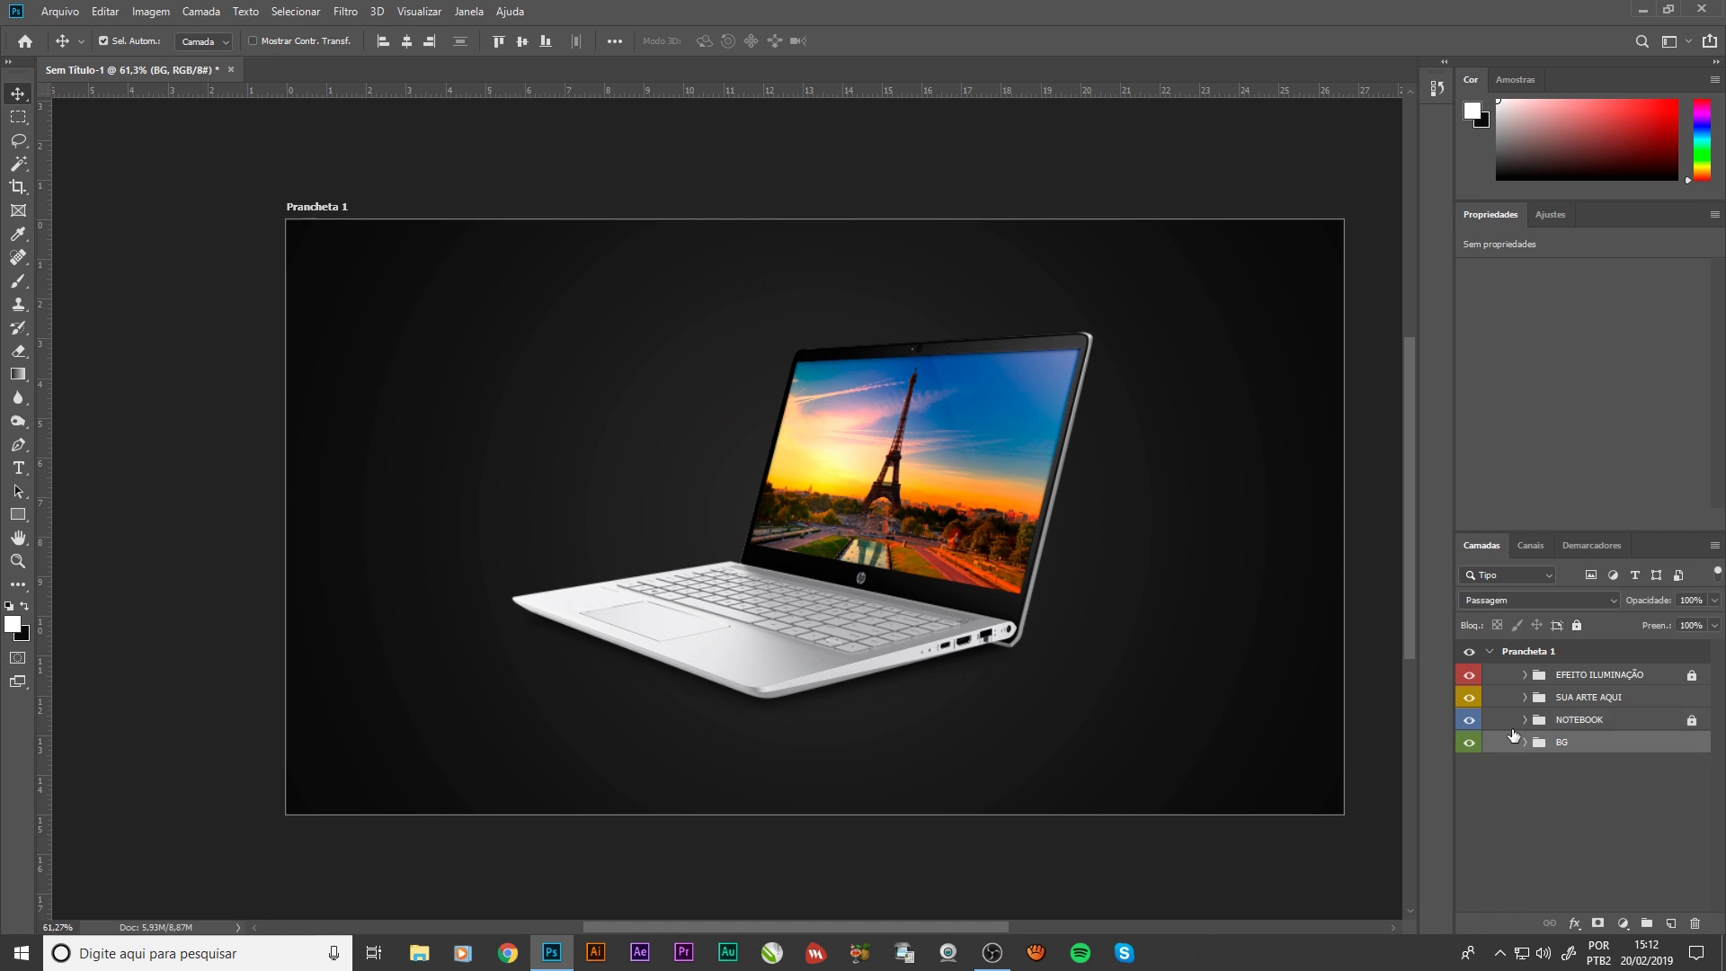
{"action": "left_click", "coordinate": [1577, 626]}
{"action": "left_click", "coordinate": [1542, 697]}
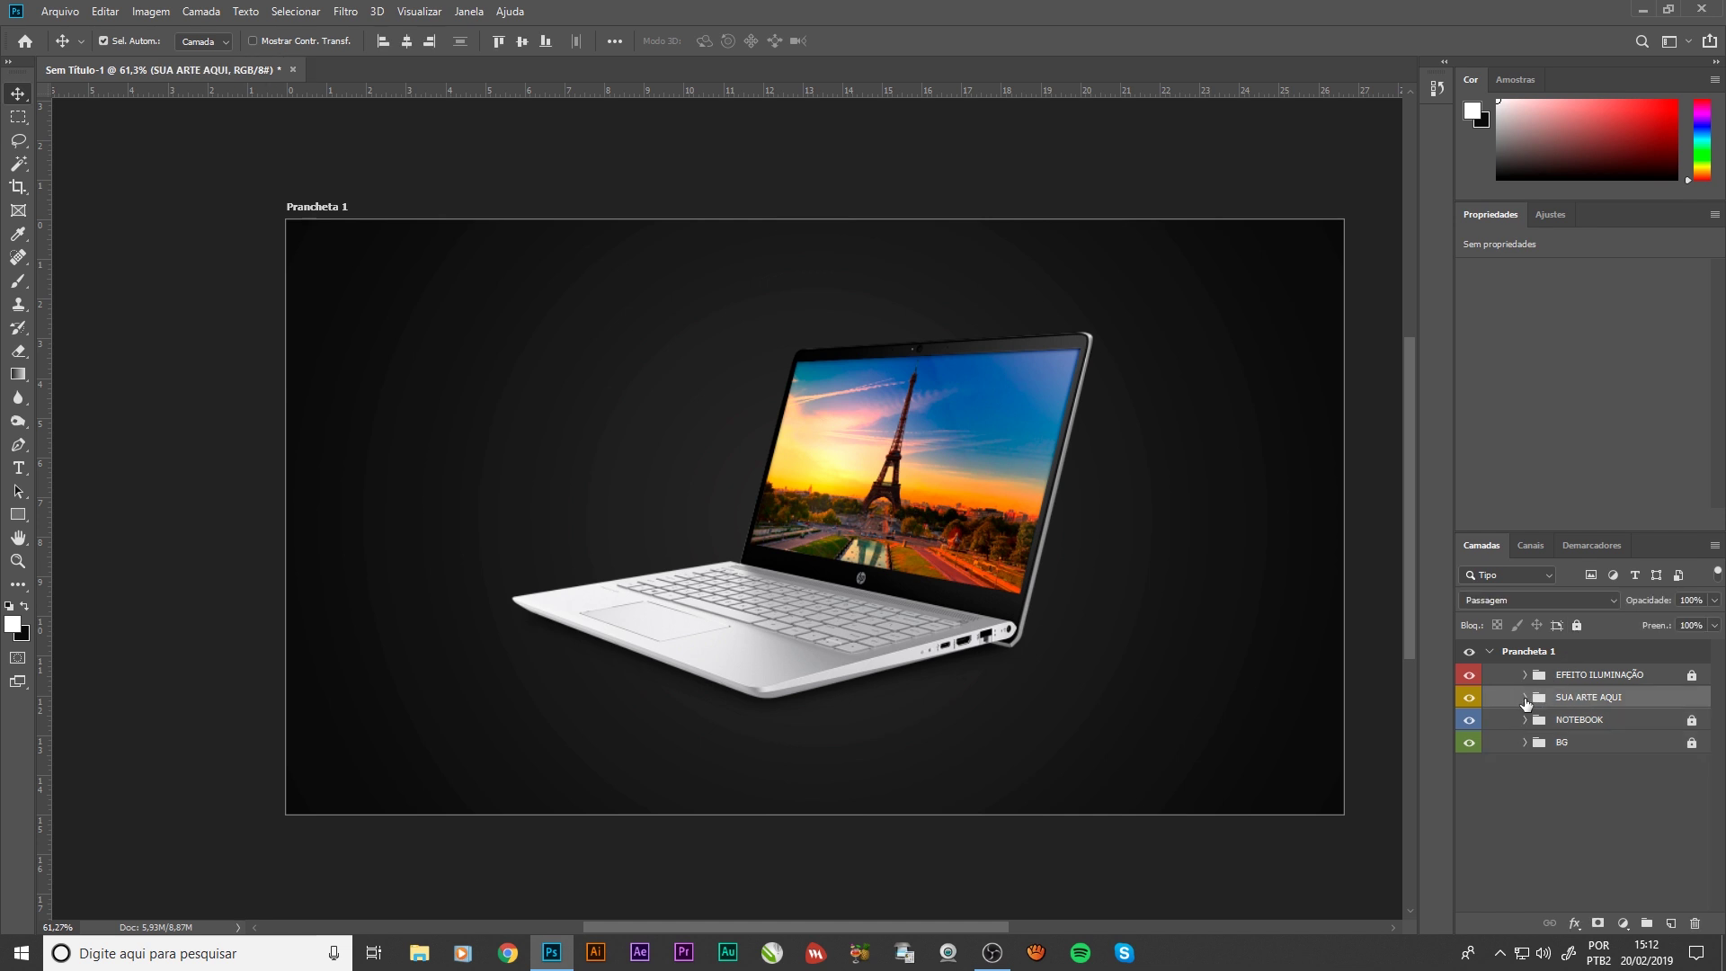
{"action": "left_click", "coordinate": [1523, 699]}
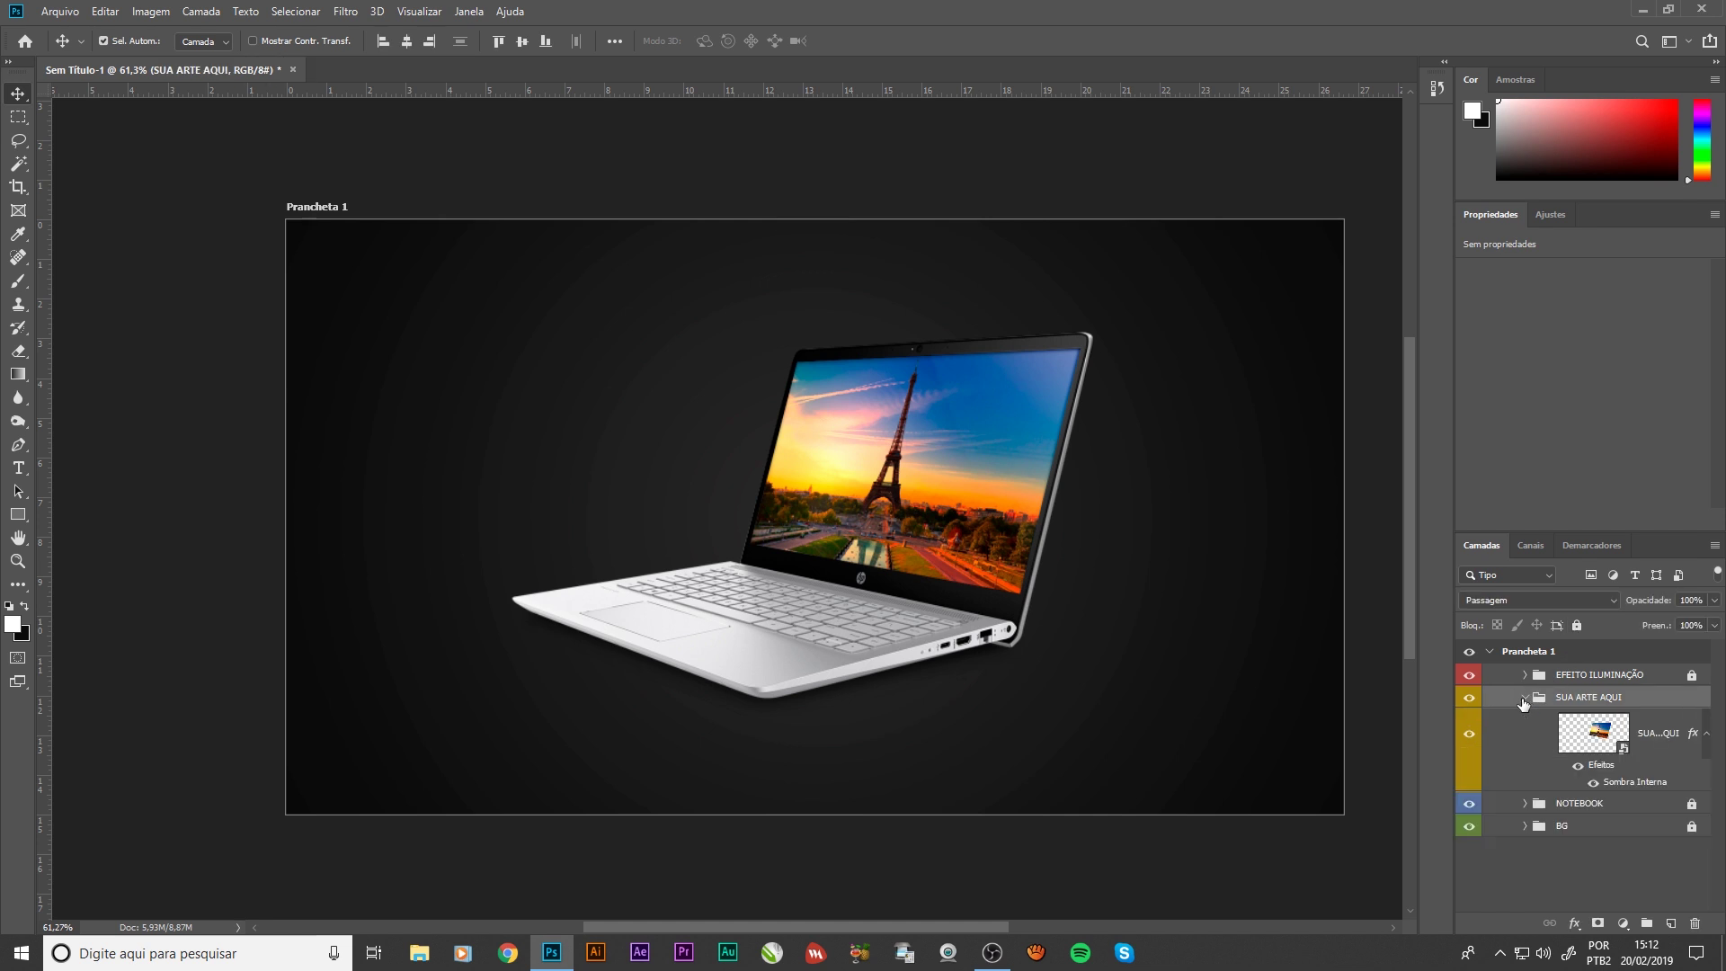
{"action": "left_click", "coordinate": [1618, 748]}
{"action": "double_click", "coordinate": [1618, 748]}
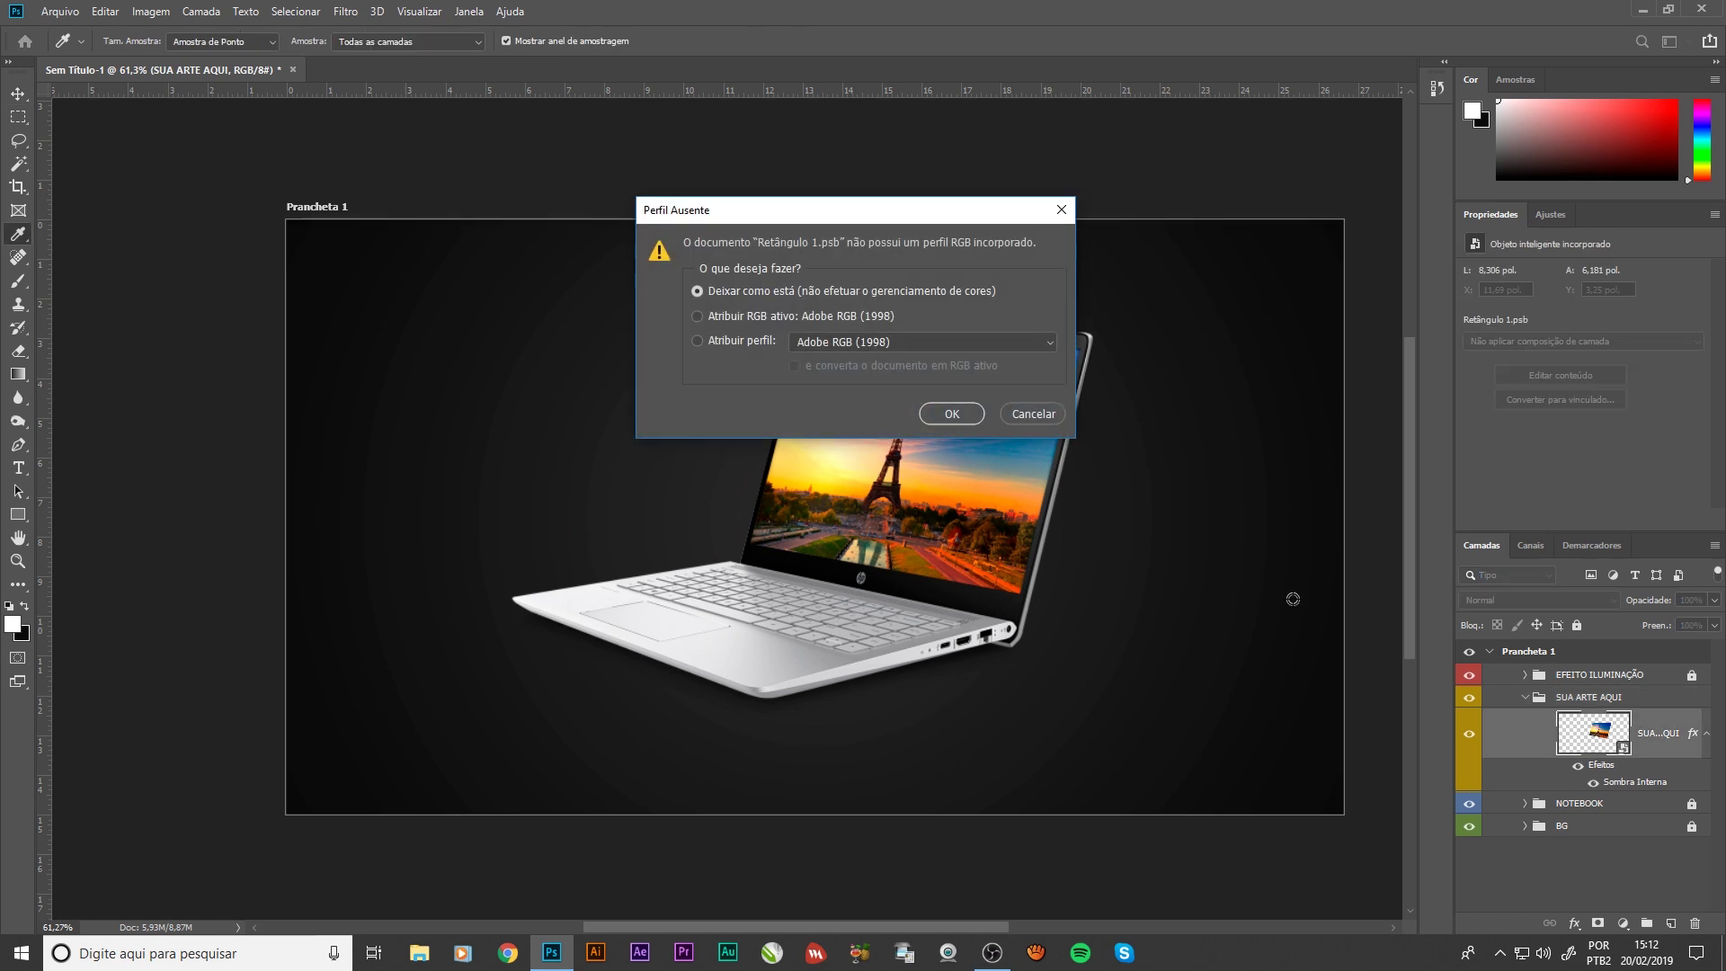
{"action": "left_click", "coordinate": [926, 411]}
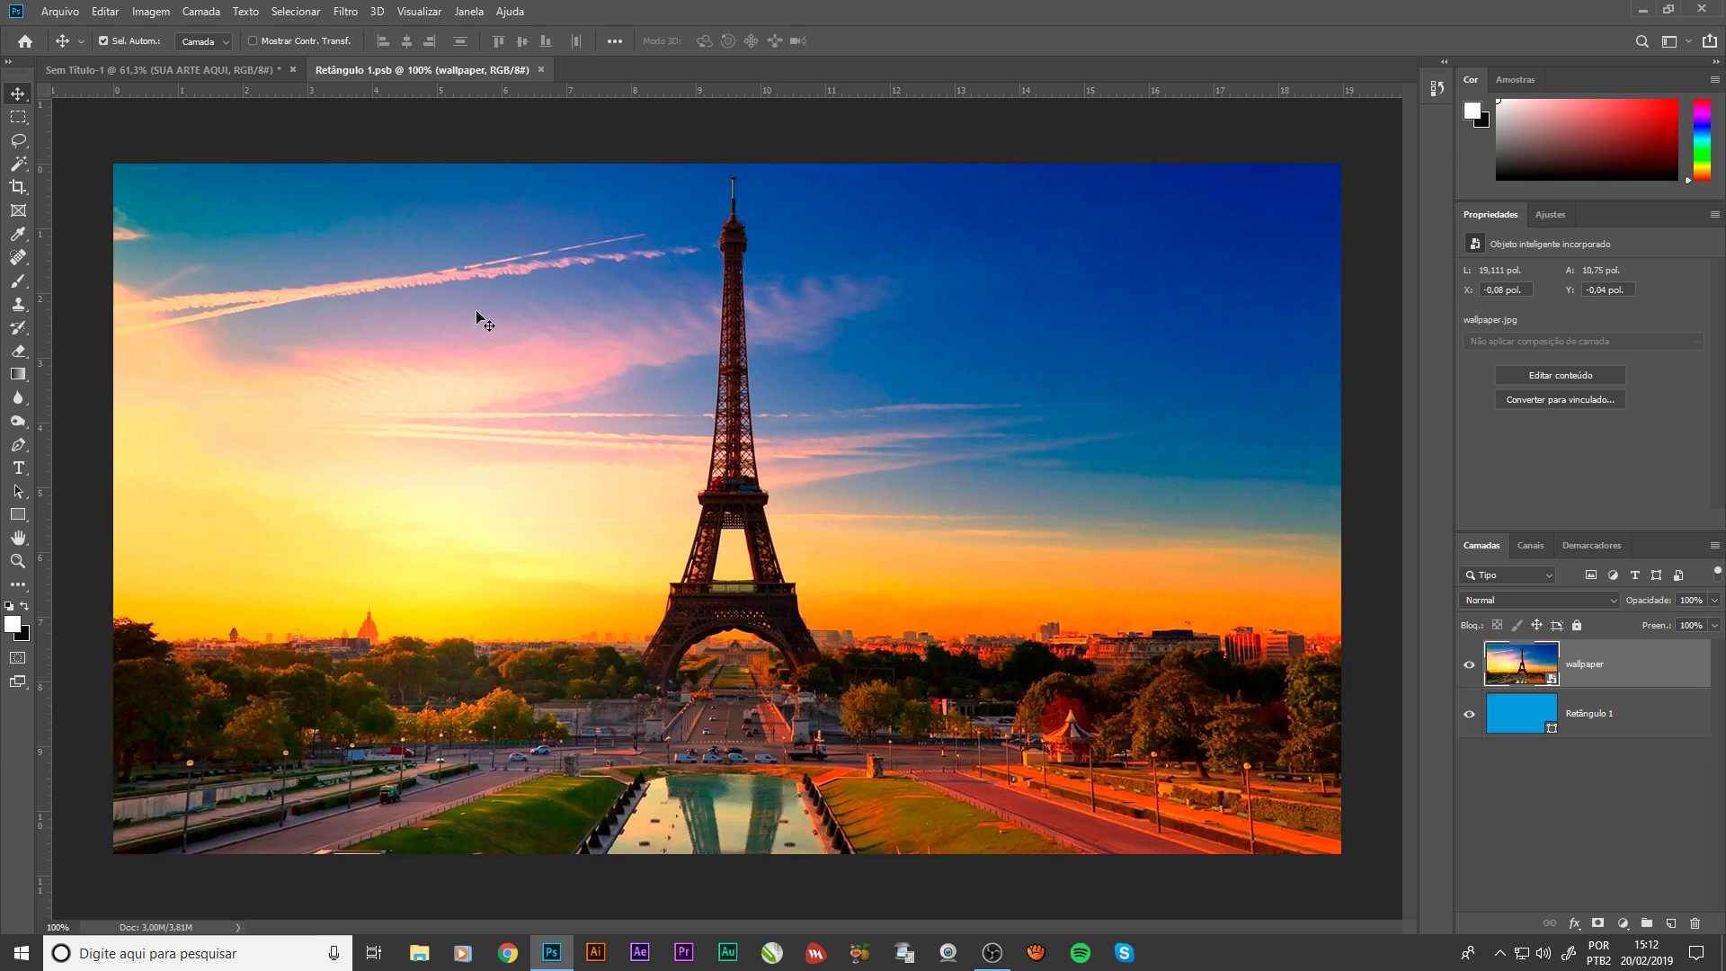
{"action": "left_click", "coordinate": [540, 69]}
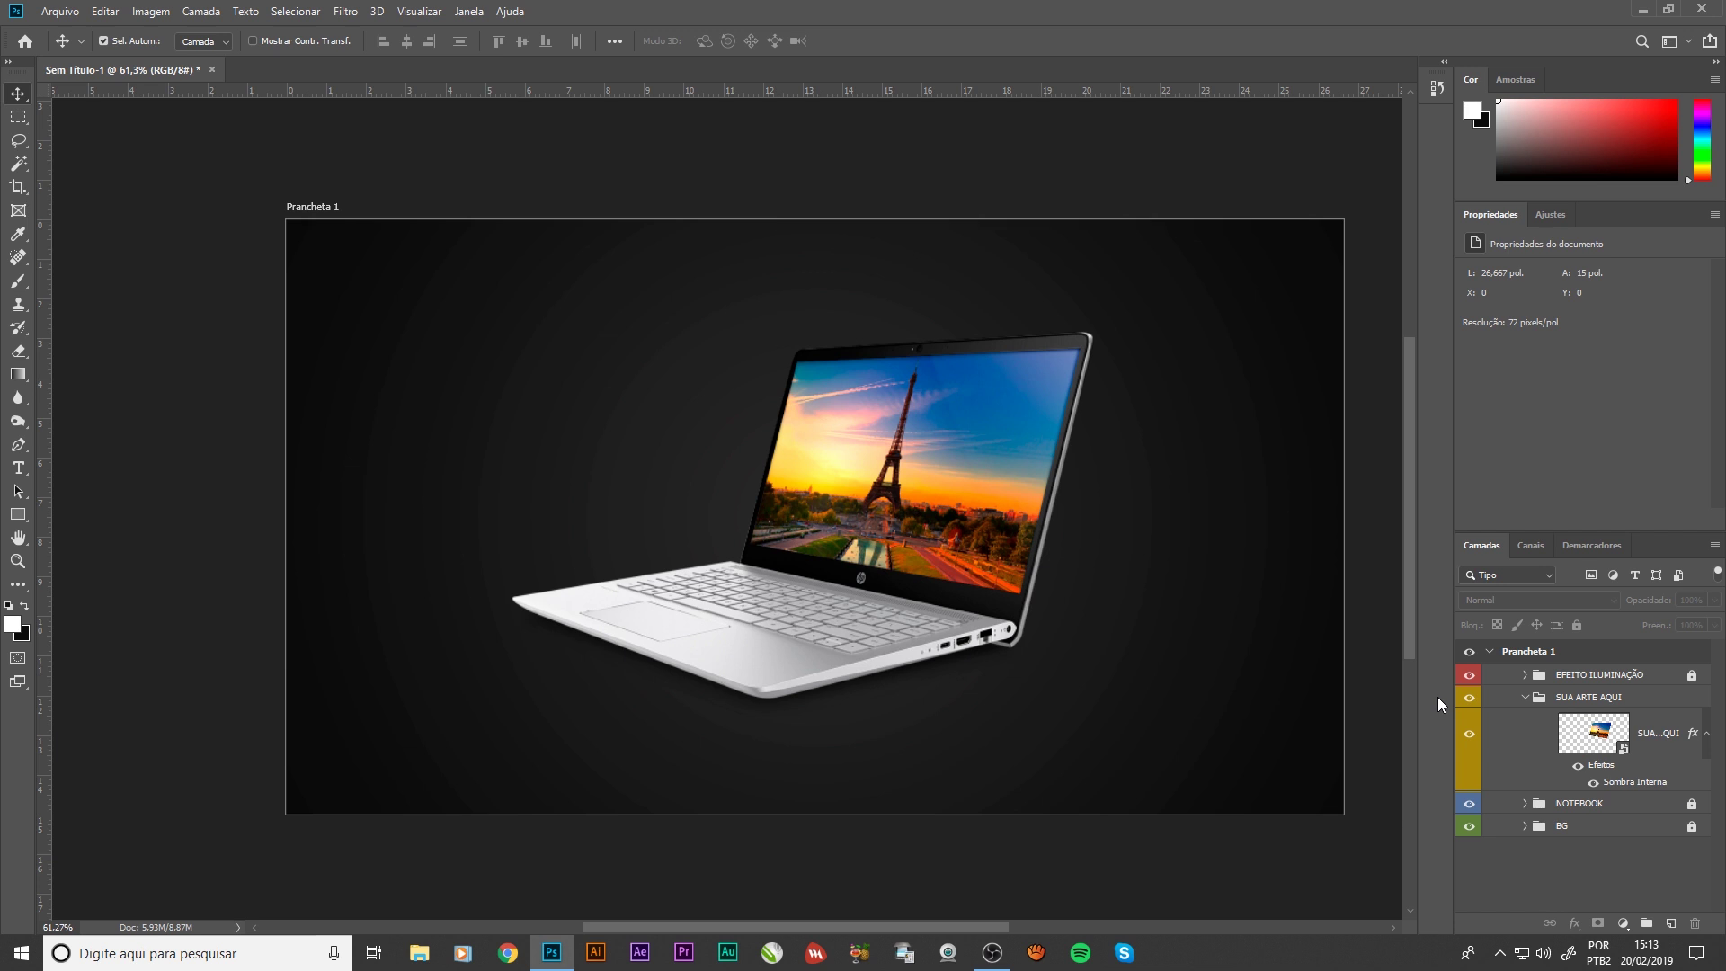
Collapse the SUA ARTE AQUI group in the Layers panel
{"action": "left_click", "coordinate": [1524, 697]}
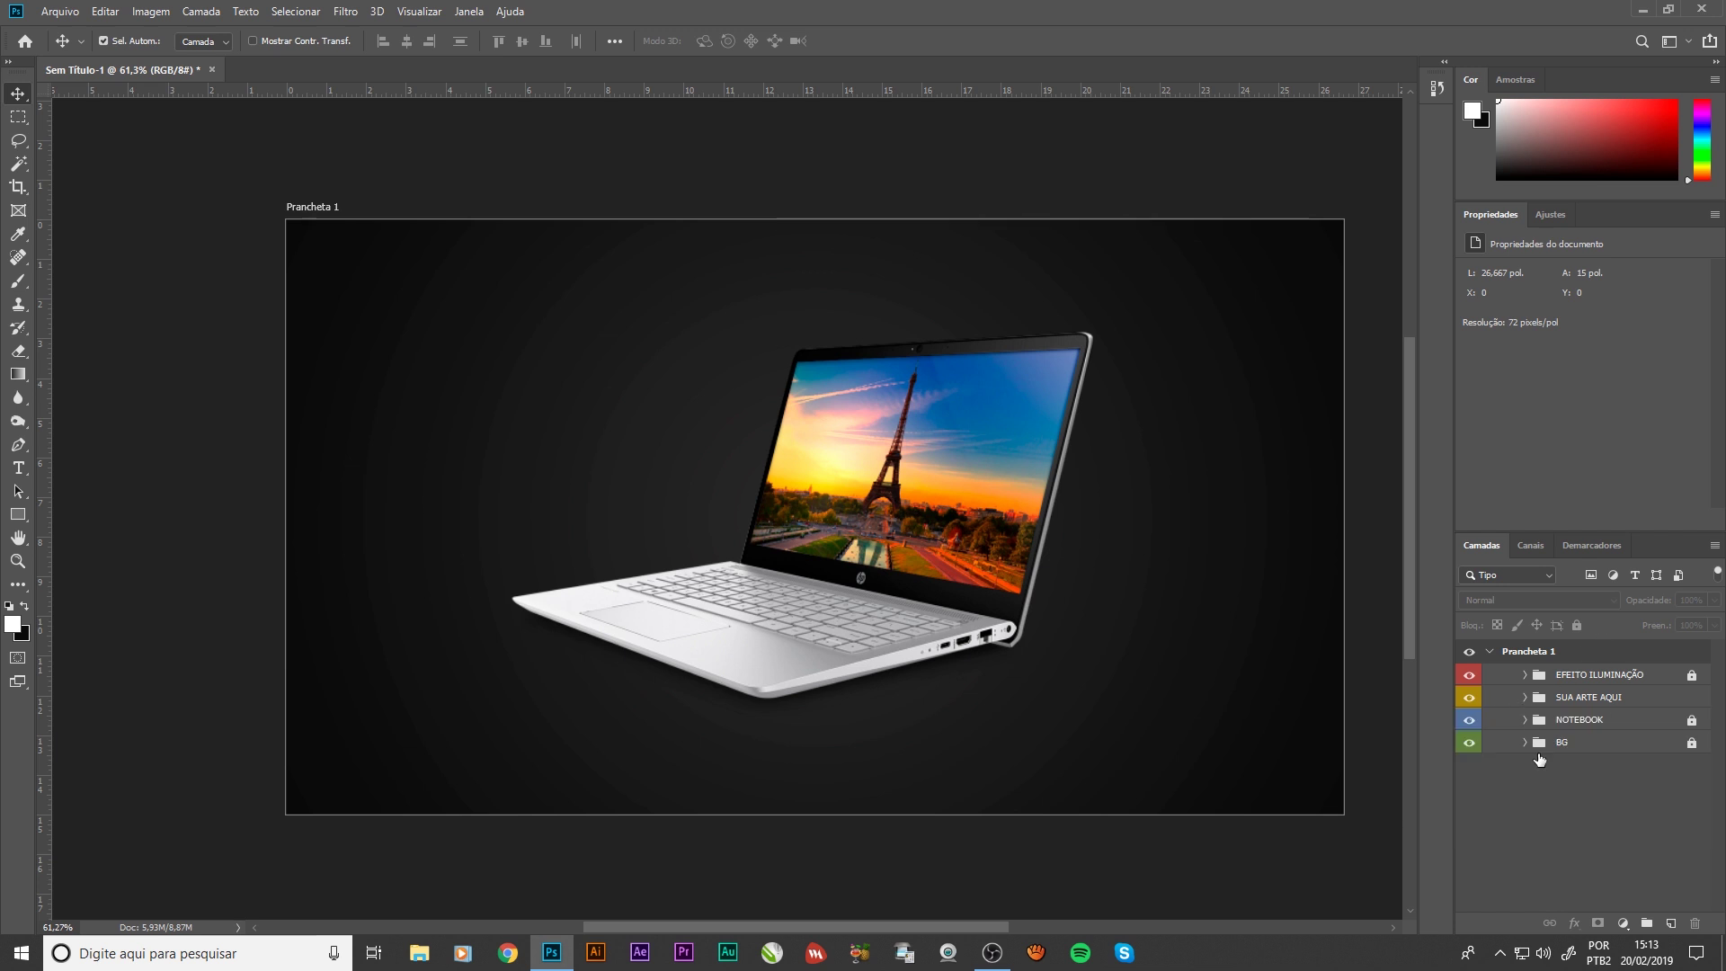